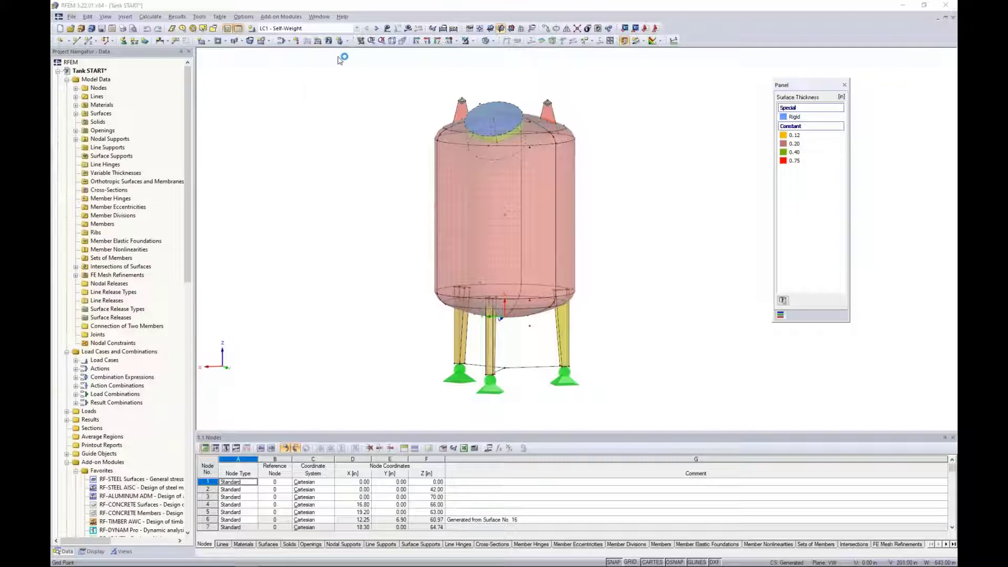
- Display the loads on the tank and review load cases LC1 - Self-Weight, LC2 - Fill and LC3 - Wind
left_click(357, 30)
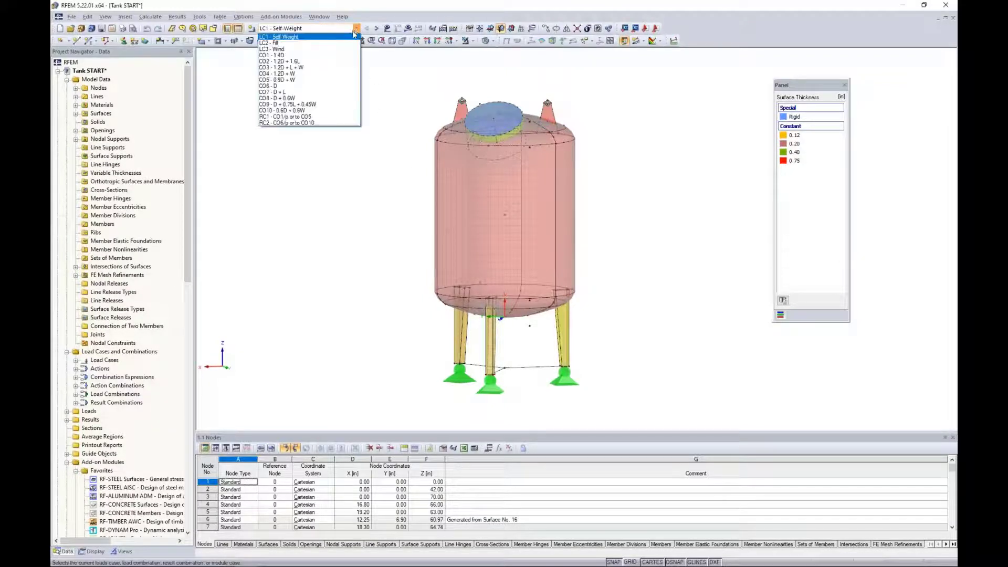
left_click(352, 38)
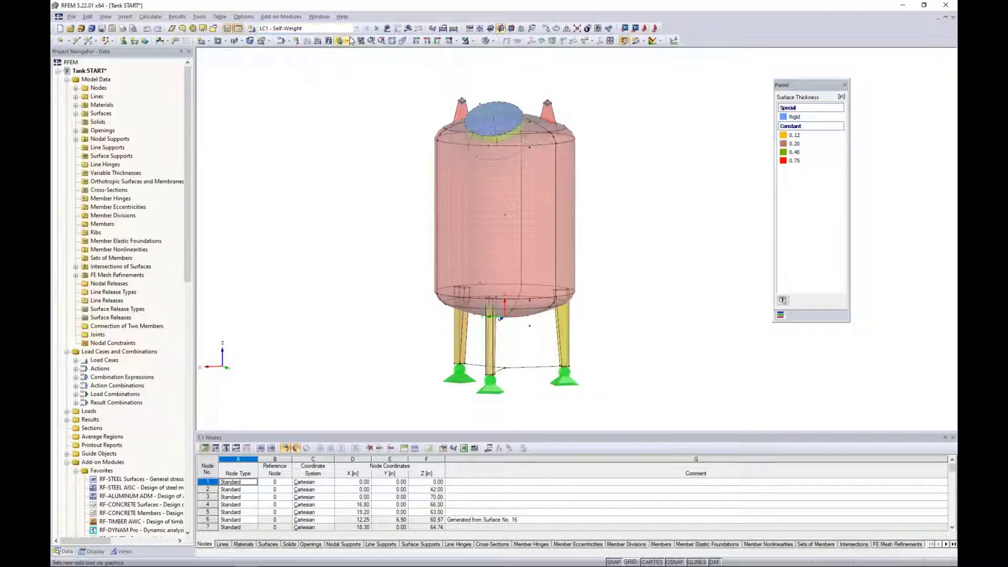
left_click(388, 29)
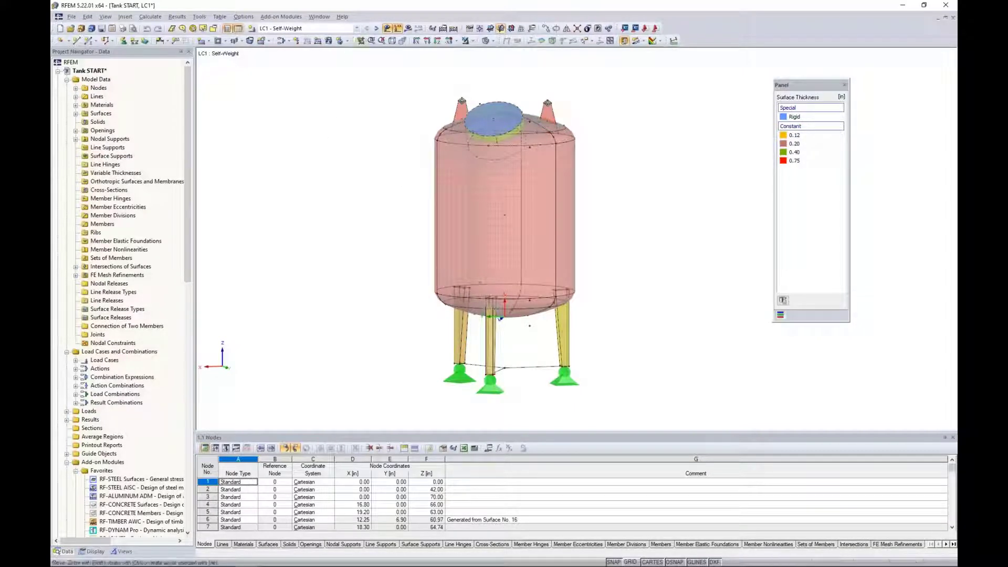
left_click(376, 28)
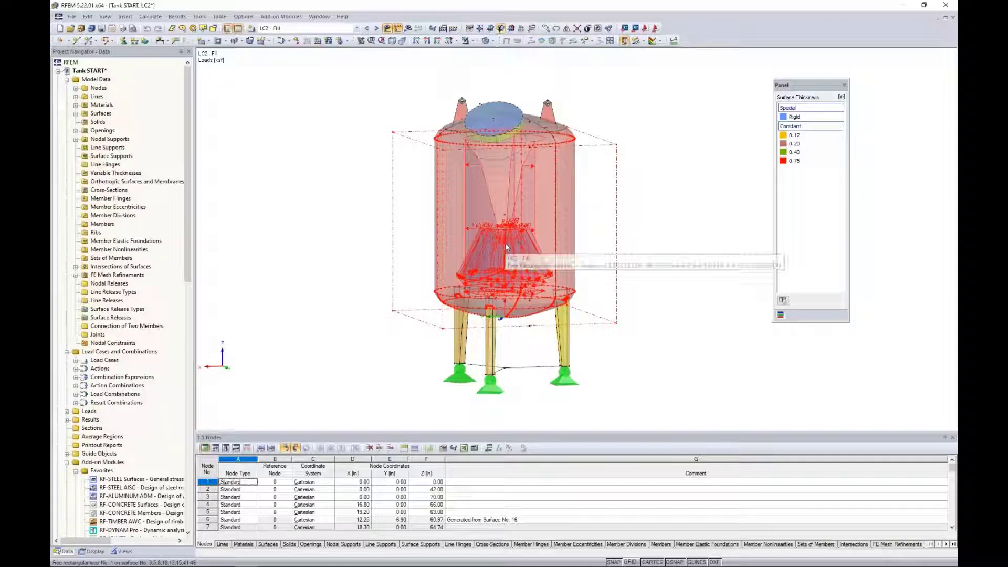
left_click(377, 29)
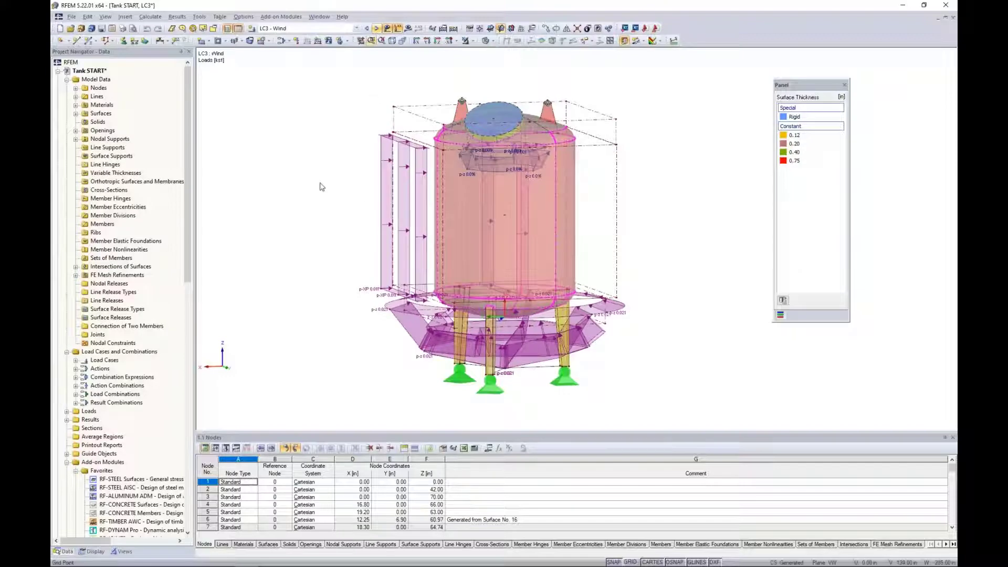
middle_click_drag(320, 183, 332, 200, "ctrl")
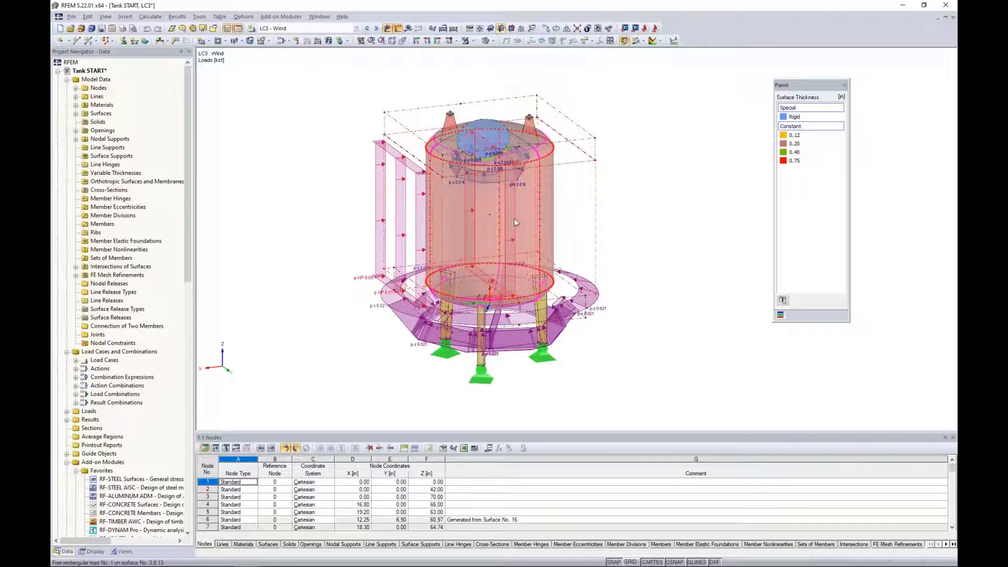
middle_click_drag(515, 218, 644, 281, "ctrl")
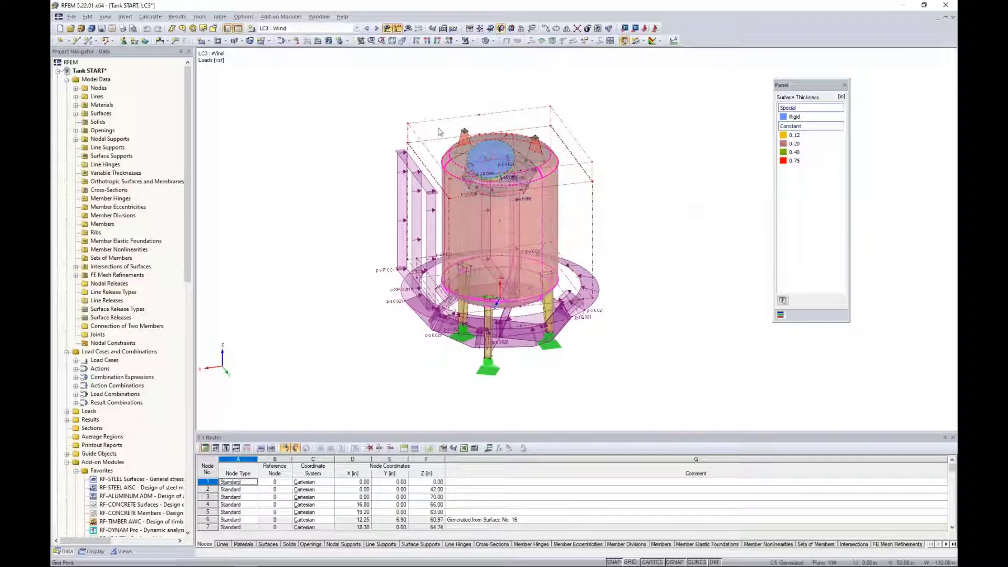
- Review the loads of combinations CO1 - 1.4D, CO2 - 1.2D + 1.6L and CO3 - 1.2D + L + W
left_click(355, 30)
left_click(334, 61)
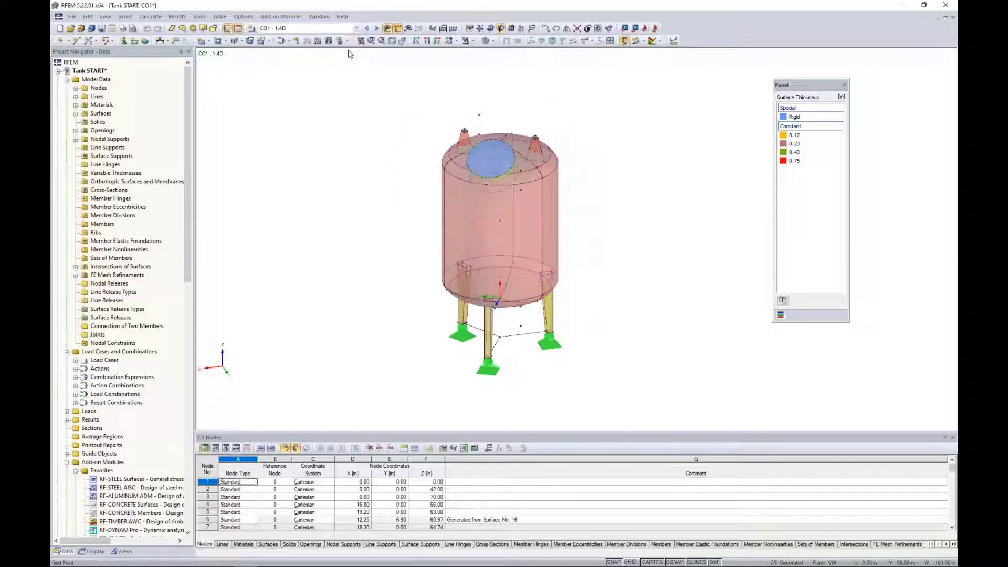
left_click(376, 29)
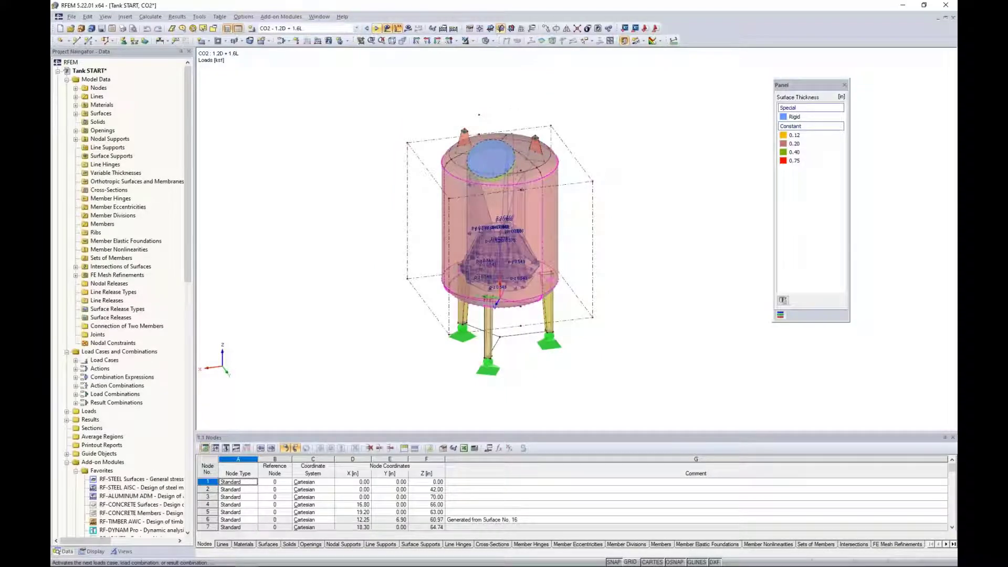
left_click(377, 29)
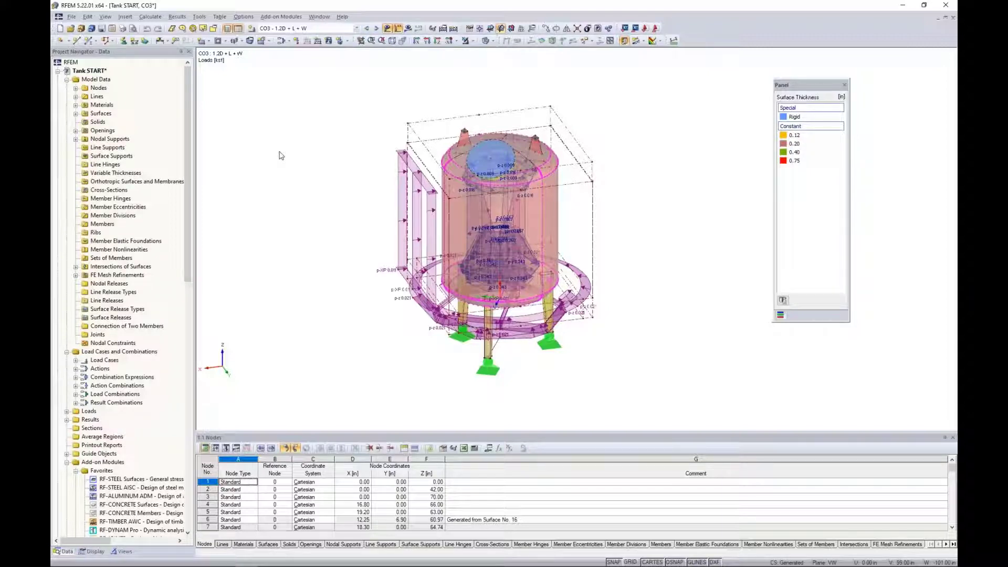
- Show the global deformation results for LC1 - Self-Weight and collapse the surface results
left_click(151, 17)
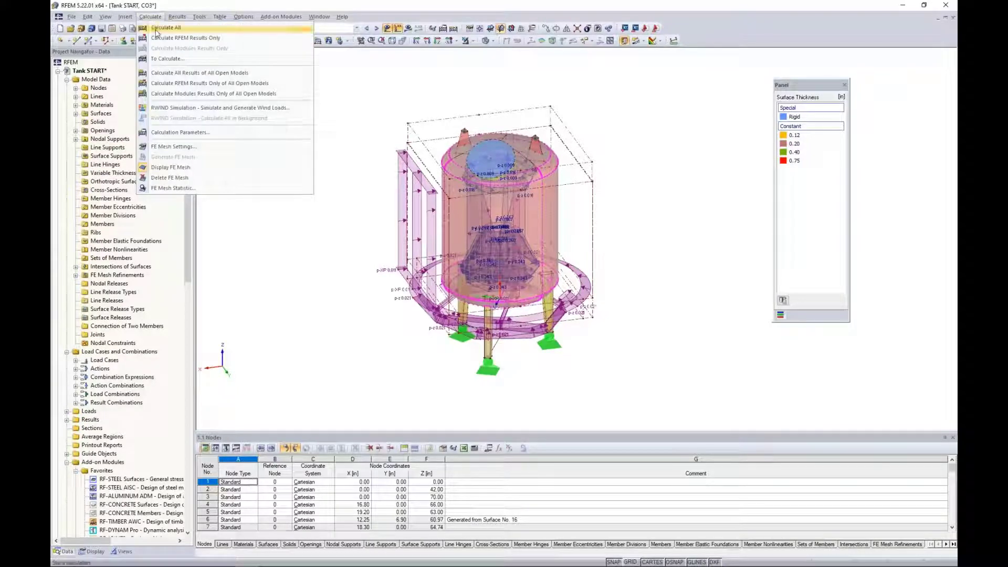
left_click(376, 70)
left_click(356, 29)
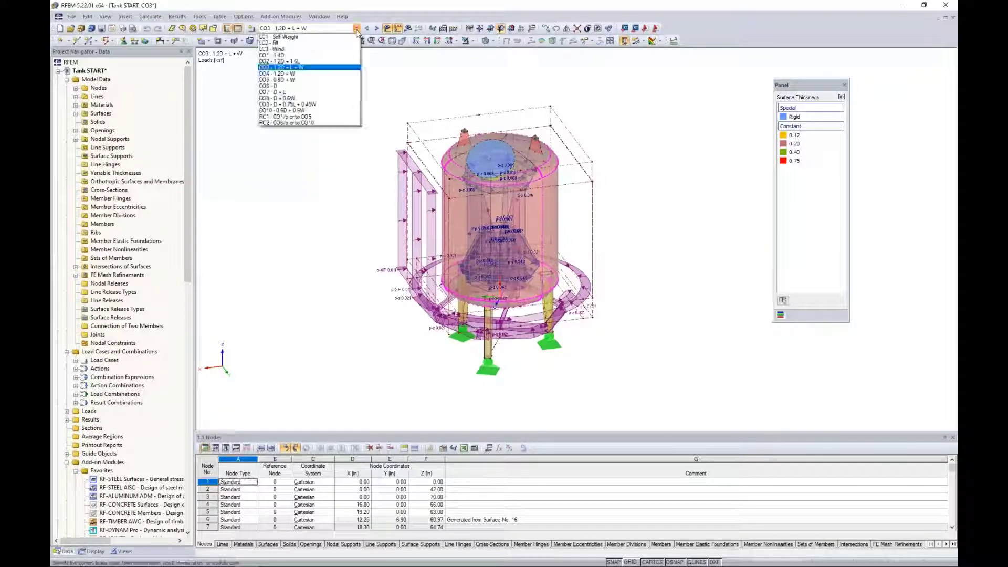
left_click(279, 37)
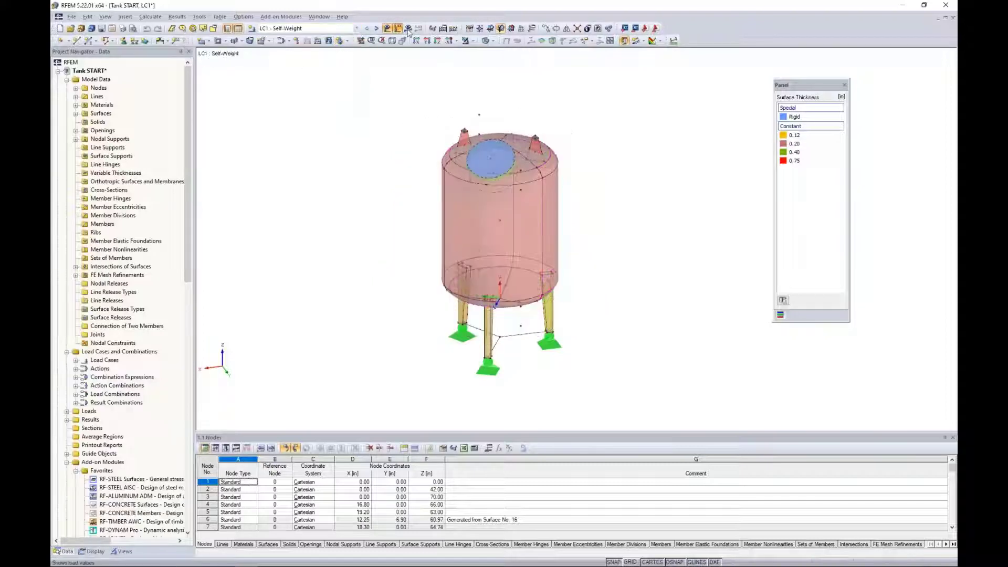
left_click(408, 29)
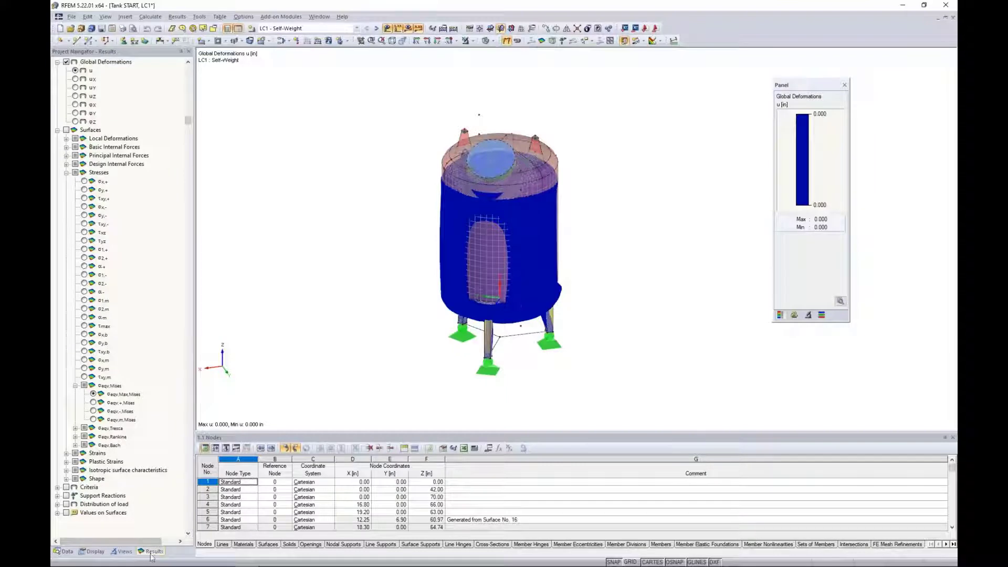
left_click(57, 130)
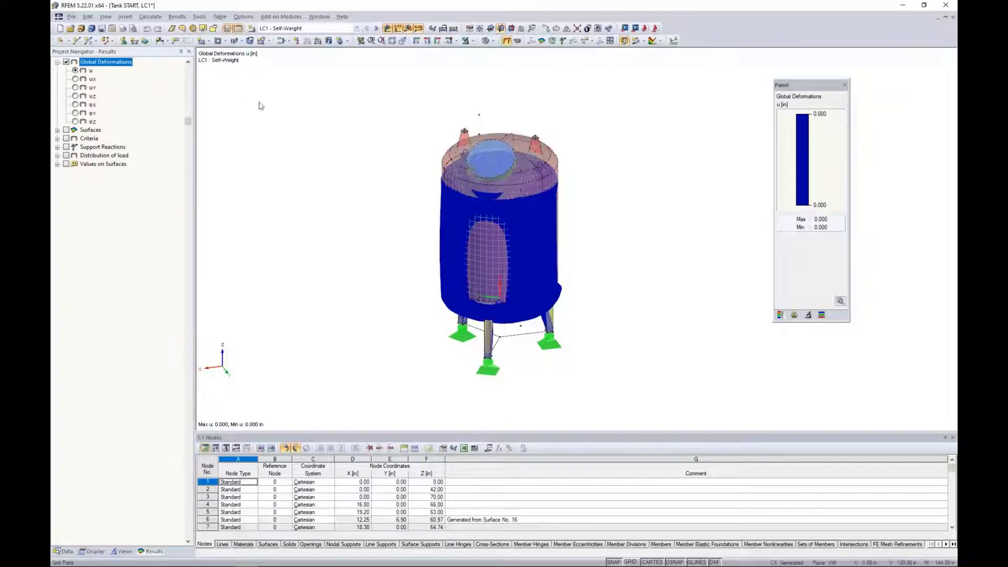
- Go through the global deformations from LC2 - Fill up to CO3 - 1.2D + L + W, hiding the load symbols
left_click(376, 29)
left_click(376, 29)
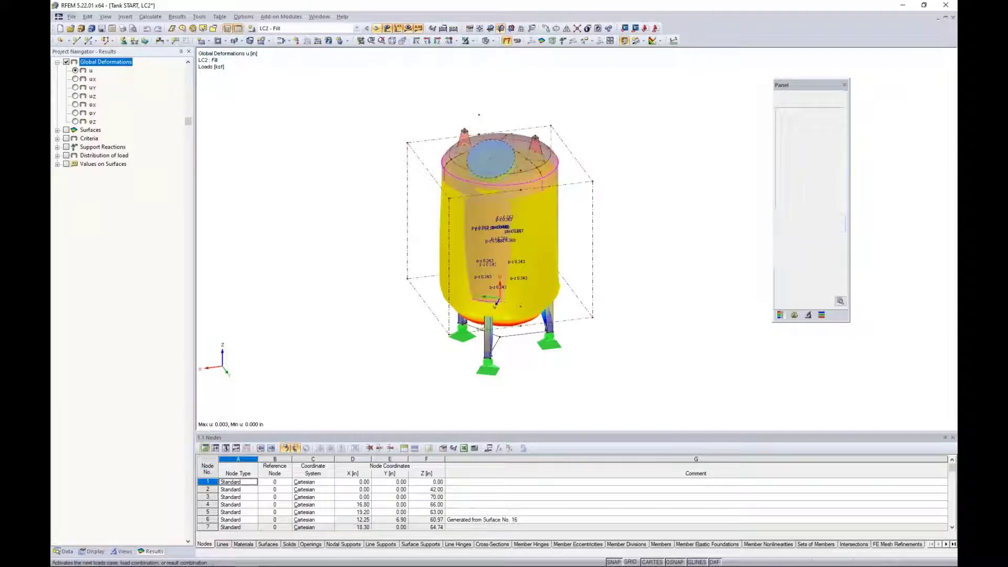
left_click(376, 30)
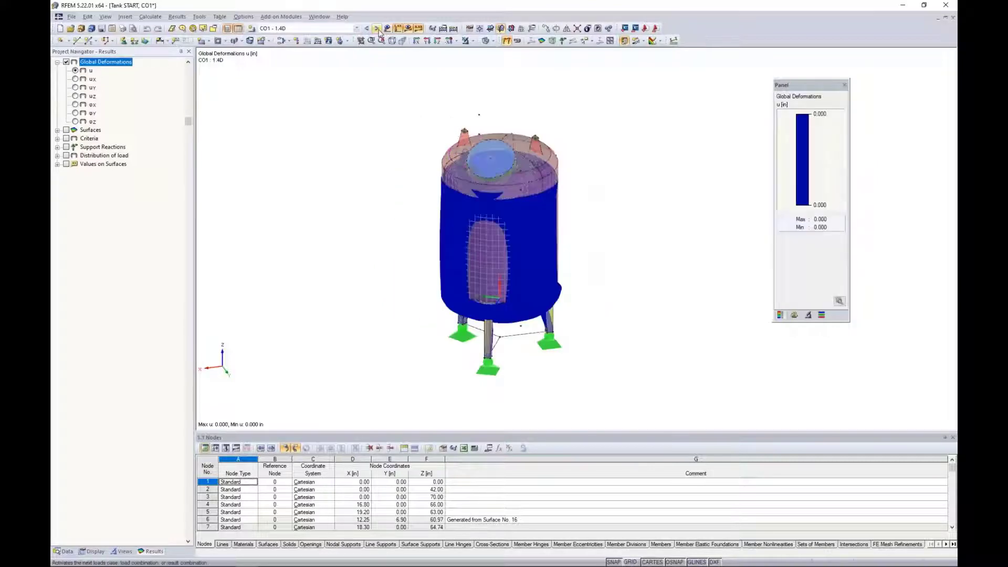
left_click(377, 29)
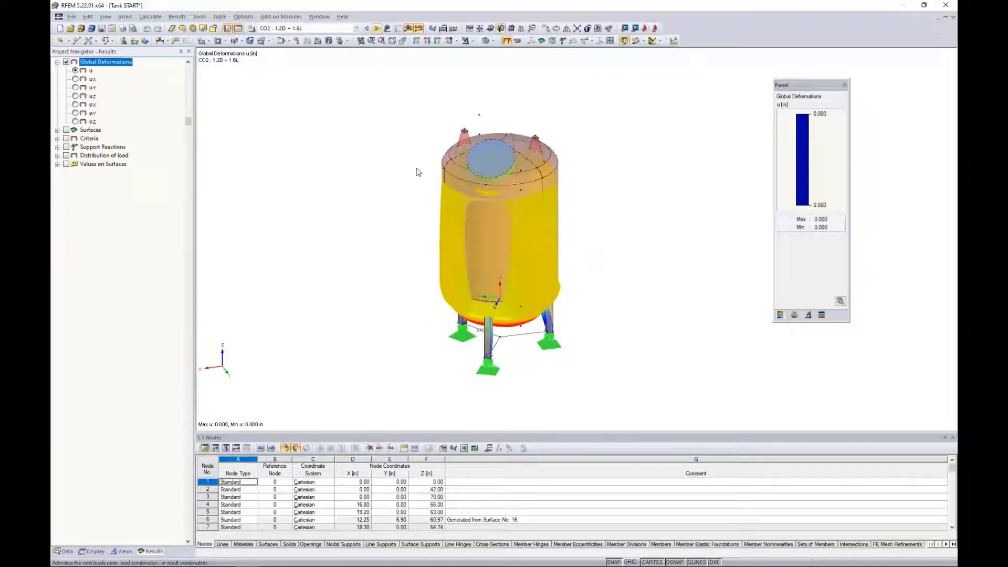
left_click(377, 30)
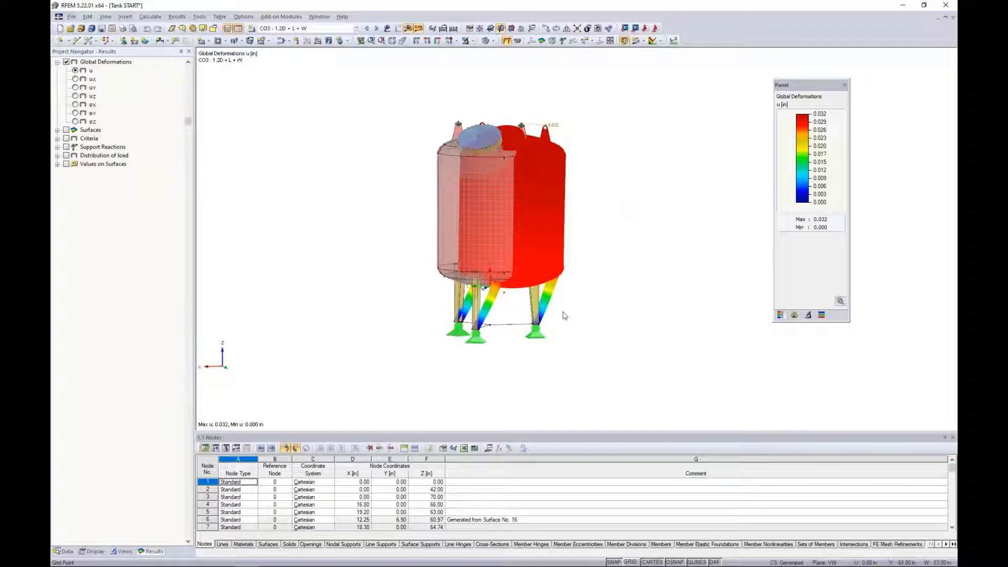
scroll(556, 315, "up", 3)
middle_click_drag(592, 288, 594, 332)
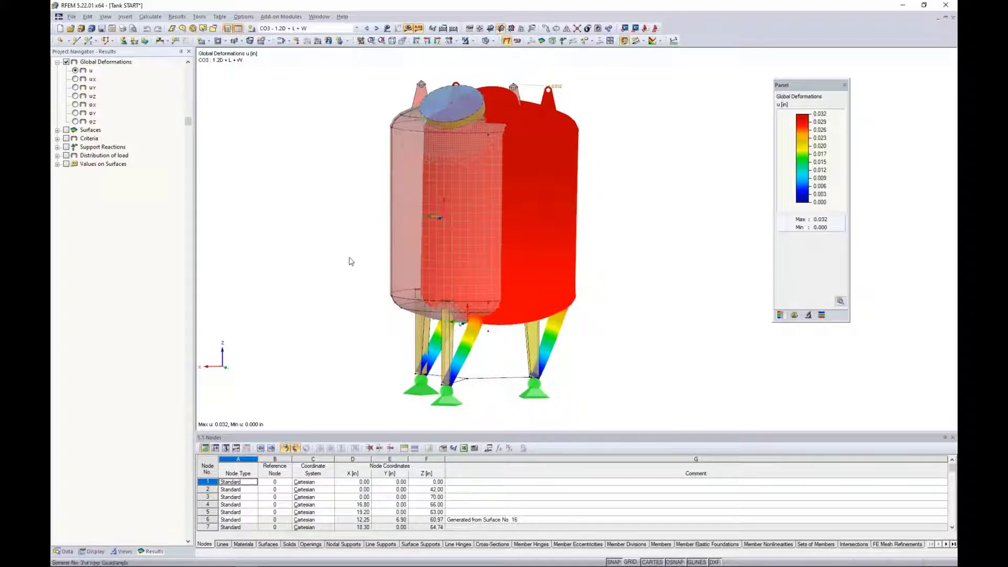
middle_click_drag(351, 257, 371, 269, "ctrl")
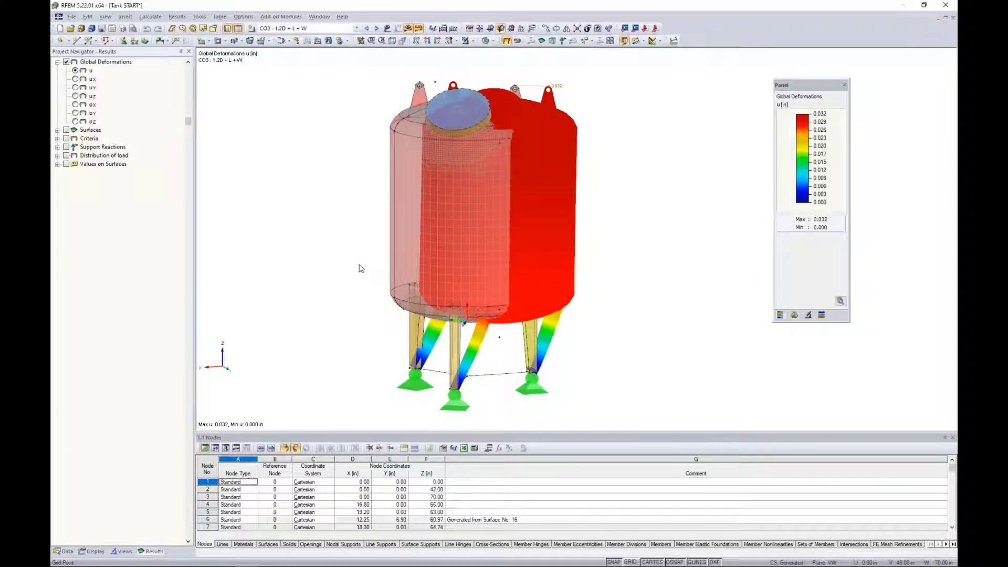
- Return to LC2 - Fill with the results hidden and review the definition of its free rectangular load
left_click(315, 32)
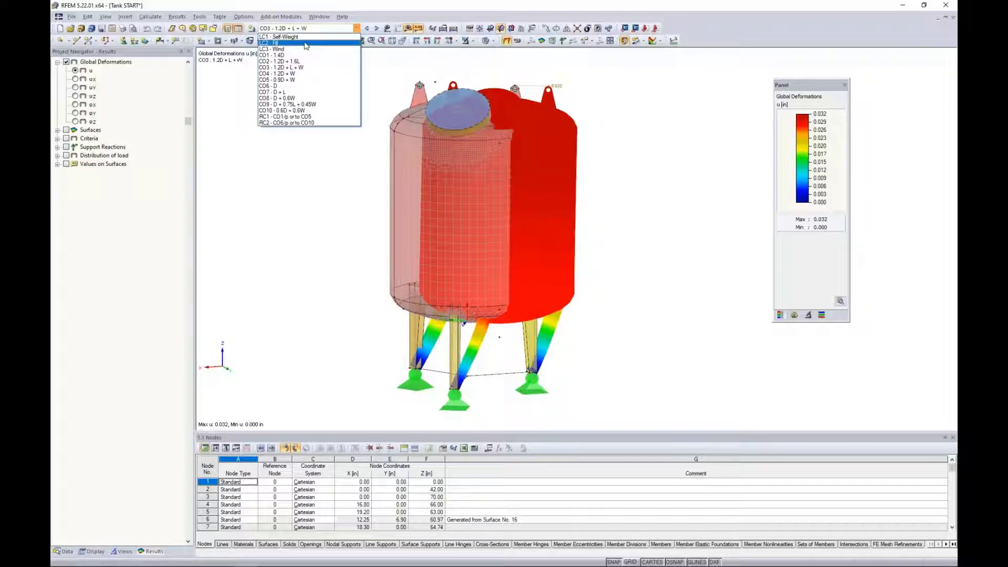
left_click(306, 43)
left_click(408, 28)
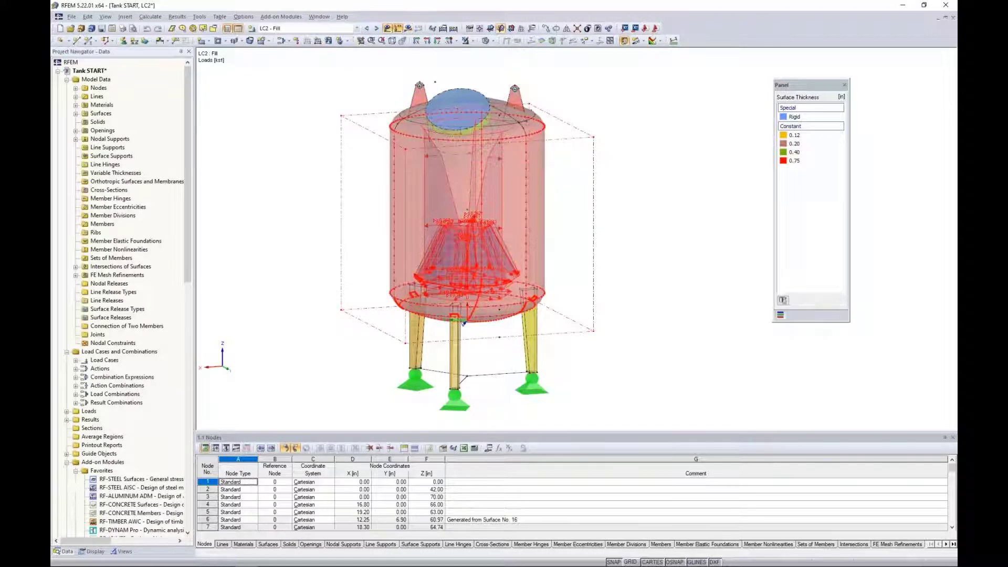
double_click(464, 323)
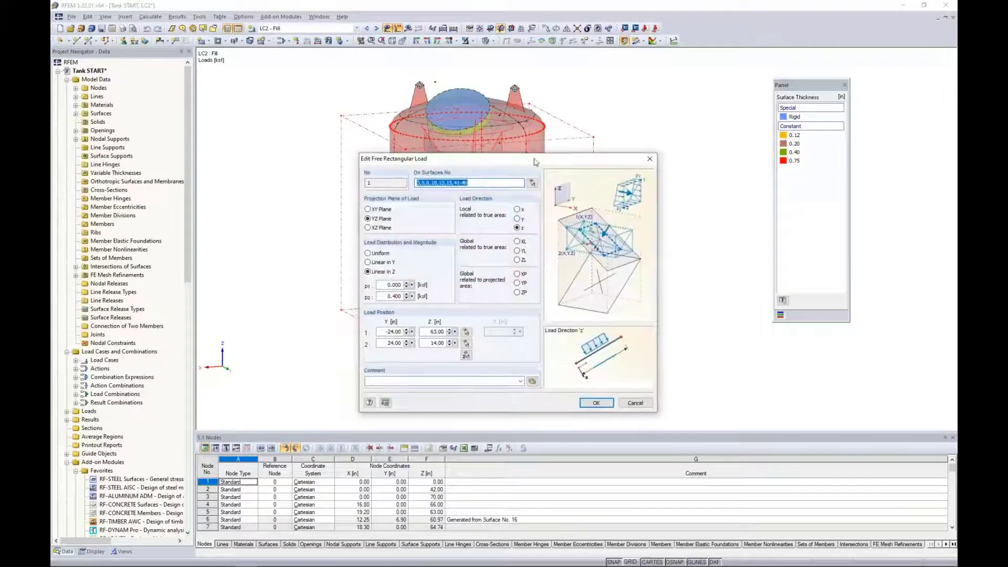
left_click_drag(535, 163, 701, 99)
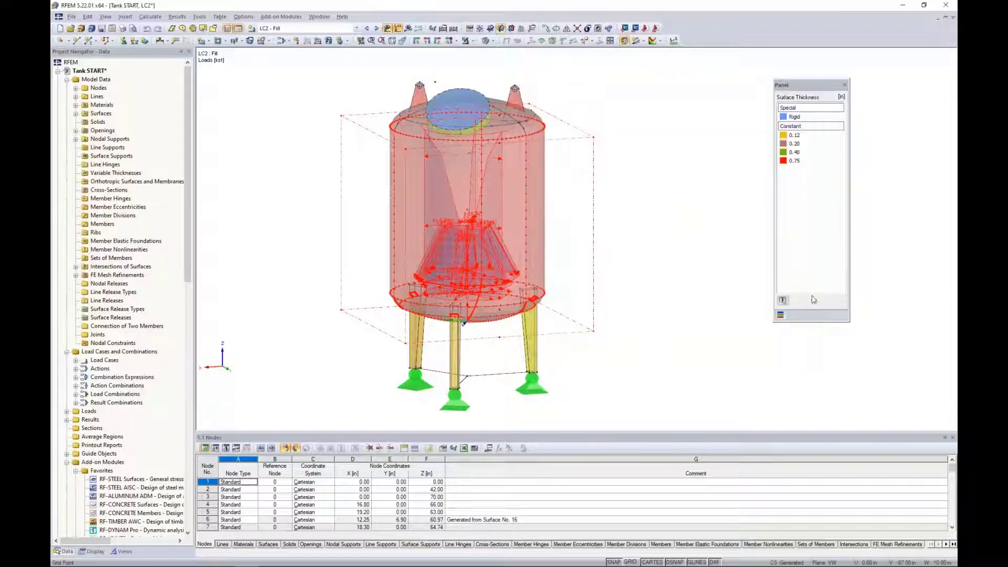
left_click(800, 339)
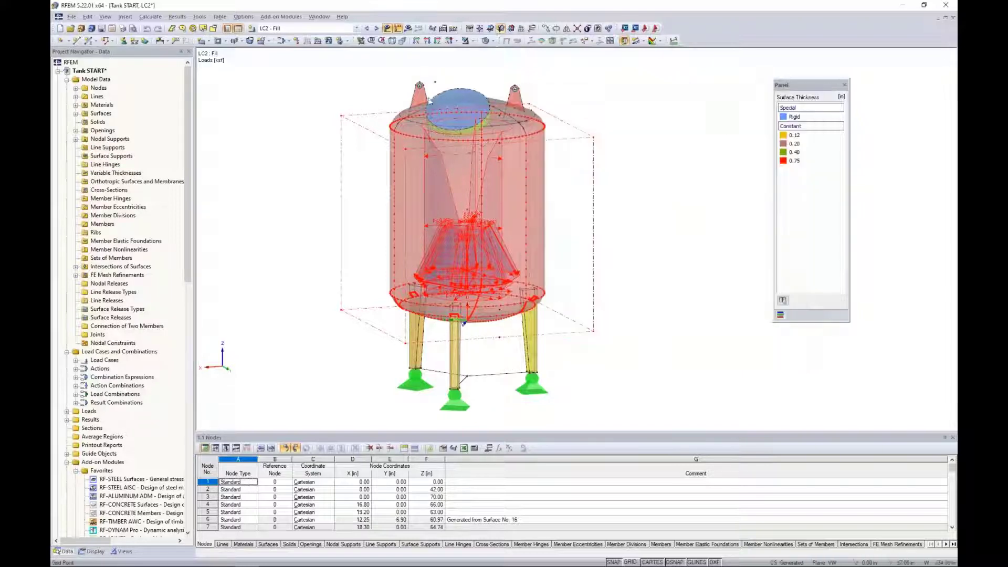
- Replace the global deformations of LC2 - Fill with the distribution of load results and hide the load symbols
left_click(408, 29)
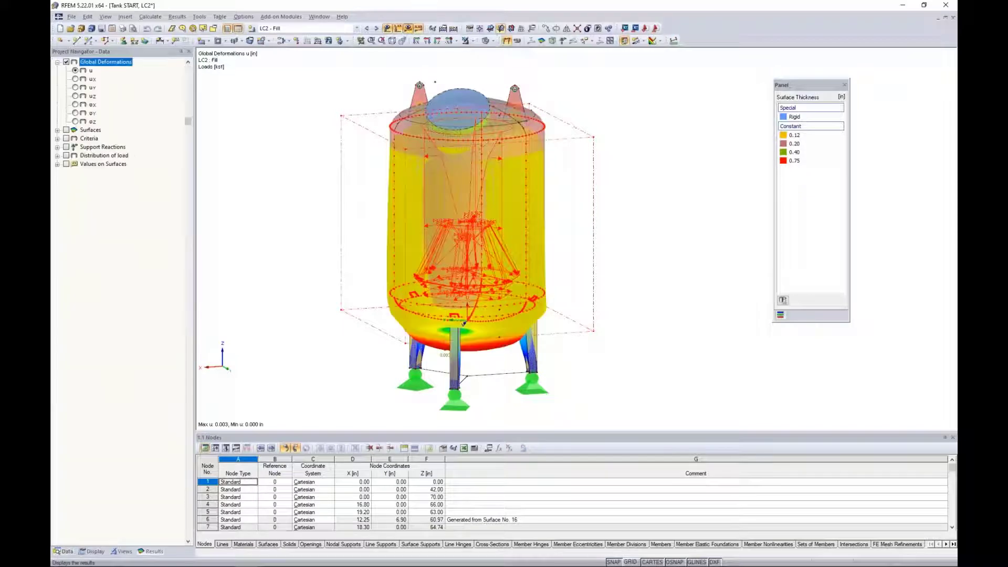
left_click(57, 62)
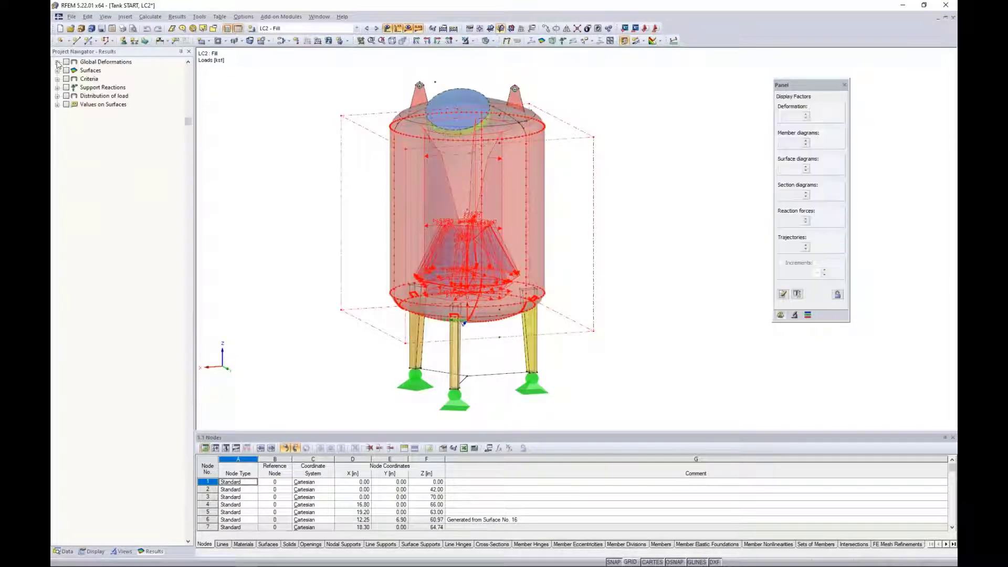
left_click(57, 96)
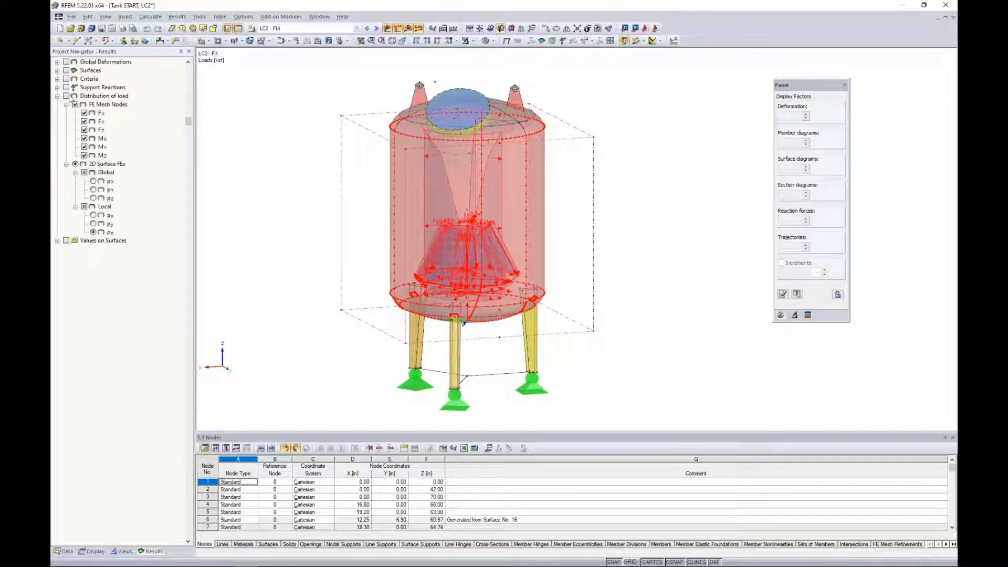
left_click(66, 96)
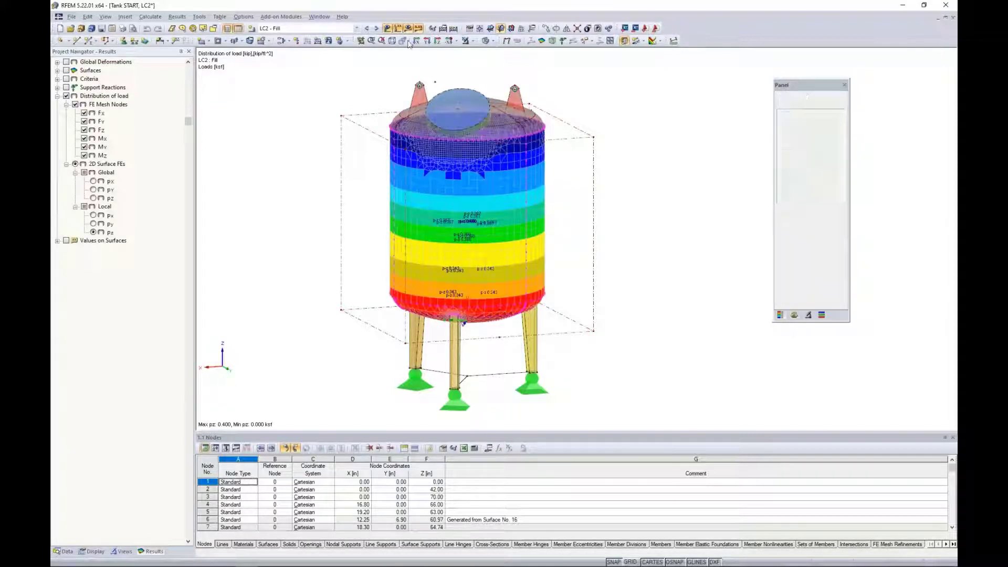
left_click(397, 28)
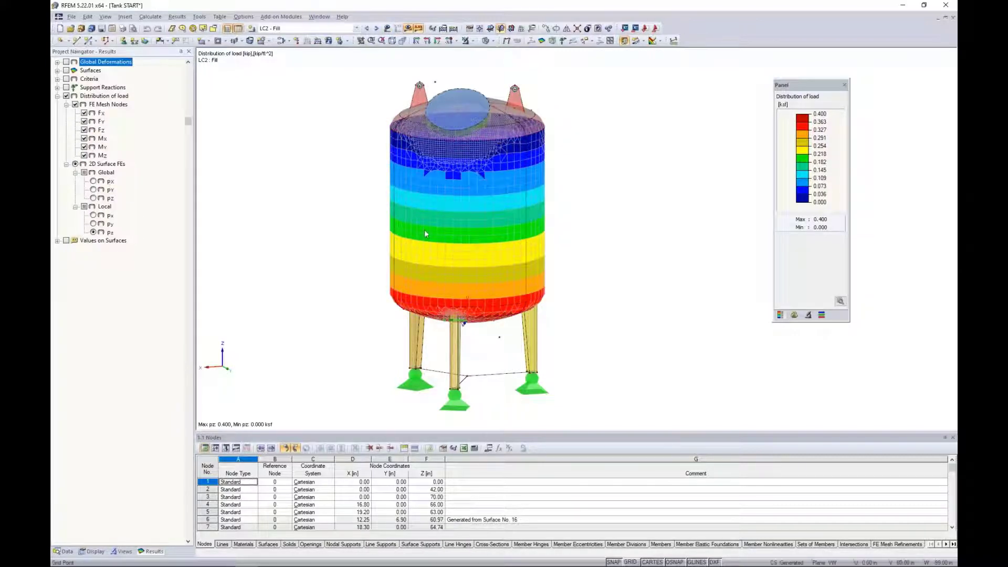
- Examine the fill load distribution on the tank's wall and underside against the color scale
middle_click_drag(580, 254, 598, 227)
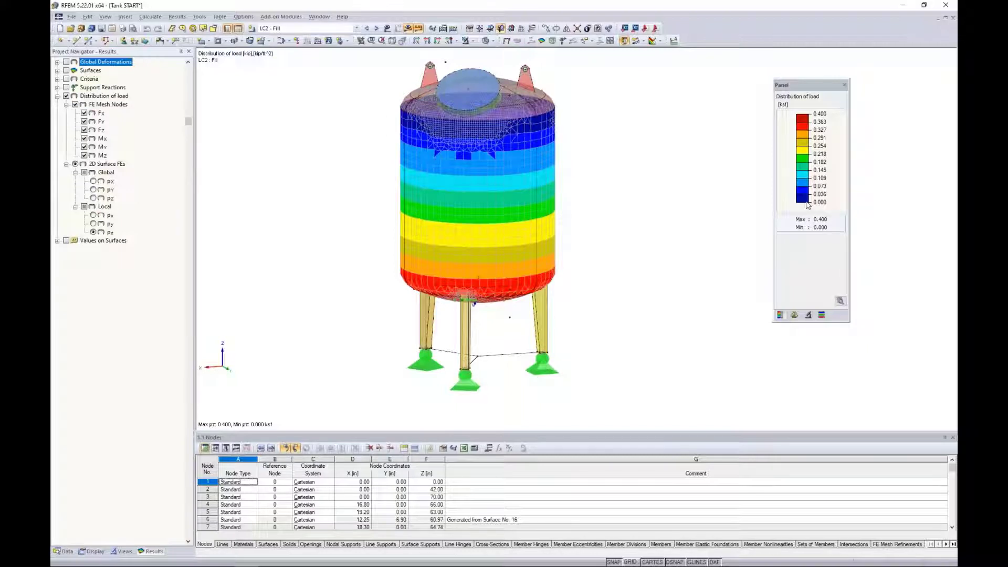
middle_click_drag(577, 306, 563, 119, "ctrl")
middle_click_drag(476, 294, 474, 257, "ctrl")
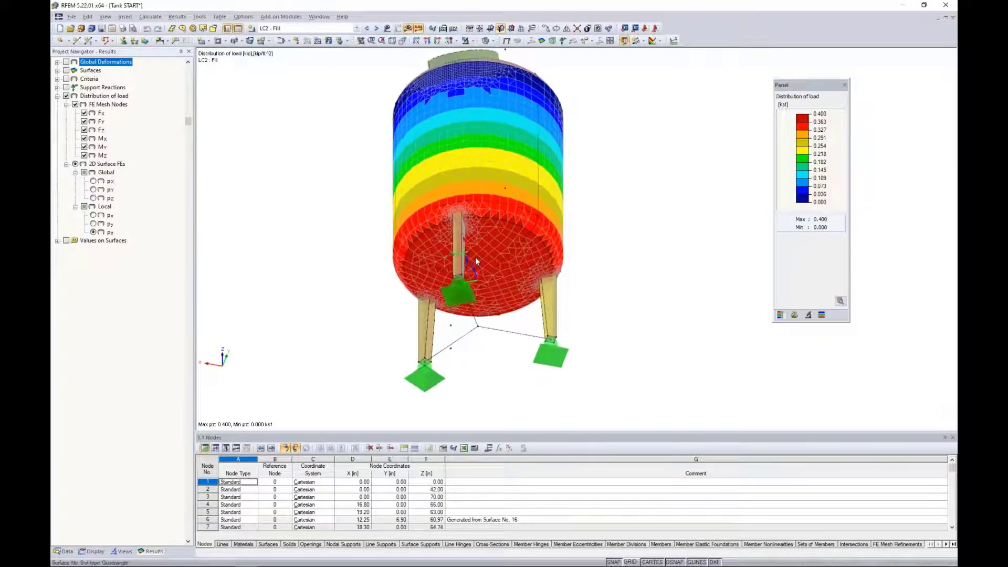
scroll(475, 257, "up", 3)
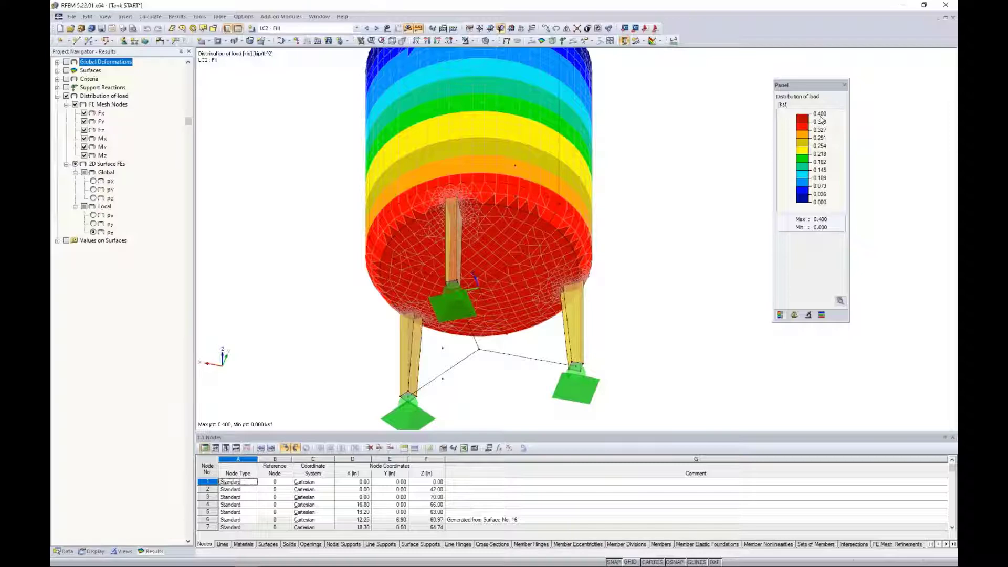
scroll(635, 153, "down", 2)
middle_click_drag(635, 152, 644, 246, "ctrl")
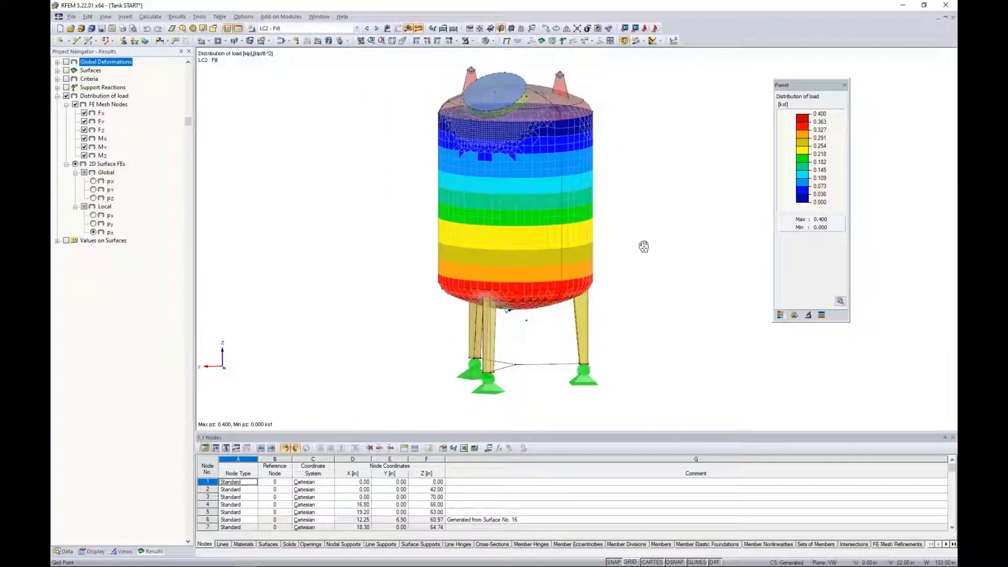
- Switch to LC3 - Wind and compare its load symbols with the load distribution, leaving the symbols hidden
left_click(377, 29)
scroll(349, 153, "down", 3)
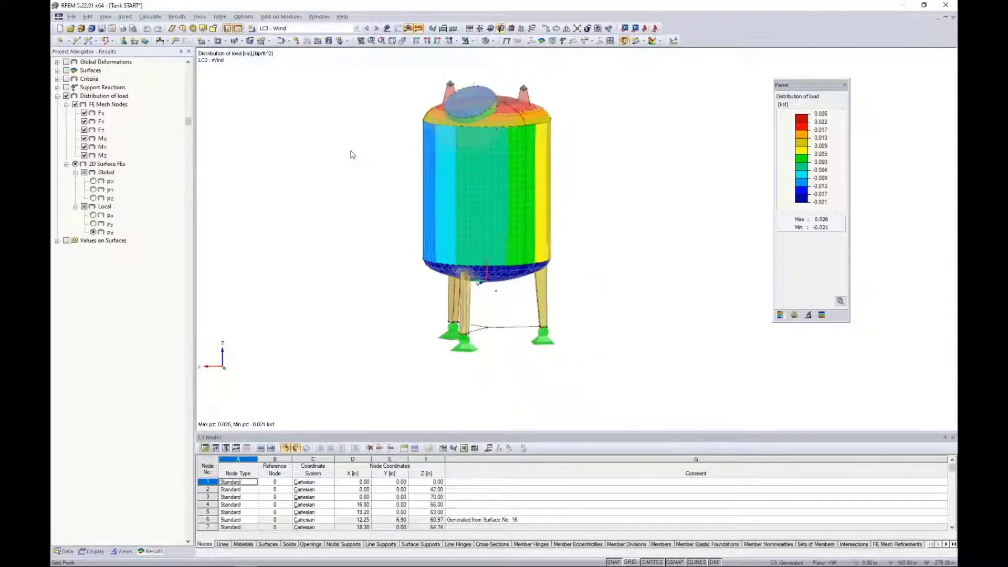
left_click(387, 28)
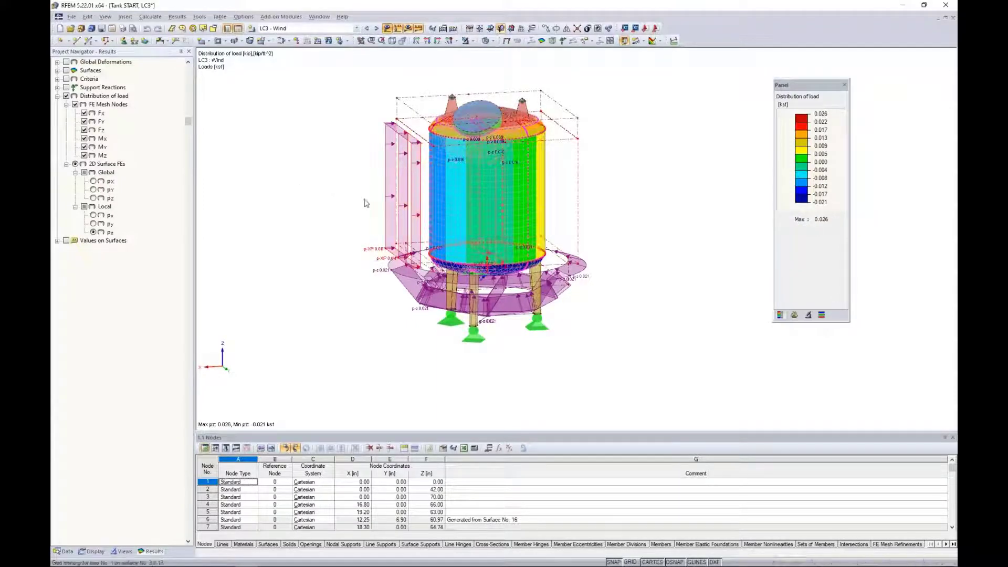
scroll(336, 202, "up", 2)
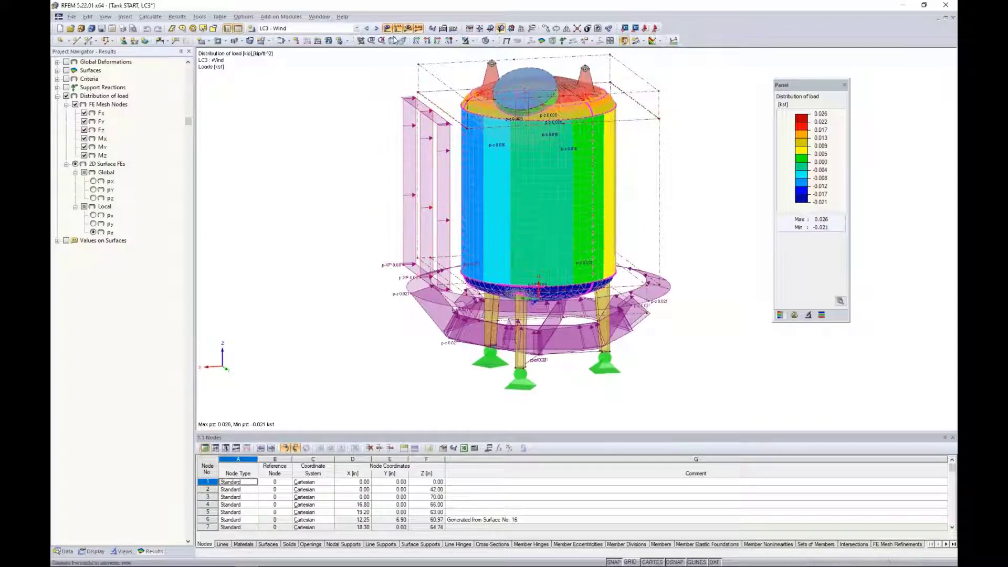
left_click(387, 29)
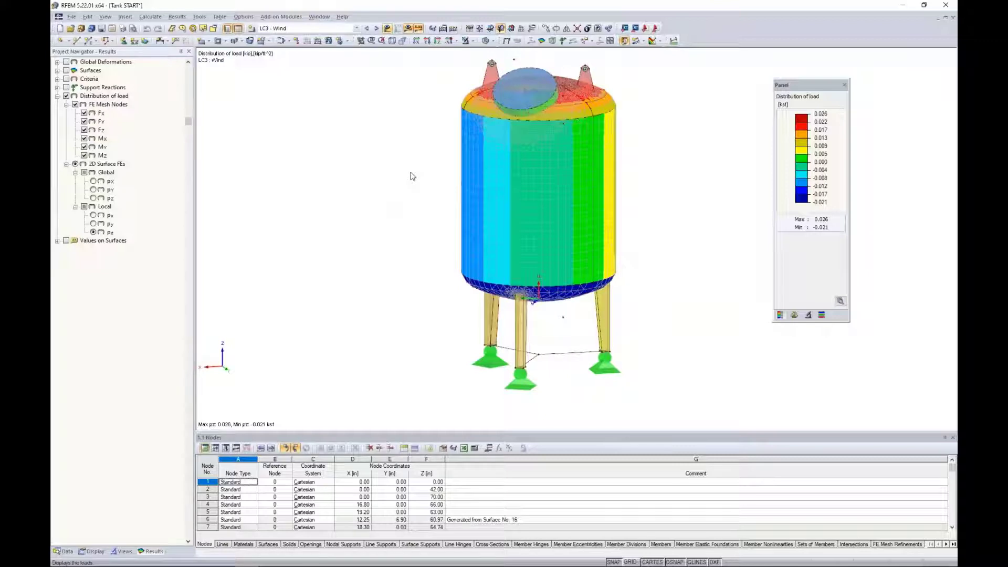
- Examine the wind load distribution around the tank's wall, roof and underside against the color scale
middle_click_drag(376, 208, 633, 199, "ctrl")
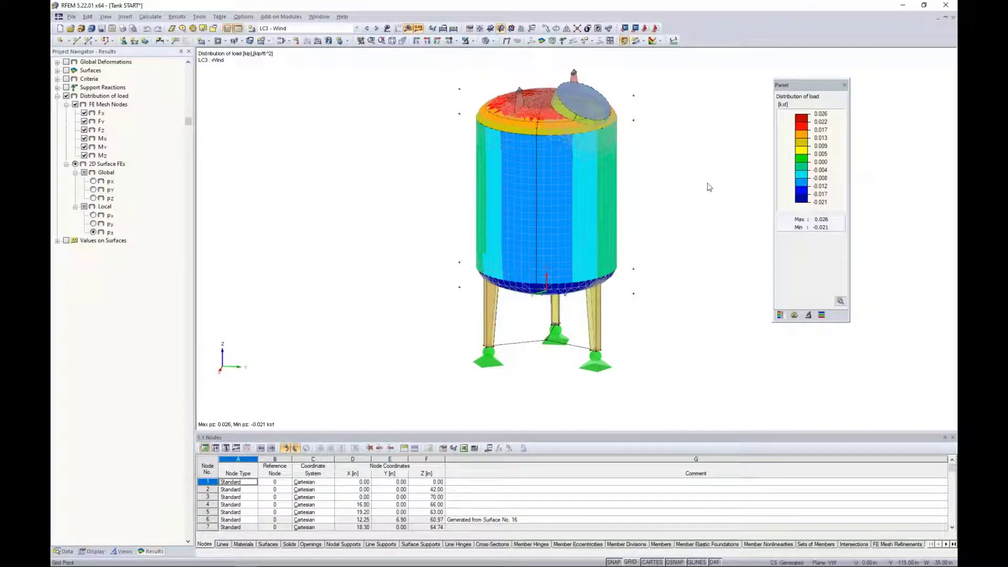
middle_click_drag(709, 187, 306, 184, "ctrl")
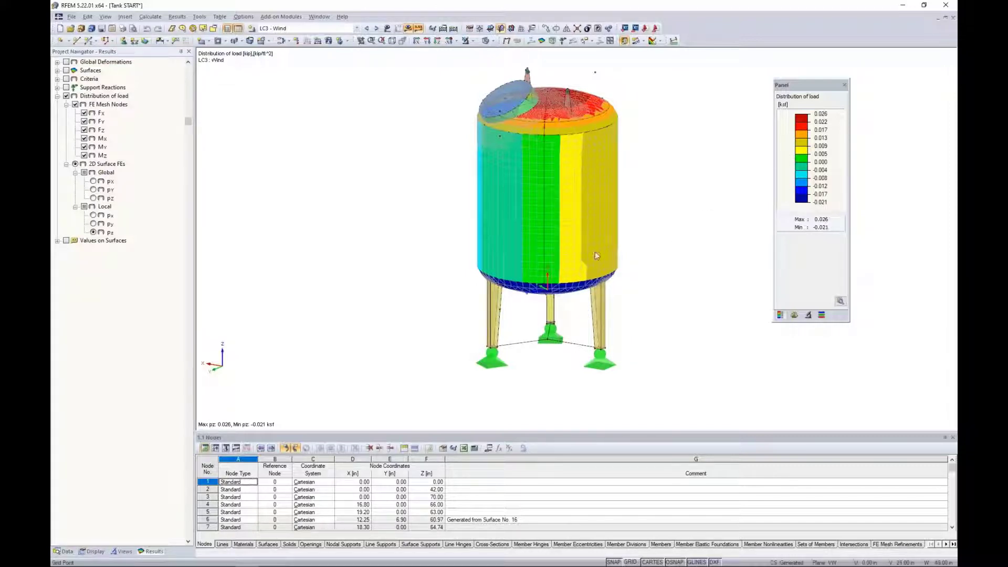
middle_click_drag(450, 234, 675, 216, "ctrl")
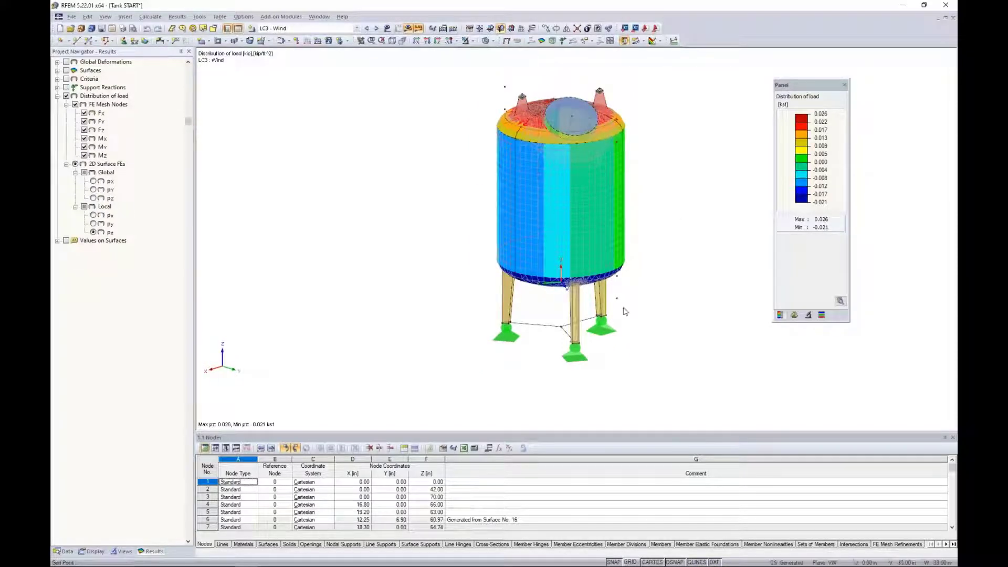
middle_click_drag(685, 225, 401, 210, "ctrl")
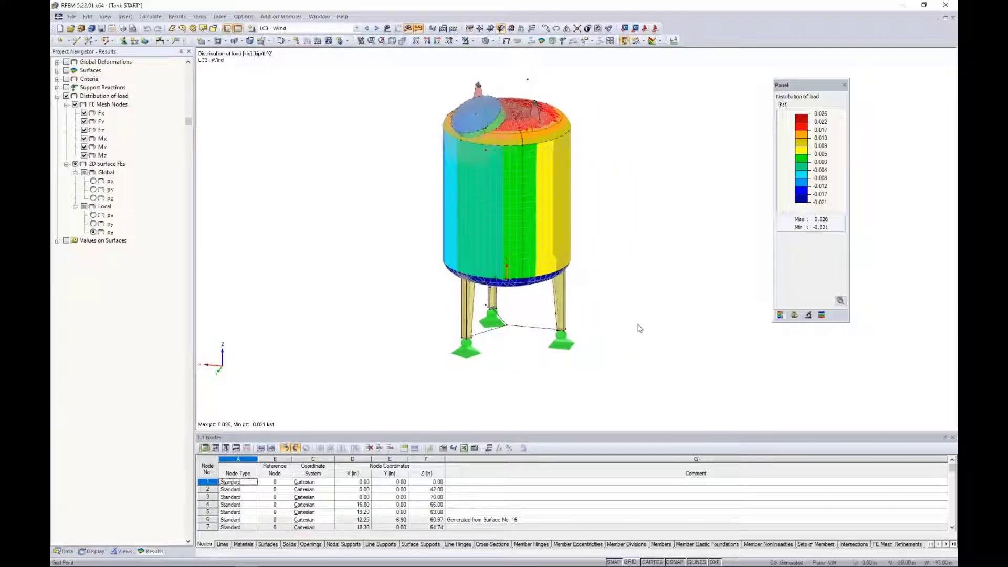
middle_click_drag(639, 328, 632, 128, "ctrl")
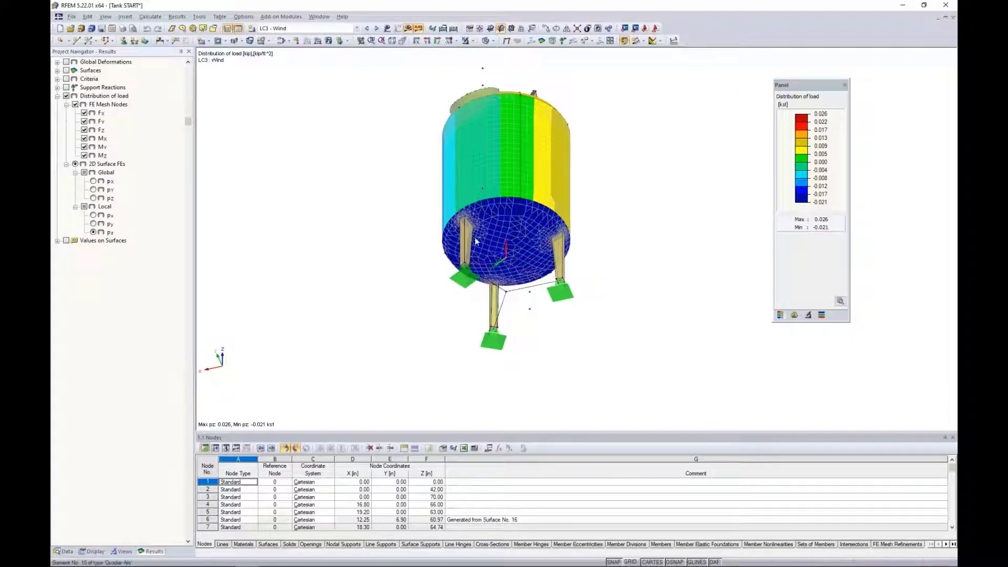
middle_click_drag(614, 167, 592, 341, "ctrl")
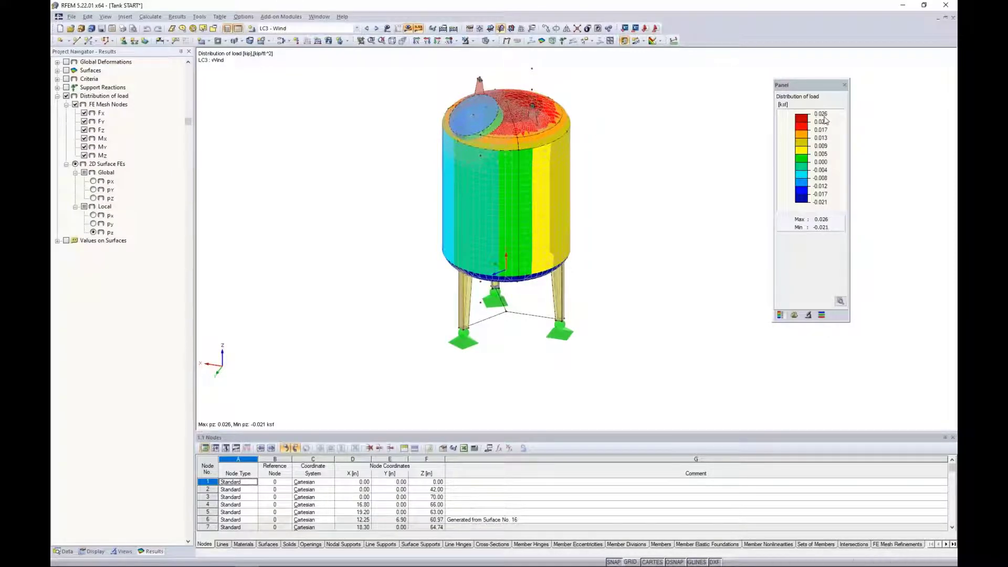
scroll(651, 195, "up", 1)
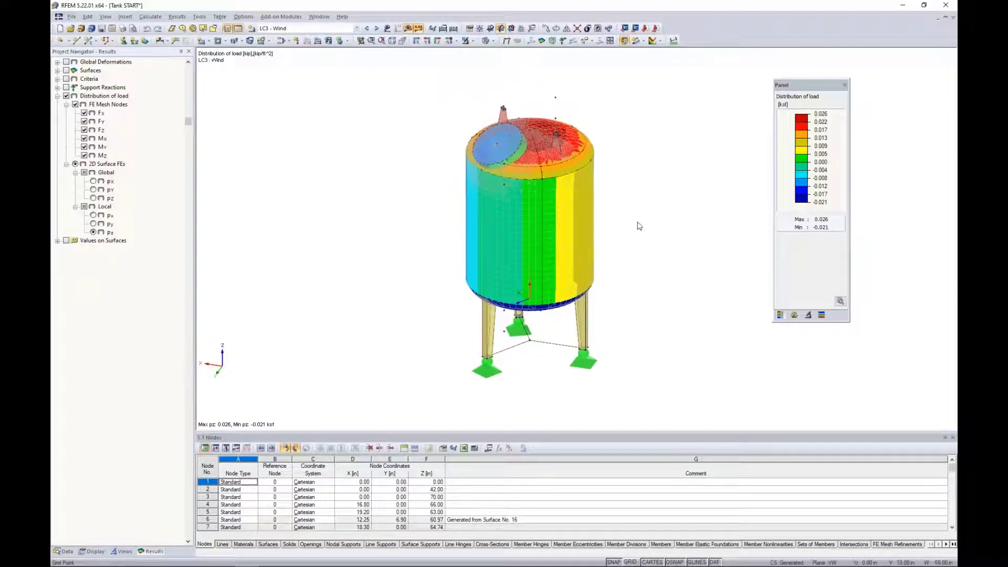
scroll(637, 225, "up", 2)
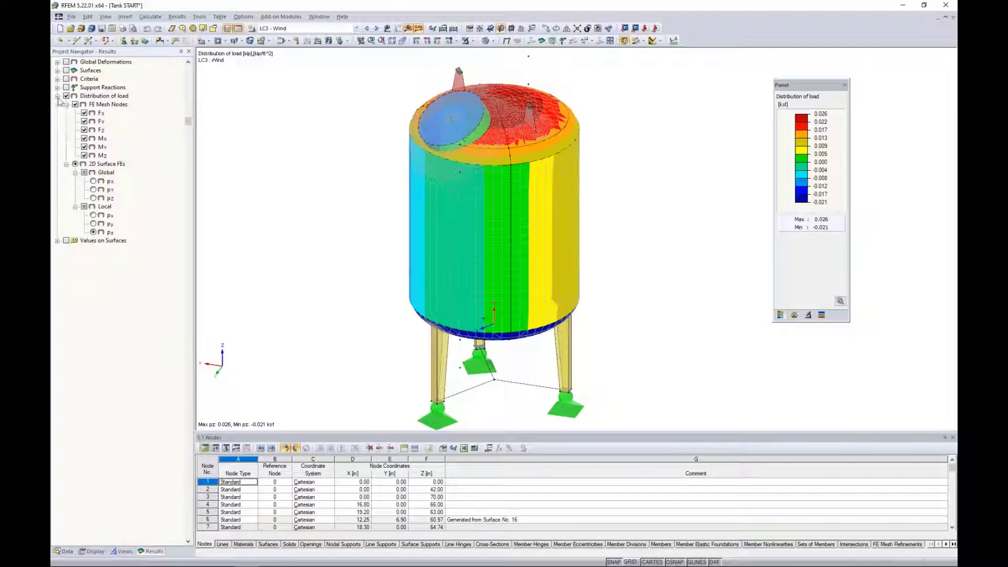
- Turn off the distribution of load results for LC3 - Wind and collapse their options
left_click(57, 96)
left_click(66, 96)
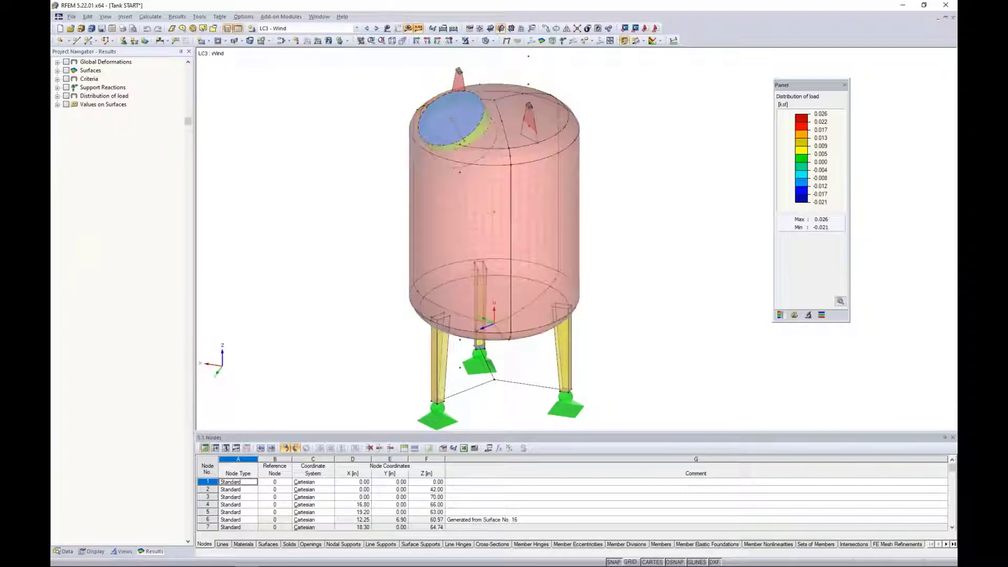
scroll(350, 180, "down", 3)
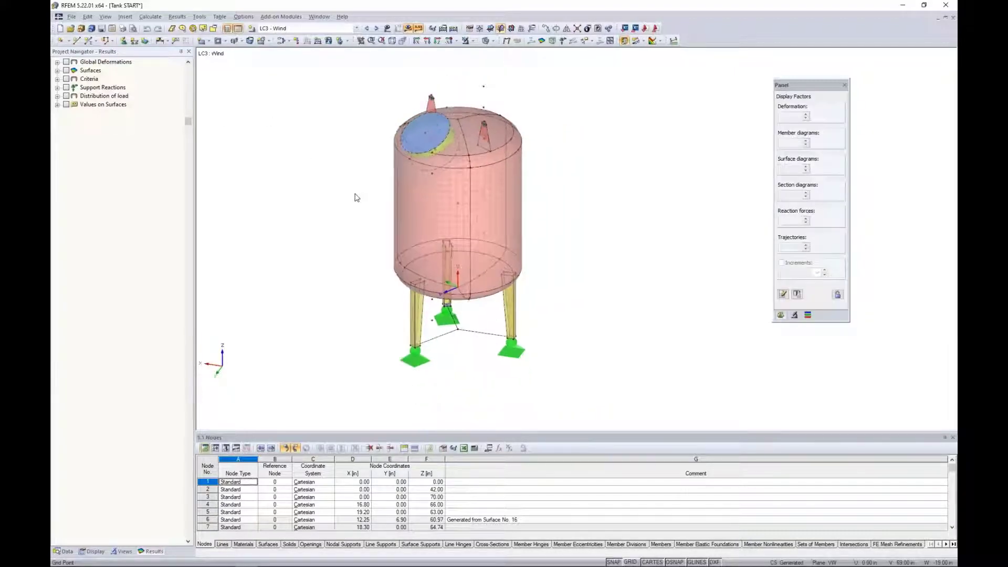
middle_click_drag(357, 197, 388, 197)
- Select the whole tank model and review its center of gravity, surface area and material weight without creating a node
left_click_drag(602, 397, 366, 78)
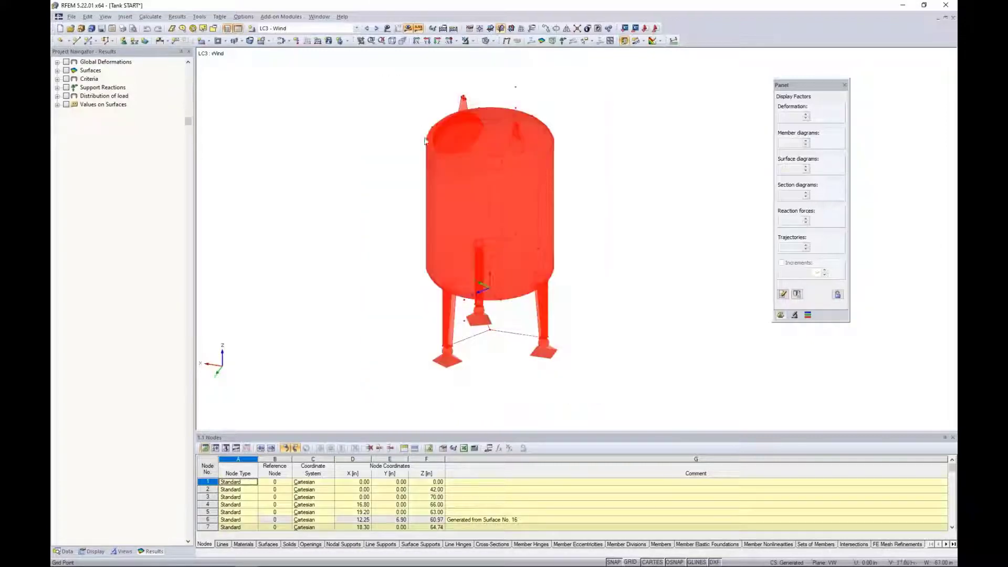
right_click(447, 172)
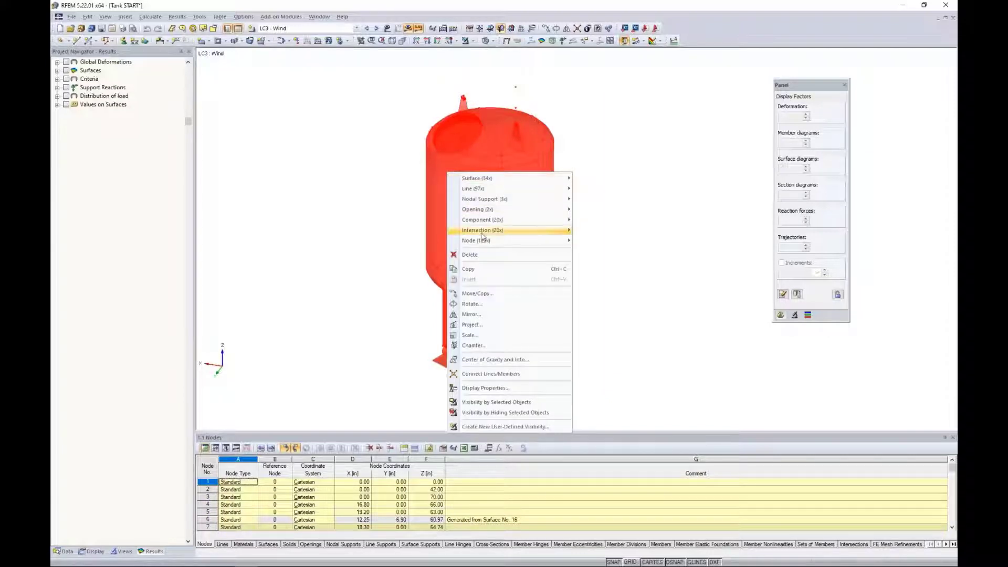
left_click(477, 362)
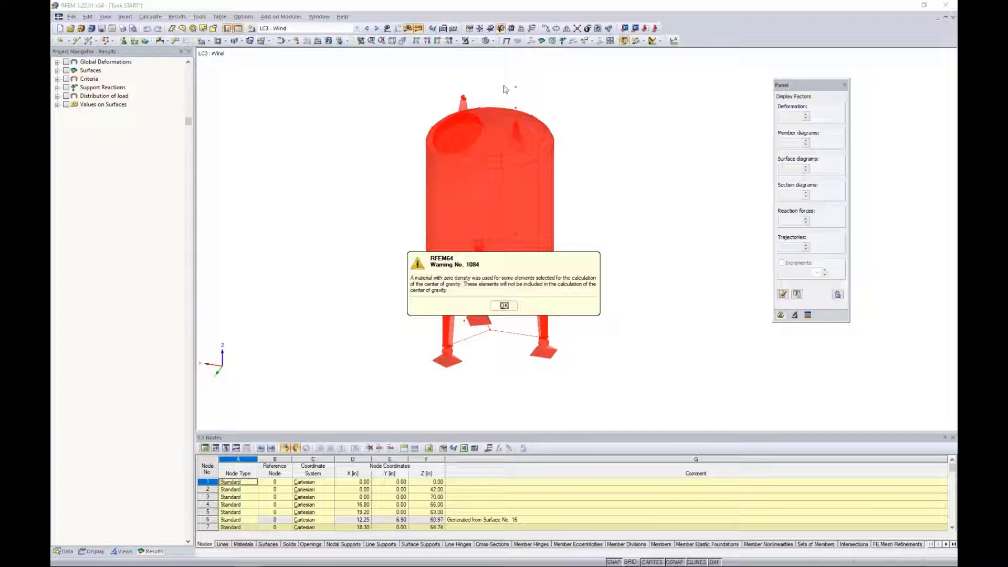
left_click(500, 309)
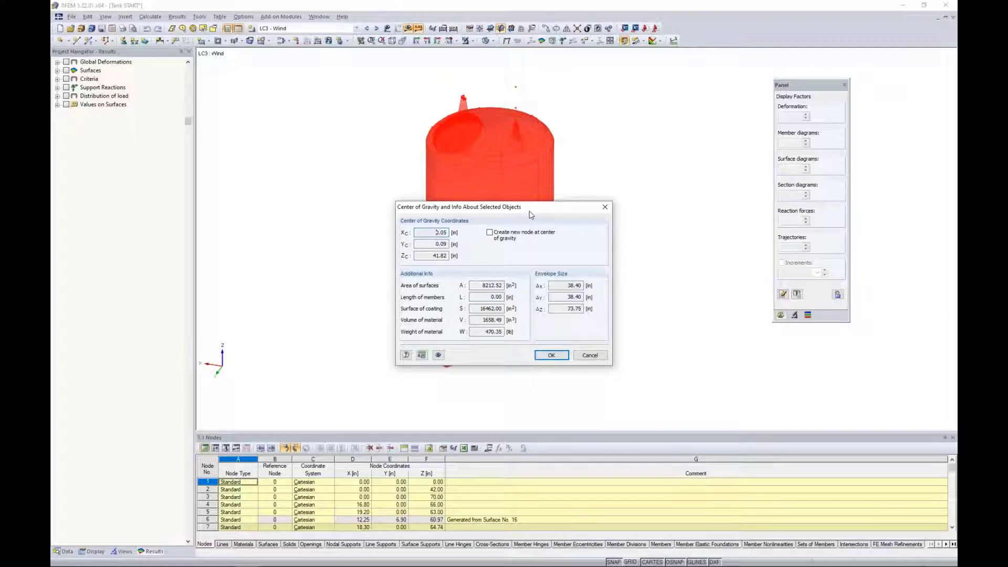
left_click_drag(531, 214, 517, 286)
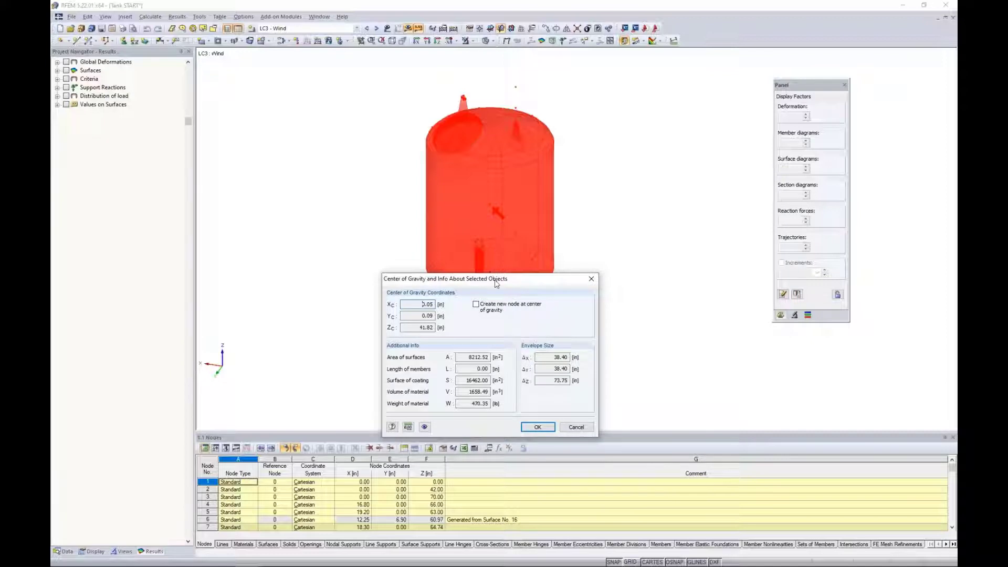
left_click_drag(497, 281, 510, 199)
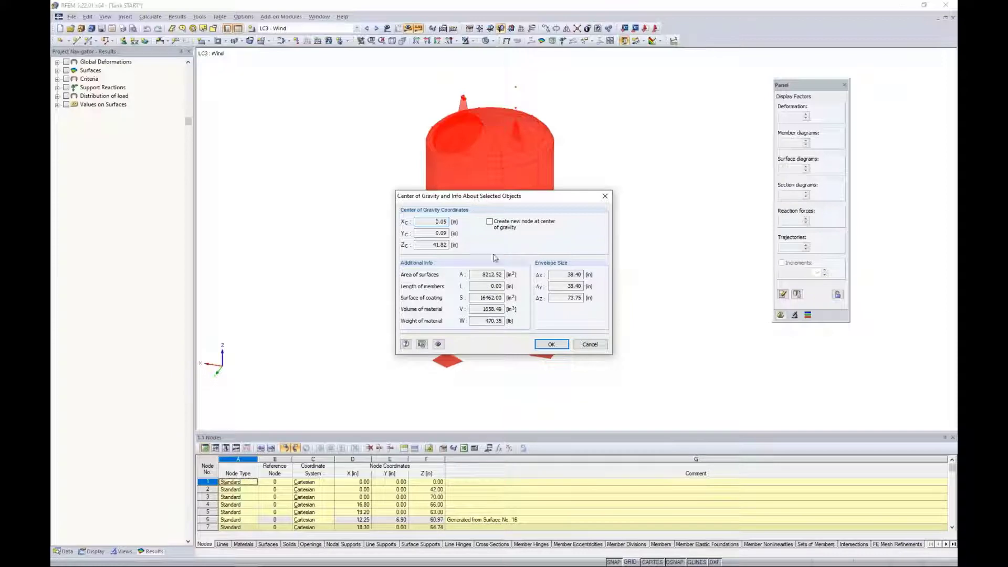
left_click(590, 345)
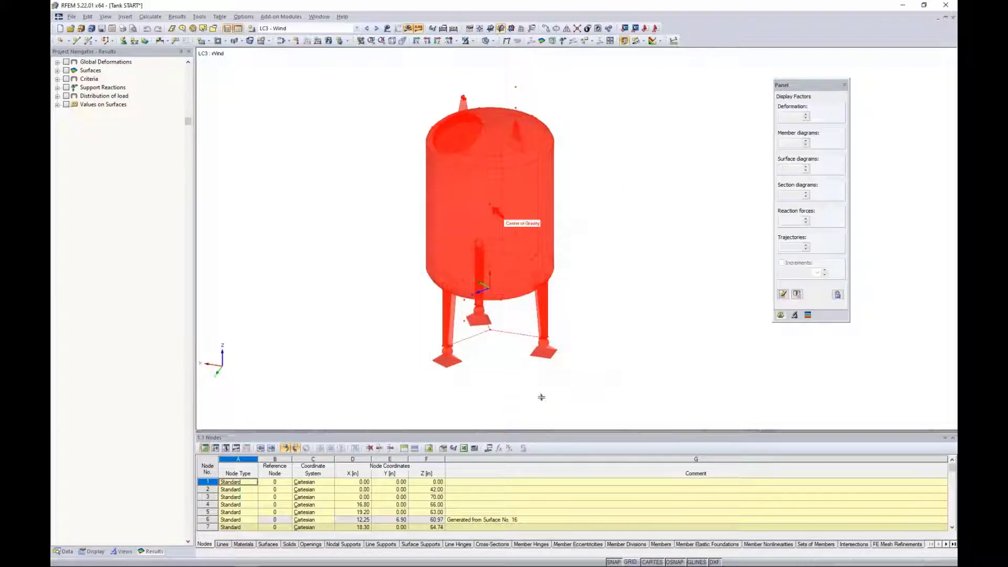
- Enlarge the table area and check the results summary for the sums of loads and support forces under LC2 - Fill
left_click_drag(541, 398, 554, 287)
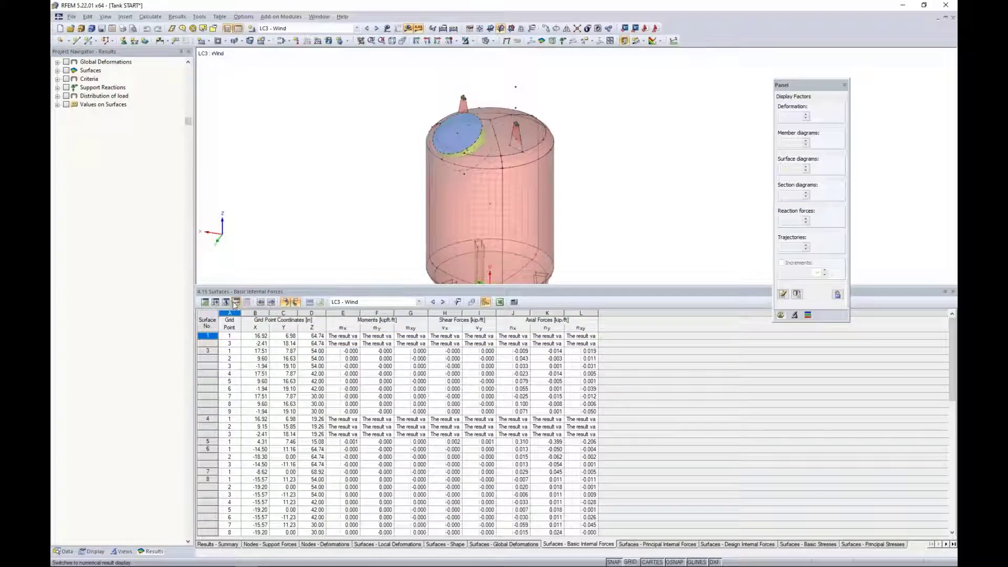
left_click(221, 545)
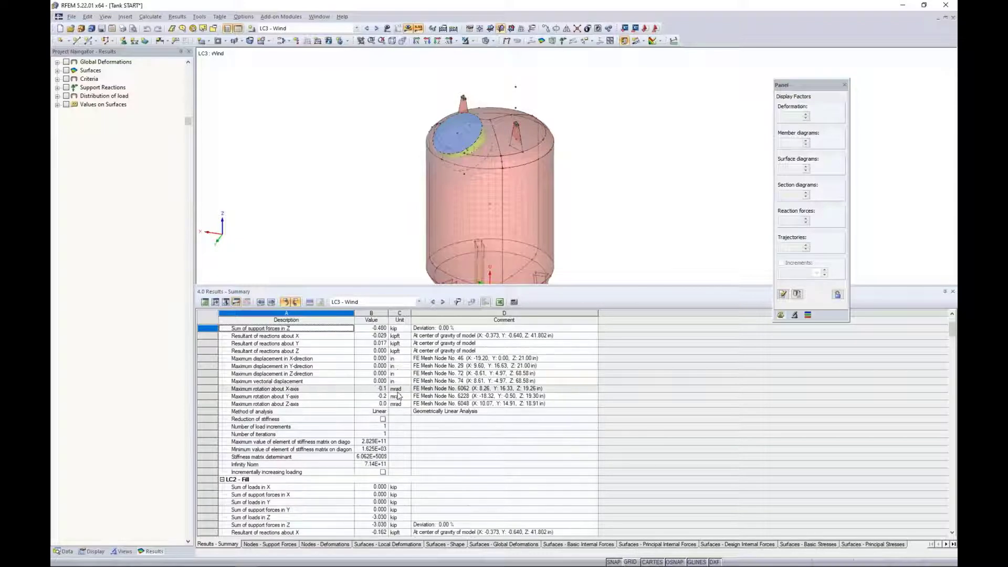
scroll(398, 396, "down", 4)
scroll(399, 396, "down", 2)
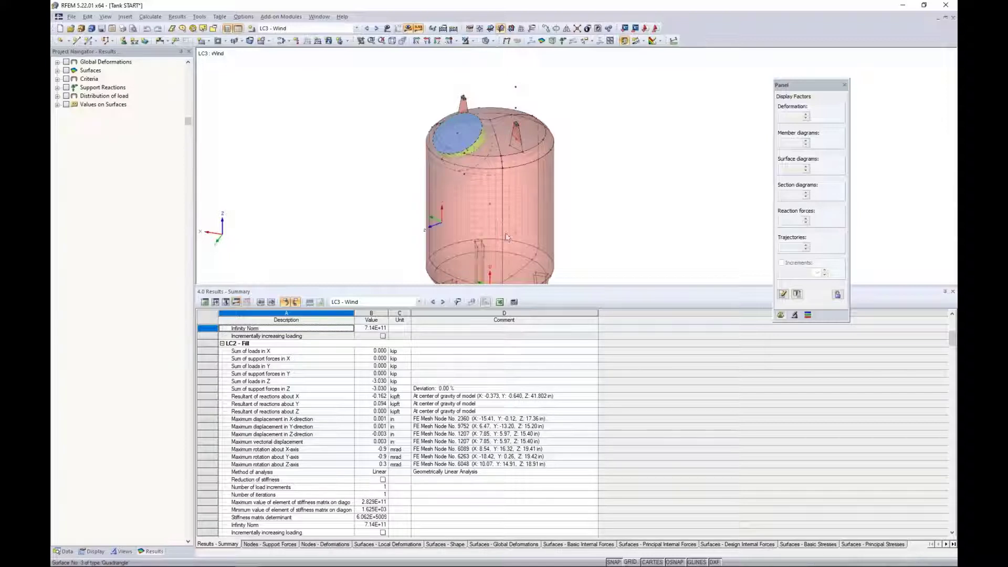
scroll(380, 168, "down", 2)
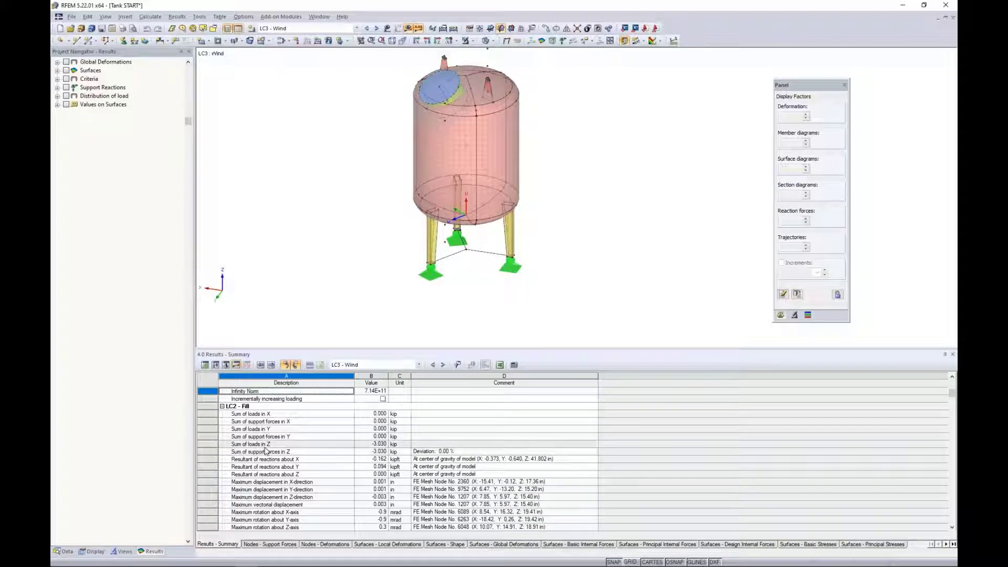
- Display the support reactions and switch to LC2 - Fill to inspect the forces at the three leg supports
left_click(57, 87)
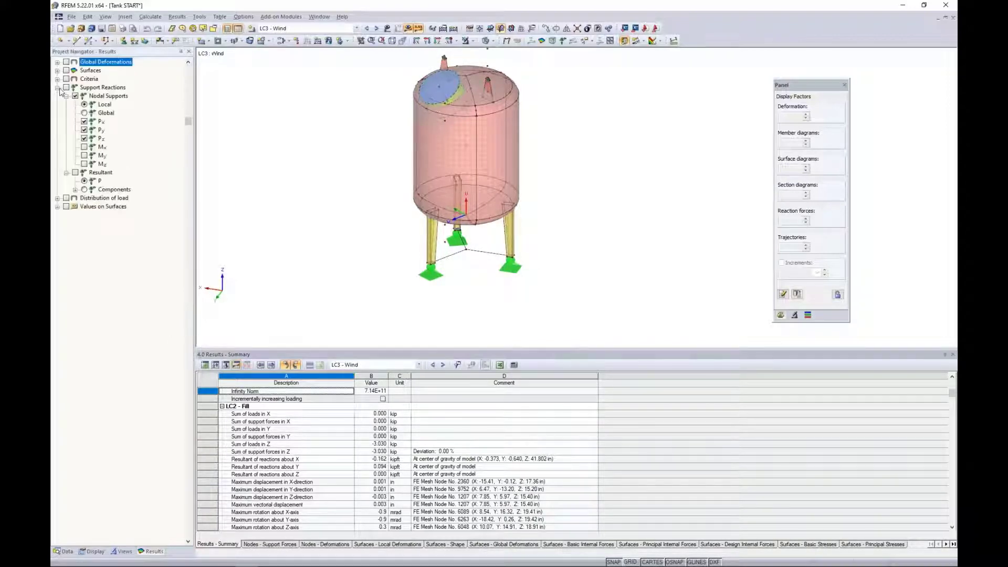
left_click(66, 87)
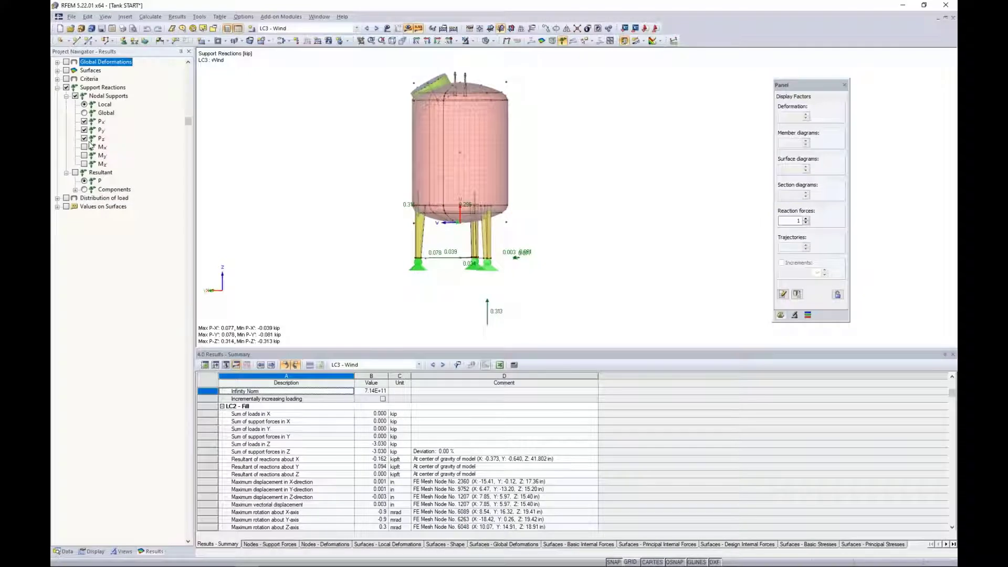
left_click(294, 28)
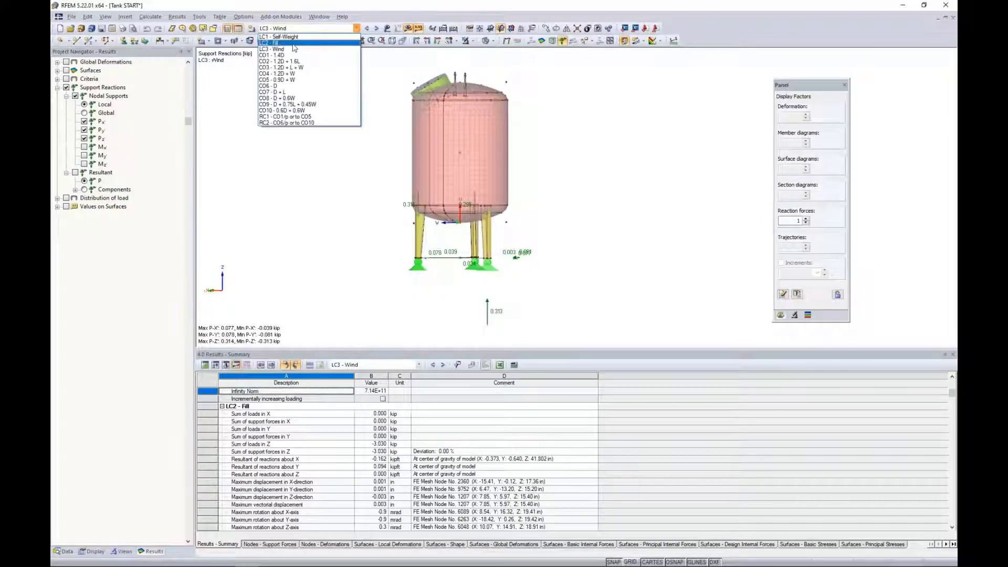
left_click(293, 44)
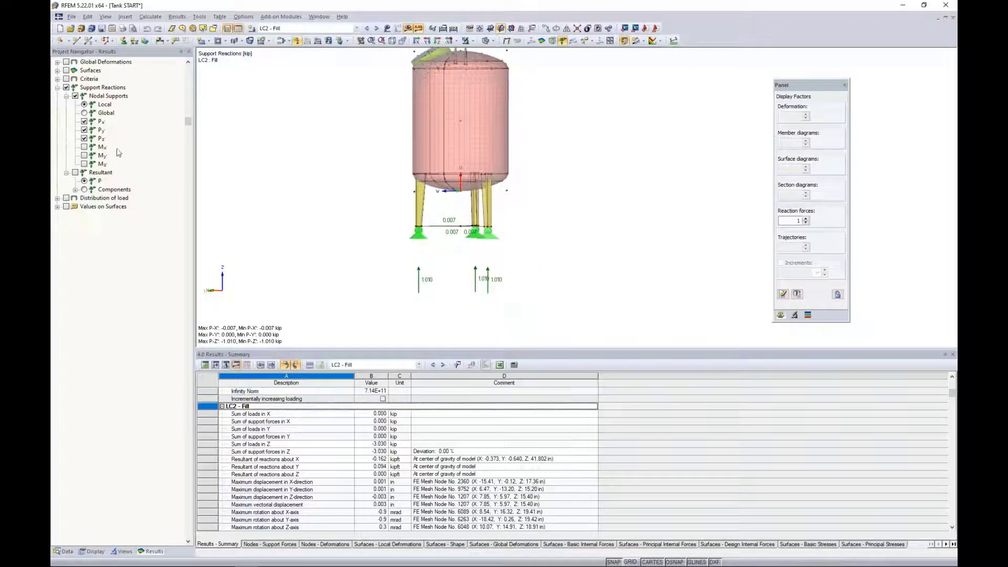
middle_click_drag(555, 287, 587, 285, "ctrl")
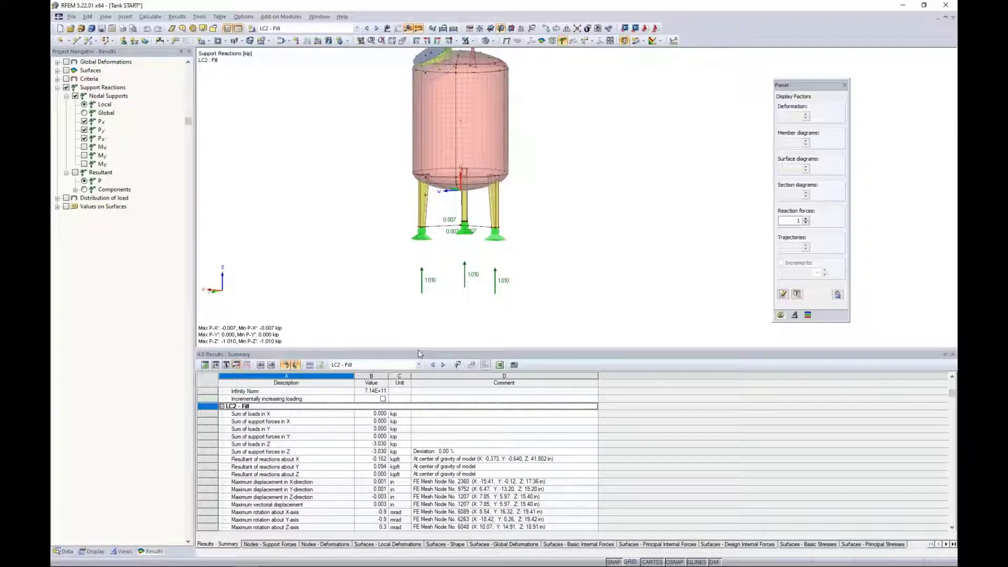
- Shrink the results table to enlarge the model view, and hide the support reactions with their options collapsed
left_click_drag(418, 350, 426, 420)
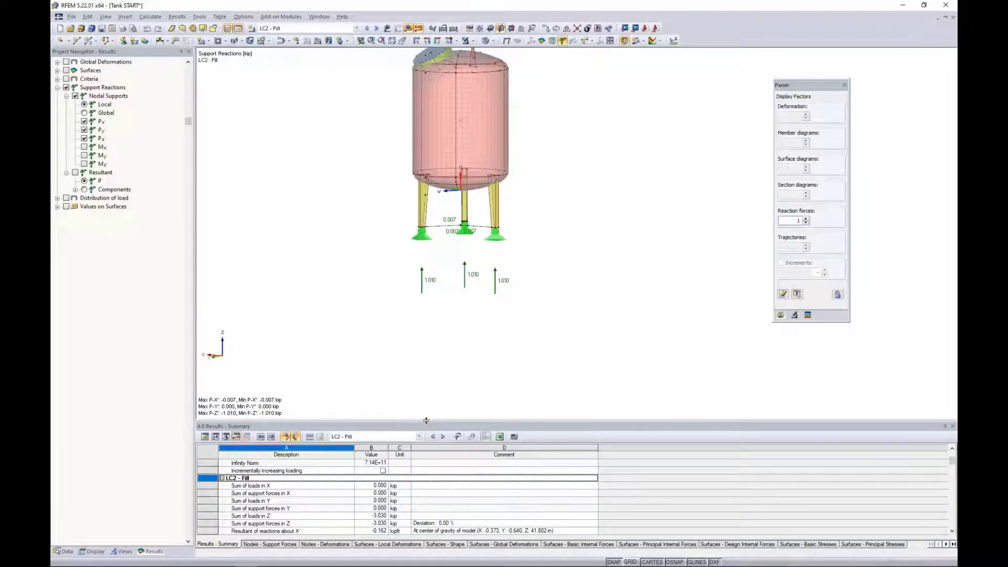
left_click(69, 91)
left_click(67, 87)
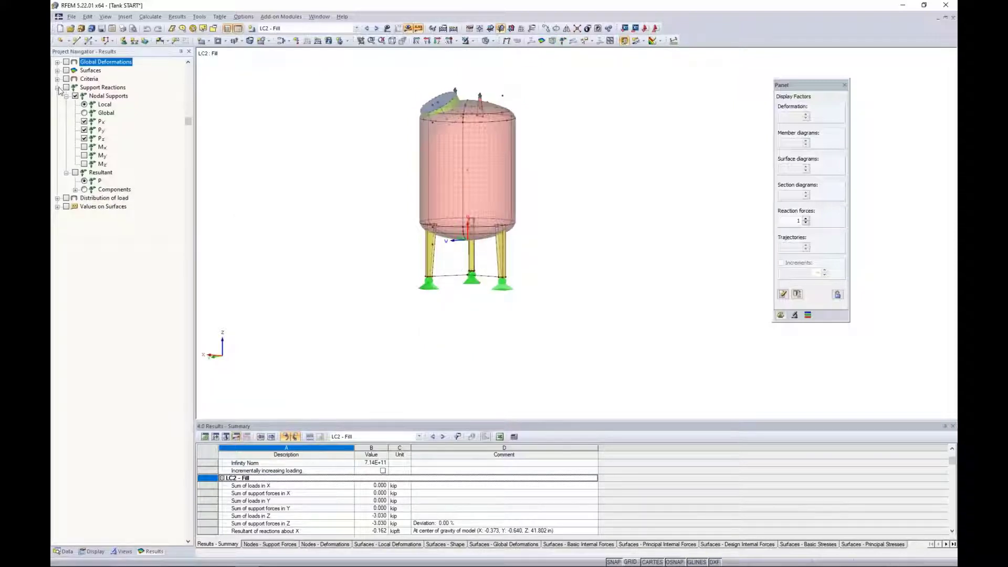
left_click(58, 87)
- Switch the results to load combination CO3 - 1.2D + L + W and reduce the surface results list to its main categories
left_click(57, 71)
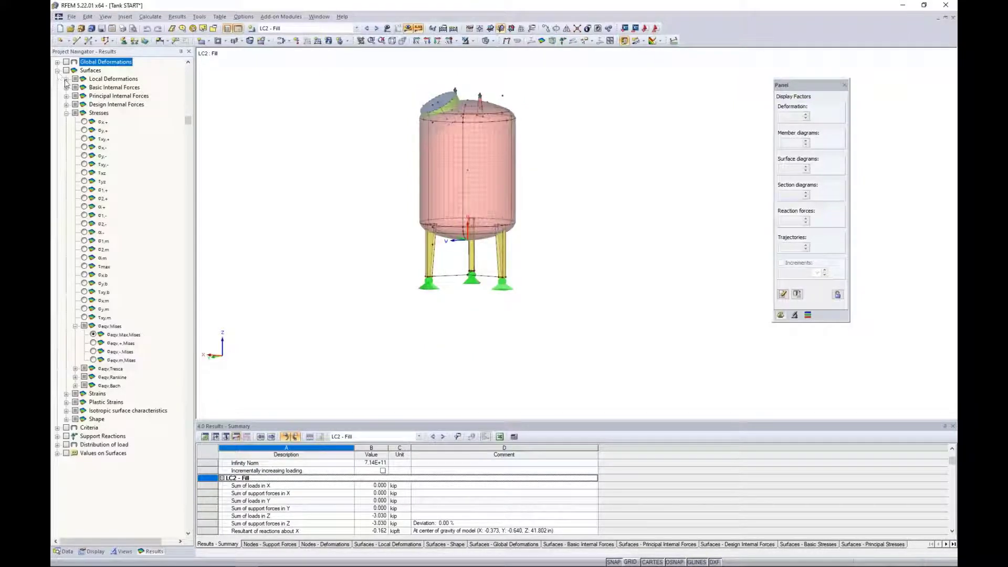
left_click(315, 28)
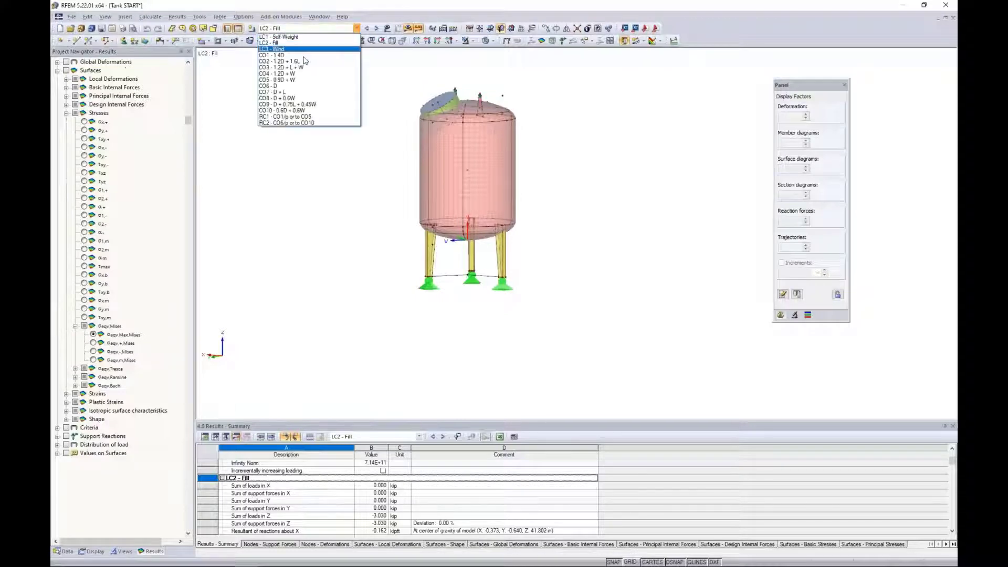
left_click(304, 63)
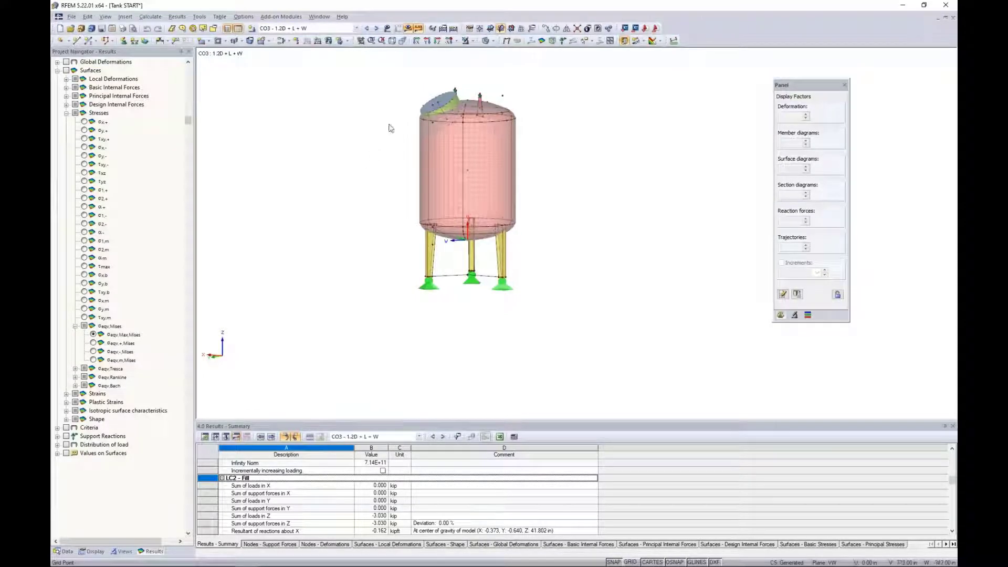
scroll(389, 217, "up", 3)
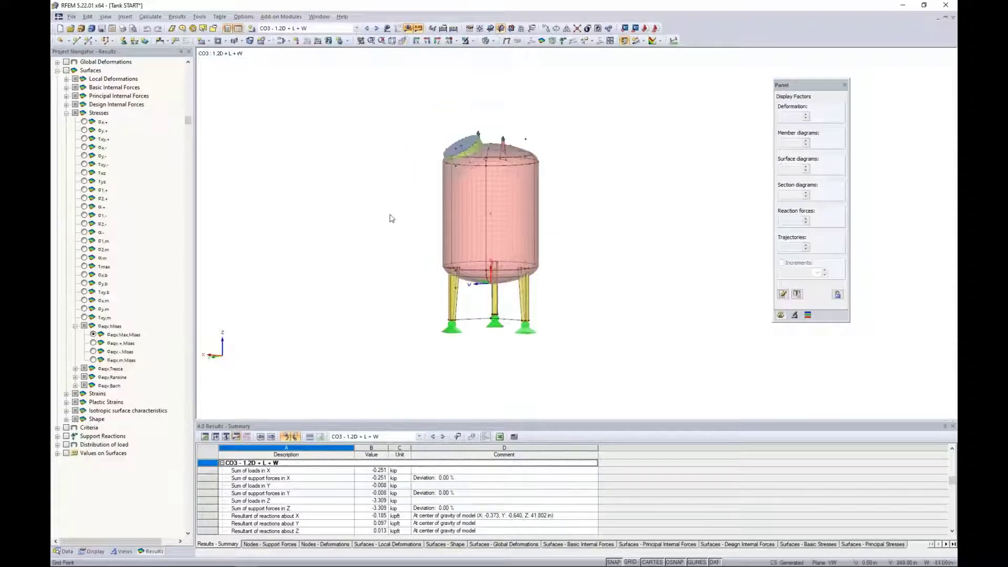
left_click(66, 113)
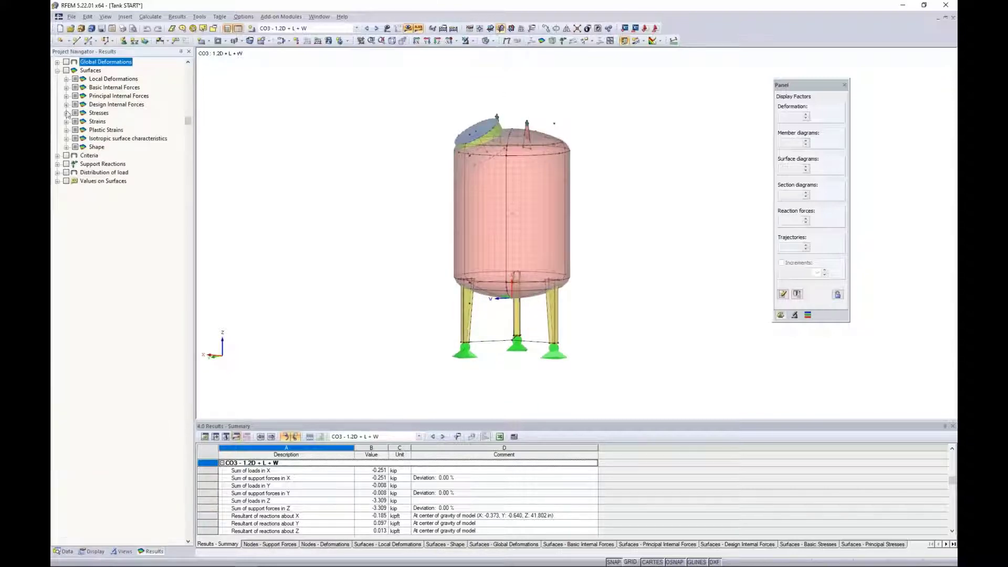
- Check the available local deformation results, and display the basic internal force mx on the tank surfaces
left_click(67, 79)
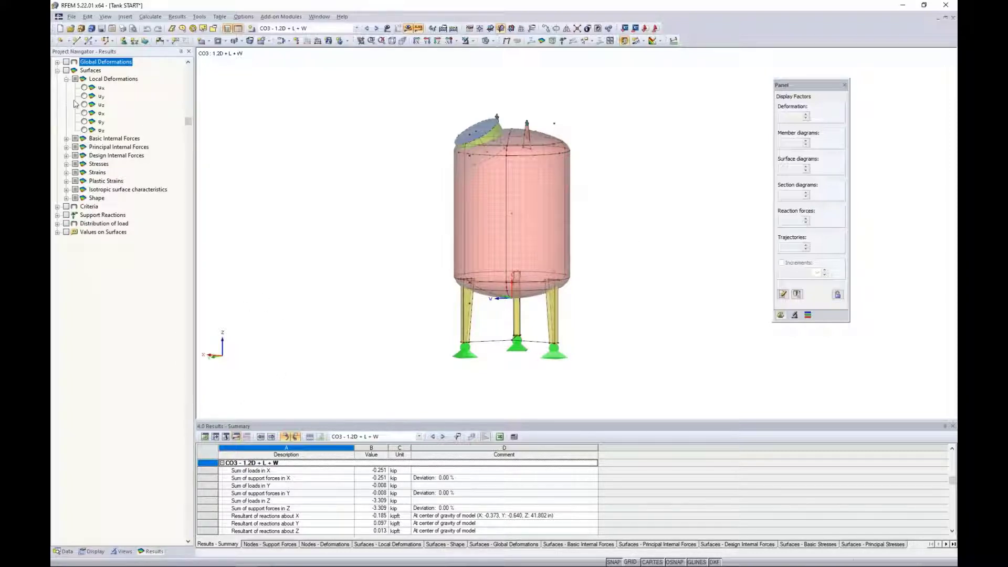
left_click(66, 79)
left_click(66, 88)
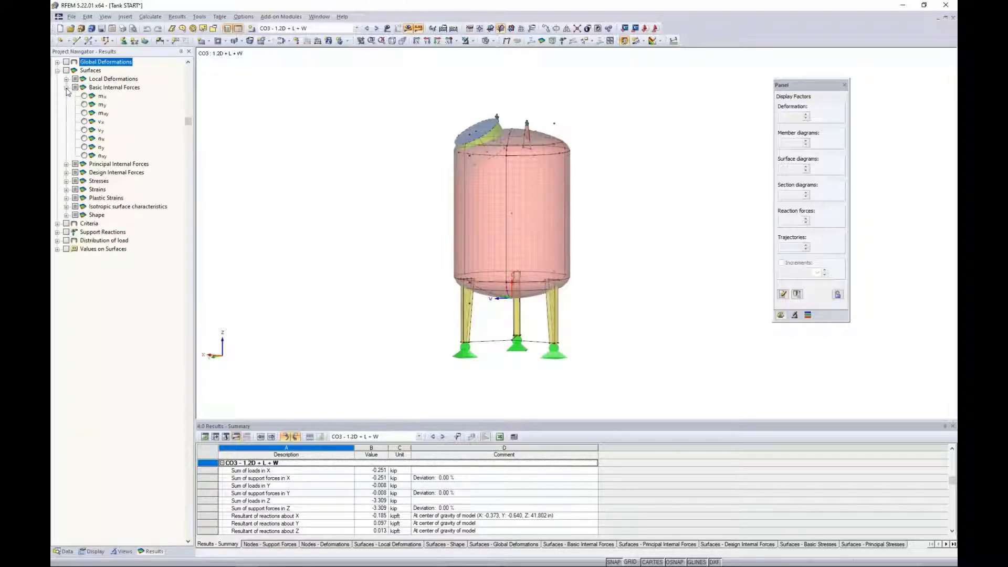
left_click(84, 96)
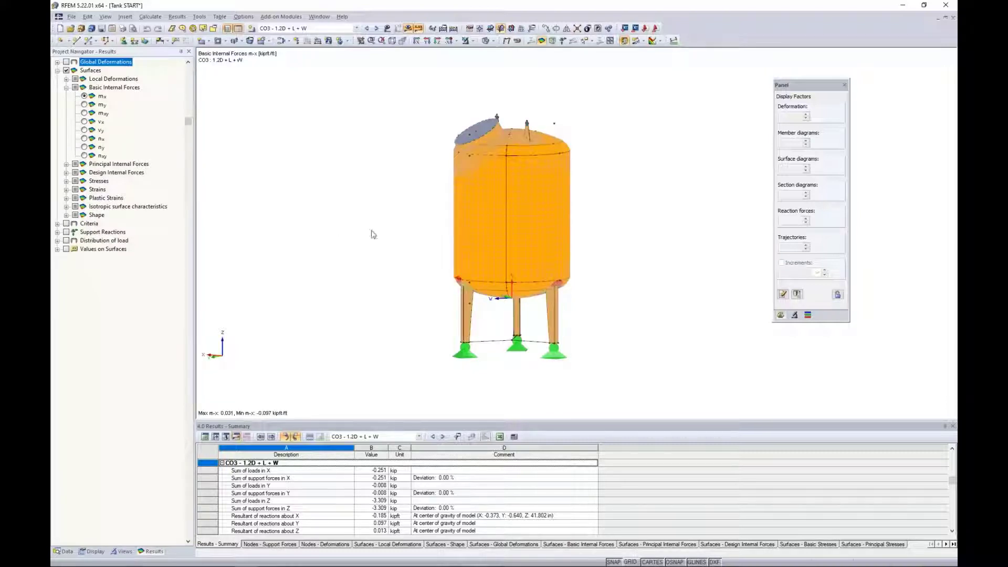
- Isolate the cylindrical shell surface above the front leg so that only its results are displayed
left_click(493, 228)
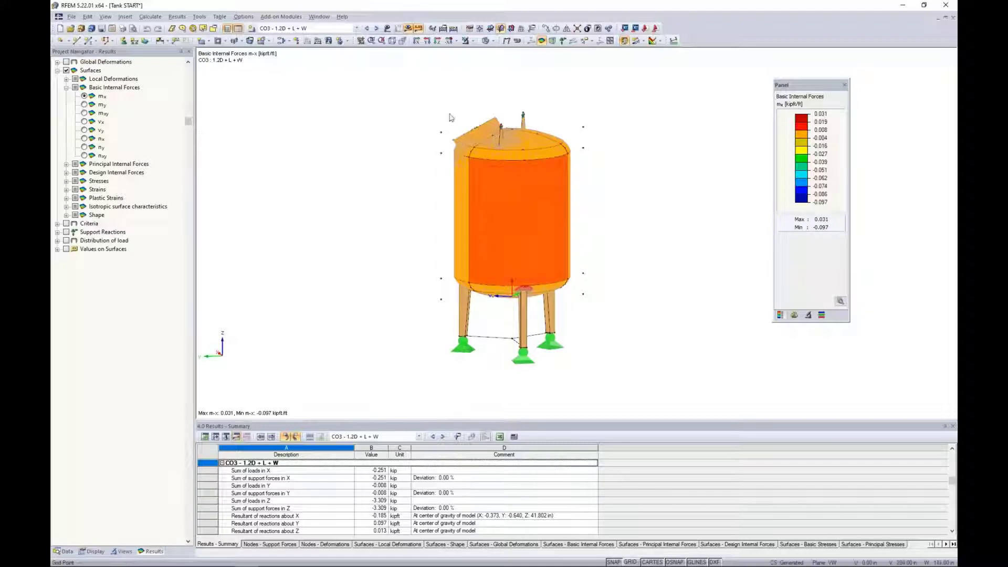
left_click(472, 41)
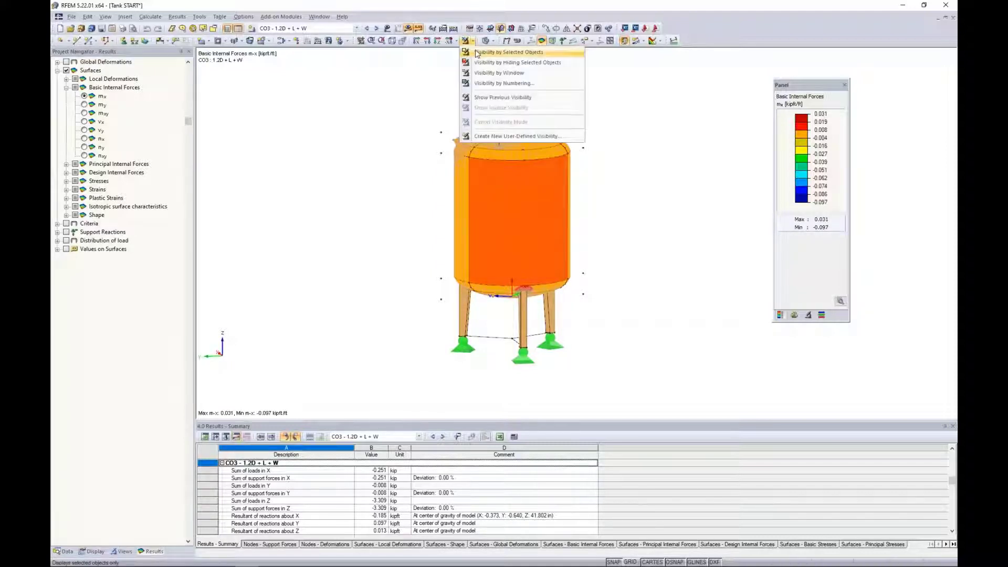
left_click(476, 53)
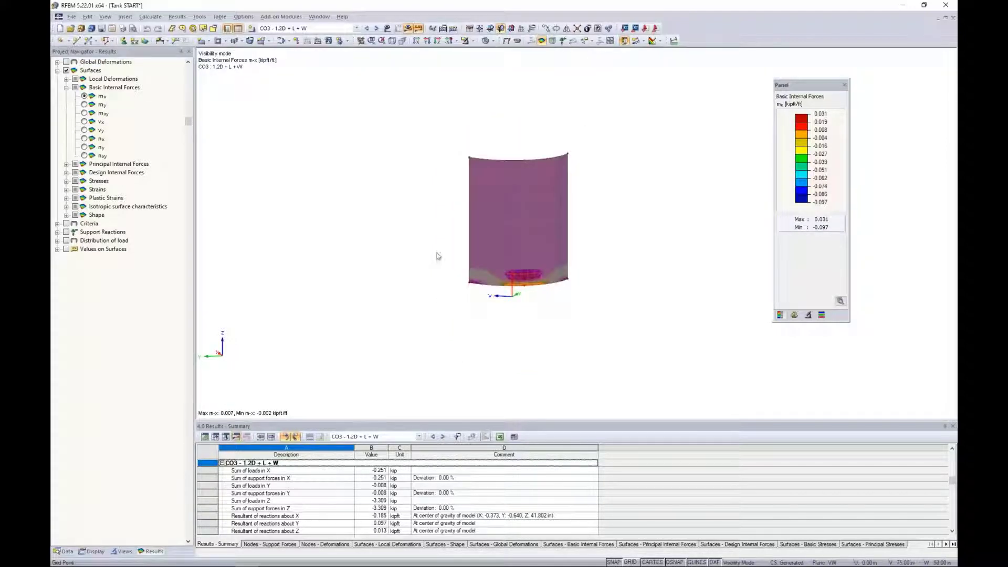
scroll(423, 307, "down", 1)
scroll(423, 308, "up", 3)
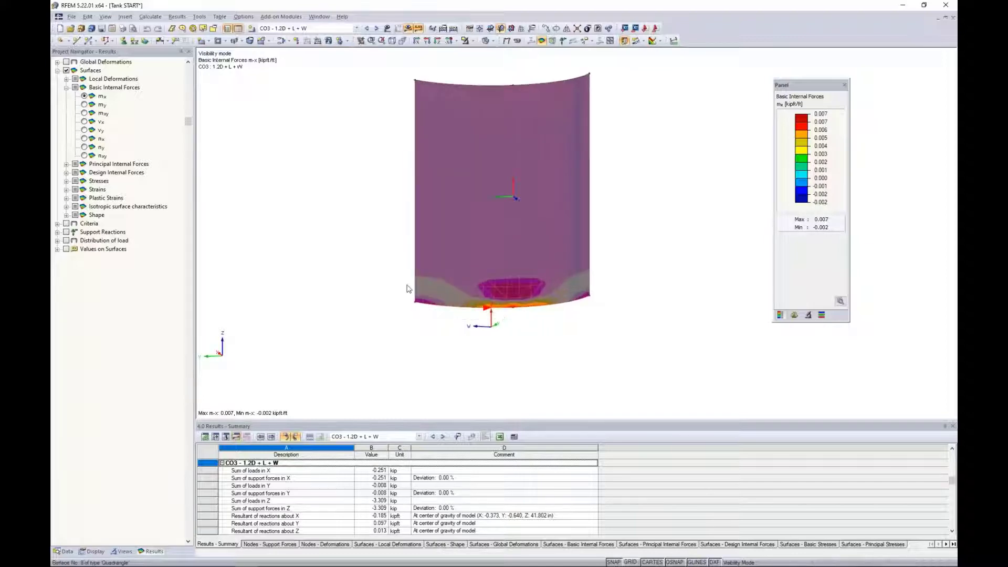
- Turn on the local axis system of the isolated shell surface and inspect its axis directions
left_click(483, 195)
right_click(484, 194)
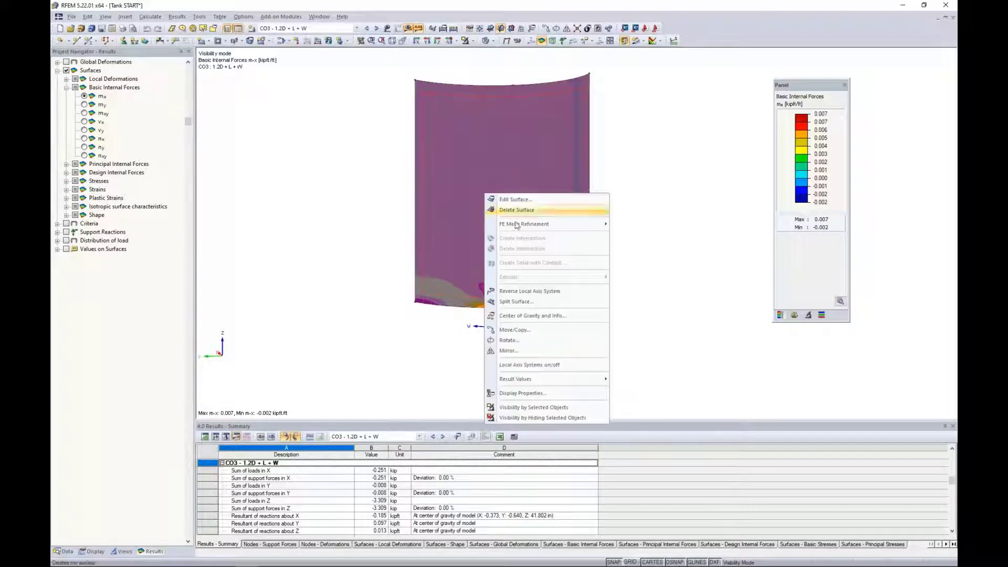
left_click(530, 364)
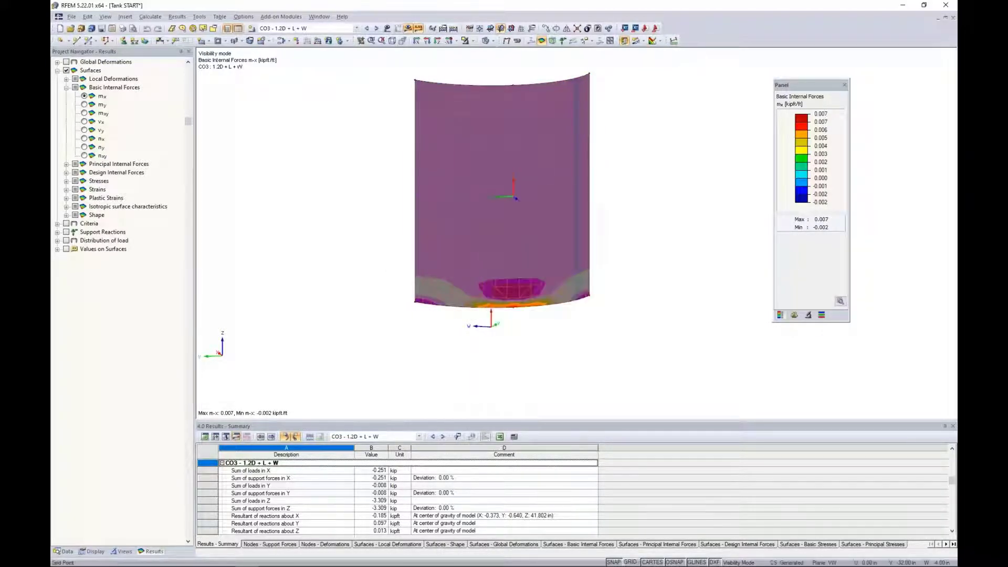
left_click(367, 266)
middle_click_drag(368, 267, 378, 229, "ctrl")
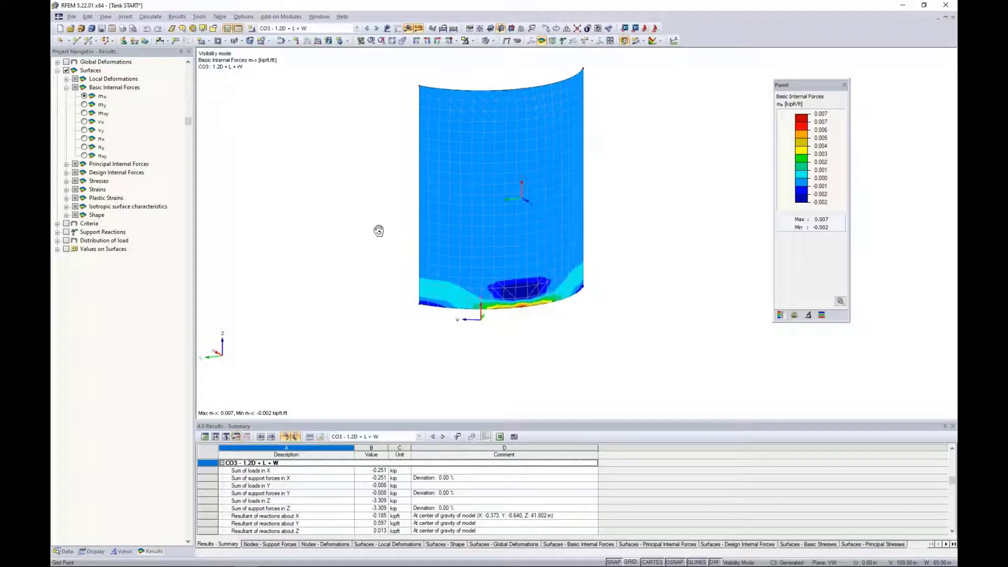
- Compare the basic internal forces my, vx, vy and nx on the isolated shell surface, and return to mx
left_click(102, 107)
left_click(84, 105)
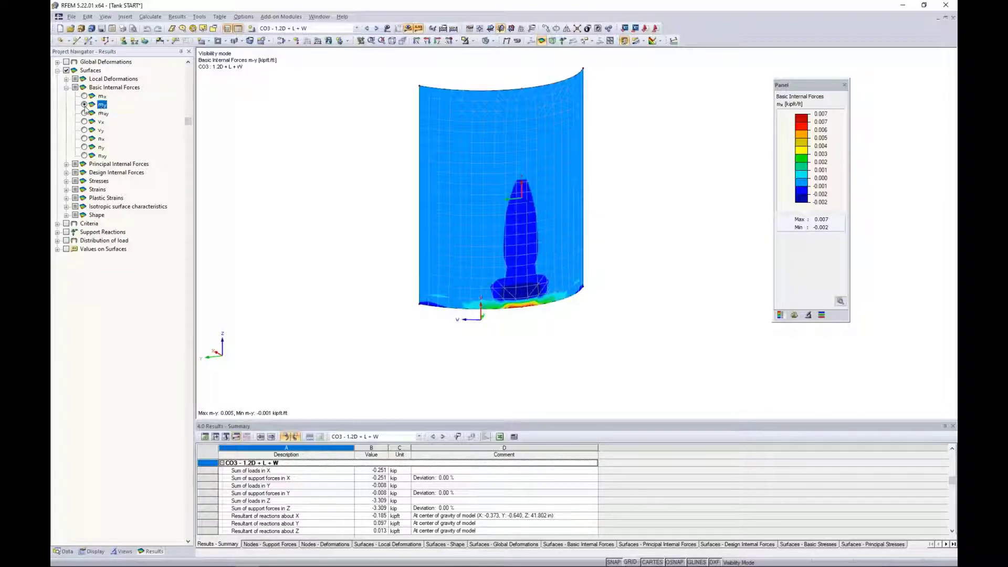
left_click(84, 121)
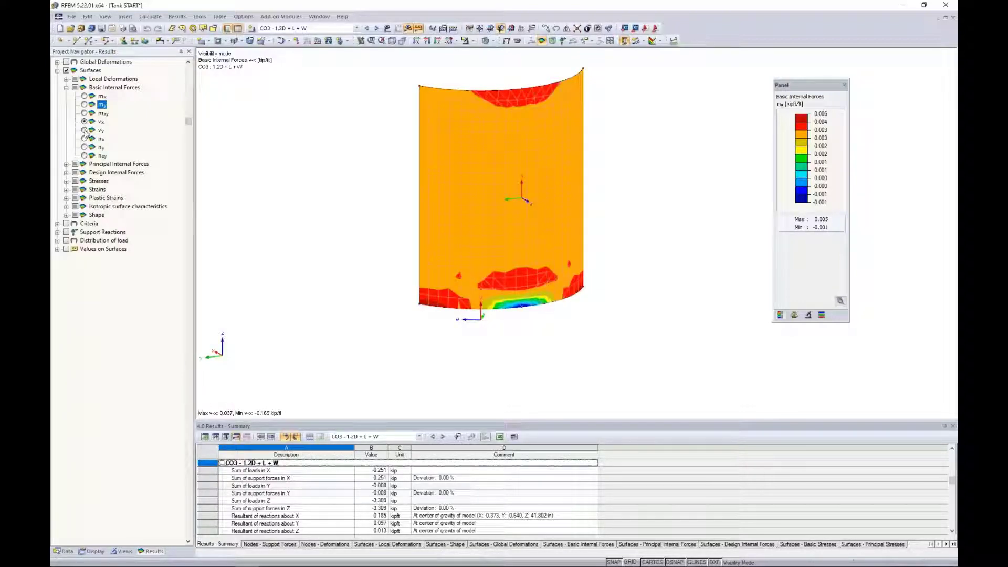
left_click(84, 130)
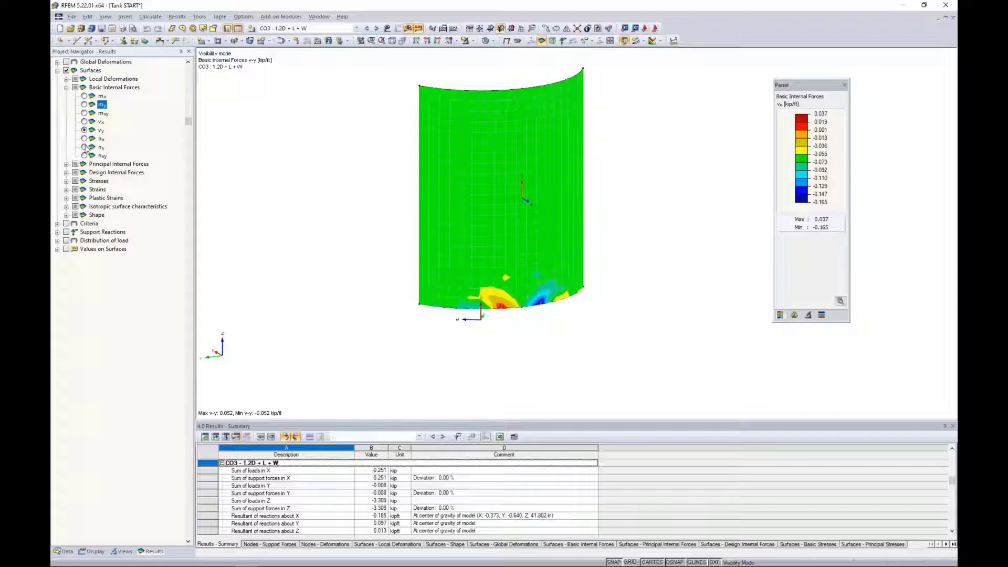
left_click(84, 139)
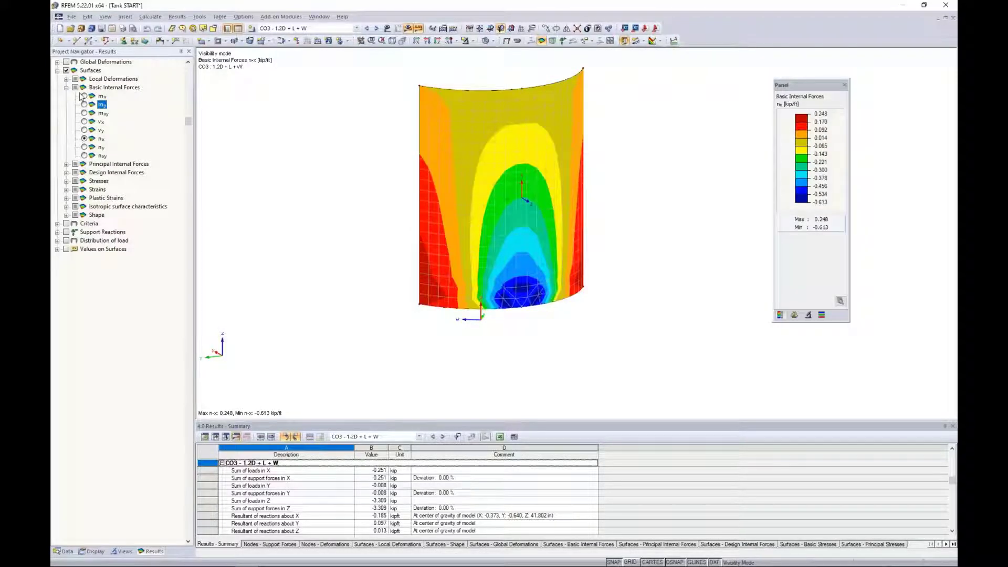
left_click(84, 96)
middle_click_drag(360, 234, 335, 247)
scroll(335, 246, "up", 1)
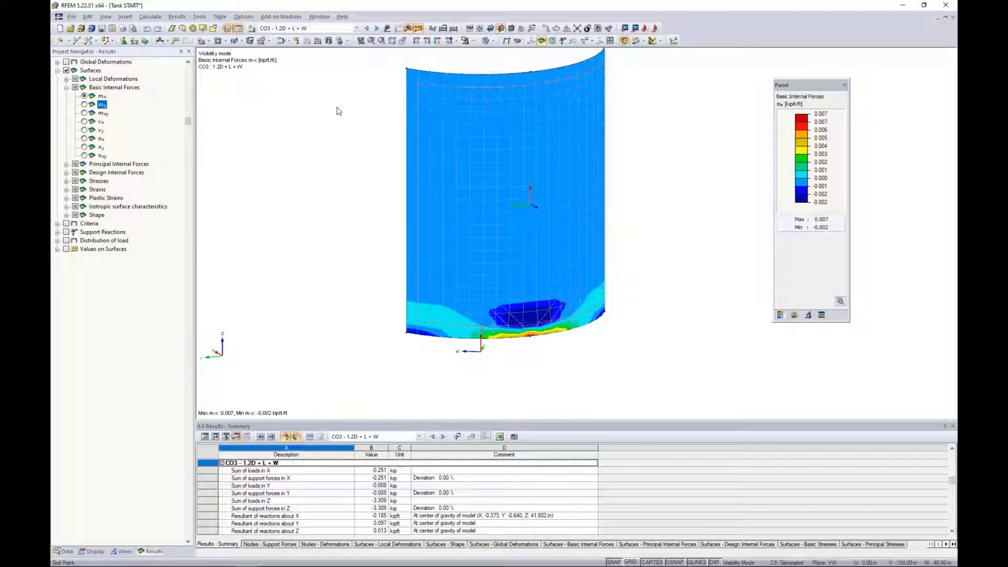
- Switch to the Dlubal online manual in Chrome and read section 8.15 through the surface force diagram and Table 8.8 of basic internal forces
left_click(319, 16)
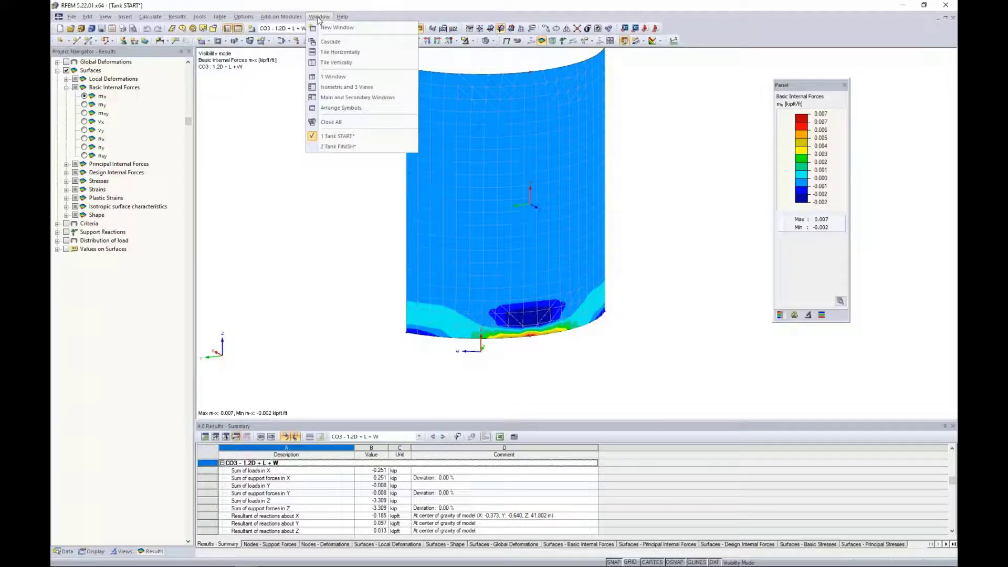
mouse_move(344, 18)
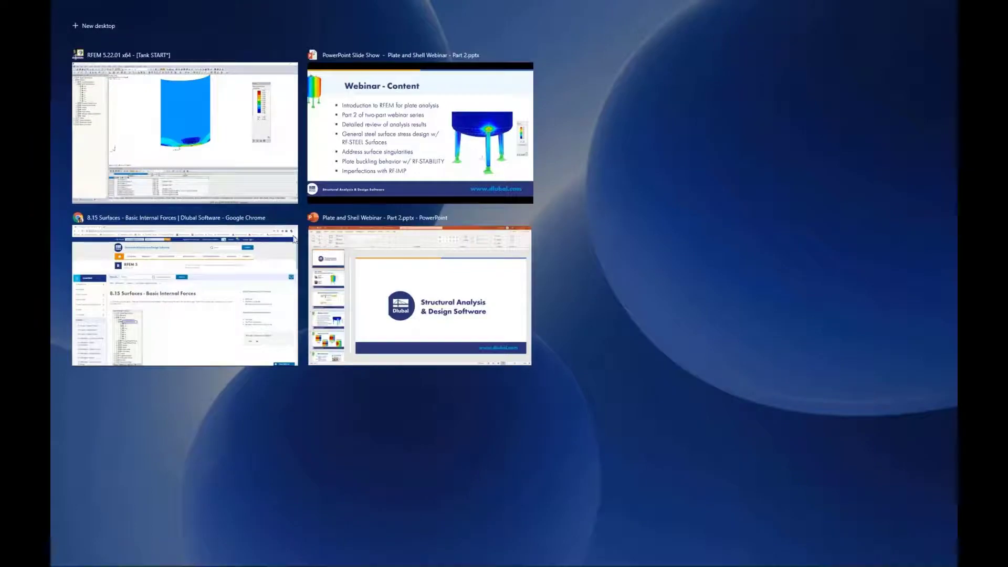
left_click(224, 292)
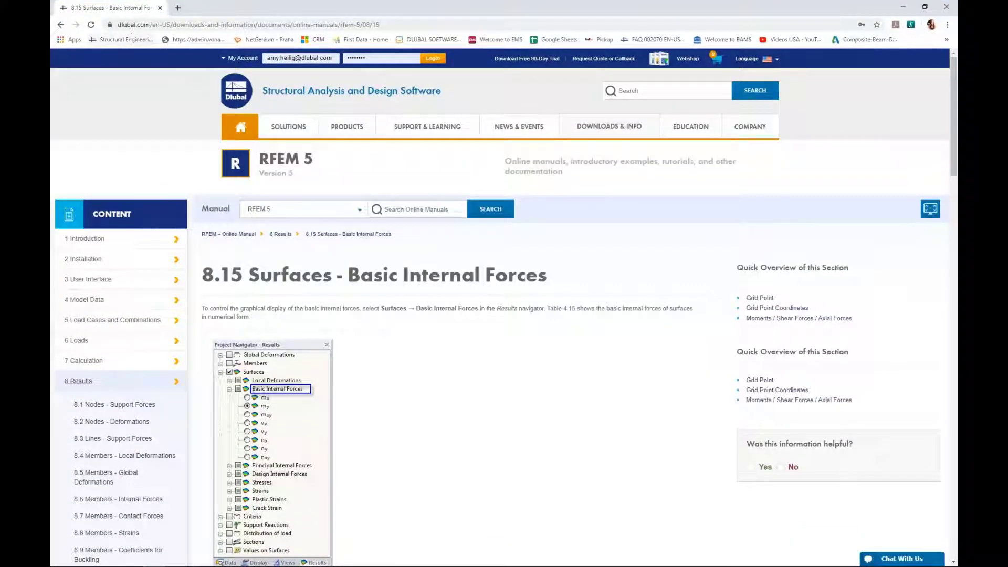
mouse_move(581, 132)
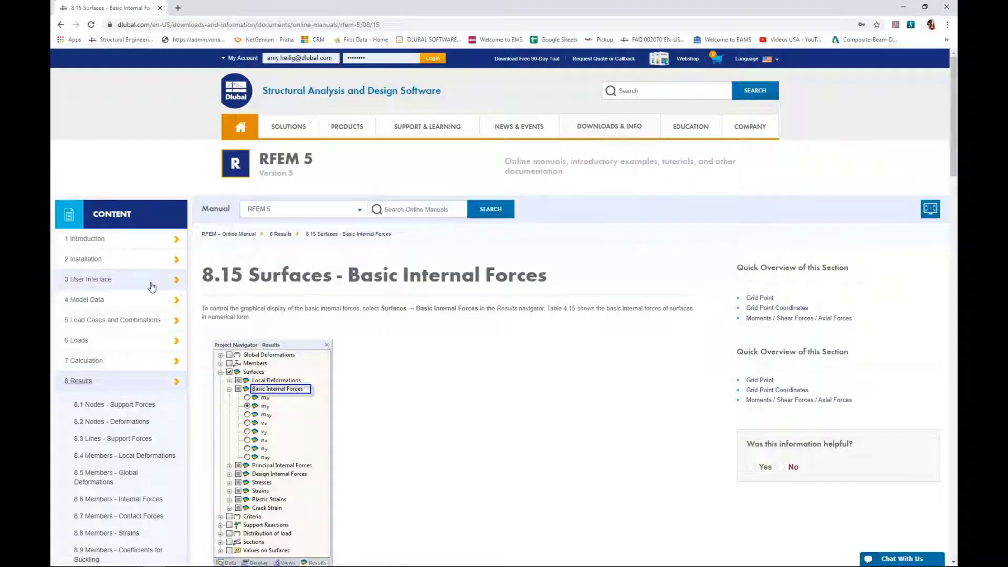
scroll(151, 286, "down", 3)
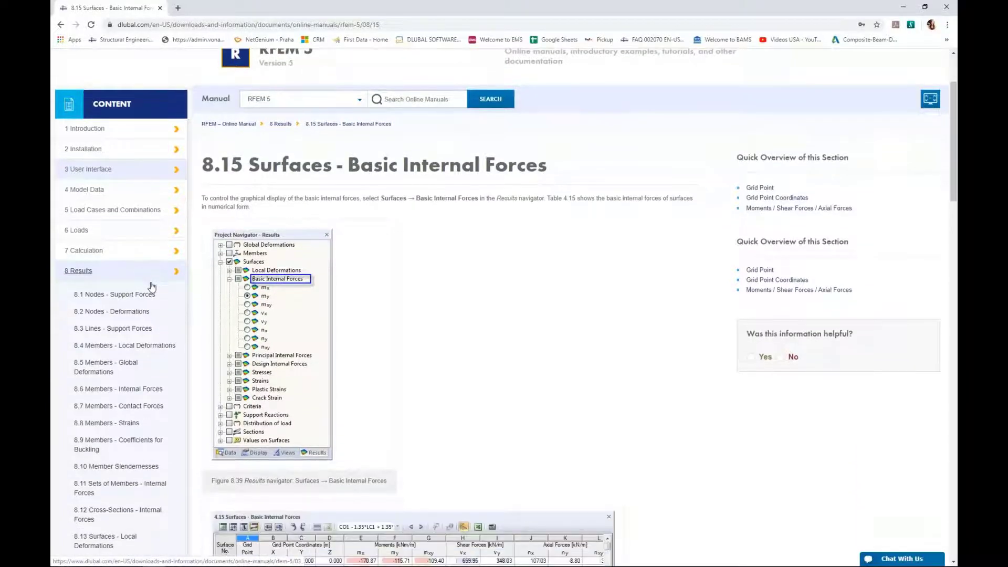
scroll(84, 226, "down", 1)
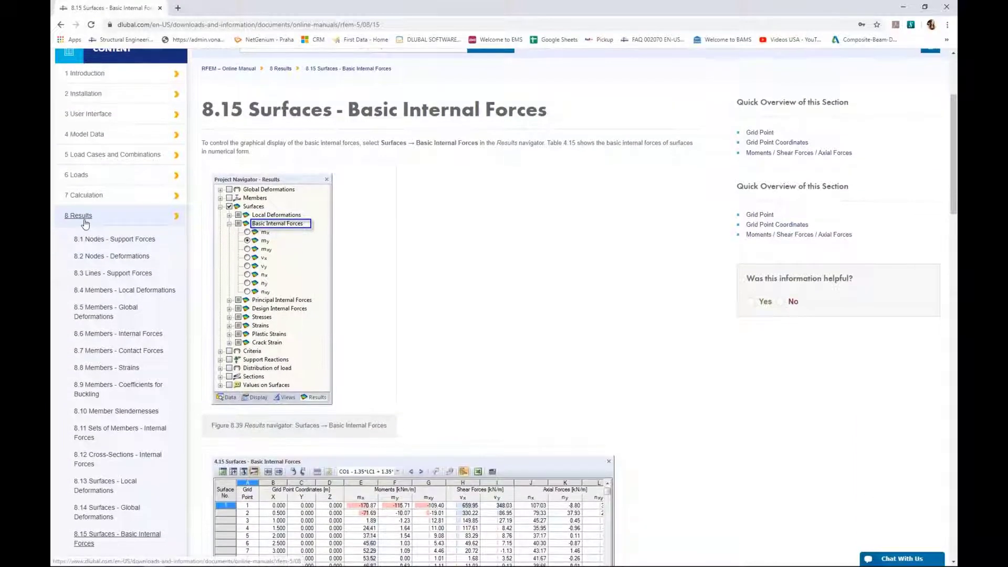
scroll(85, 224, "down", 4)
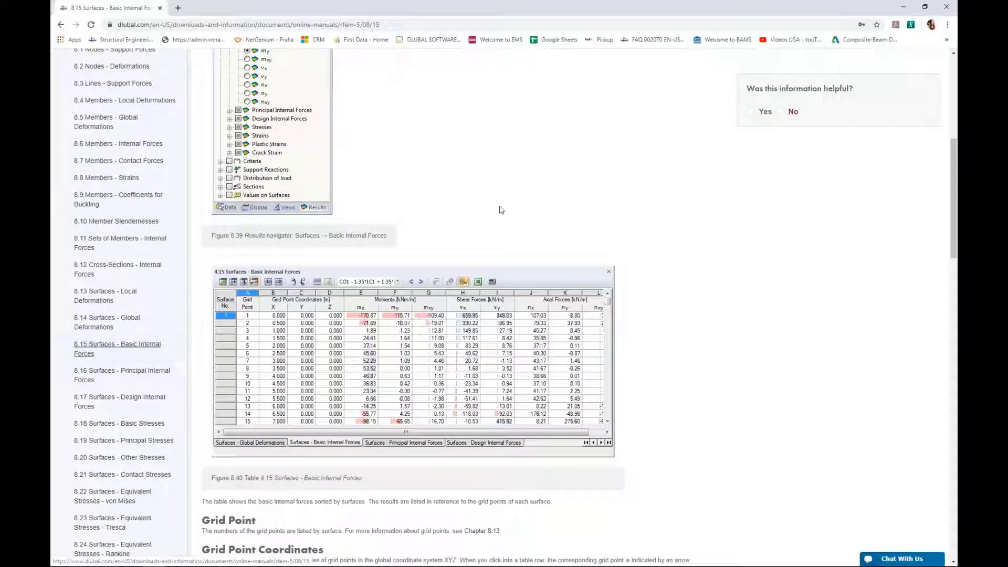
scroll(501, 209, "down", 4)
scroll(500, 210, "down", 13)
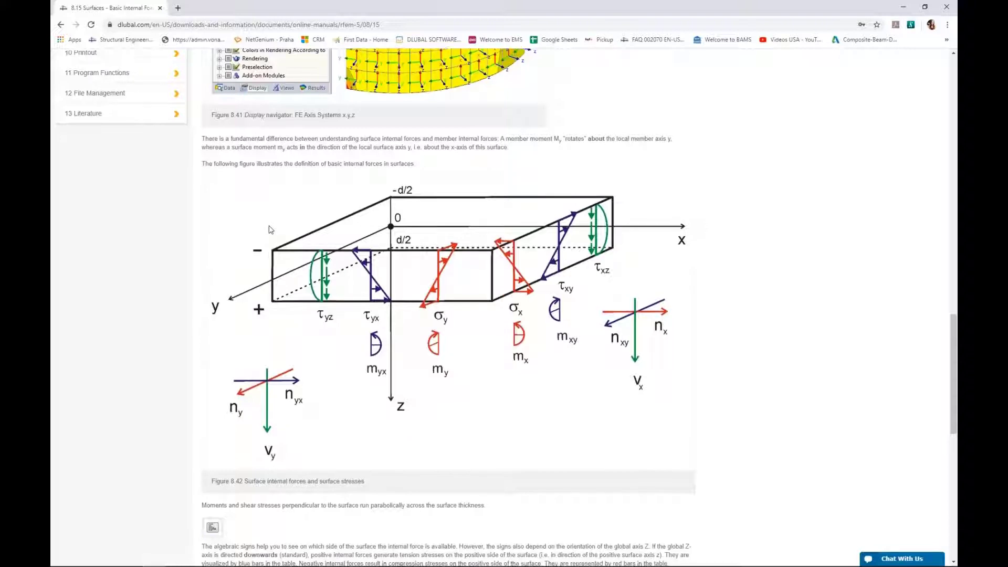
scroll(268, 231, "down", 4)
scroll(269, 230, "down", 5)
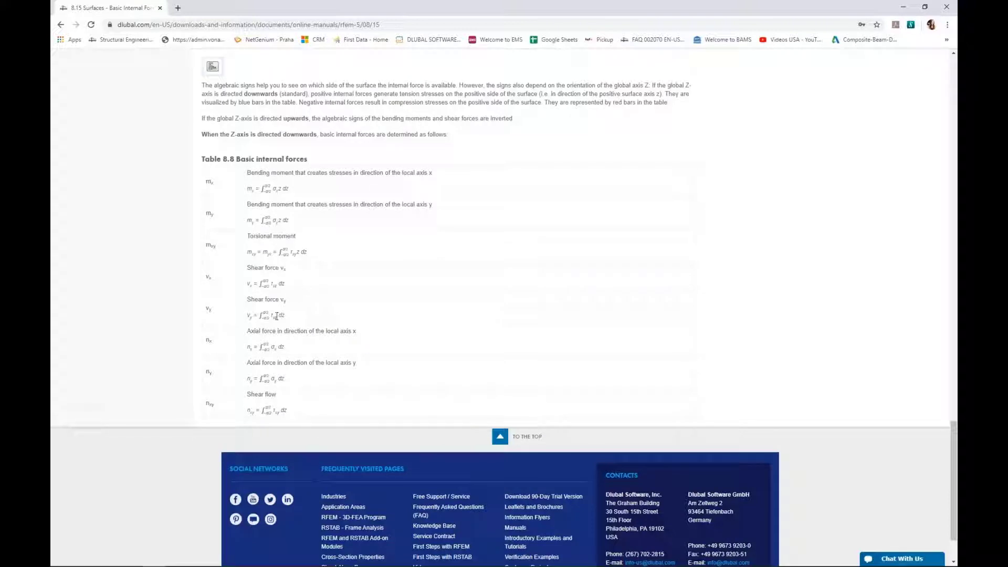
- Return to RFEM and display the principal internal forces m1 and m2 on the isolated shell surface
key("super+Tab")
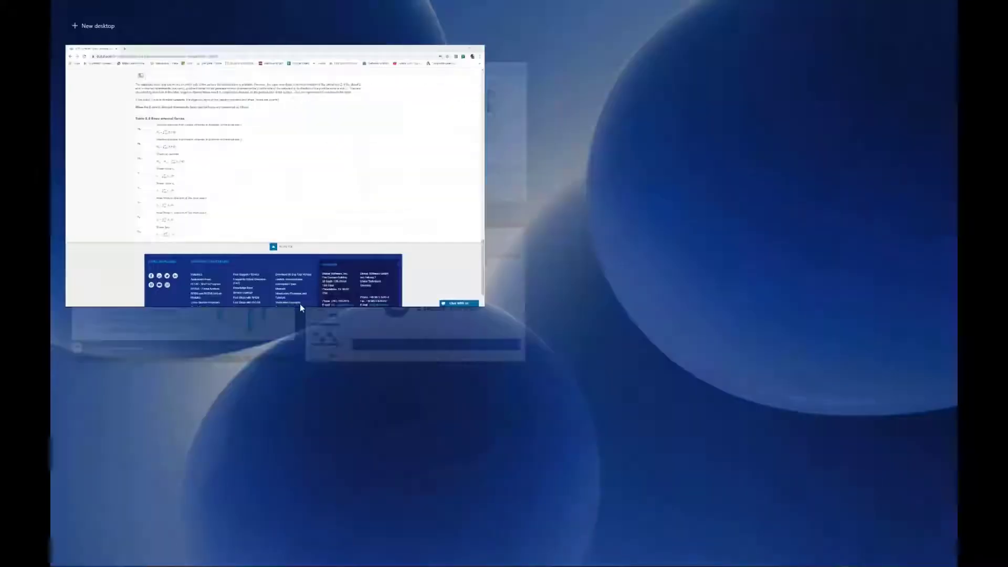
left_click(374, 149)
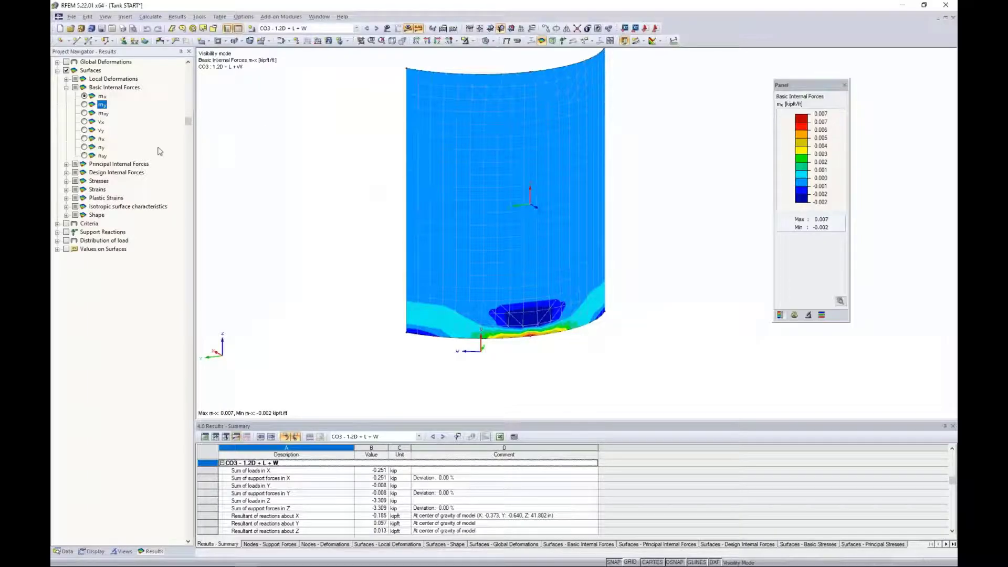
left_click(67, 89)
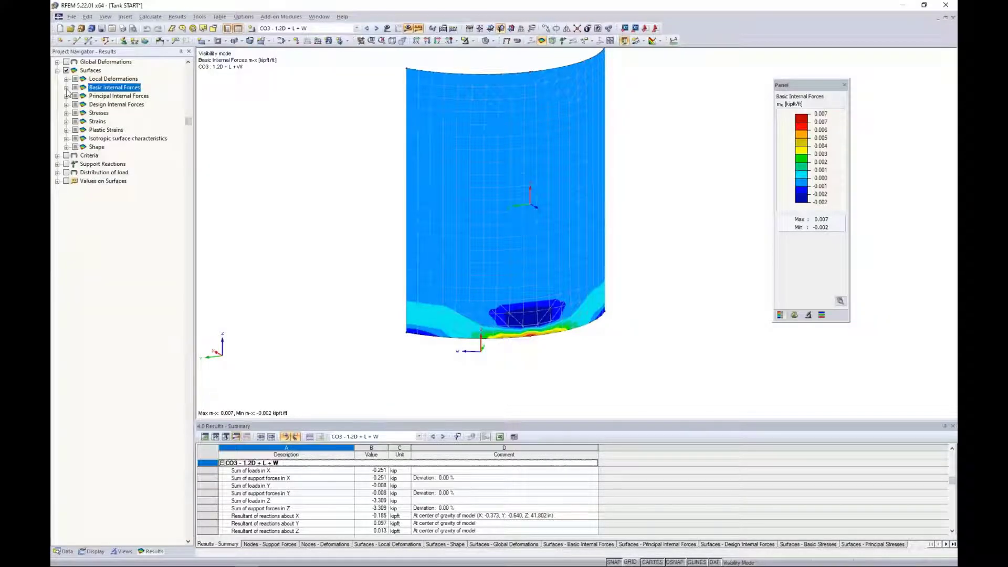
left_click(67, 96)
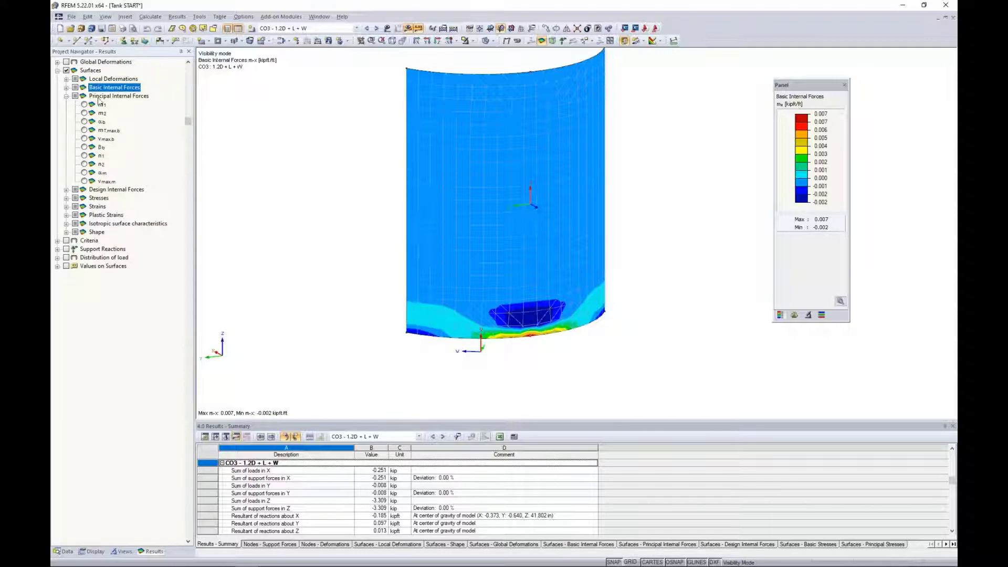
left_click(84, 105)
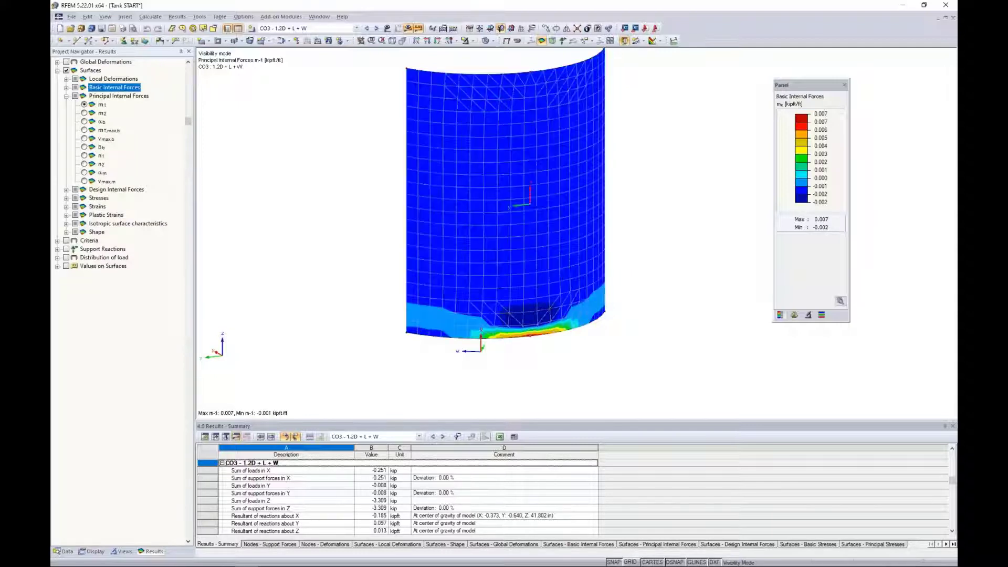
left_click(84, 113)
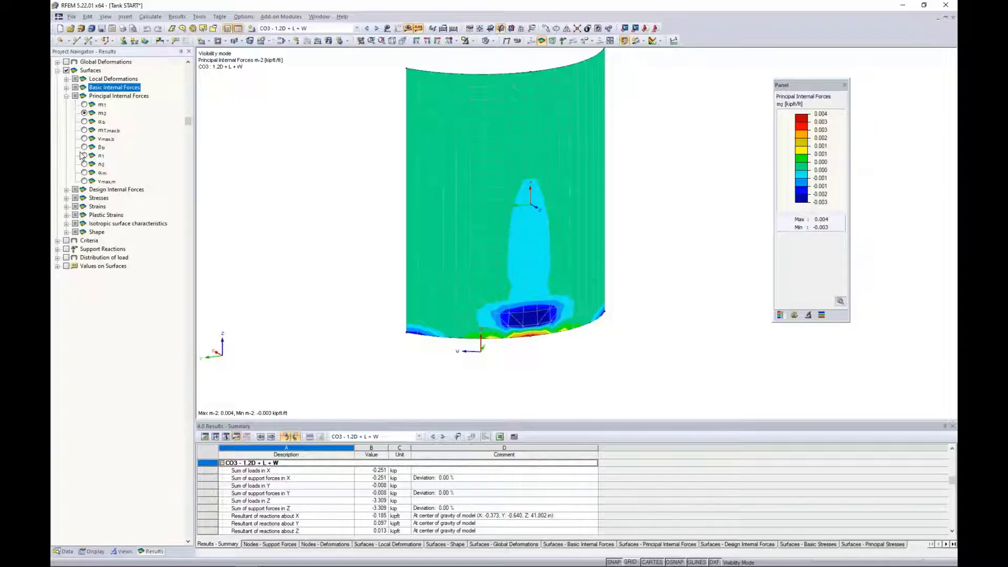
- Compare principal internal force m1 with the αb trajectories on the shell surface, setting the trajectories display factor to 512
left_click(85, 105)
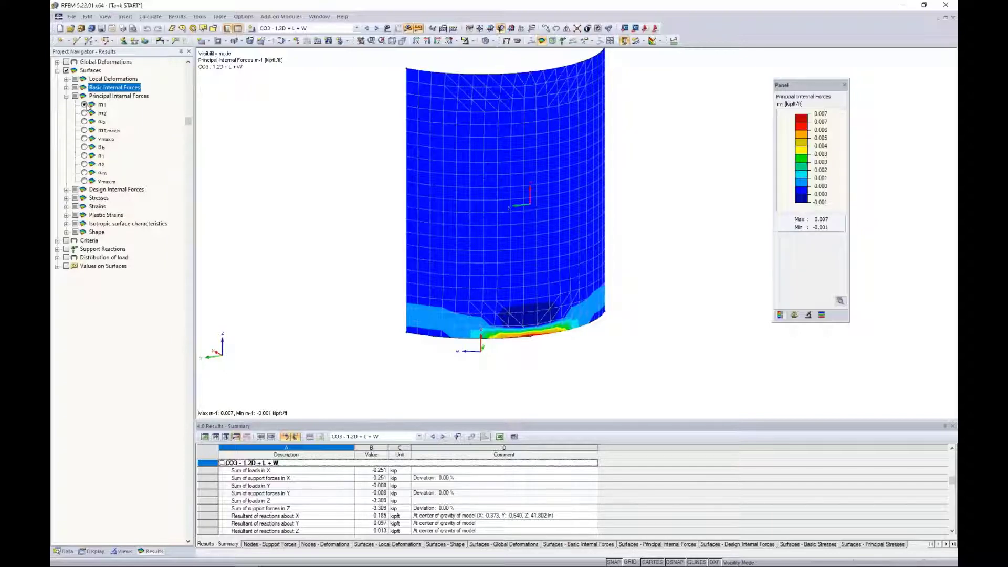
left_click(84, 122)
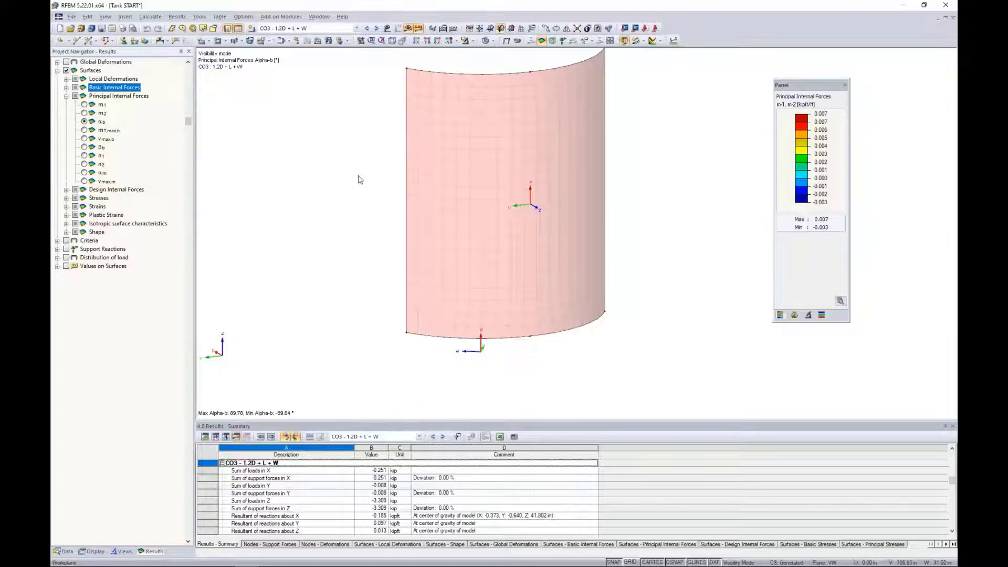
left_click(794, 315)
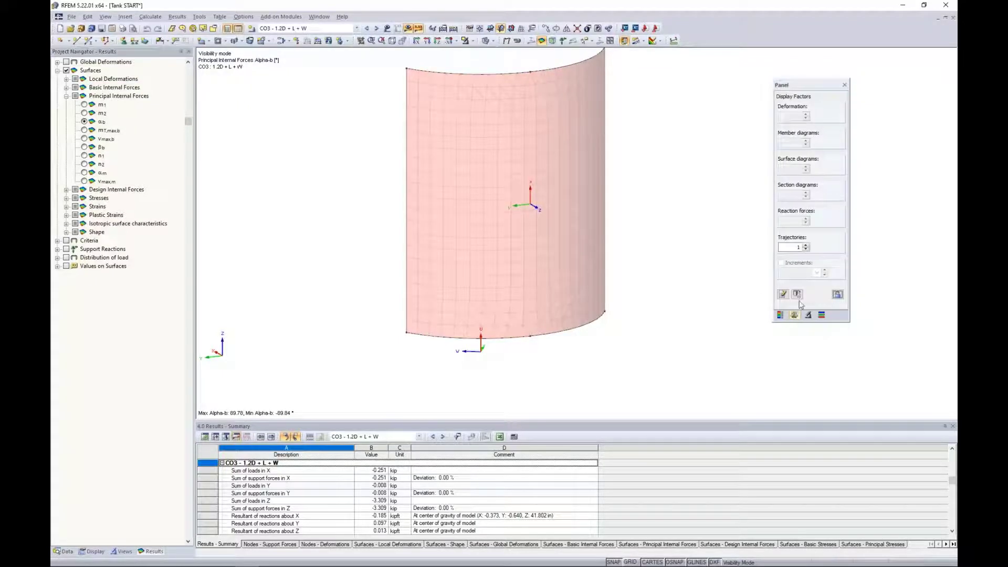
double_click(795, 247)
type("5")
key("Return")
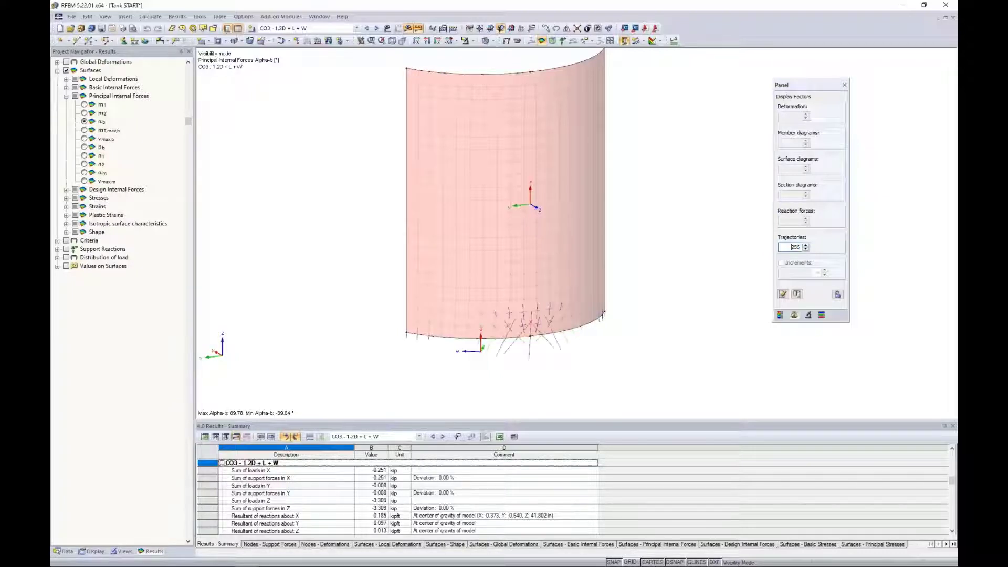
scroll(517, 366, "up", 4)
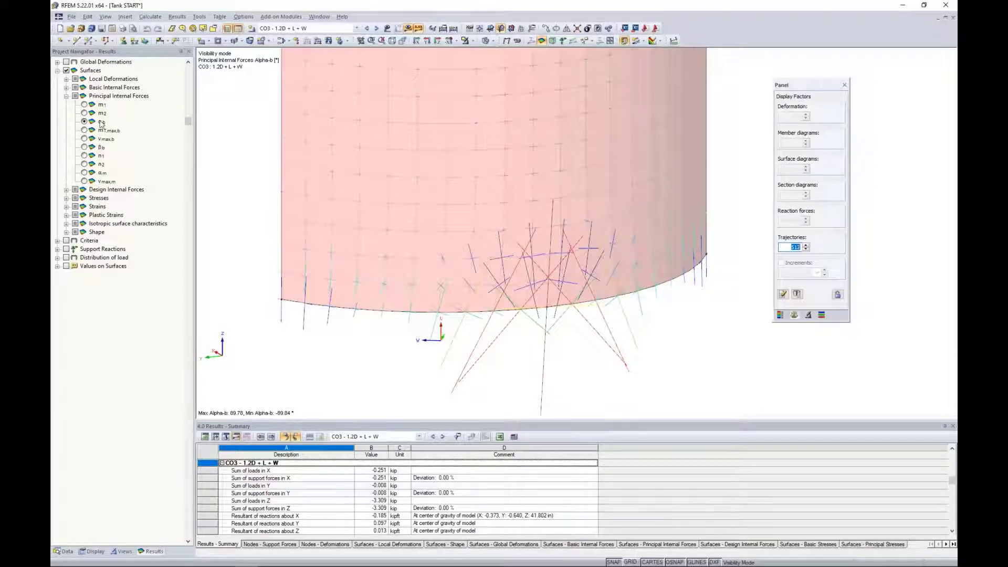
- Display the design internal force mx,D,+ on the isolated shell surface and inspect its lower edge
left_click(66, 97)
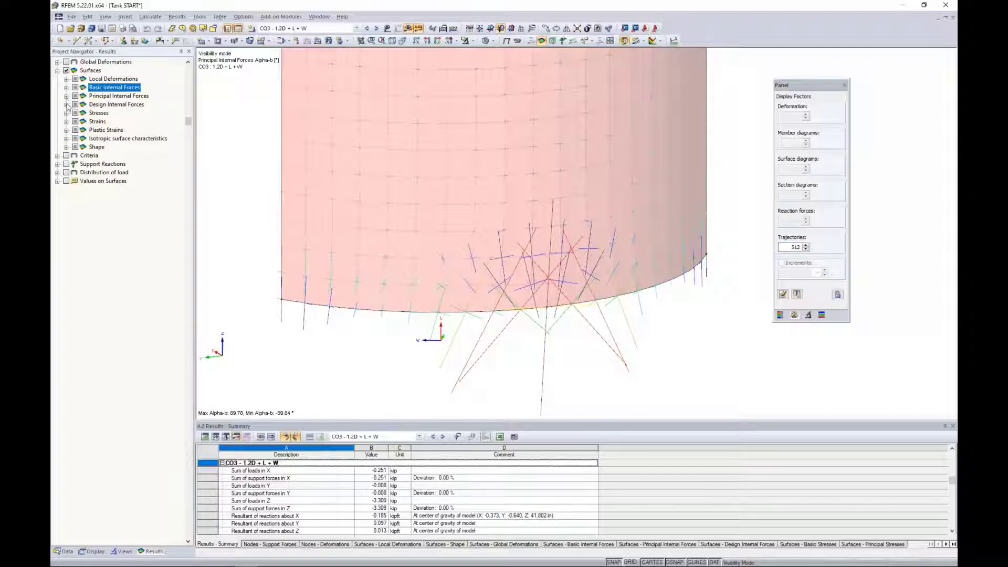
left_click(66, 104)
left_click(84, 113)
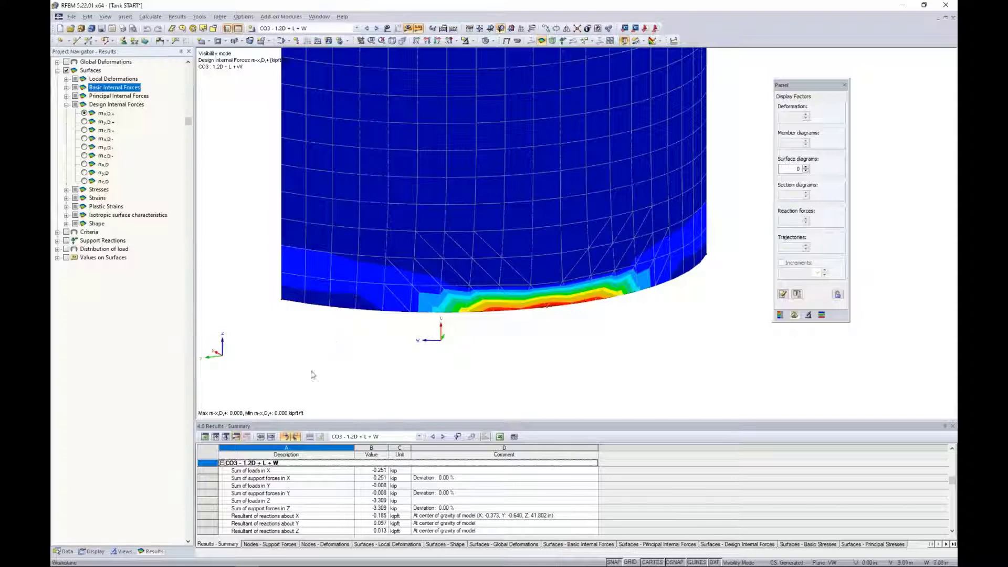
middle_click_drag(257, 261, 276, 298)
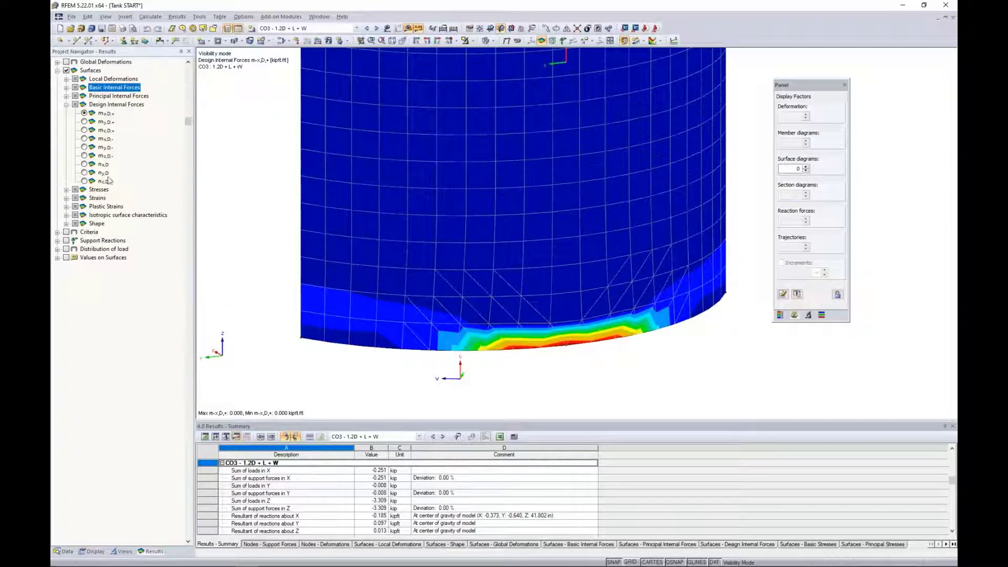
left_click(66, 105)
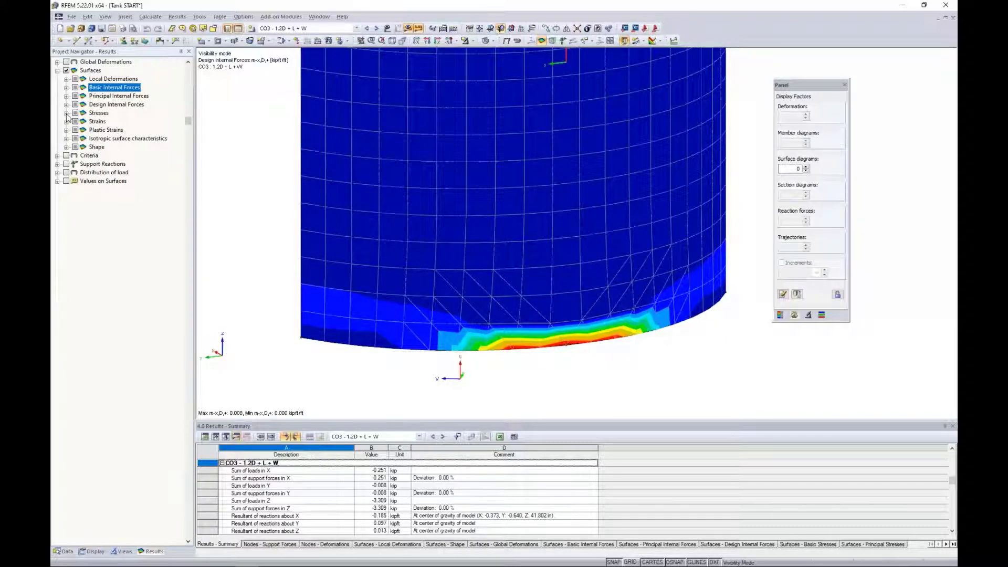
- Compare the surface stresses σx,+, σy,+, σ1,+ and the maximum von Mises equivalent stress on the isolated shell
left_click(67, 114)
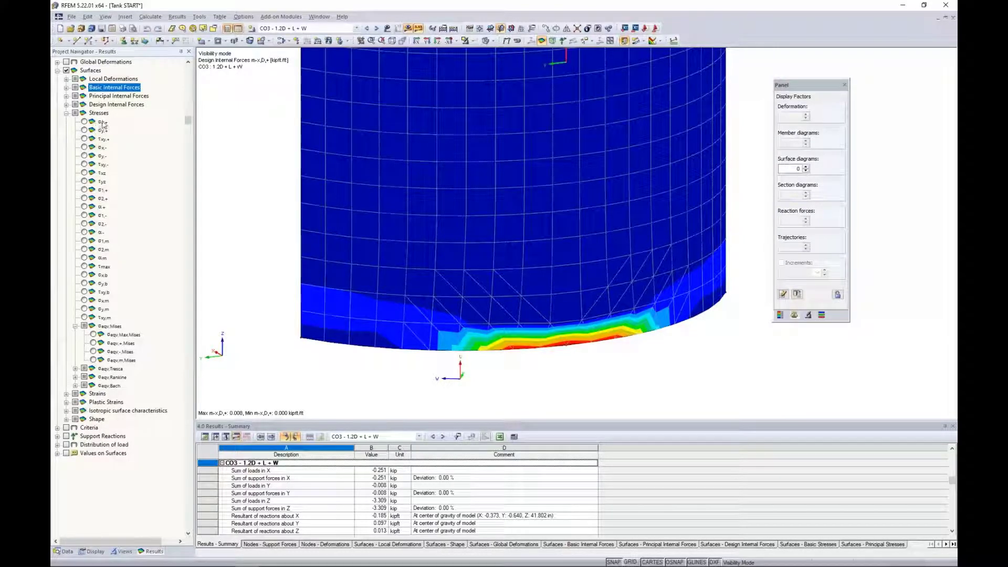
left_click(84, 121)
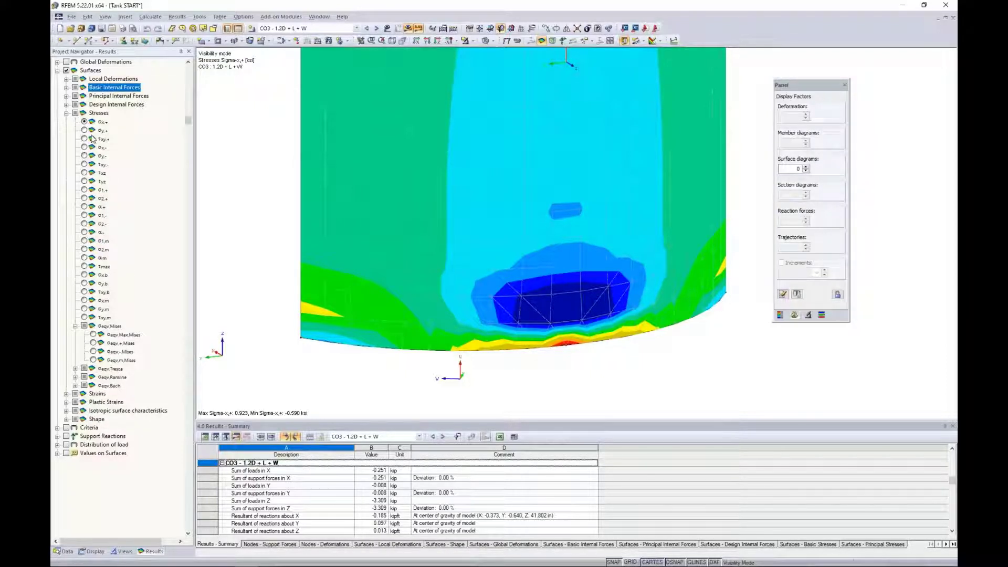
left_click(84, 130)
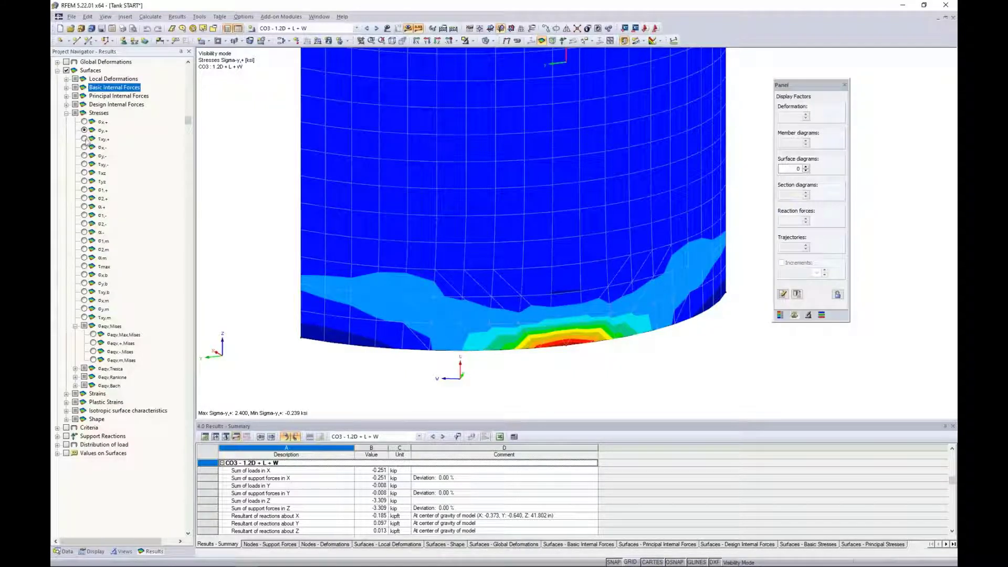
left_click(84, 190)
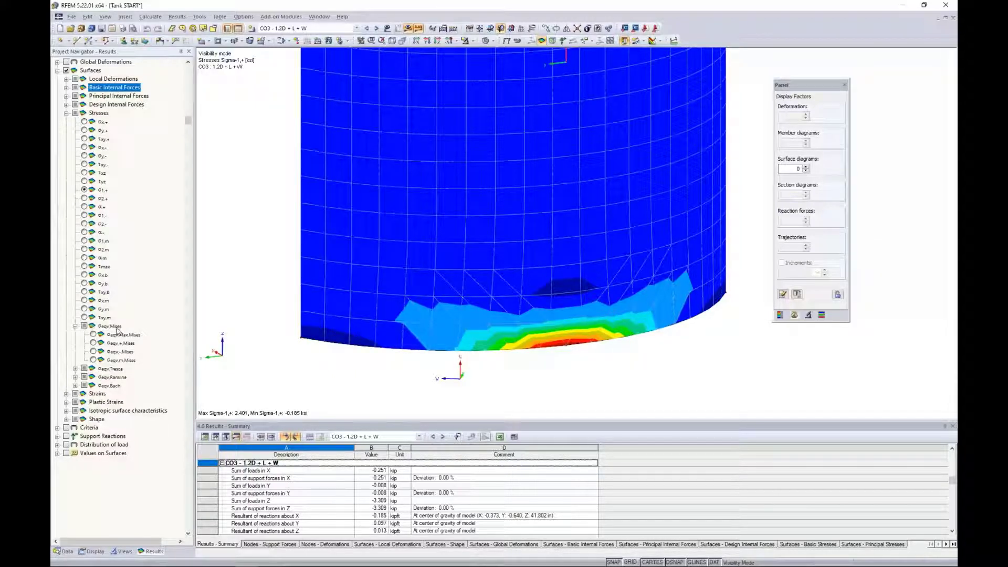
left_click(93, 335)
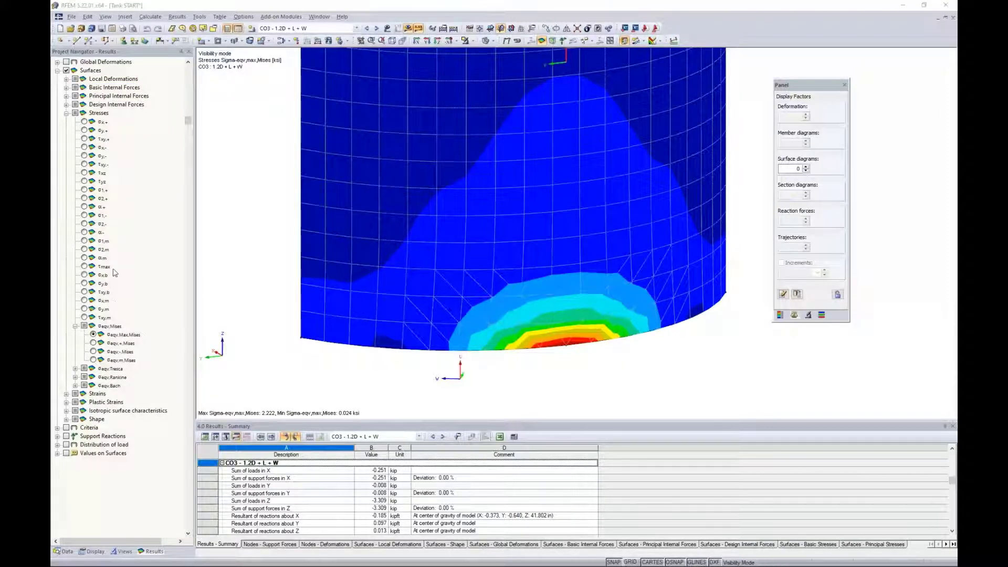
left_click(67, 113)
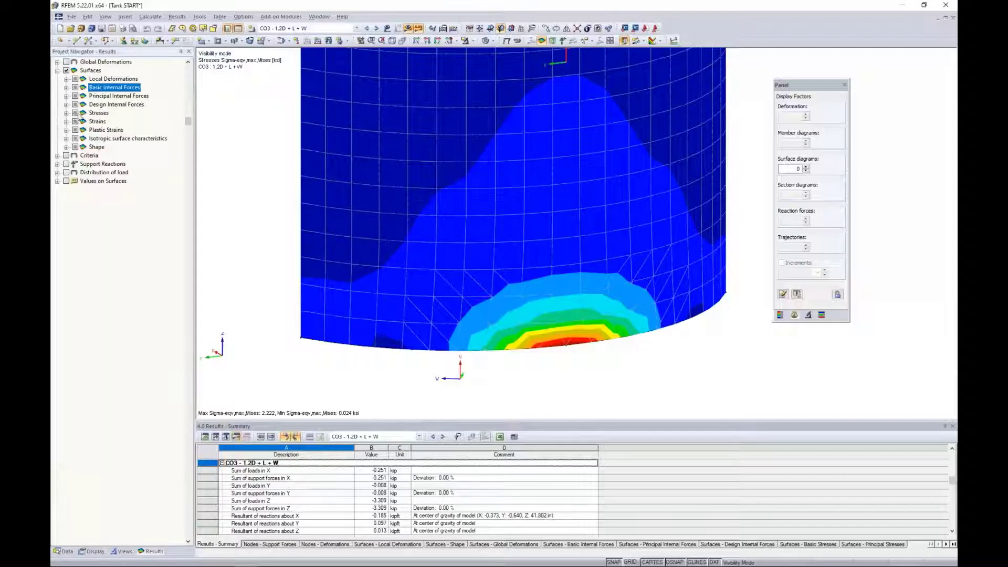
- Display the surface strains εx,+ and ε+ according to von Mises on the isolated shell
left_click(66, 121)
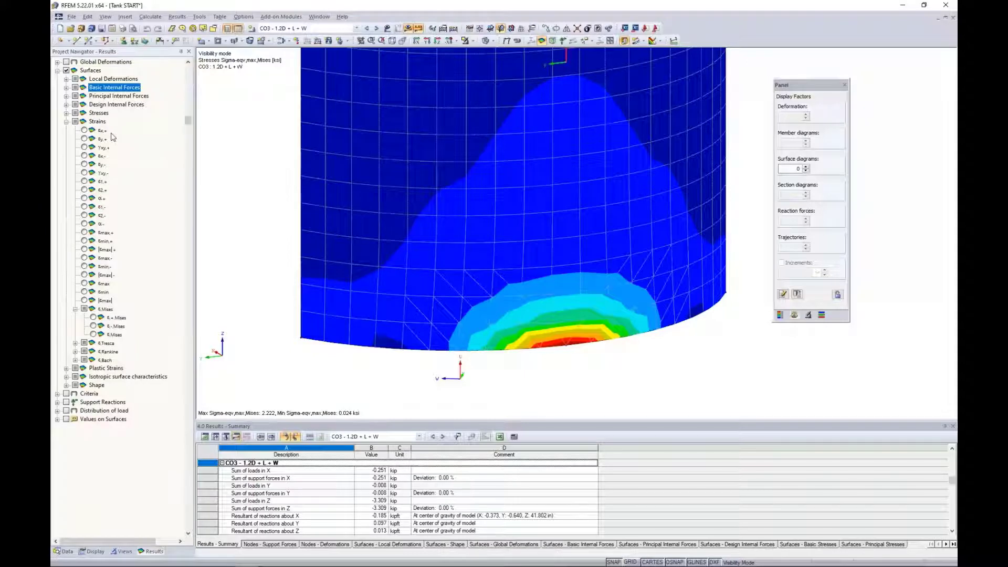
left_click(84, 130)
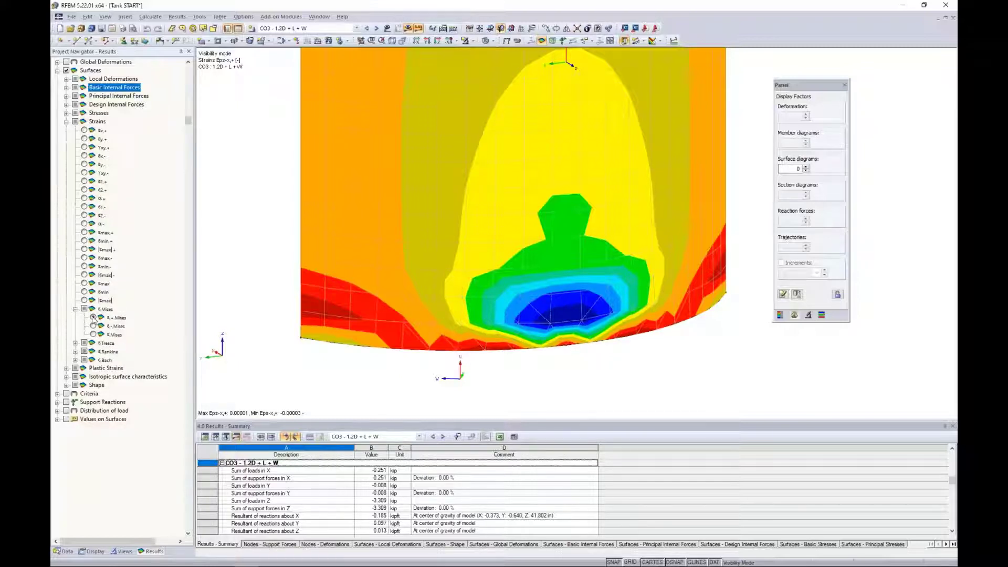
left_click(93, 318)
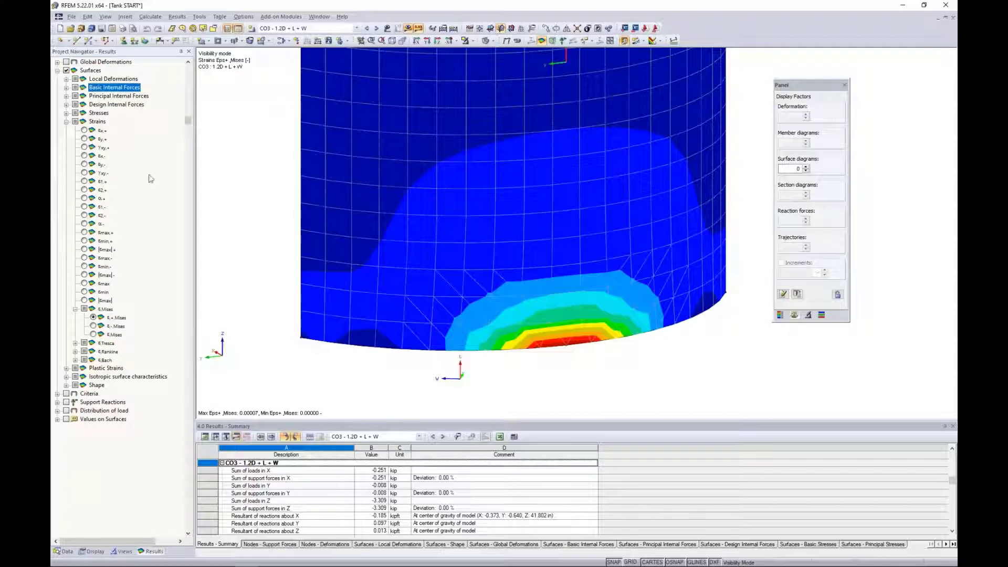
left_click(66, 121)
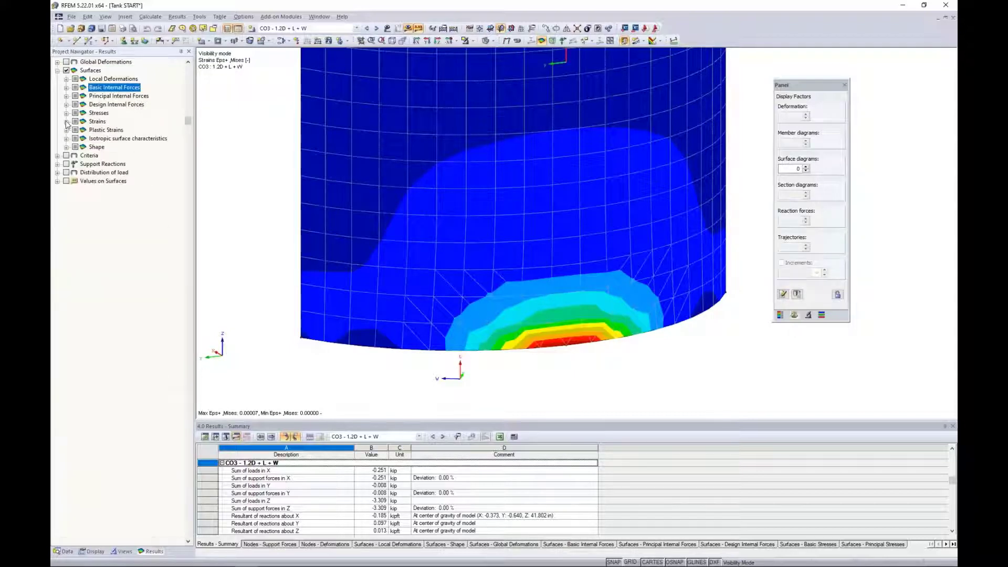
- Display the basic internal force nx and cancel visibility mode to show the whole tank
left_click(66, 88)
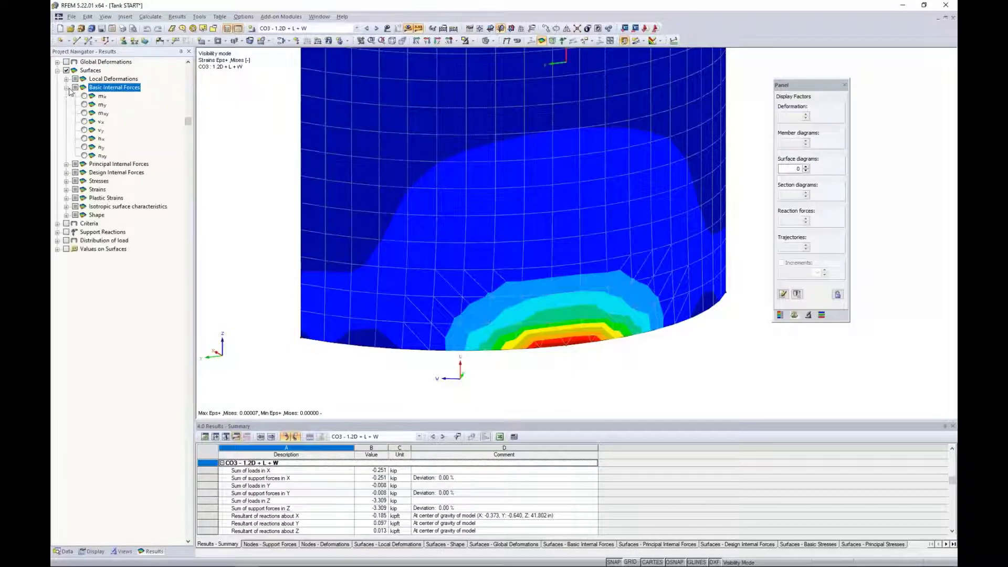
left_click(85, 139)
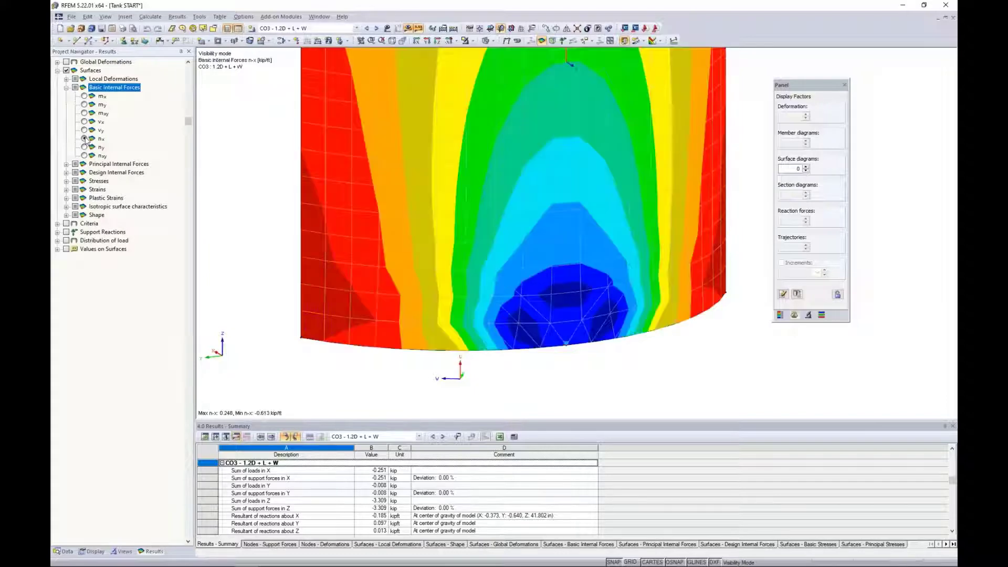
scroll(332, 198, "down", 3)
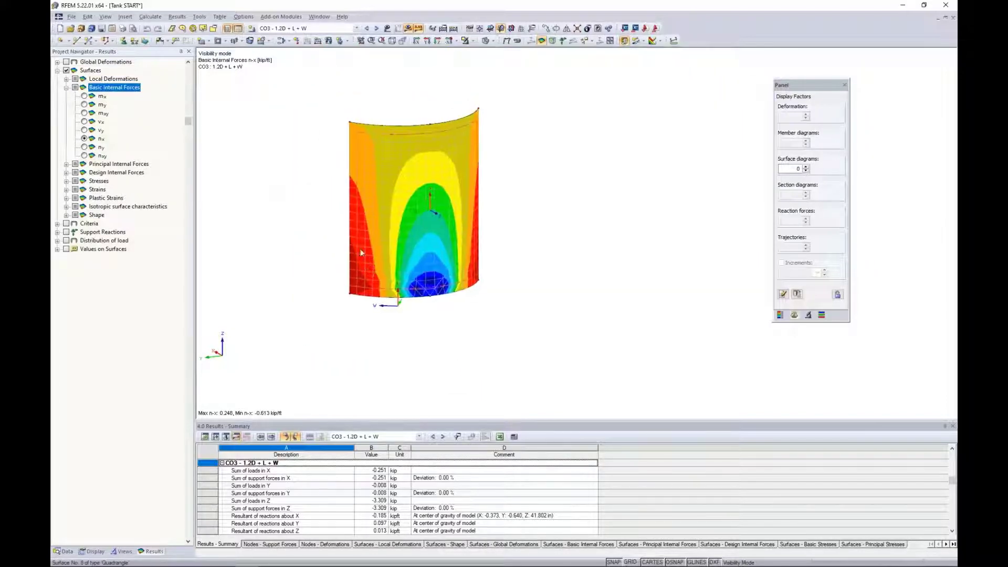
left_click(472, 42)
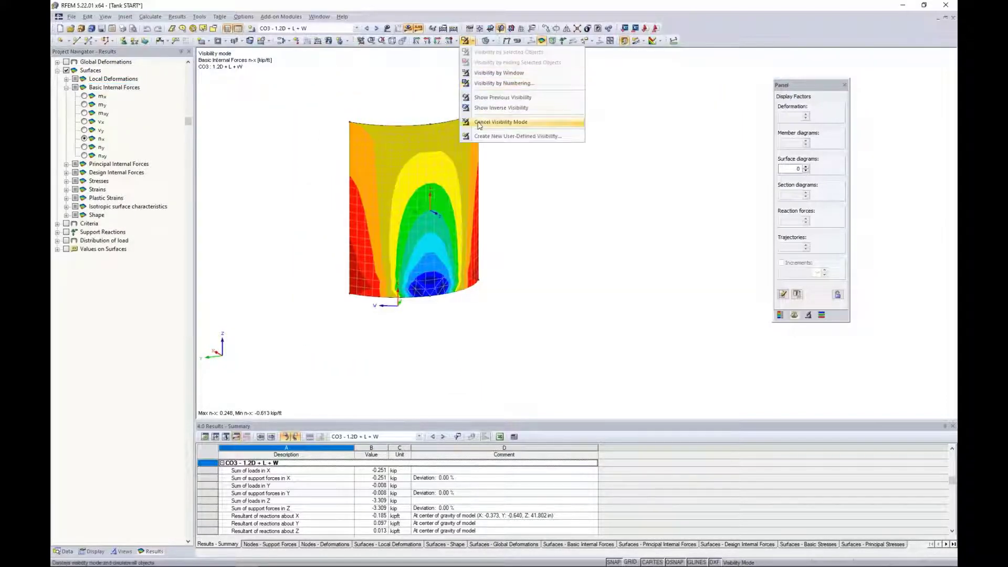
left_click(504, 124)
middle_click_drag(516, 159, 578, 164)
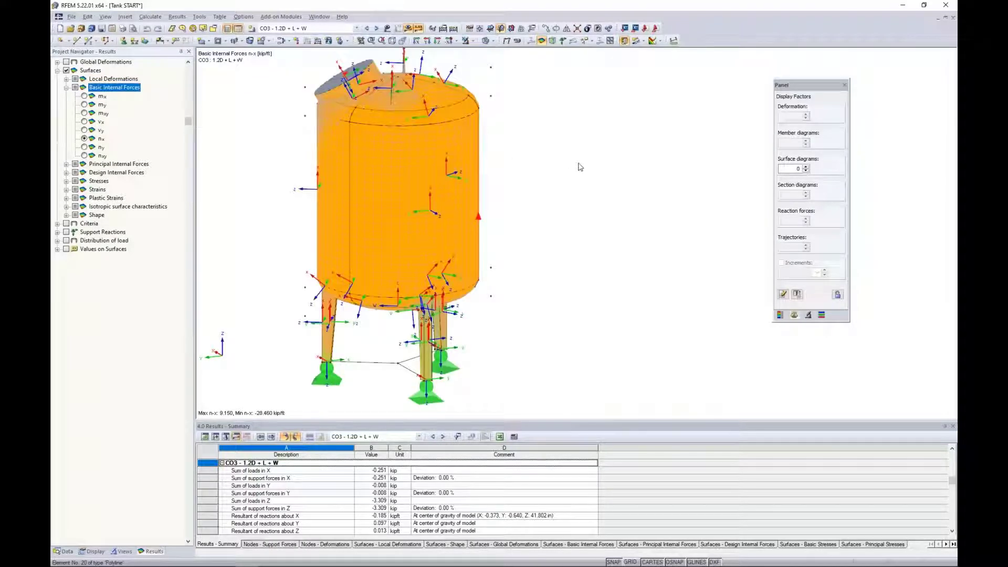
- Turn off the local axis systems of the tank's surfaces
left_click(465, 145)
right_click(465, 144)
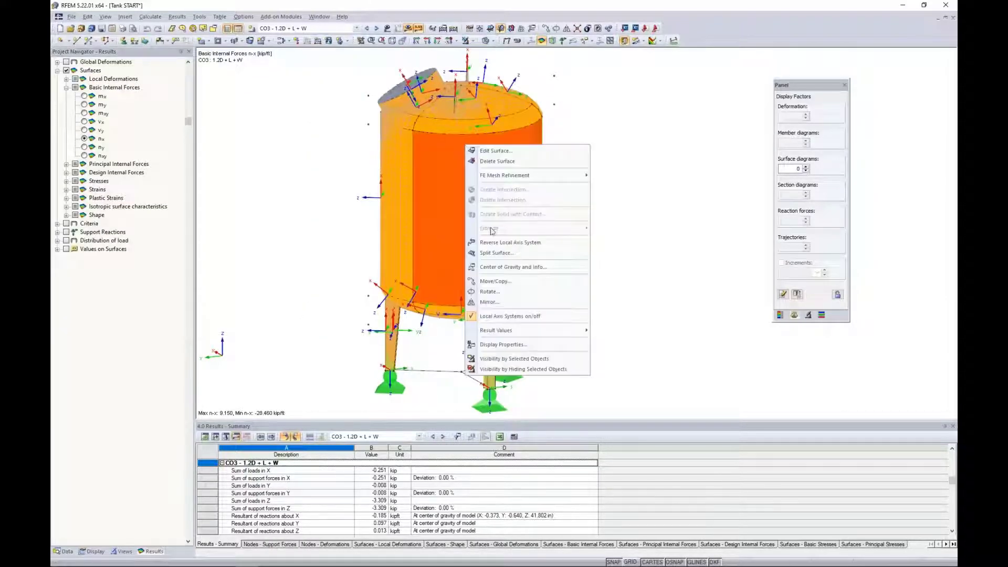
left_click(502, 317)
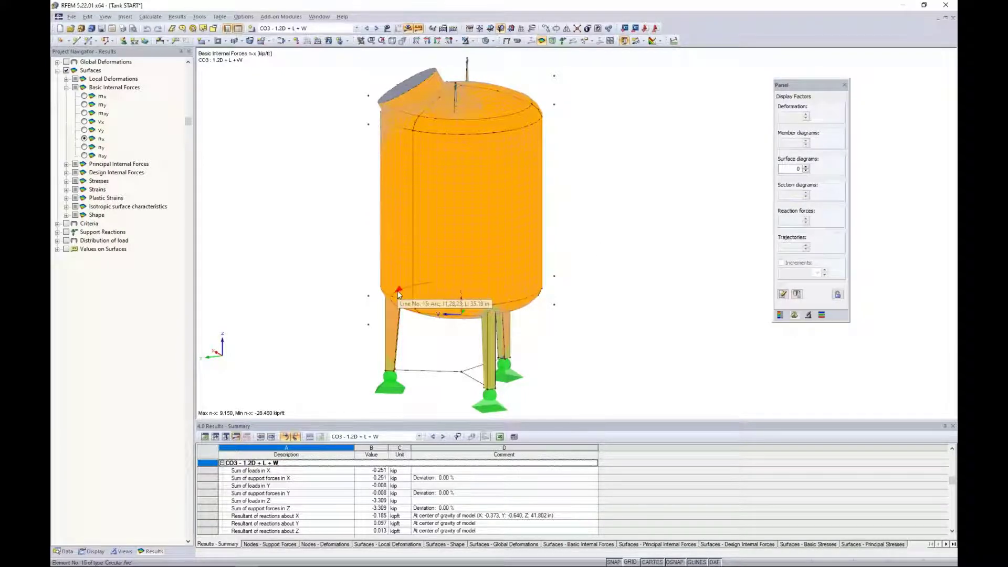
- Insert a clipping plane in the X-Z plane through the tank with an offset step of 1.00 in
left_click(125, 18)
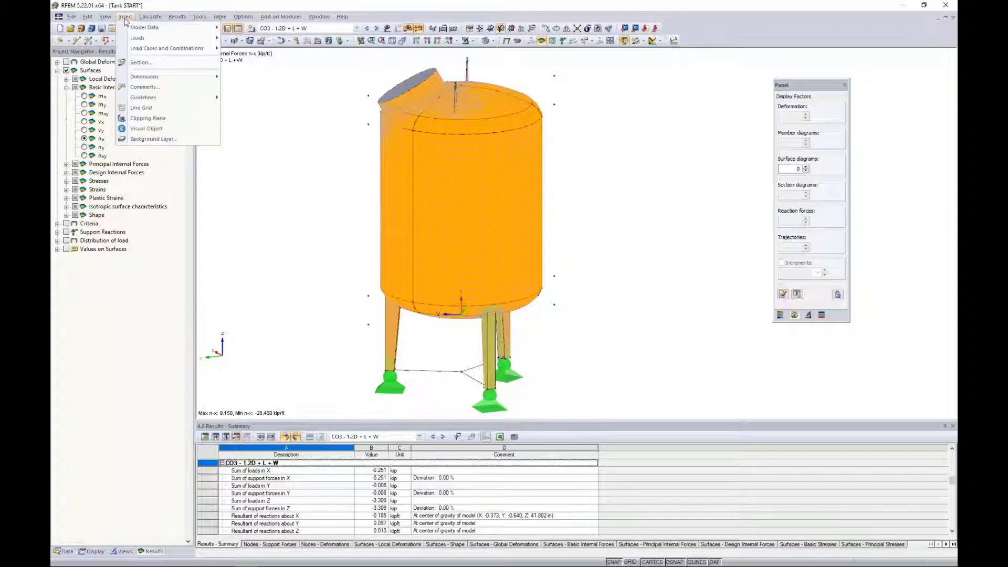
left_click(136, 120)
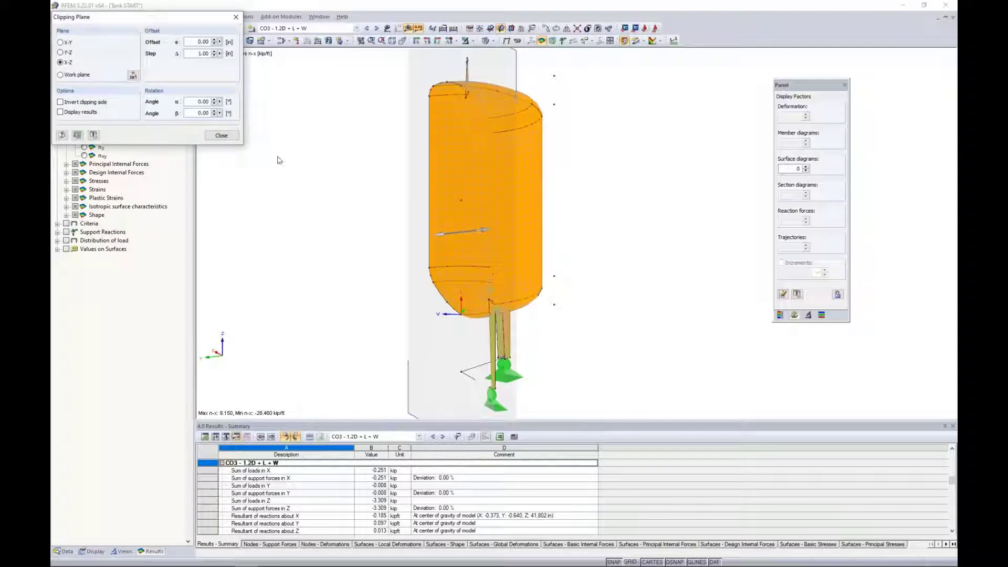
middle_click_drag(351, 205, 510, 266, "ctrl")
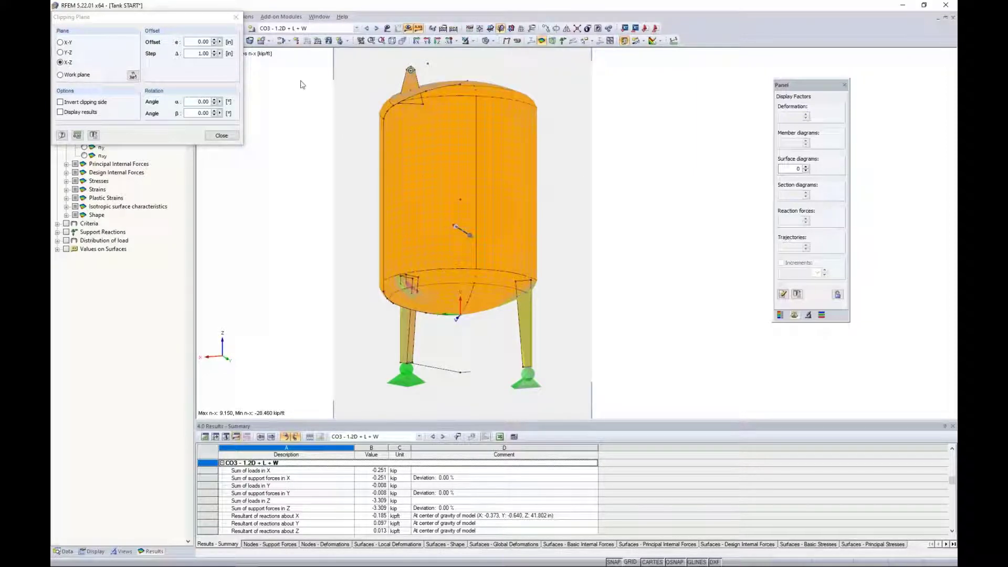
left_click(195, 52)
double_click(195, 53)
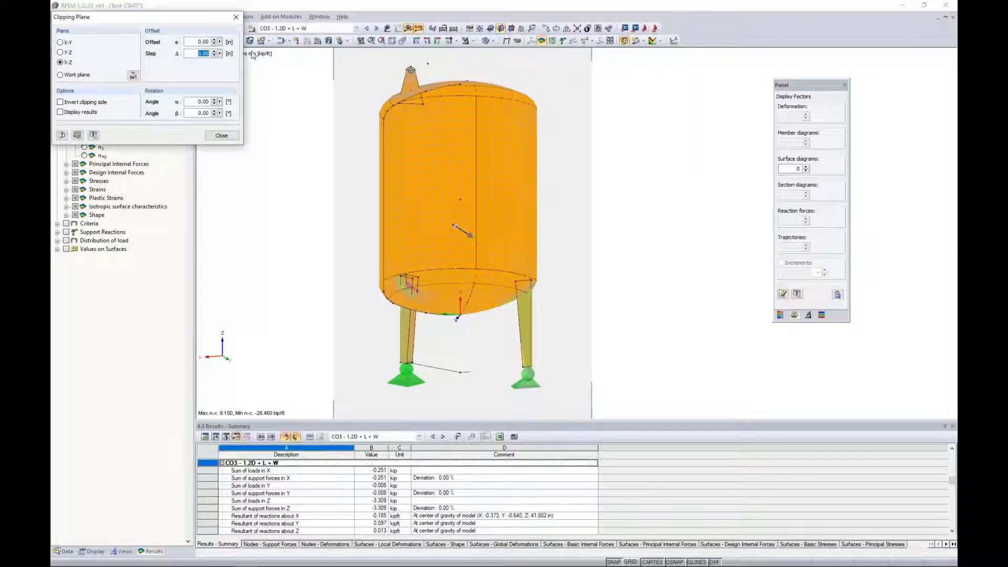
type("1.0")
- Raise the X-Z clipping plane's offset in 1.00 in steps past 7.00 in to cut further into the tank
left_click(213, 40)
left_click(214, 40)
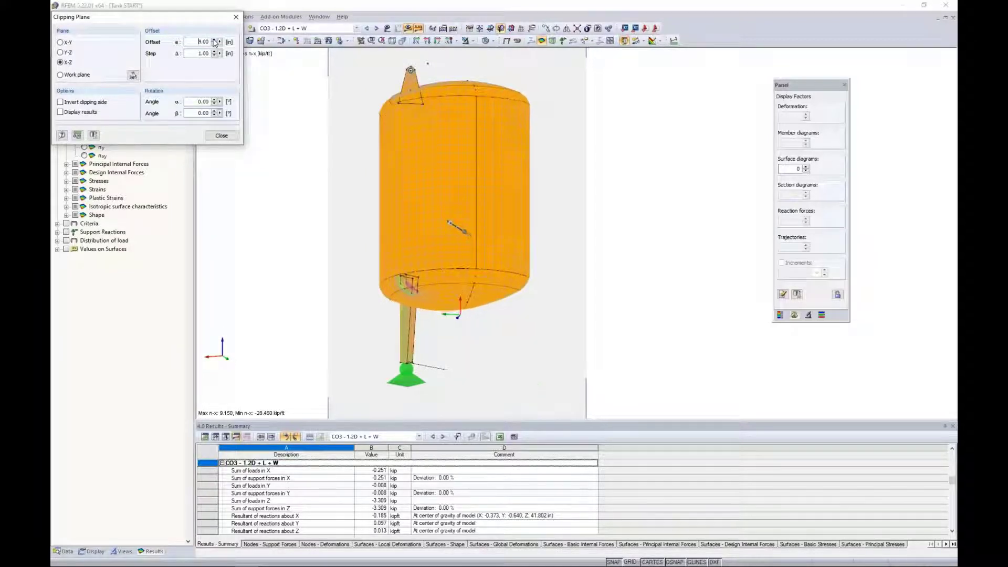
left_click(215, 41)
left_click(214, 40)
left_click(214, 40)
left_click(214, 41)
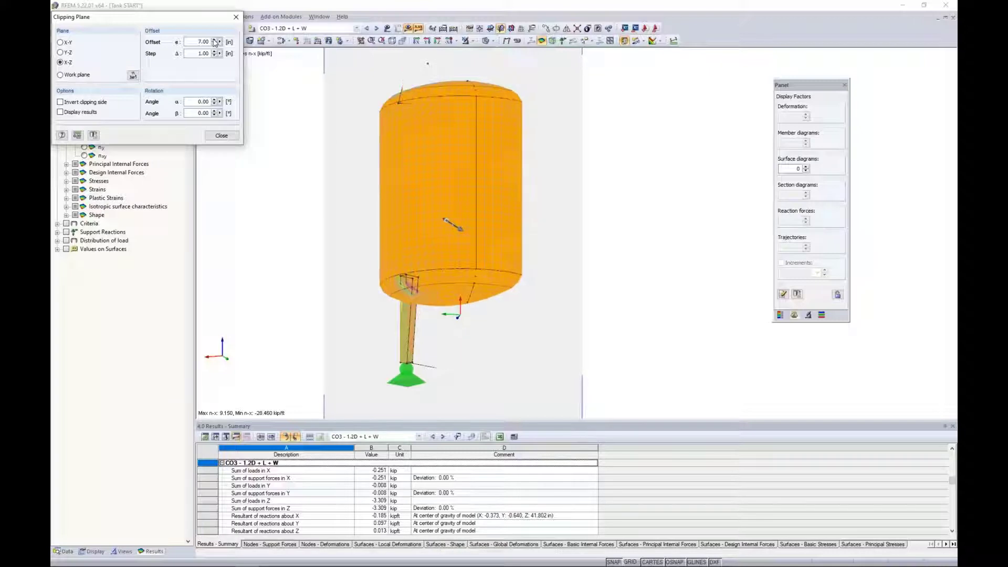
left_click(214, 41)
left_click(214, 40)
- Lower the X-Z clipping plane's offset in 1.00 in steps to -13.00 in and inspect the cut tank
left_click(214, 44)
left_click(215, 44)
left_click(215, 44)
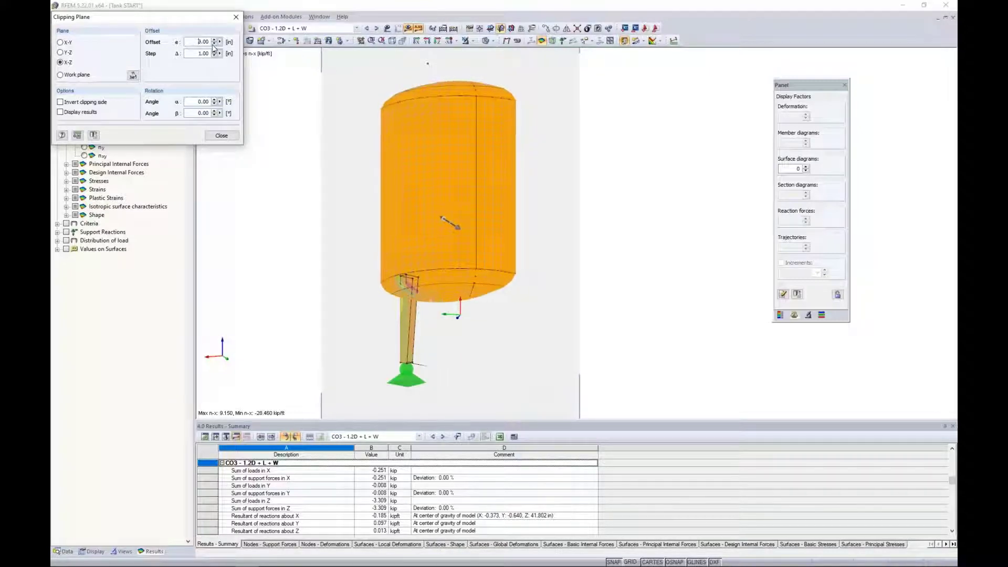
left_click(215, 44)
left_click(214, 44)
left_click(215, 44)
left_click(215, 44)
left_click(215, 45)
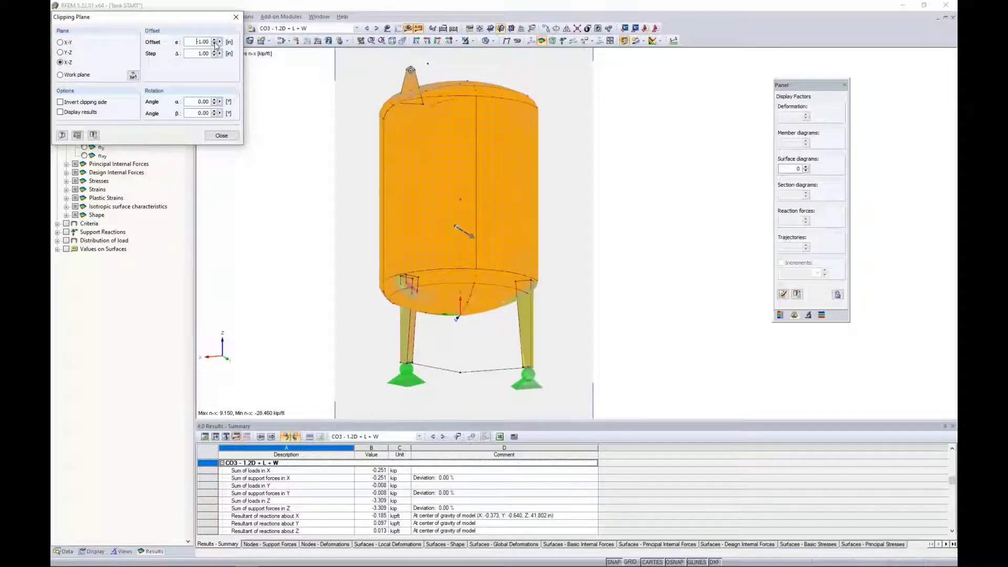
left_click(214, 44)
left_click(214, 44)
left_click(215, 45)
left_click(215, 44)
left_click(214, 44)
left_click(214, 44)
left_click(215, 44)
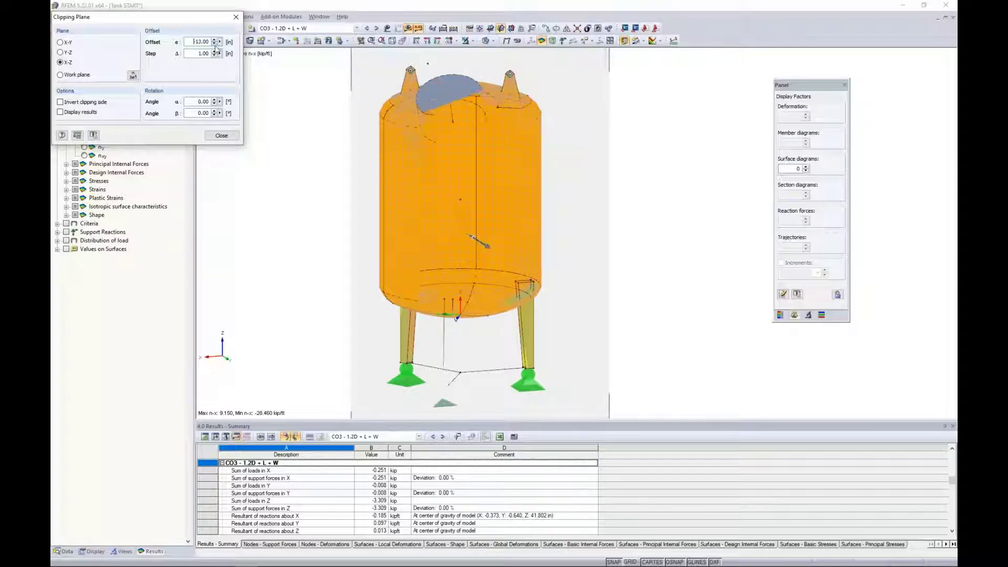
left_click(214, 44)
left_click(215, 44)
mouse_move(368, 226)
middle_mouse_down("ctrl")
mouse_move(353, 232)
mouse_move(373, 231)
middle_mouse_up("ctrl")
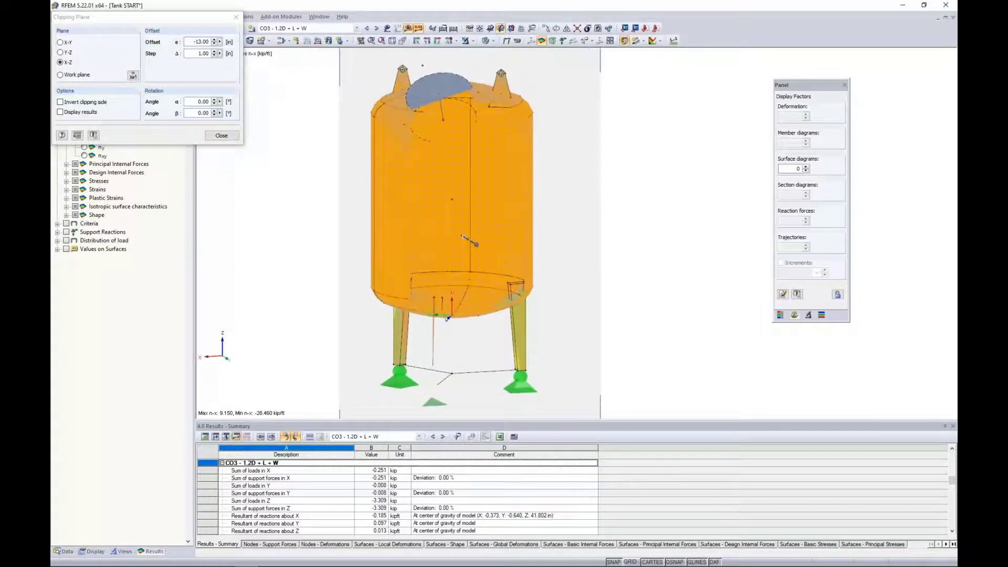
- Switch the clipping plane to Y-Z, rotate it by 25° for both α and β, inspect the cut, and close the clipping plane
left_click(60, 52)
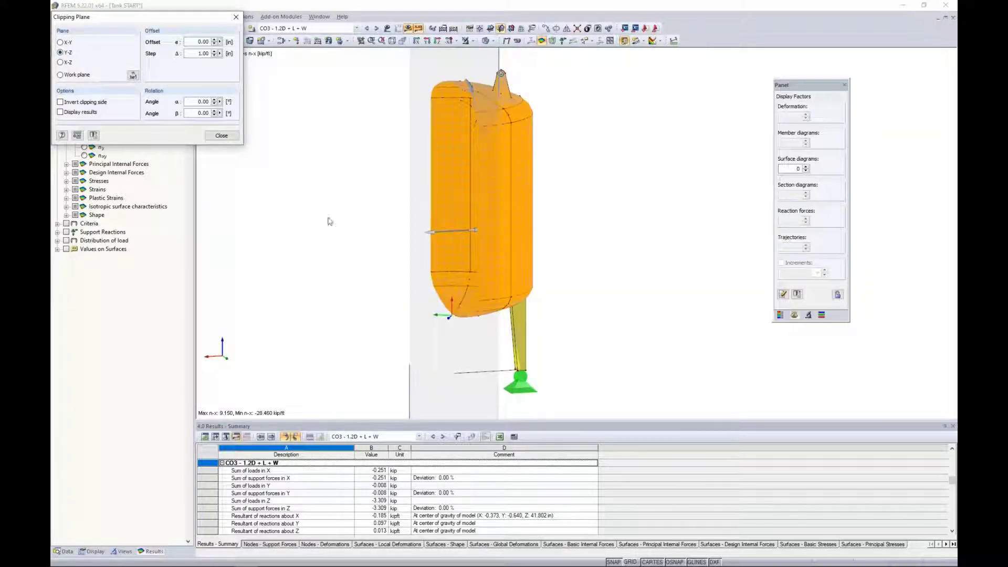
middle_click_drag(328, 221, 688, 252, "ctrl")
left_click(195, 102)
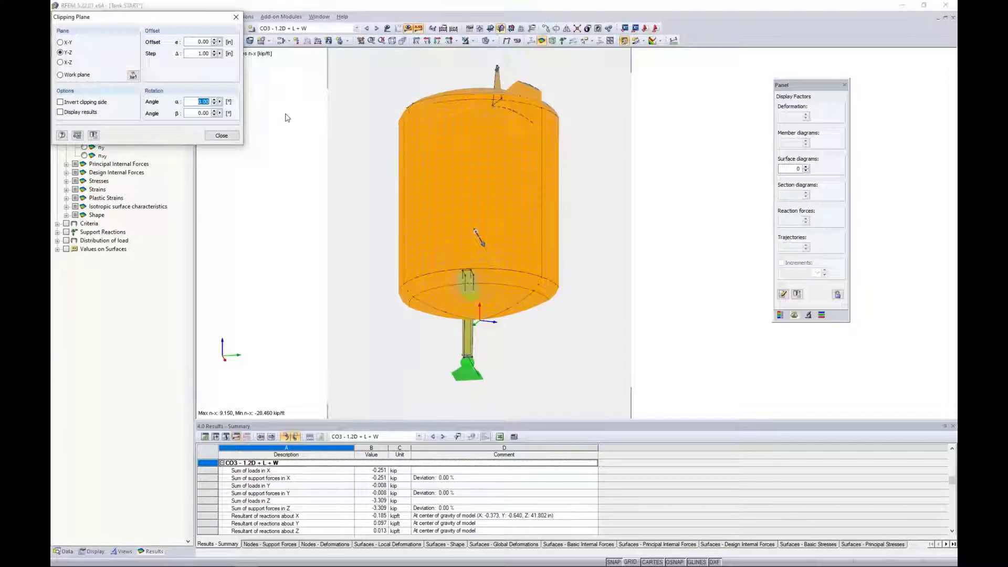
type("25")
key("Tab")
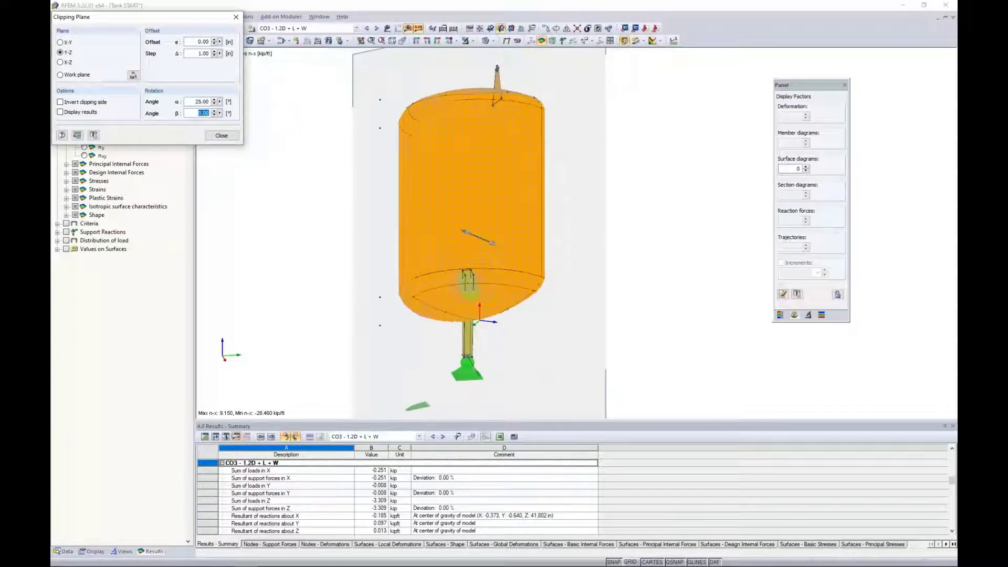
type("25")
middle_click_drag(400, 173, 315, 209, "ctrl")
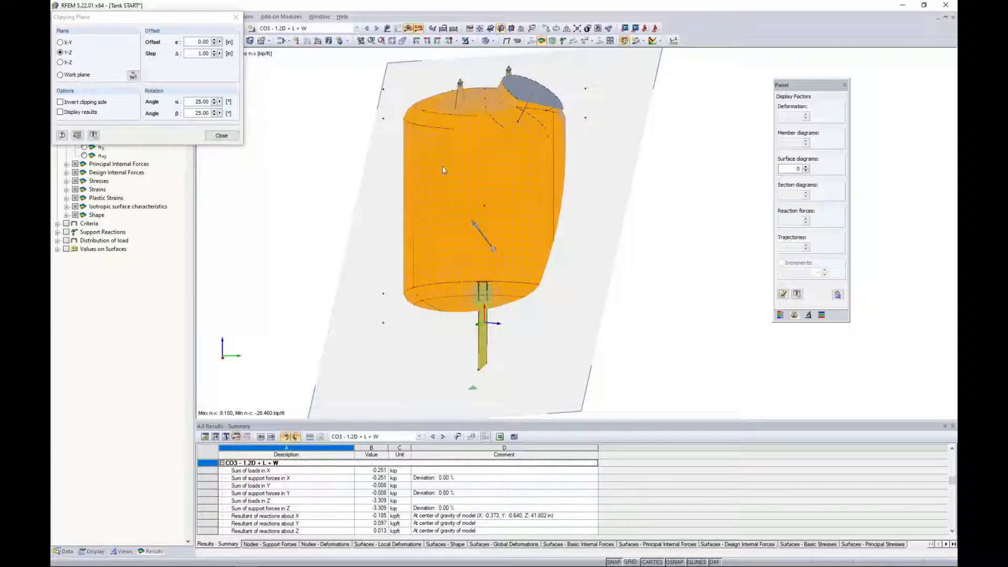
left_click(221, 136)
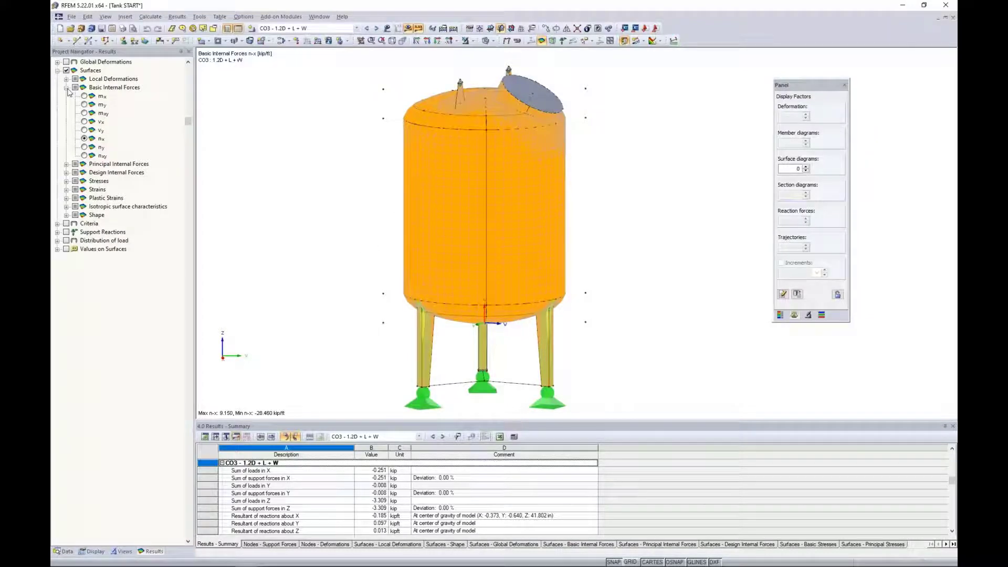
- Display the basic internal forces mxy and mx in turn, and enlarge the results table beneath the model
left_click(84, 113)
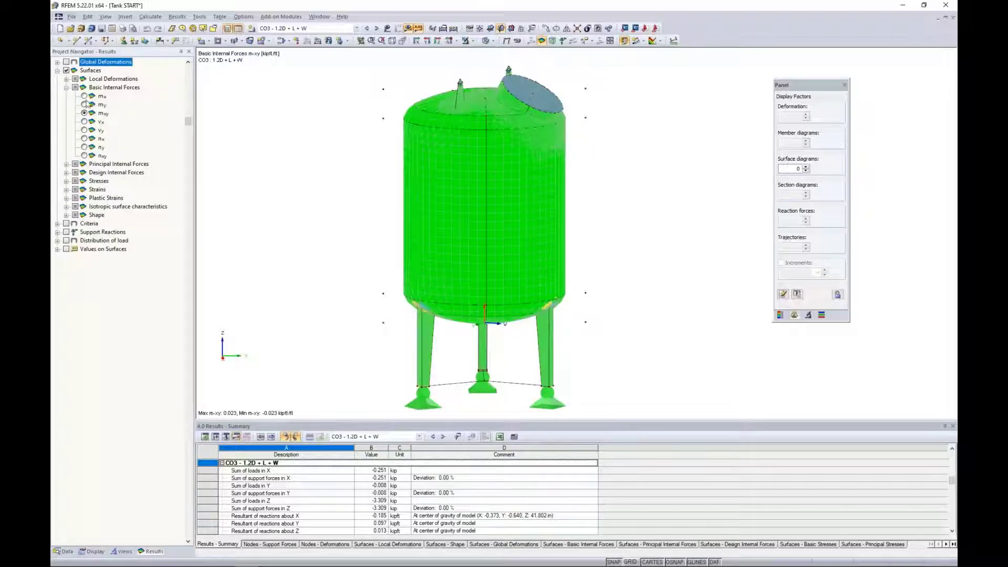
left_click(85, 96)
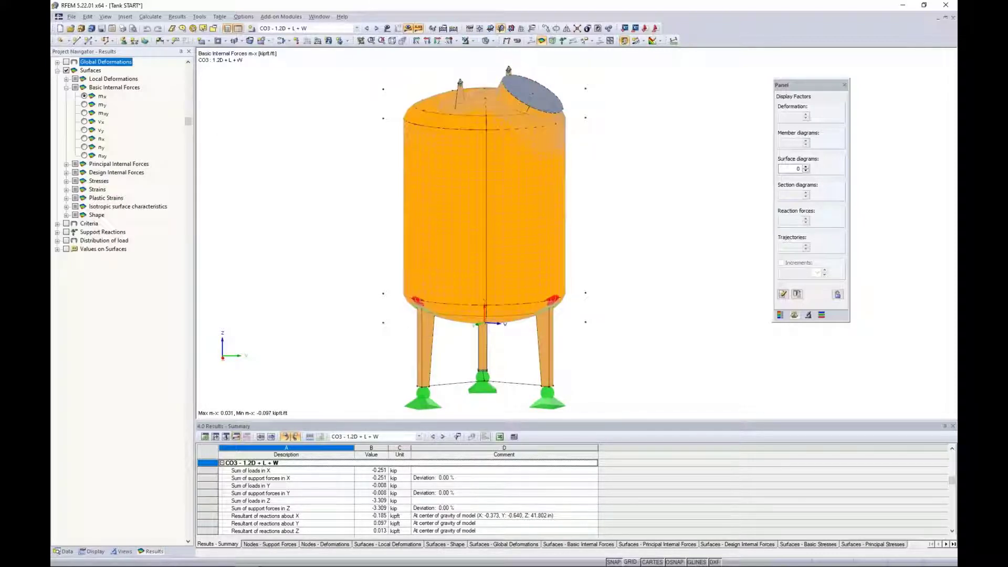
left_click_drag(335, 418, 335, 300)
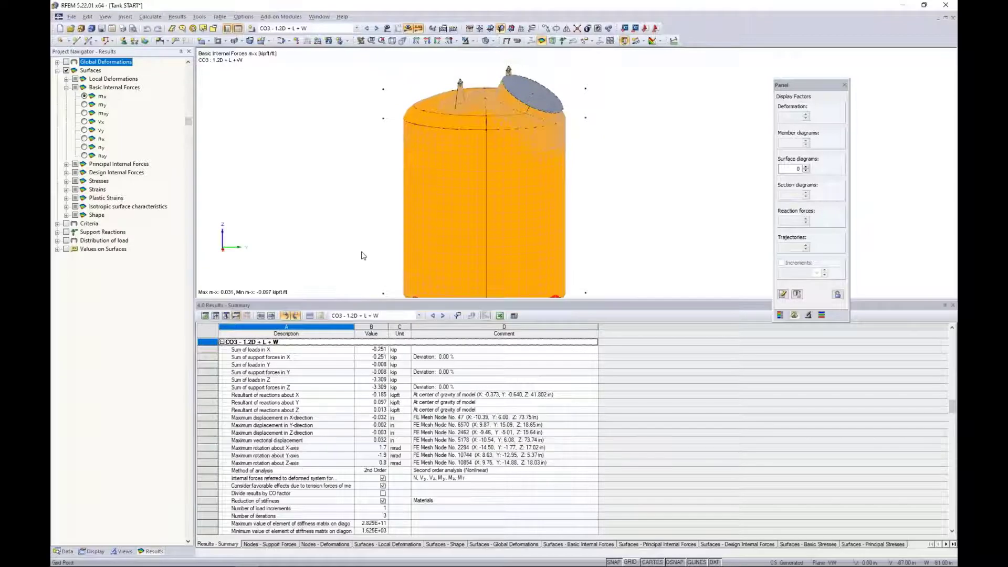
middle_click_drag(365, 256, 385, 181)
scroll(387, 184, "down", 3)
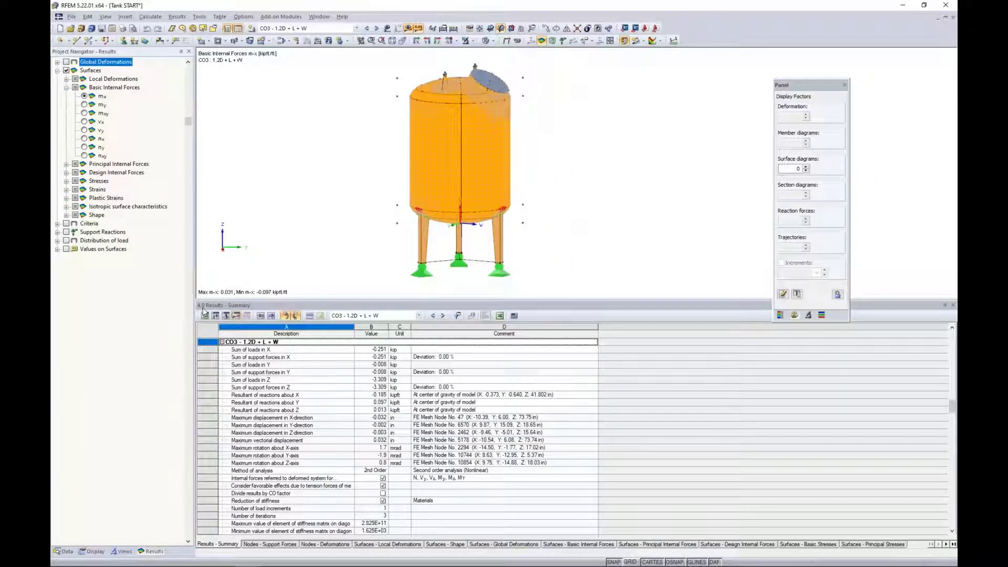
- Open the Surfaces - Basic Internal Forces results table and locate grid points of surfaces 3 and 5 on the model
left_click(553, 545)
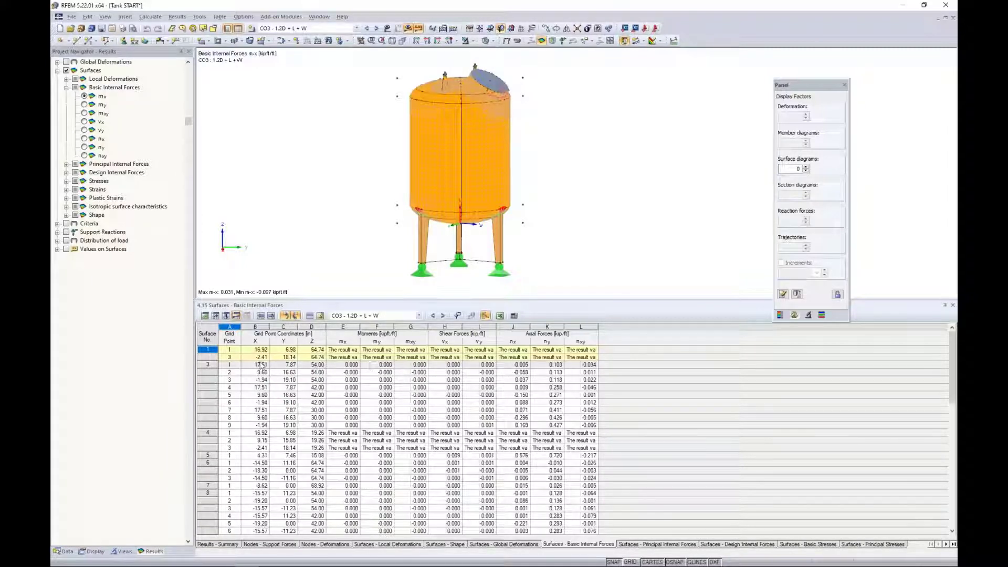
left_click(287, 379)
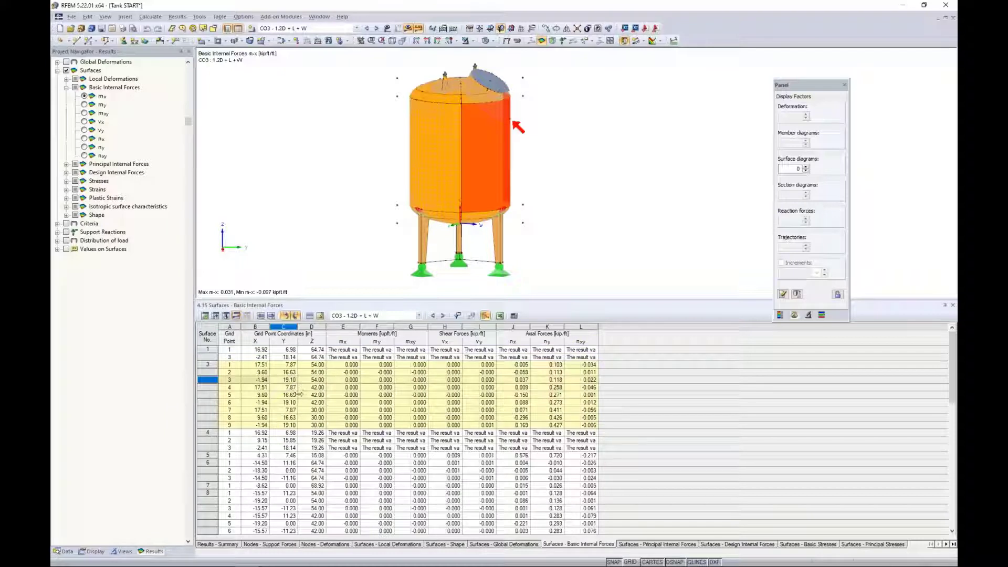
left_click(313, 394)
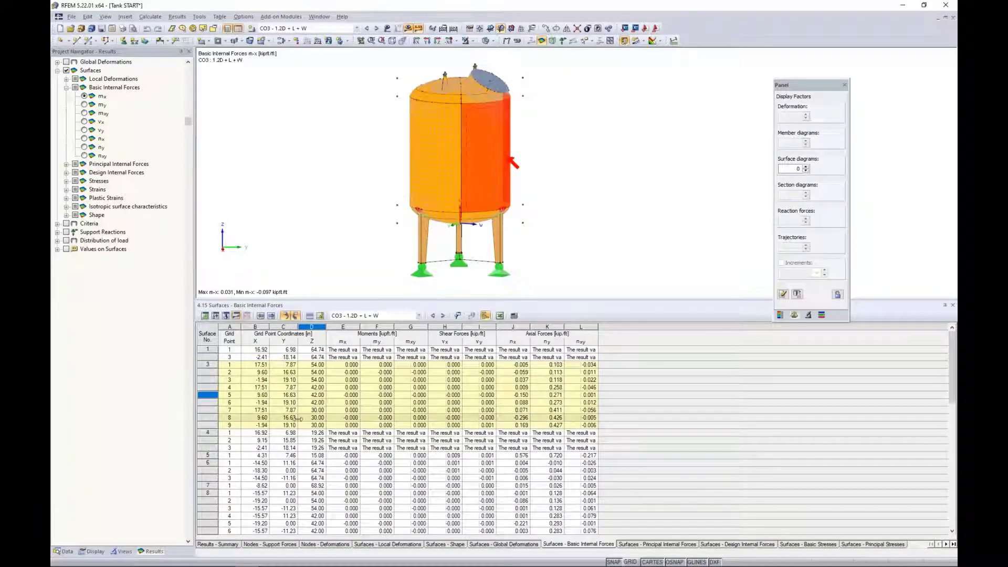
left_click(229, 455)
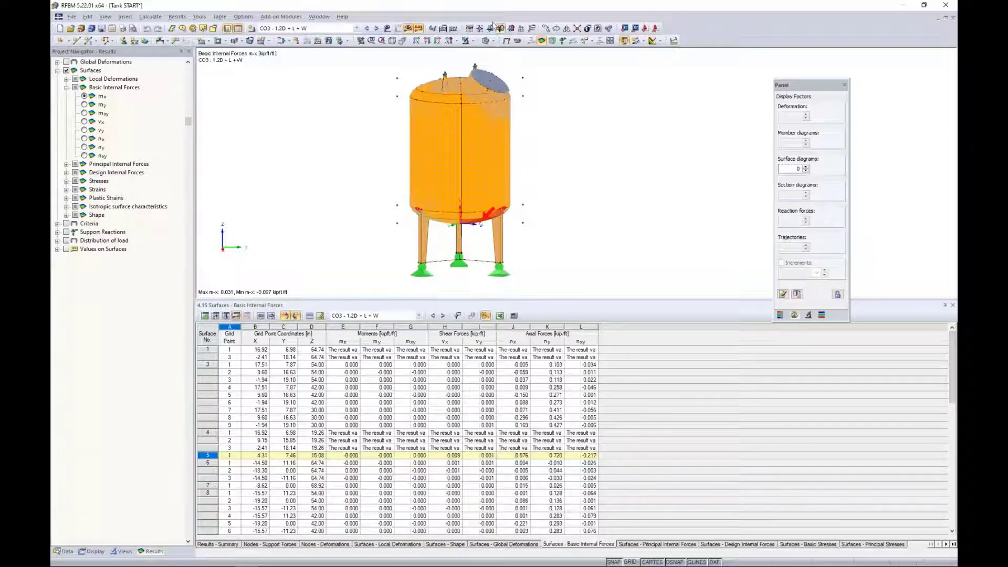
- Isolate surface 5 at the tank's bottom in visibility mode and highlight its grid point 1 from the results table
left_click(474, 44)
left_click(488, 50)
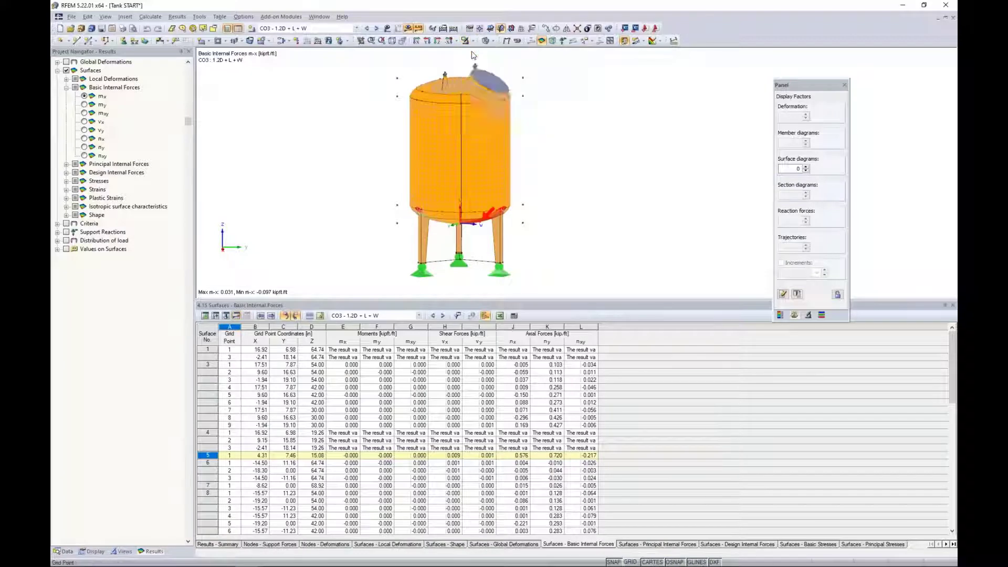
middle_click_drag(564, 167, 488, 238, "ctrl")
scroll(487, 236, "up", 6)
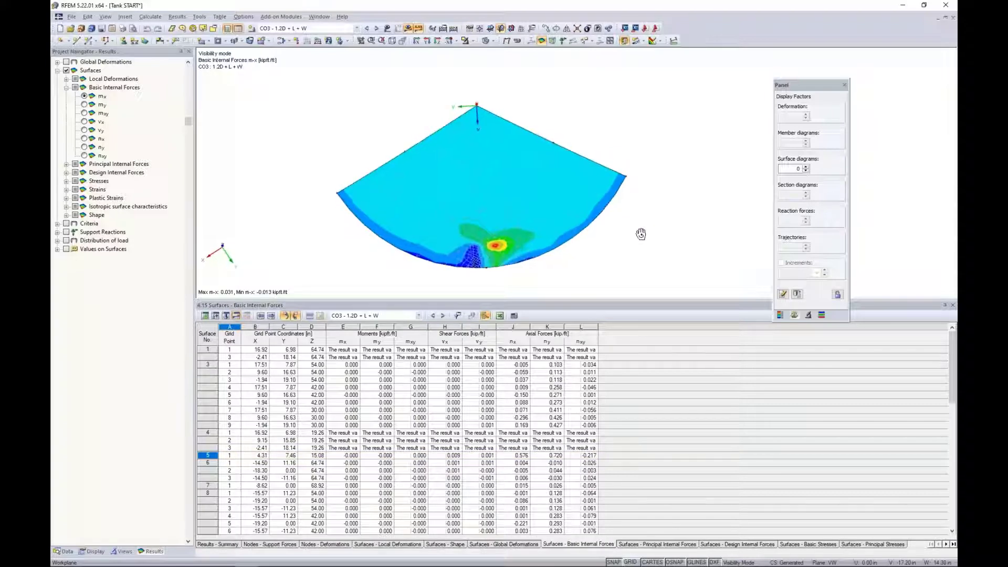
left_click(256, 456)
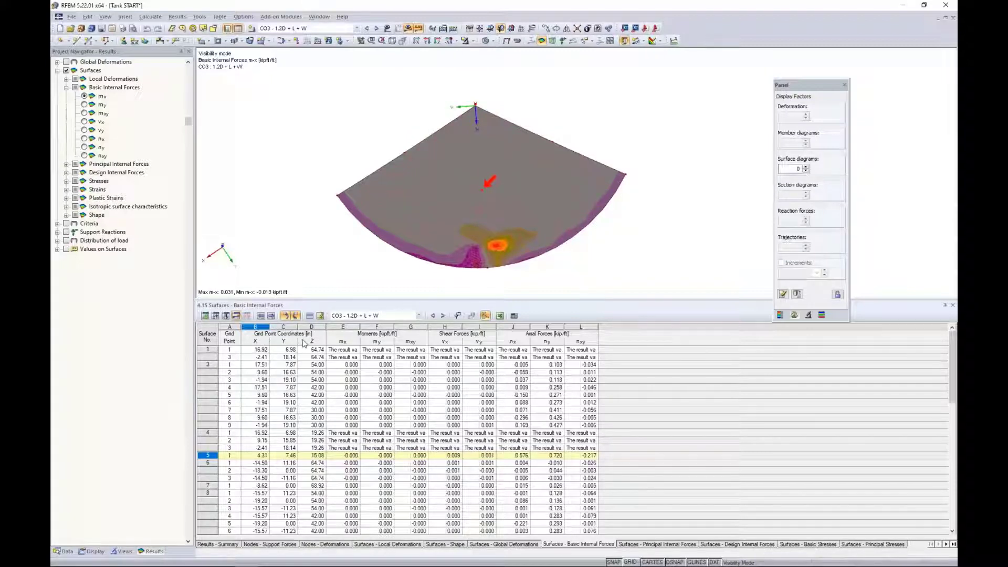
- Set surface 5's result grid distances b and h to 0.50 in each
double_click(424, 182)
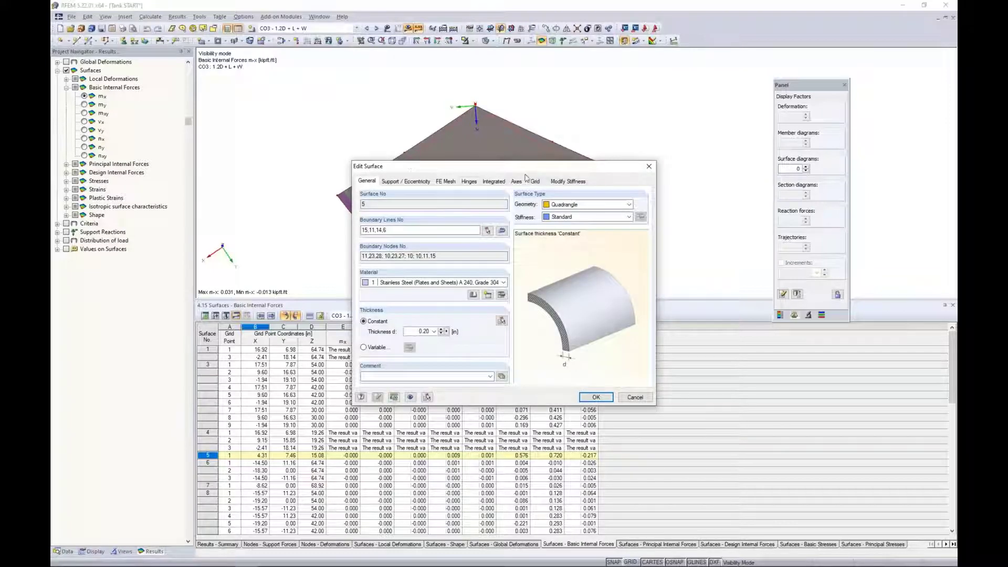
left_click(534, 182)
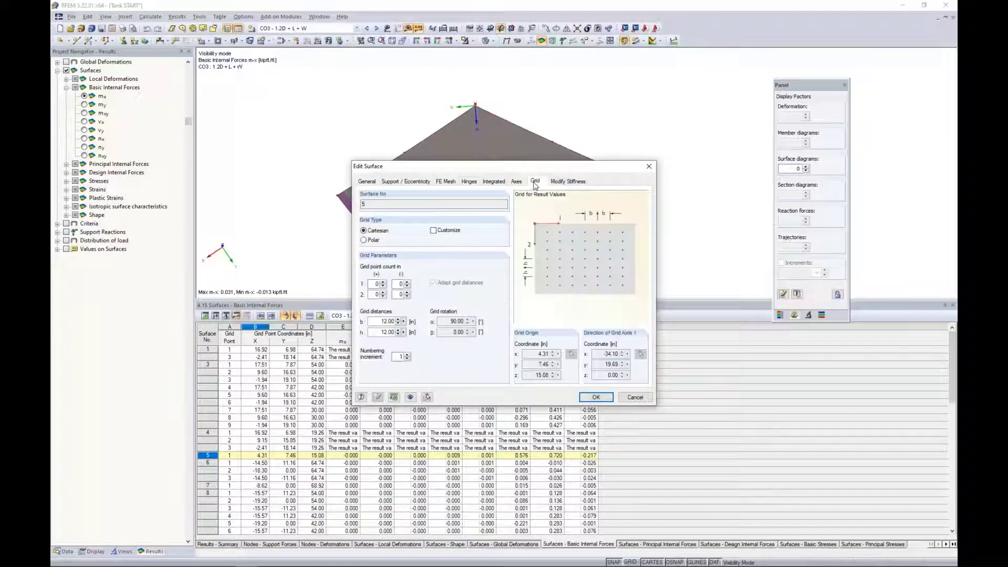
left_click(409, 321)
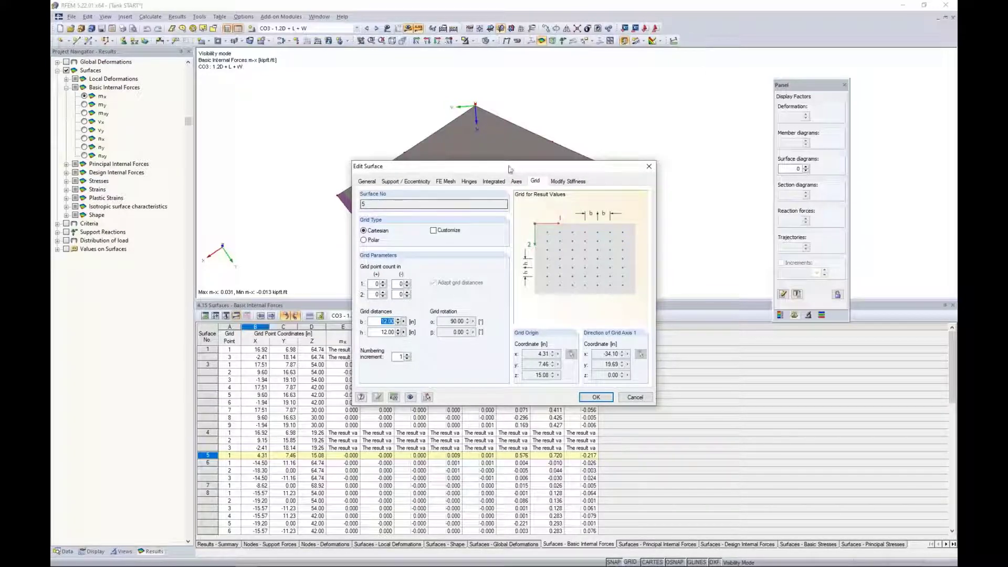
left_click_drag(511, 169, 498, 271)
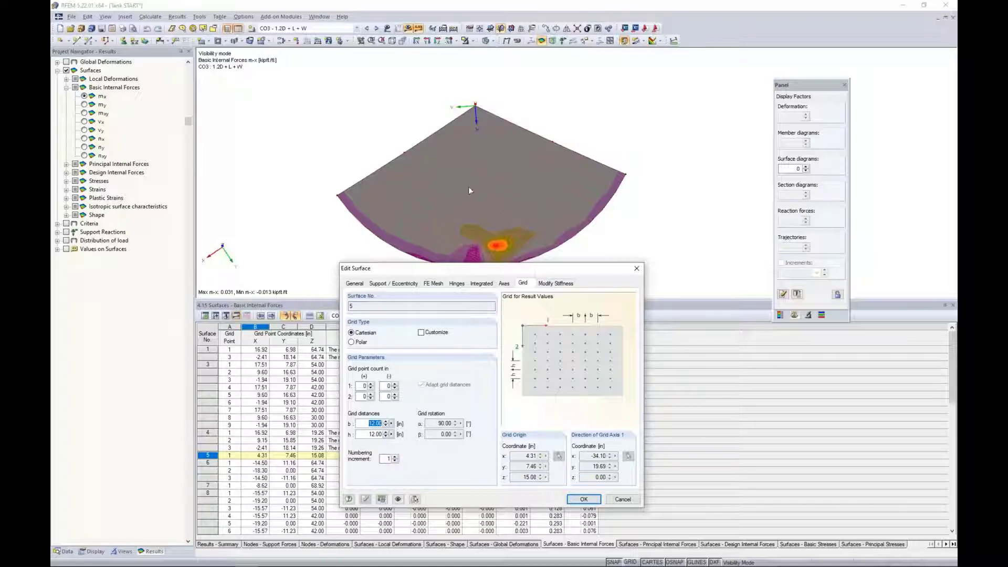
type("0.5")
double_click(376, 434)
type("0.5")
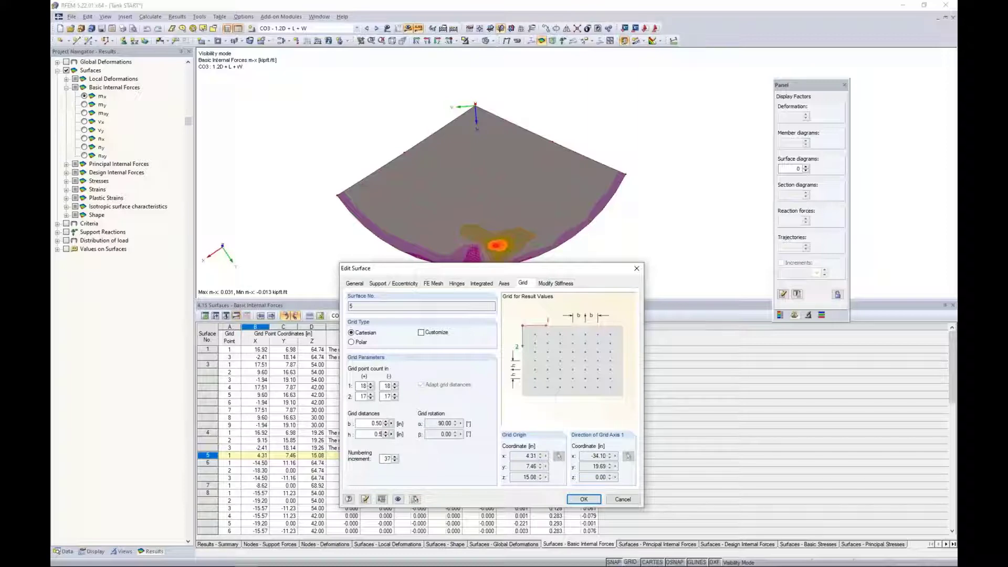
left_click(581, 499)
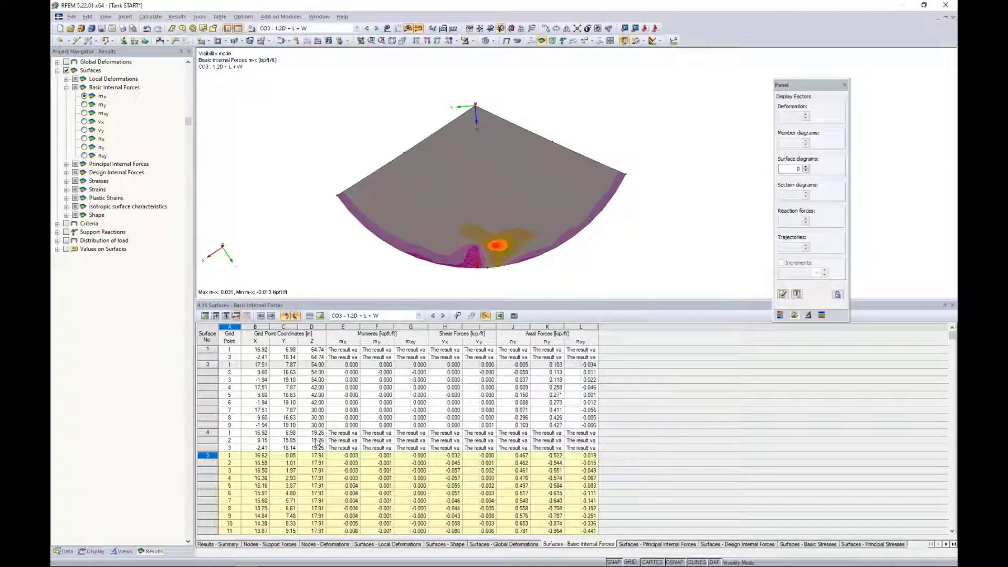
- Review the refined basic internal forces of surface 5 in the table, locating grid points 5 and 8 on the surface
scroll(261, 465, "down", 1)
left_click(261, 464)
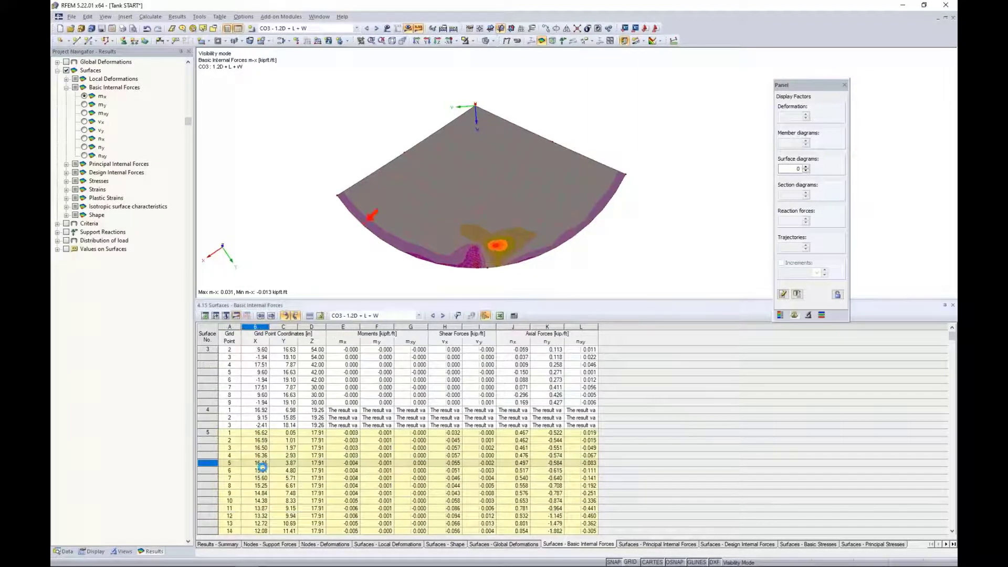
left_click(263, 470)
left_click(264, 480)
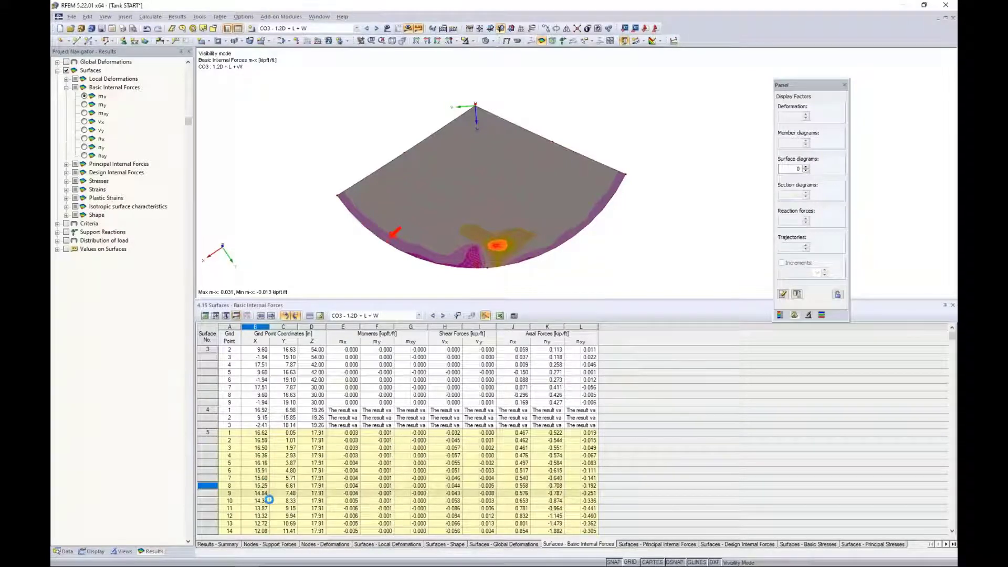
left_click(328, 485)
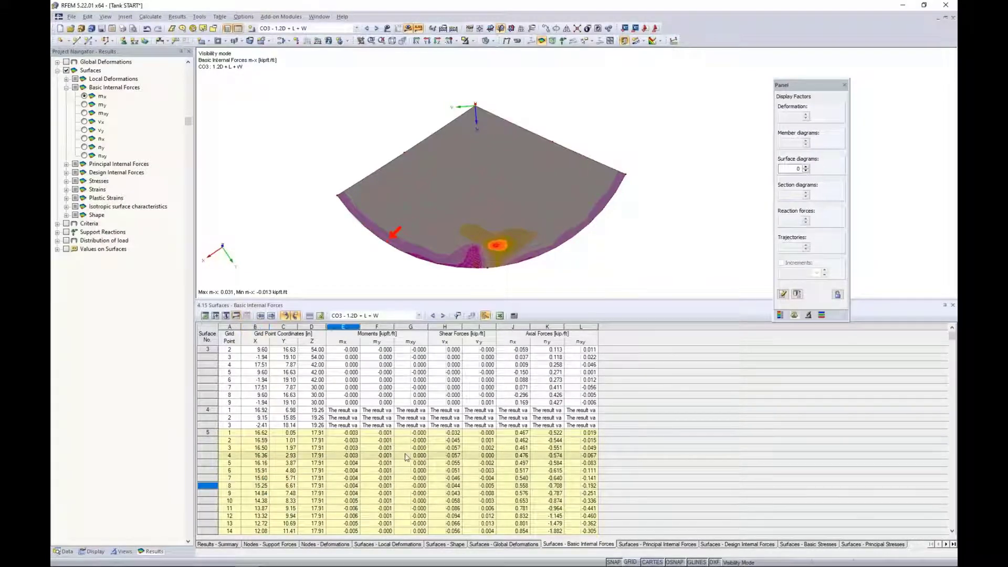
scroll(405, 452, "down", 4)
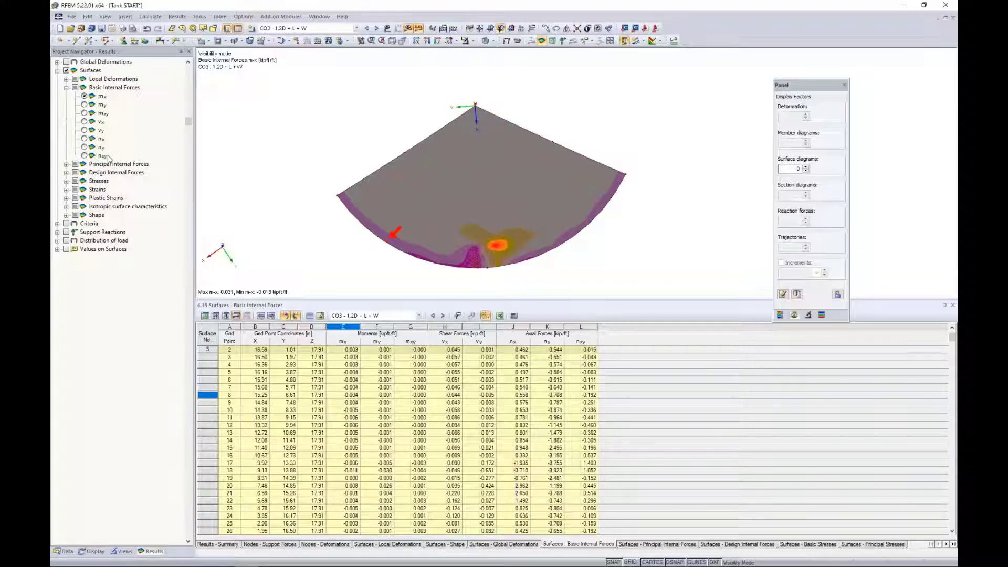
- Deselect surface 5, turn off the results display, and show the surface as a wireframe with its FE mesh
left_click(401, 204)
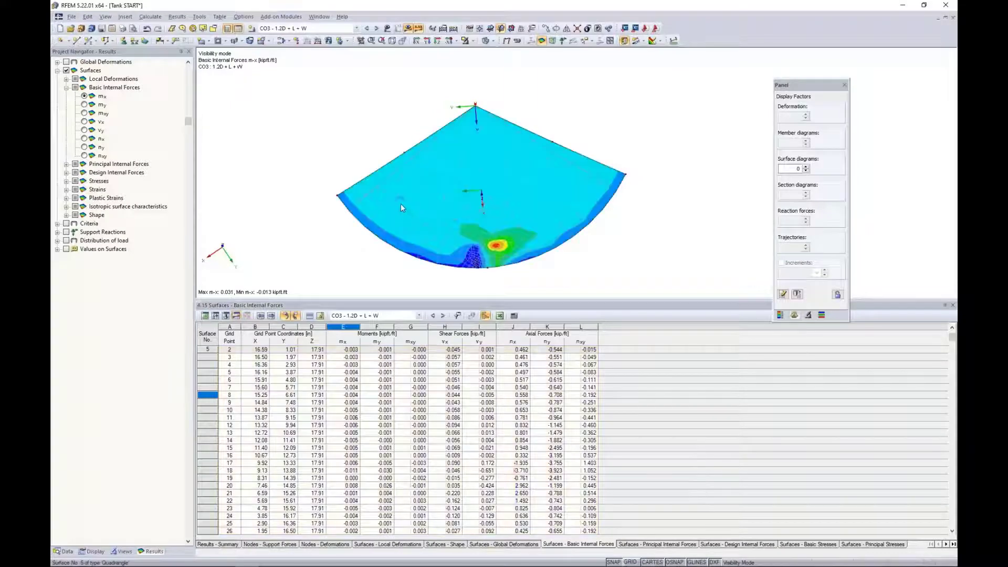
left_click(407, 29)
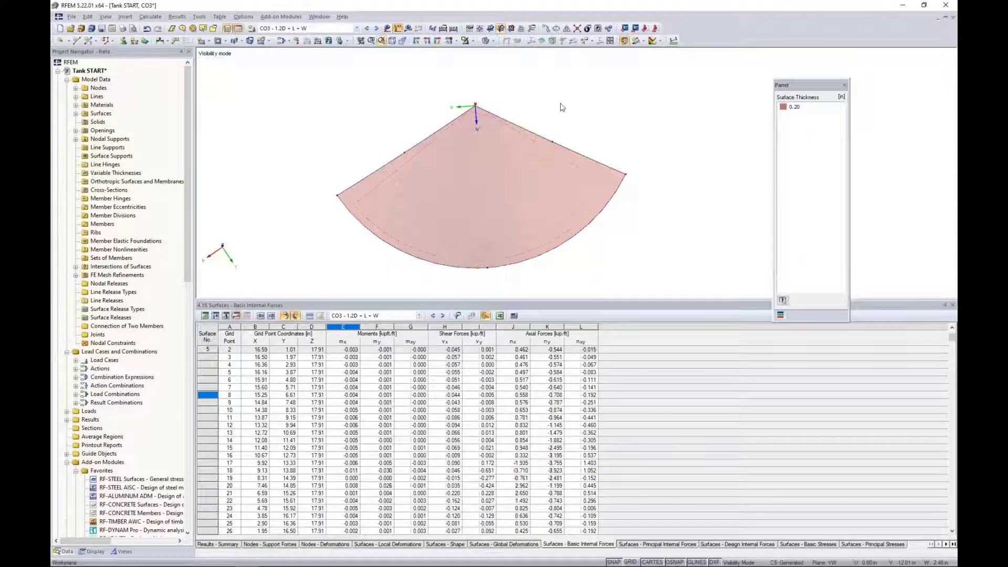
left_click(495, 42)
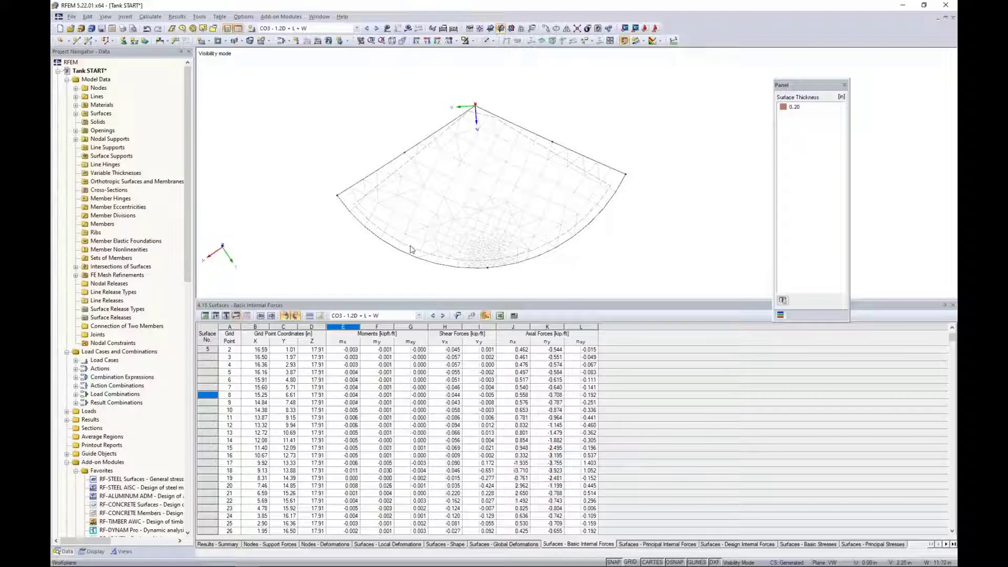
- Exit visibility mode and display the complete tank as a solid transparent model in an upright isometric view
left_click(468, 41)
left_click(479, 123)
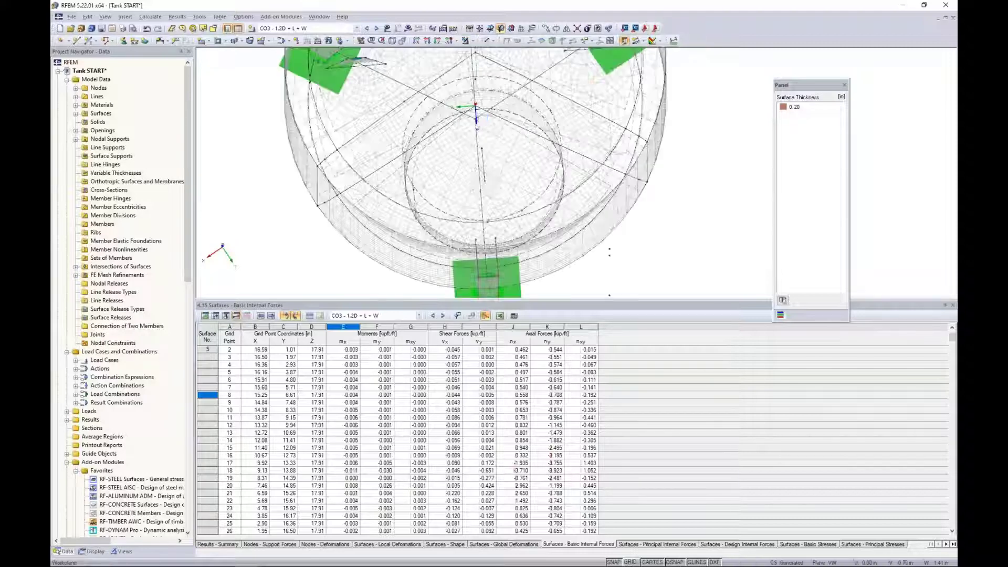
left_click(492, 41)
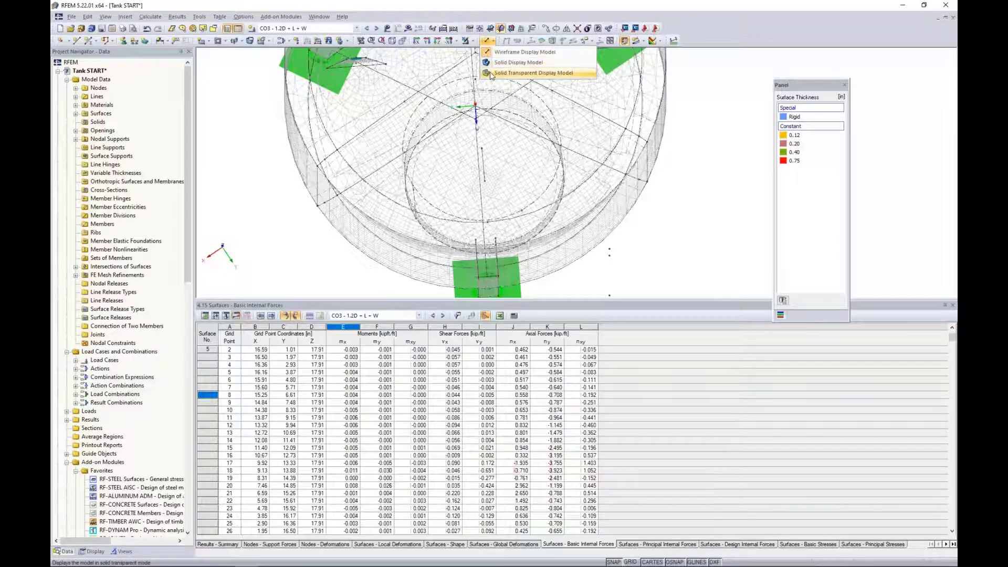
left_click(492, 73)
scroll(506, 127, "down", 3)
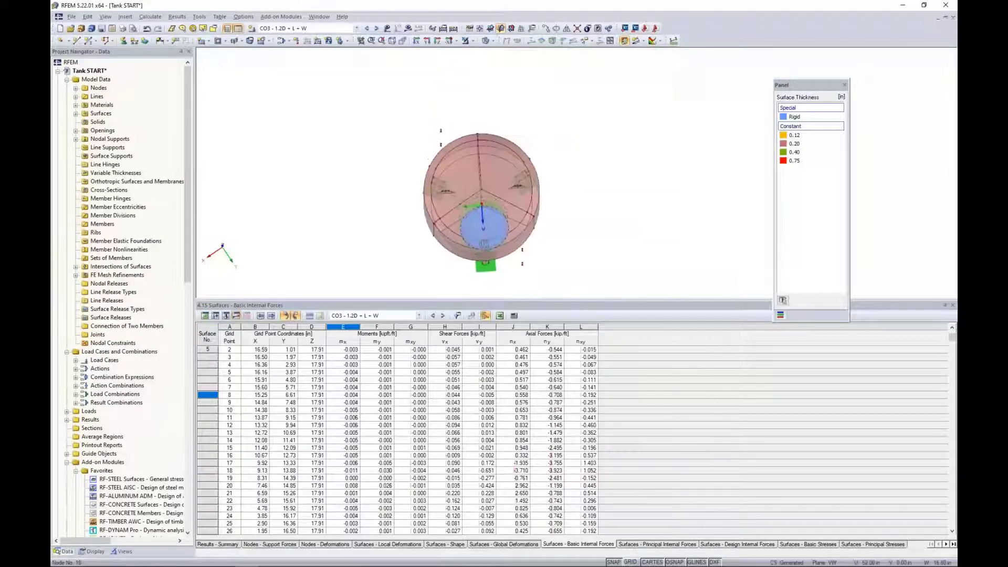
middle_click_drag(483, 243, 558, 182, "ctrl")
- Set the result grid distances of all the tank's surfaces to 0.50 in, review the refined values, and clear the selection
left_click_drag(583, 275, 393, 88)
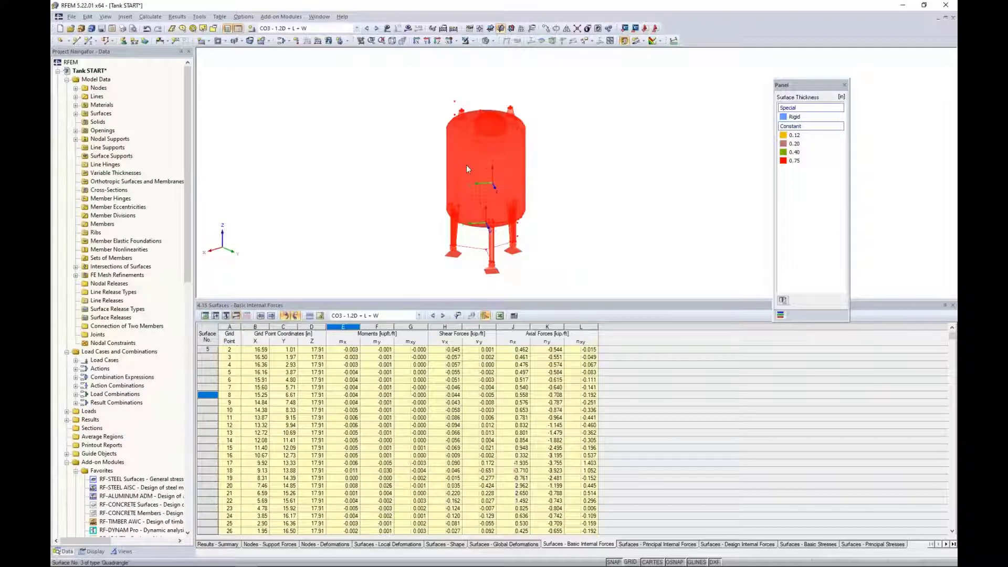
double_click(466, 169)
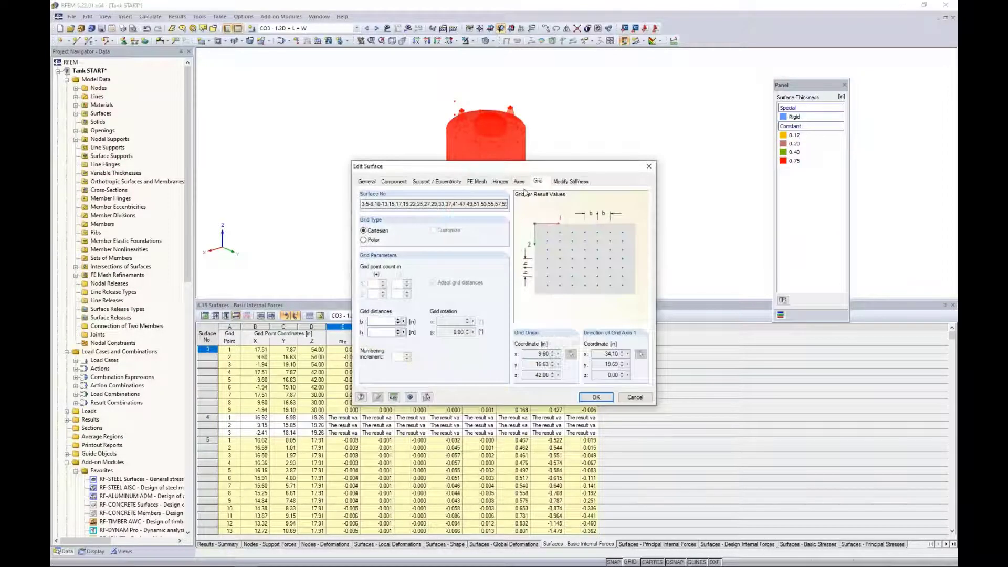
left_click(382, 322)
key("Tab")
type("0")
left_click(595, 398)
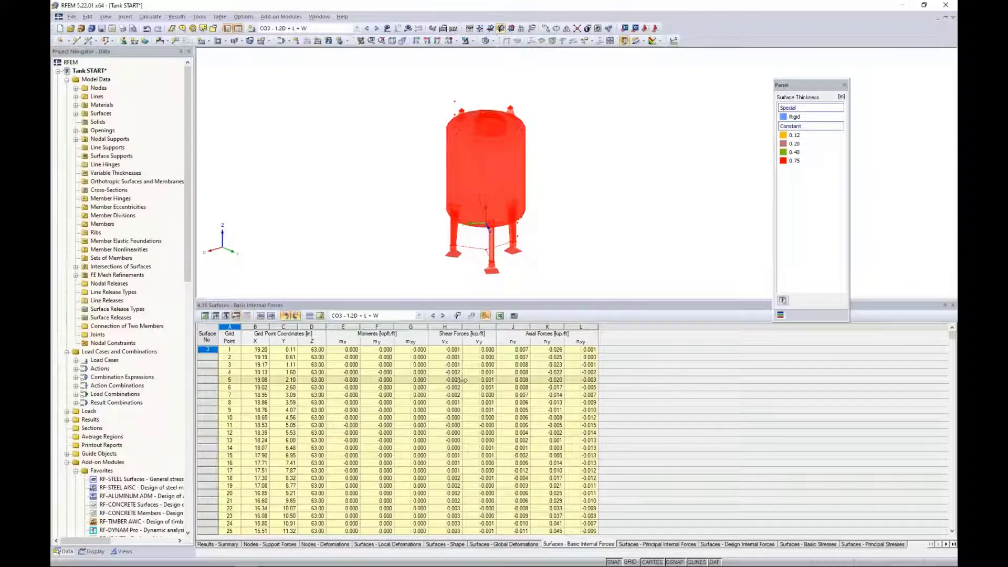
scroll(451, 393, "down", 1)
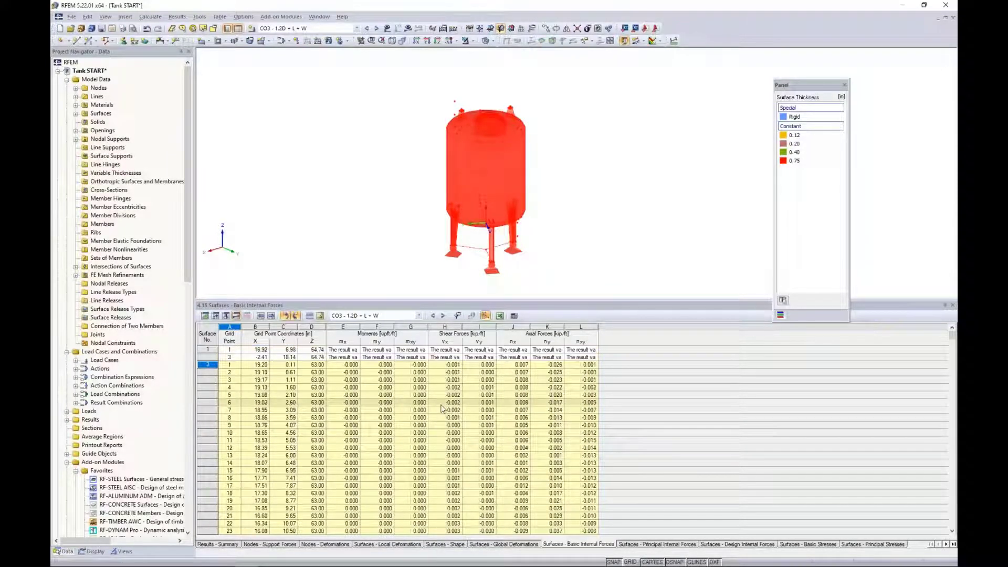
scroll(442, 409, "down", 9)
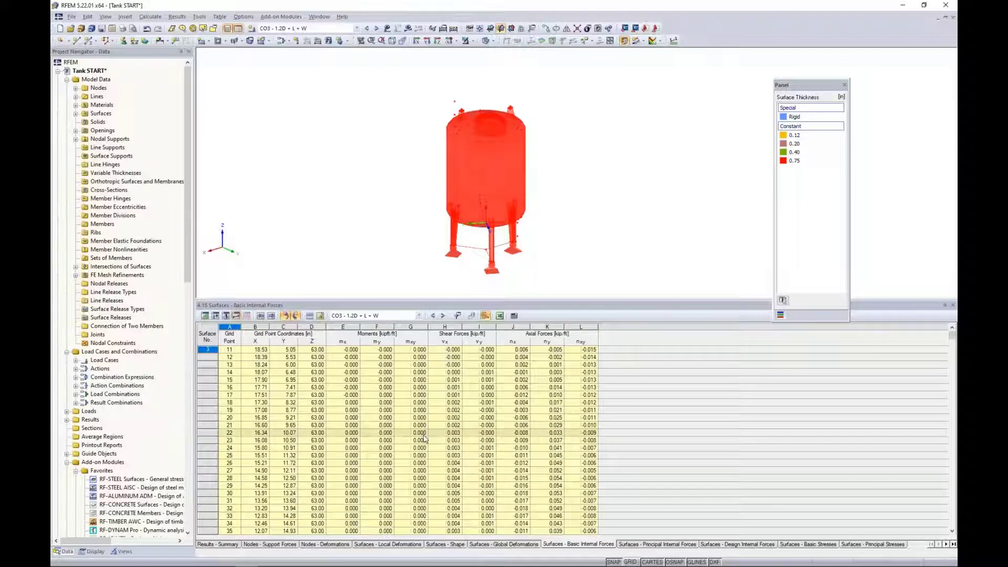
left_click(376, 212)
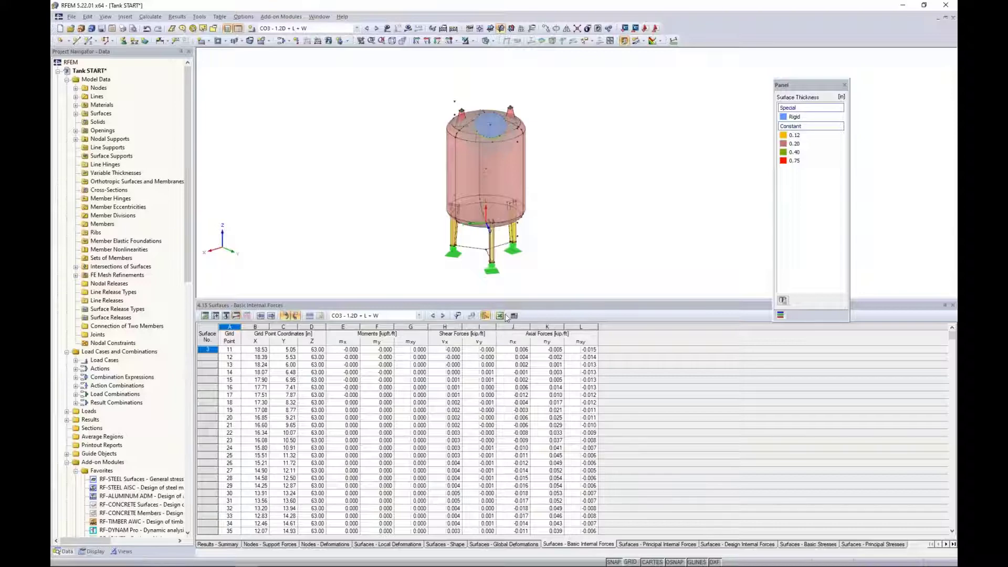
- Check the export options for the current results table, and open the Microsoft Excel export settings for the whole model
left_click(503, 317)
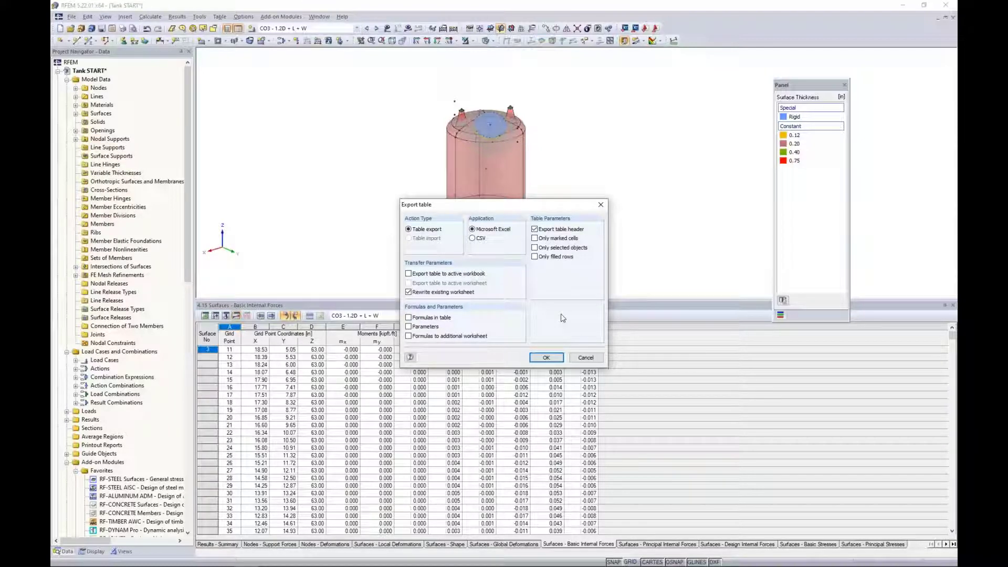
left_click(580, 360)
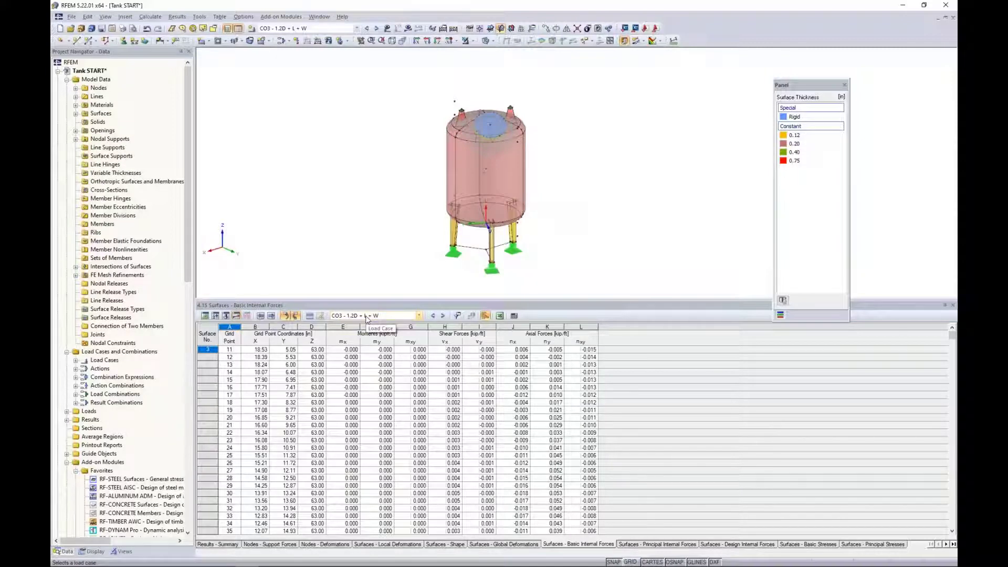
left_click(73, 17)
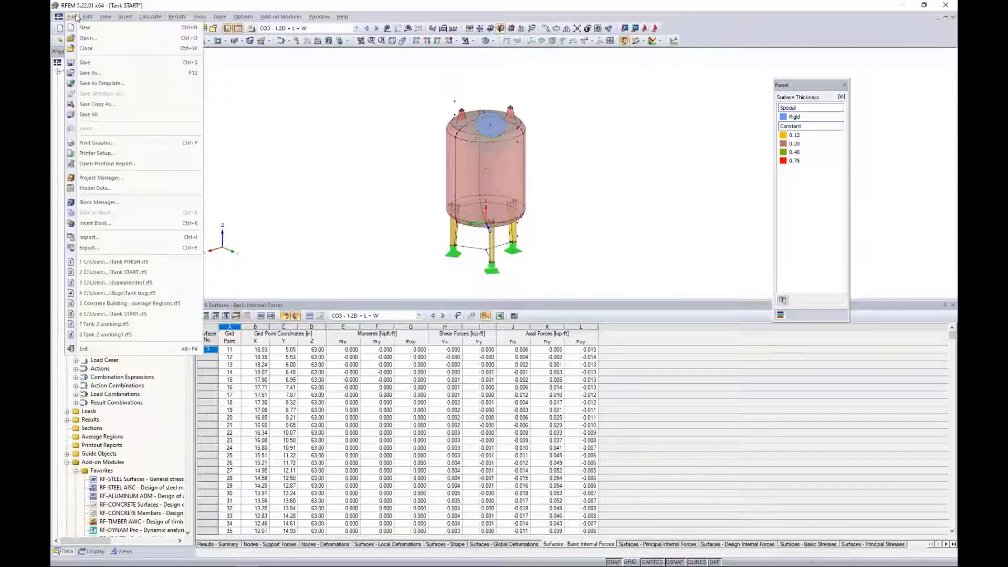
left_click(90, 248)
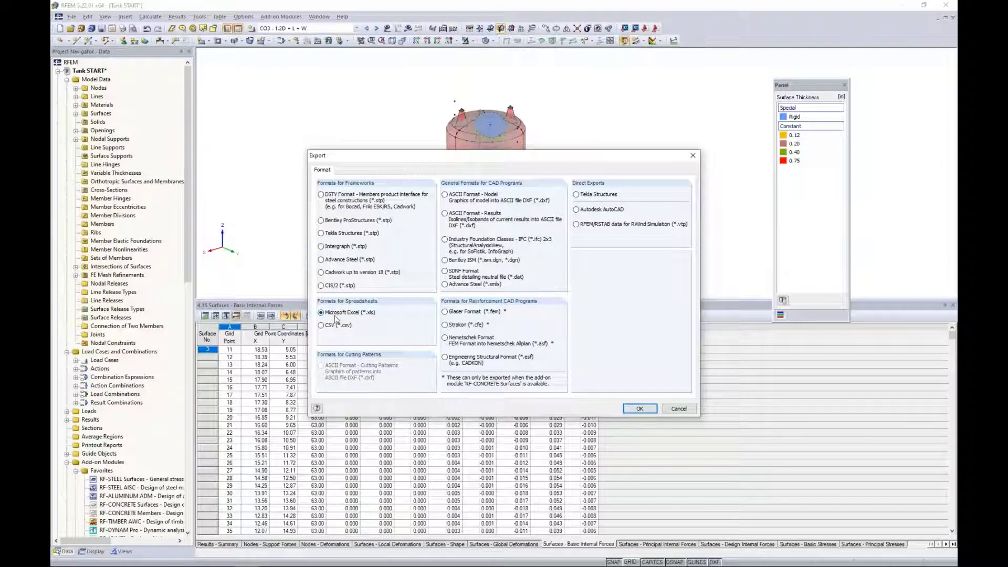
left_click(637, 408)
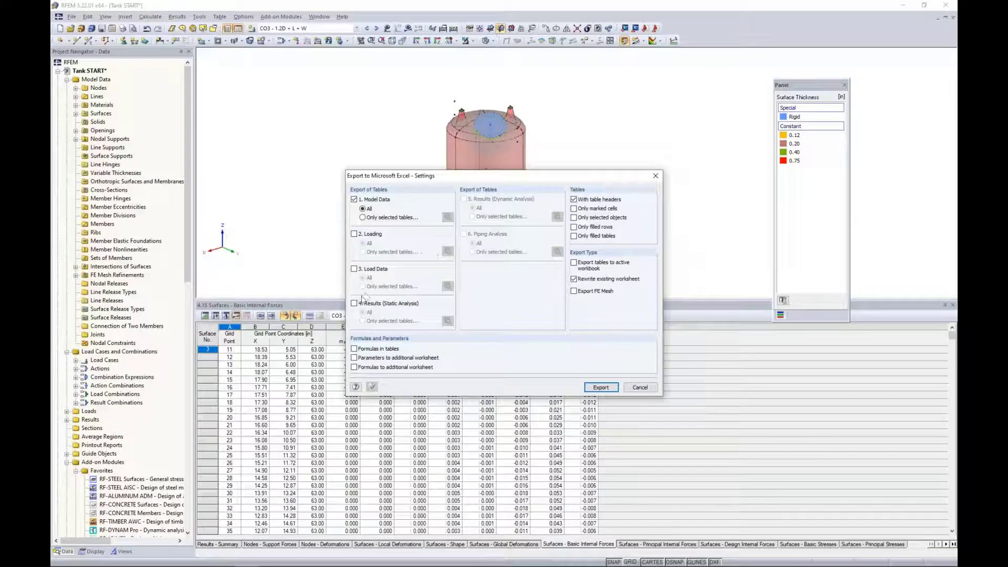
- Include static analysis results in the Excel export, limited to selected tables for load combinations CO2, CO3 and CO4
left_click(354, 304)
left_click(447, 322)
left_click_drag(474, 195, 537, 210)
left_click(460, 259)
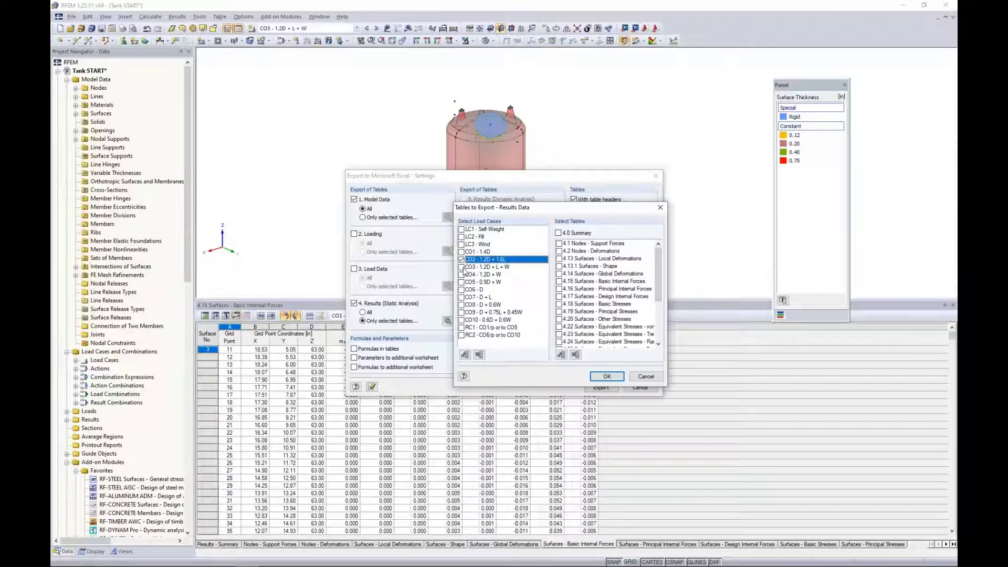
left_click(461, 266)
left_click(462, 275)
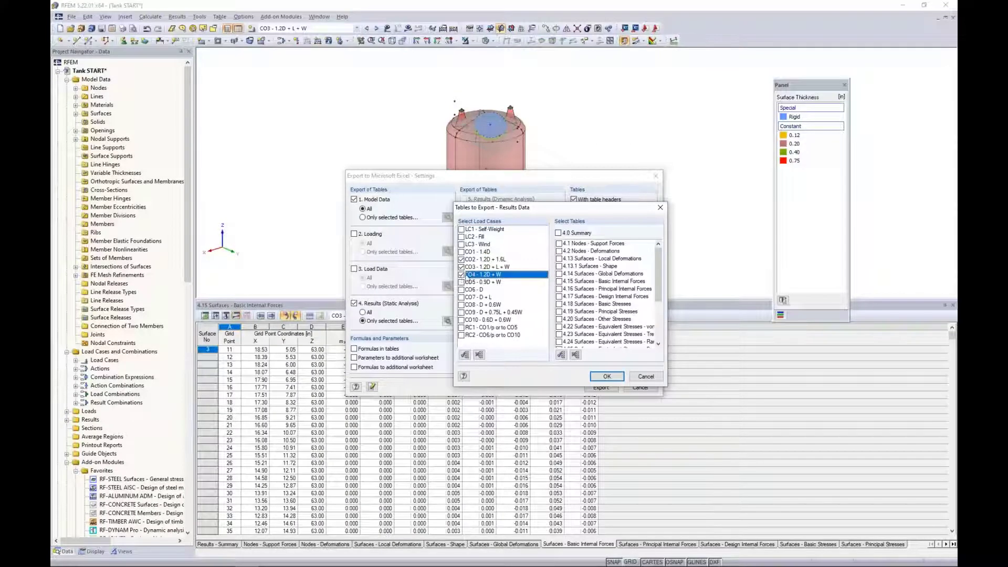
- Choose the surface tables 4.16 Principal Internal Forces, 4.17 Design Internal Forces, 4.18 Basic Stresses and 4.19 Principal Stresses, and cancel the export
left_click(559, 289)
left_click(560, 296)
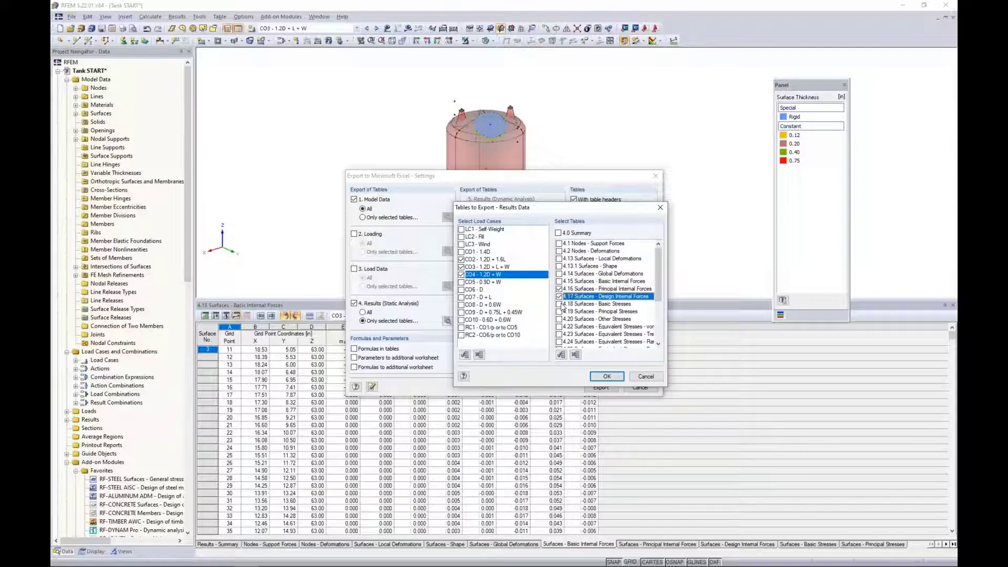
left_click(559, 304)
left_click(559, 312)
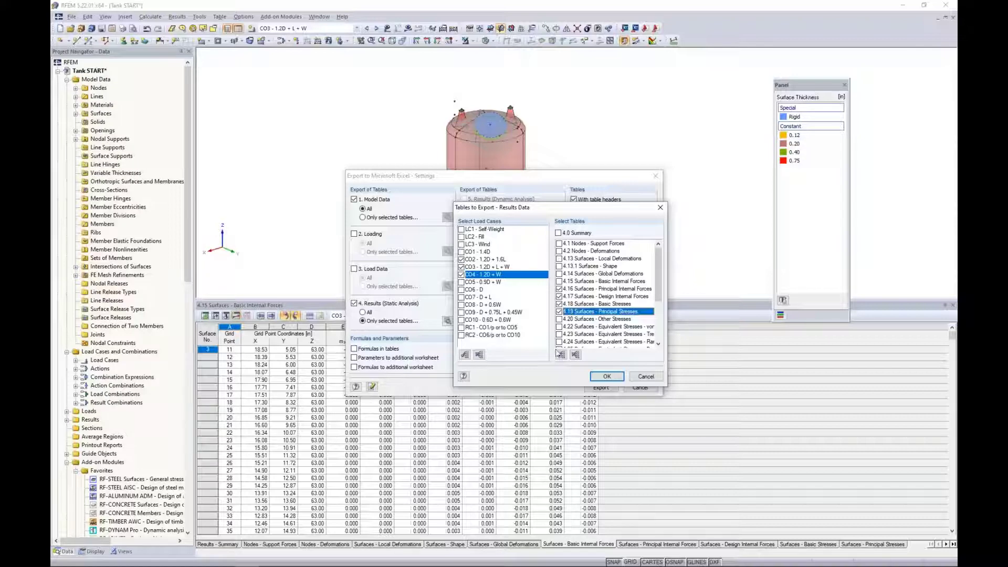
left_click(646, 377)
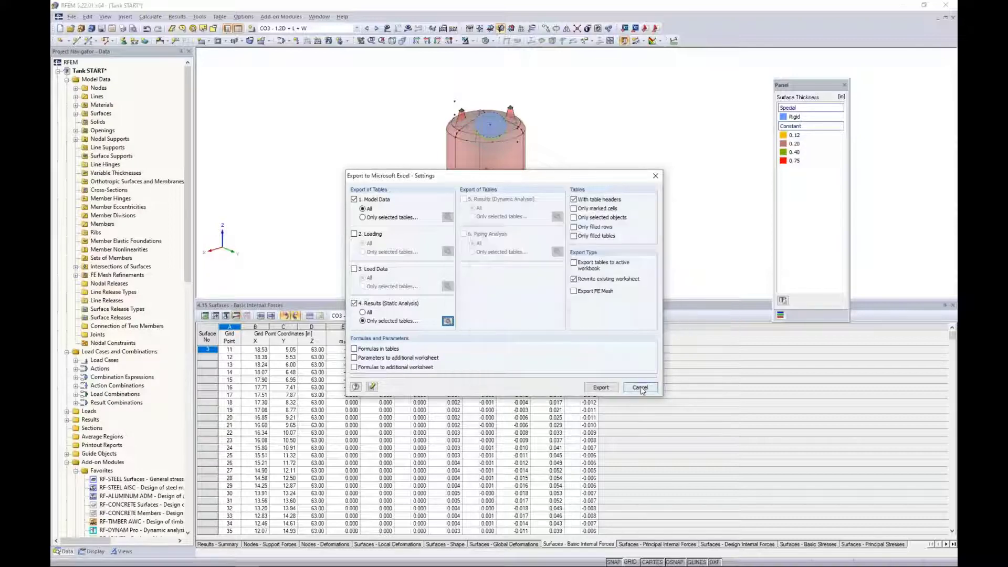
left_click(639, 387)
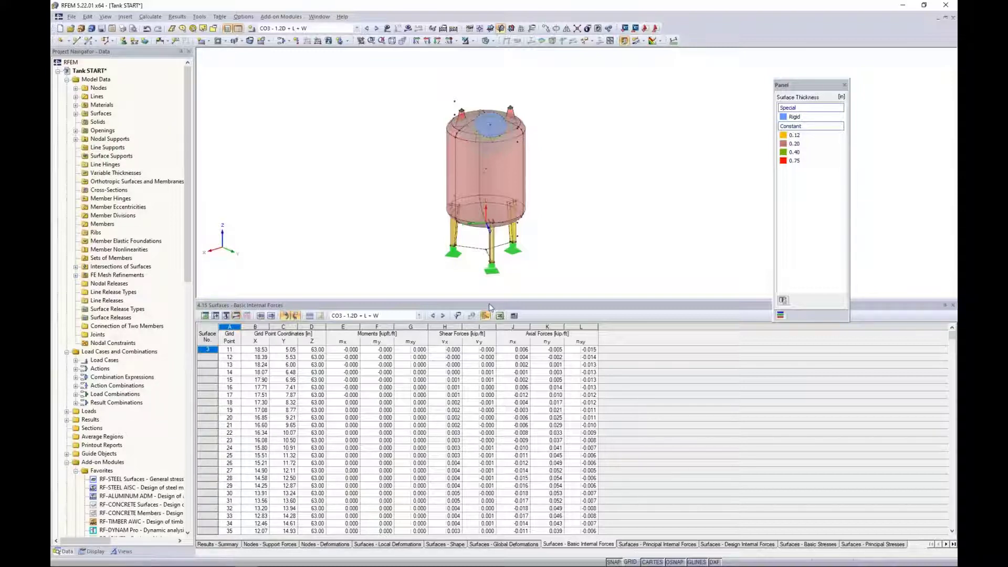
- Reduce the height of the results table and enlarge the tank in the model view
left_click_drag(480, 306, 477, 392)
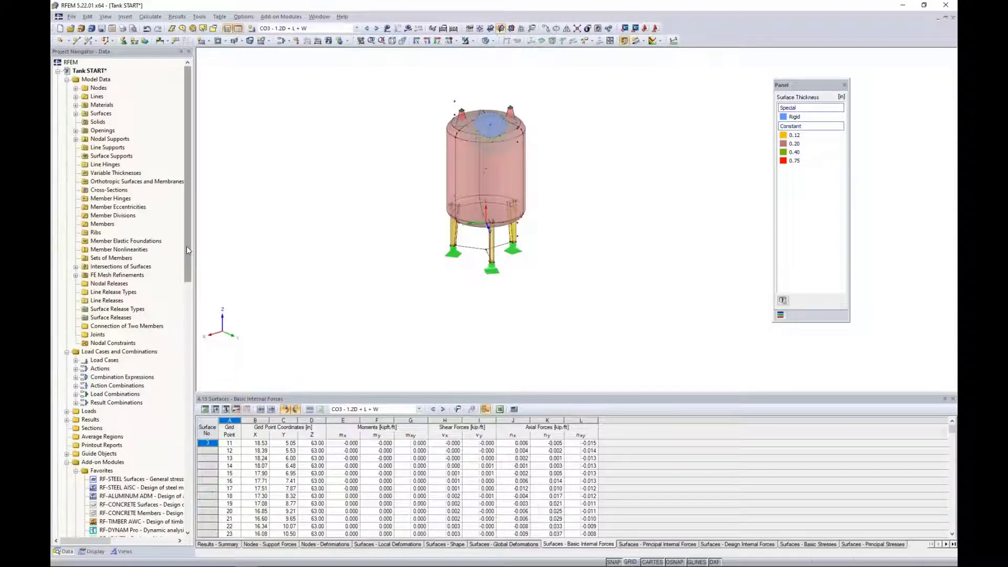
scroll(372, 246, "up", 2)
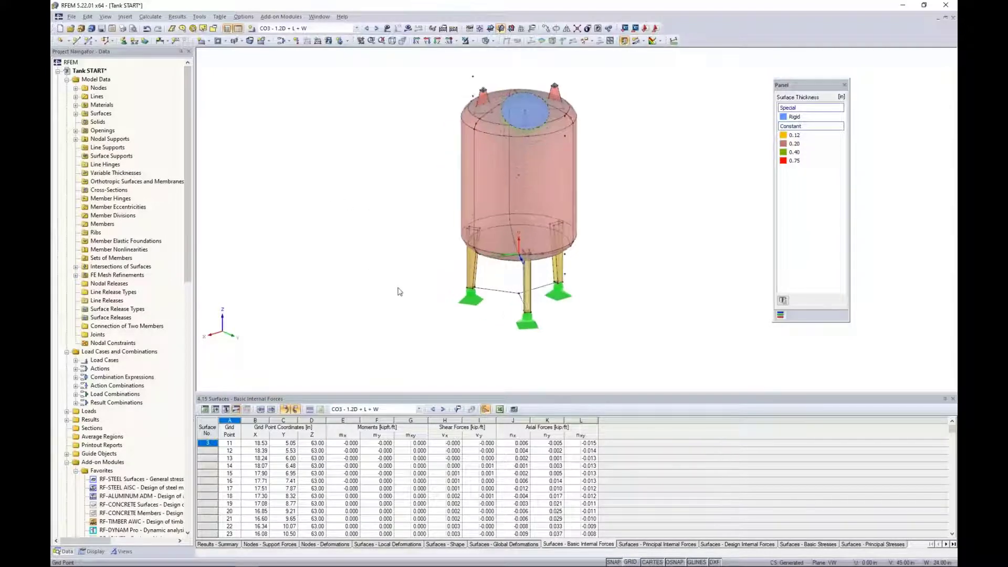
middle_click_drag(403, 250, 393, 270)
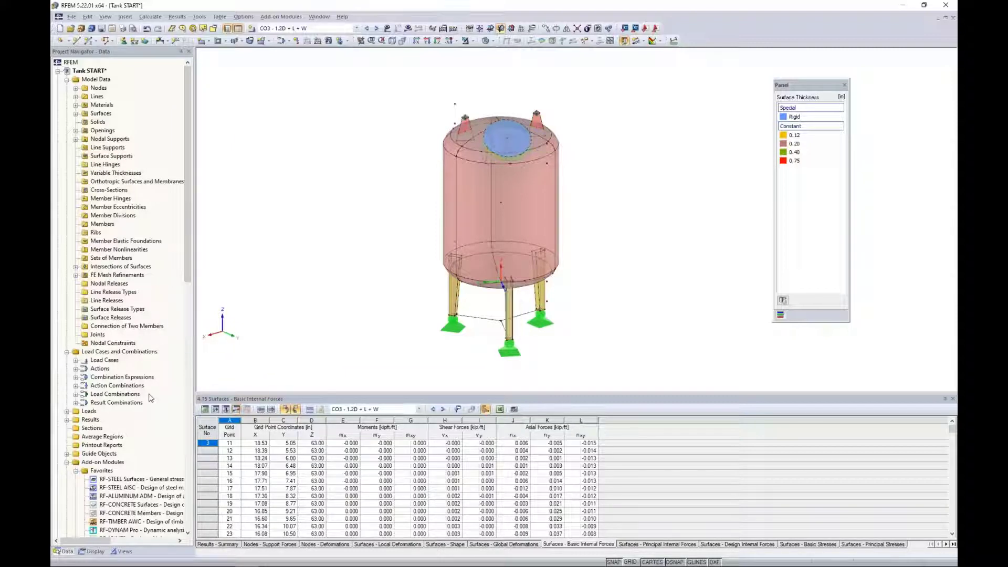
- Look through the add-on modules in the project navigator, and check the favorite option of RF-STEEL Surfaces
scroll(151, 397, "down", 6)
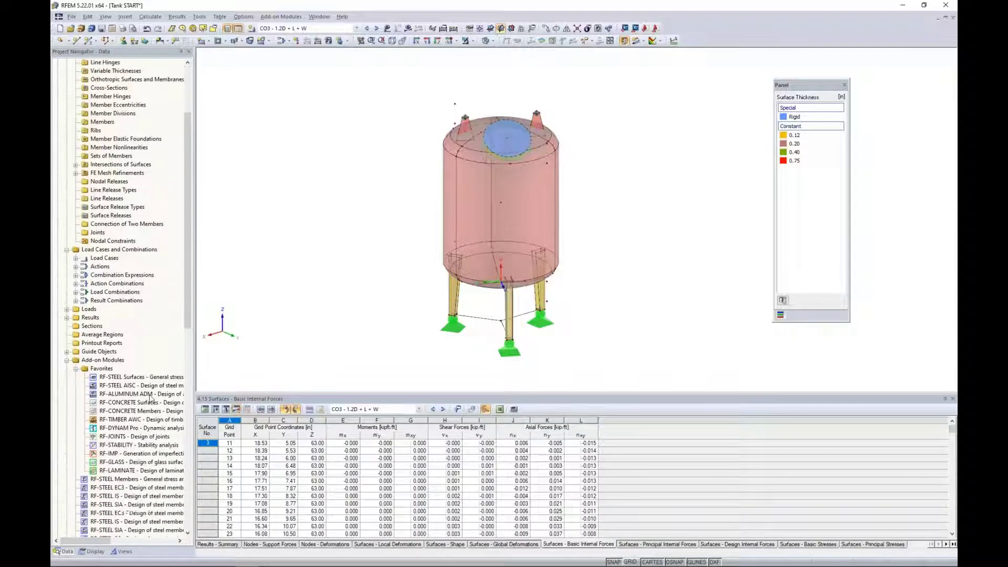
scroll(151, 397, "down", 2)
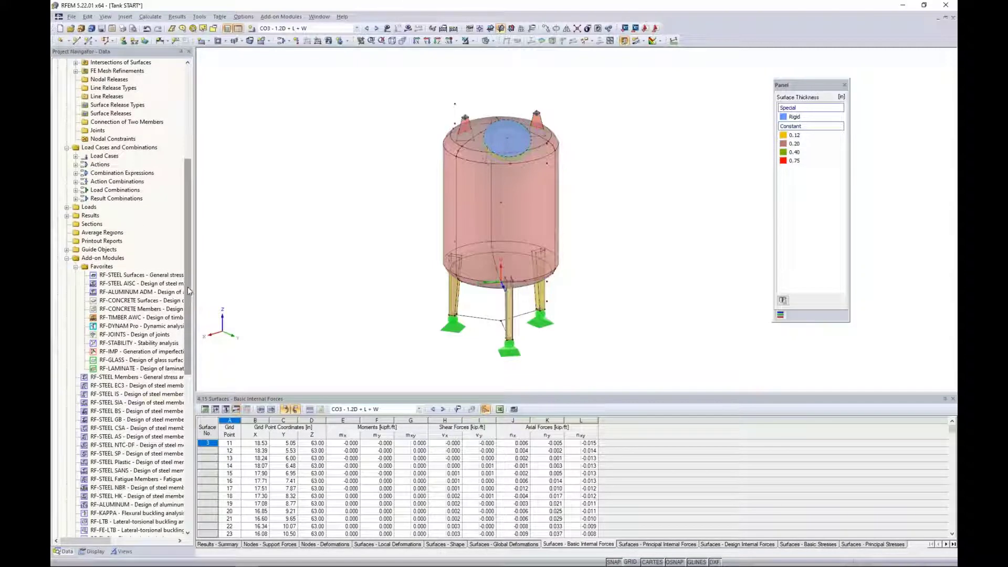
left_click_drag(187, 288, 184, 450)
scroll(154, 305, "up", 11)
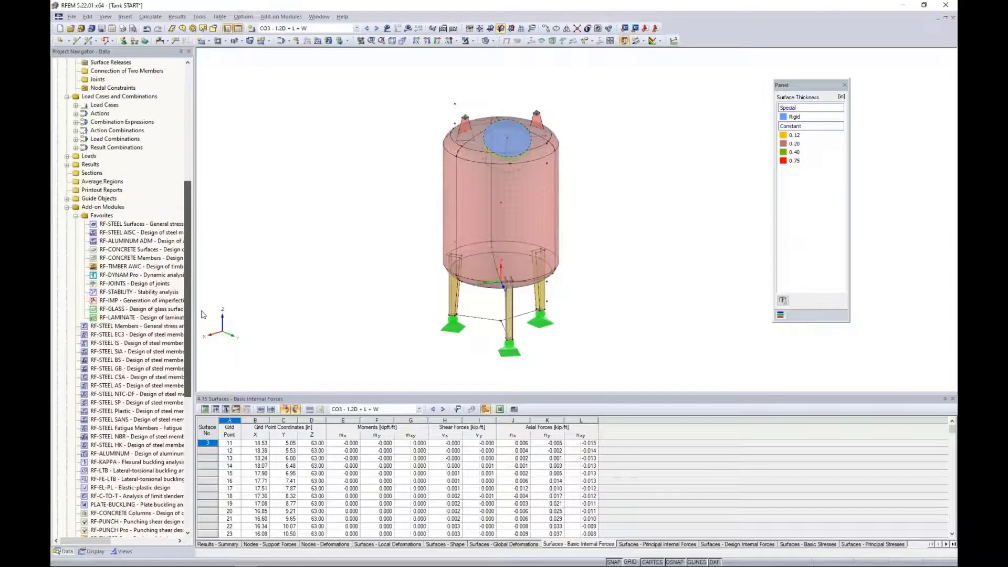
right_click(150, 226)
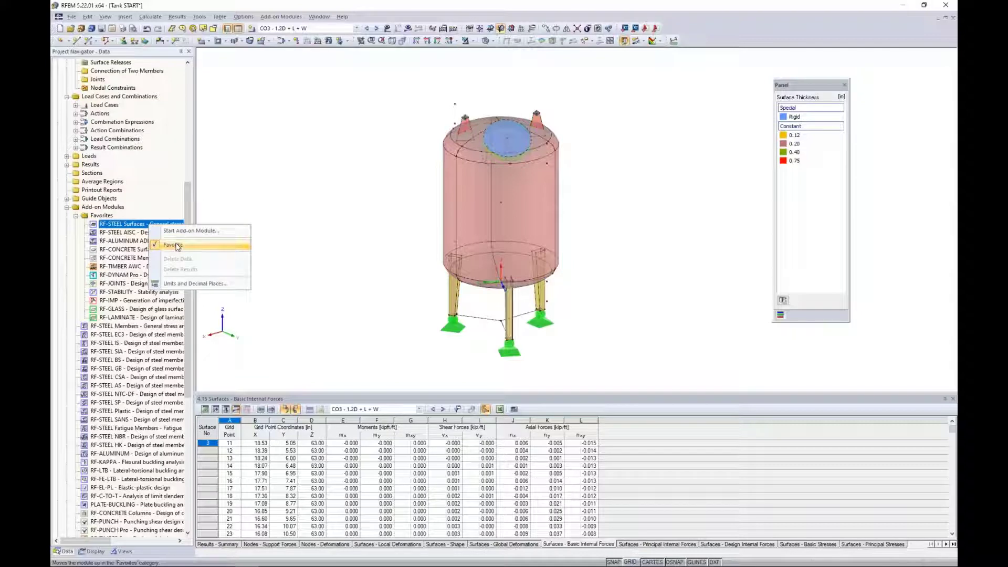
left_click(299, 184)
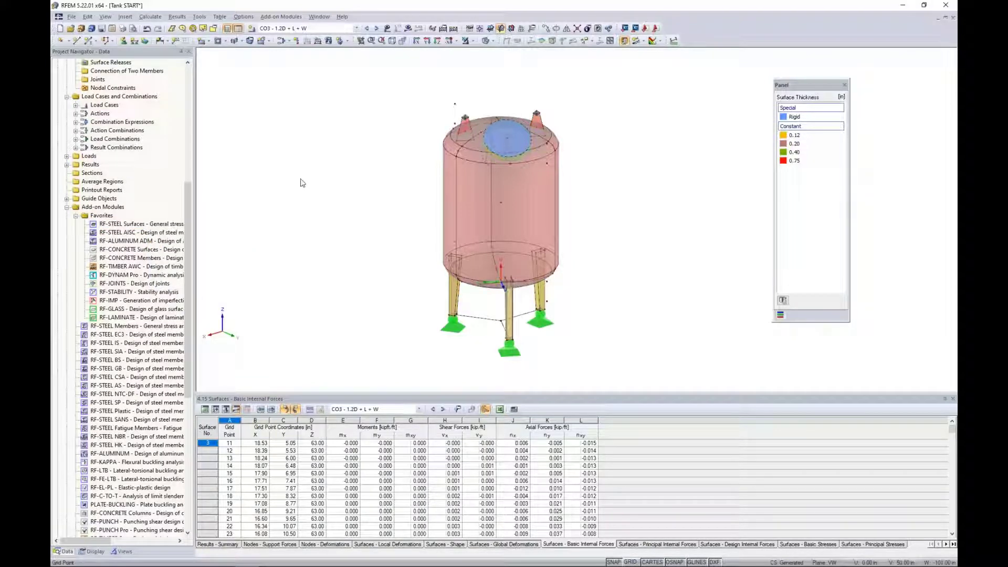
- Start the RF-STEEL Surfaces add-on module for general stress analysis, and position its window over the model
left_click(283, 17)
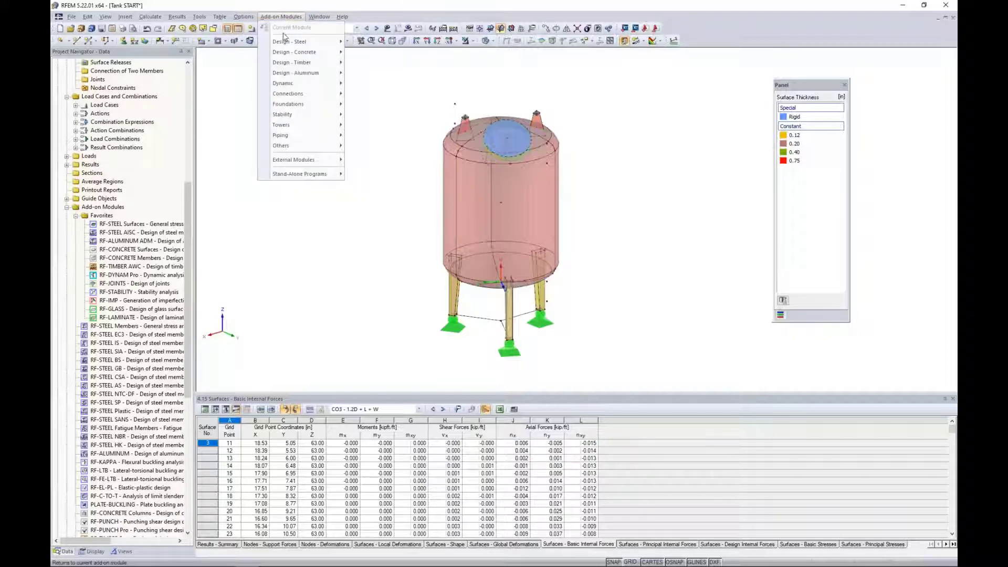
mouse_move(290, 44)
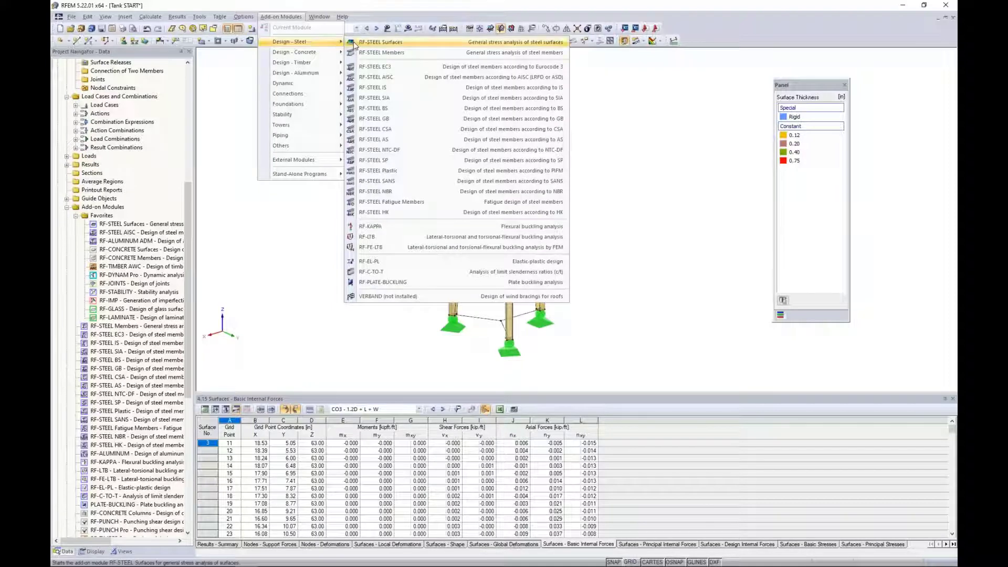
left_click(369, 43)
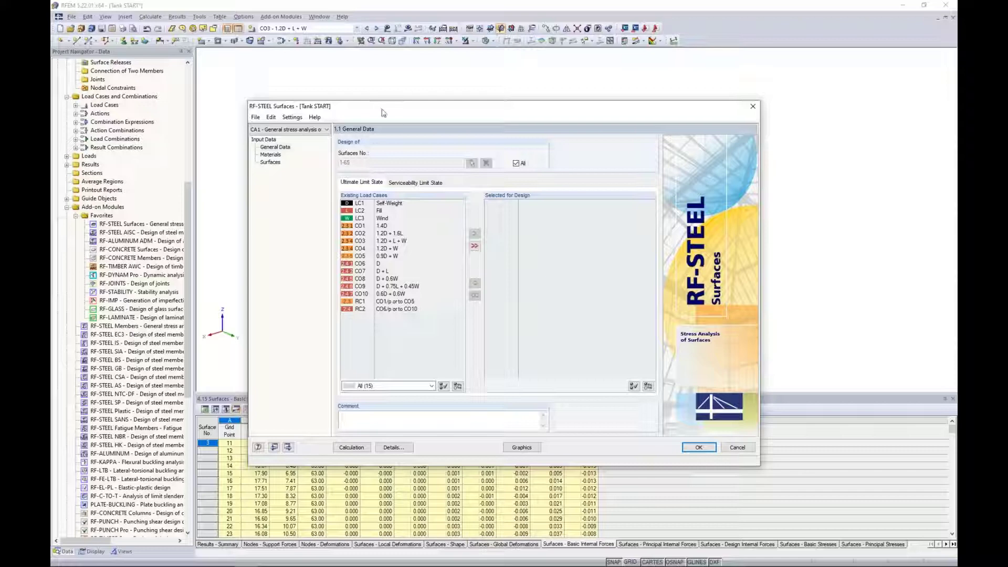
left_click_drag(402, 110, 390, 254)
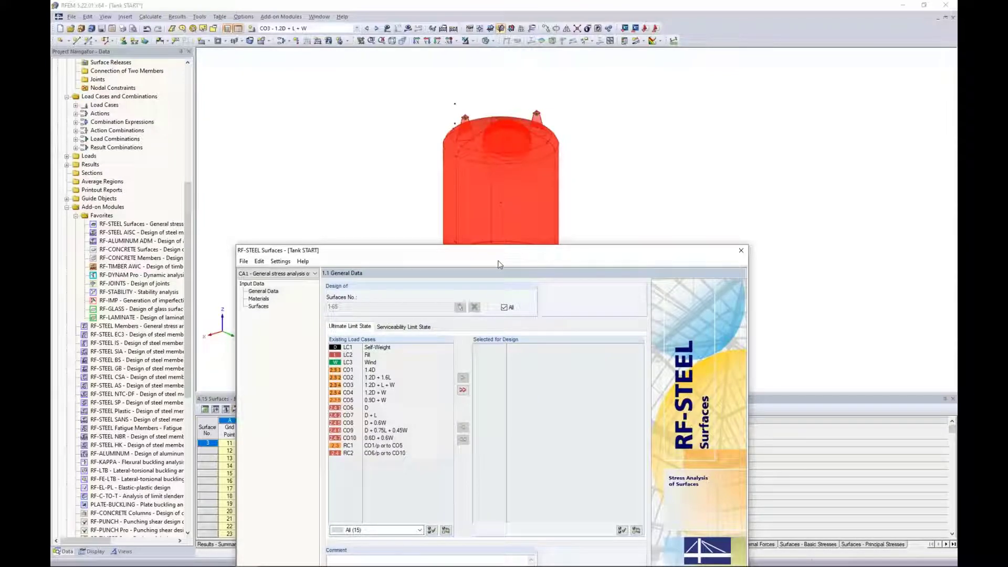
left_click_drag(497, 255, 492, 89)
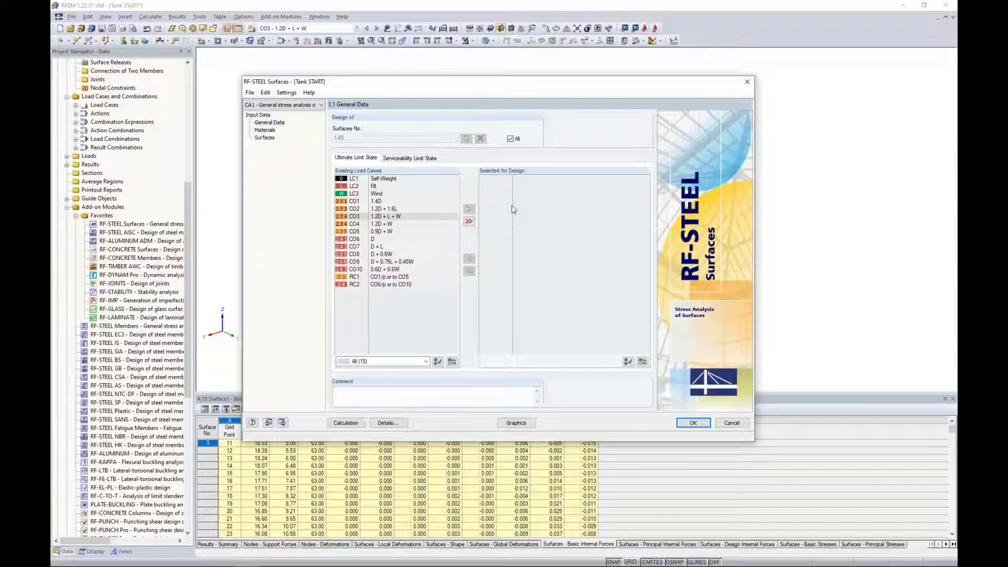
- Deactivate the design of all surfaces, clear the surface list and start selecting the design surfaces in the model
left_click(510, 139)
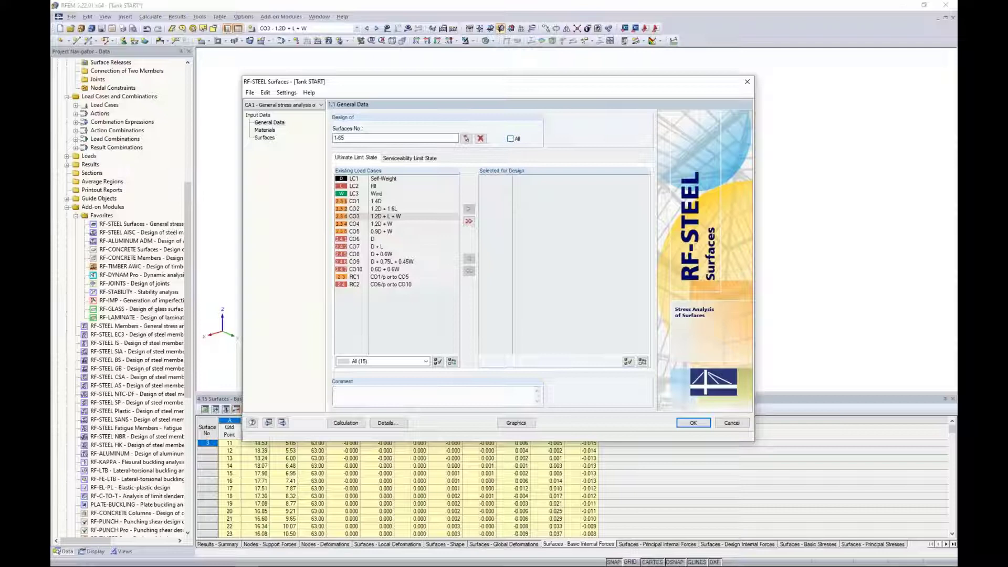
left_click(482, 139)
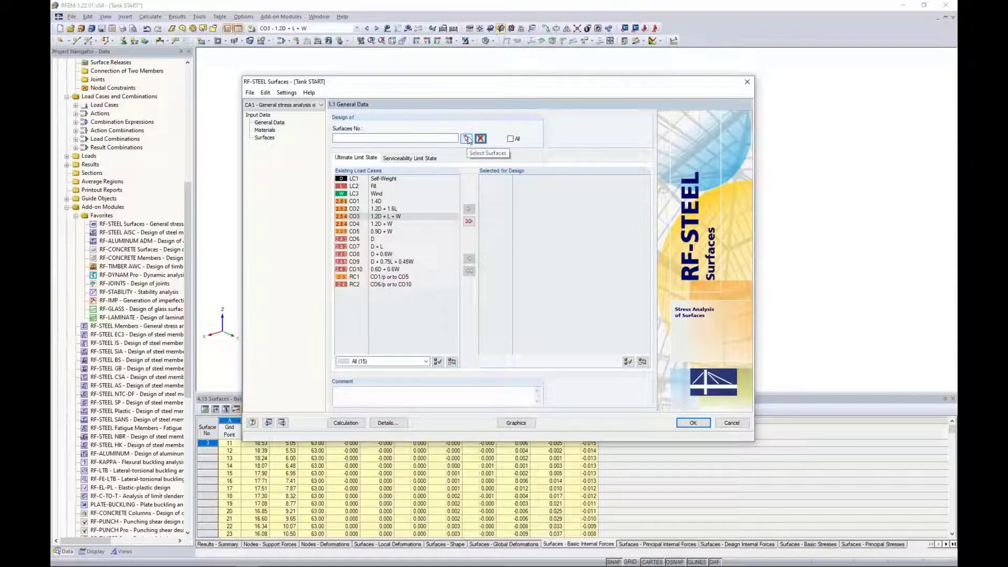
left_click(466, 139)
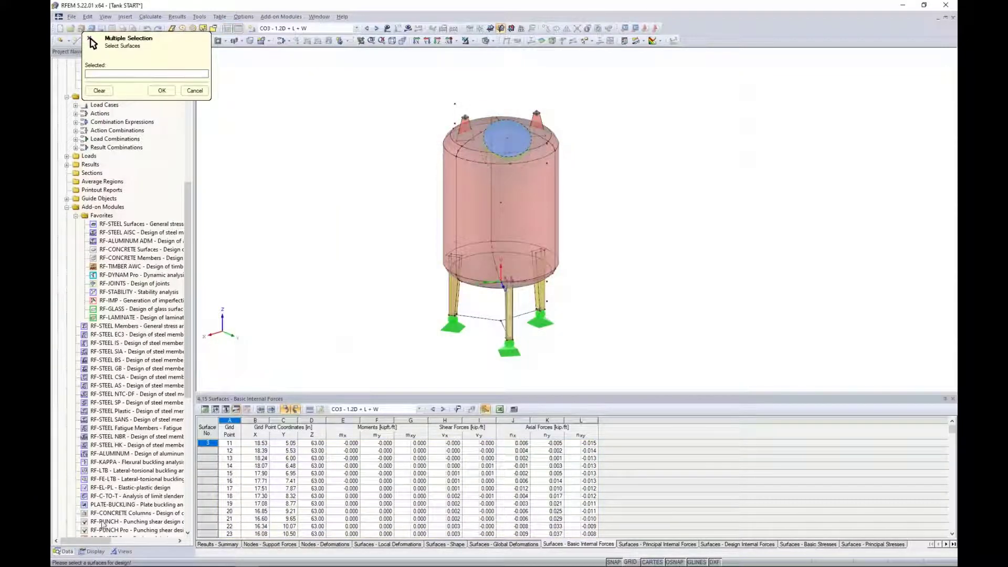
- Restrict the model visibility by surface thickness to the 0.2 in and 0.12 in surfaces
left_click(92, 552)
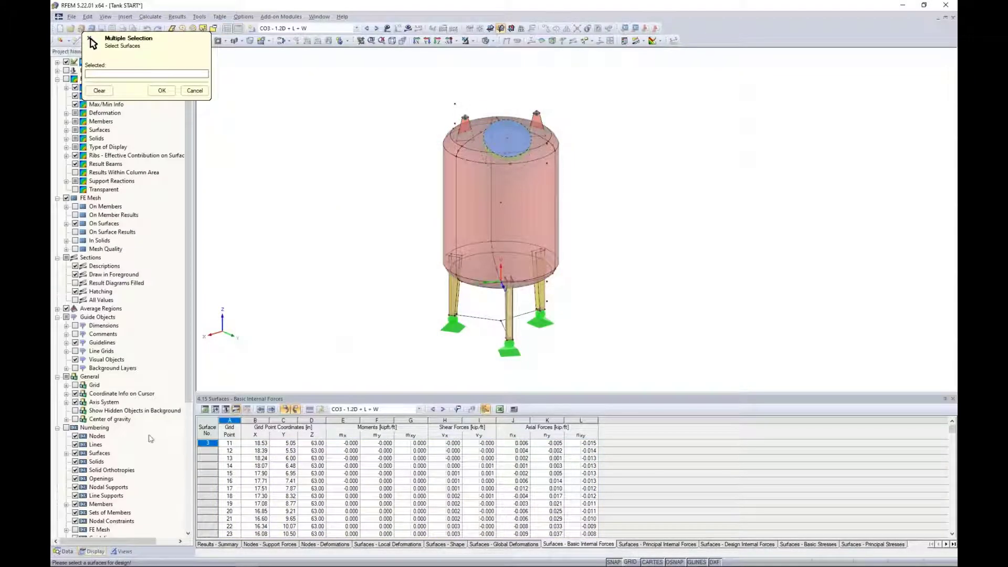
left_click(122, 552)
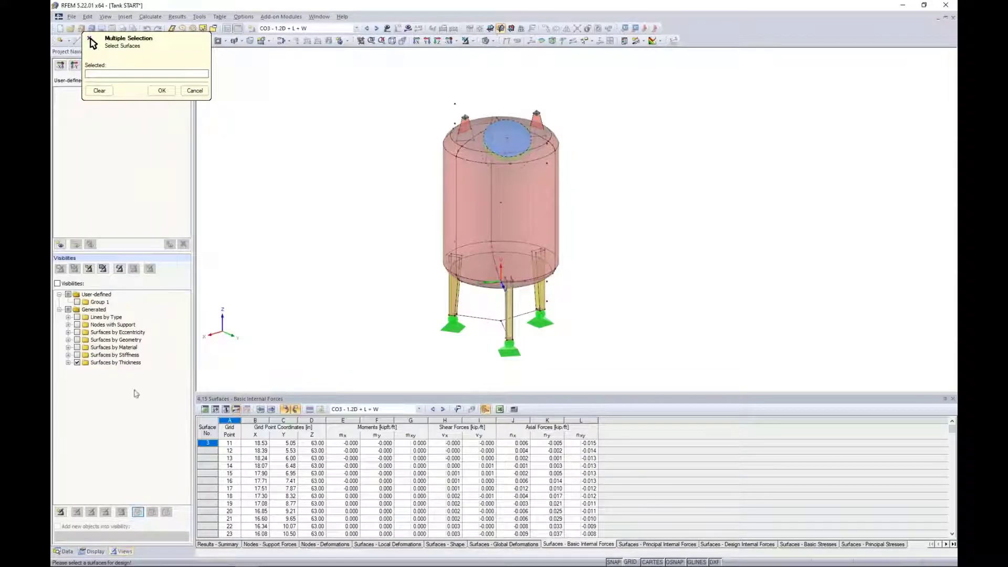
left_click(67, 362)
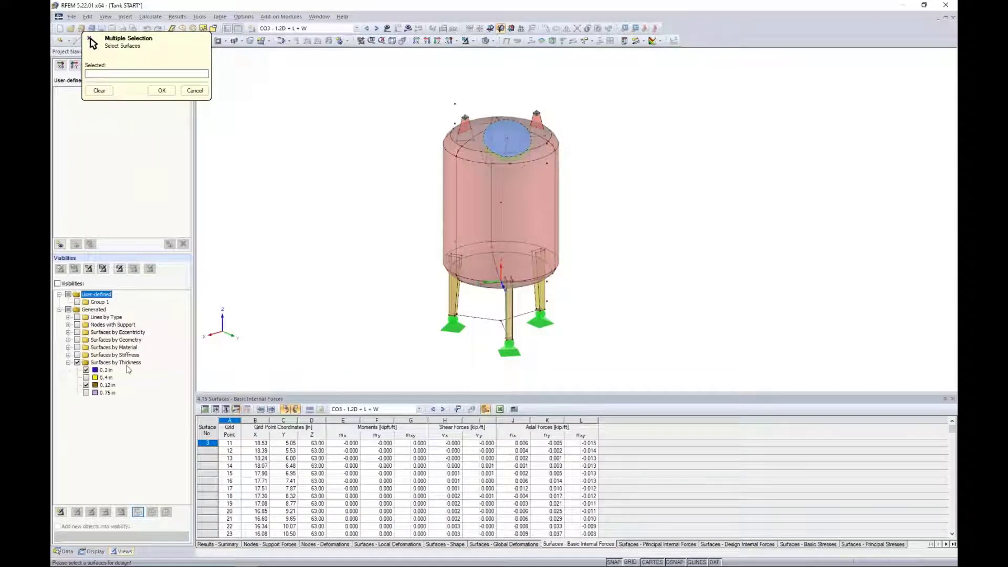
left_click(86, 370)
left_click(86, 370)
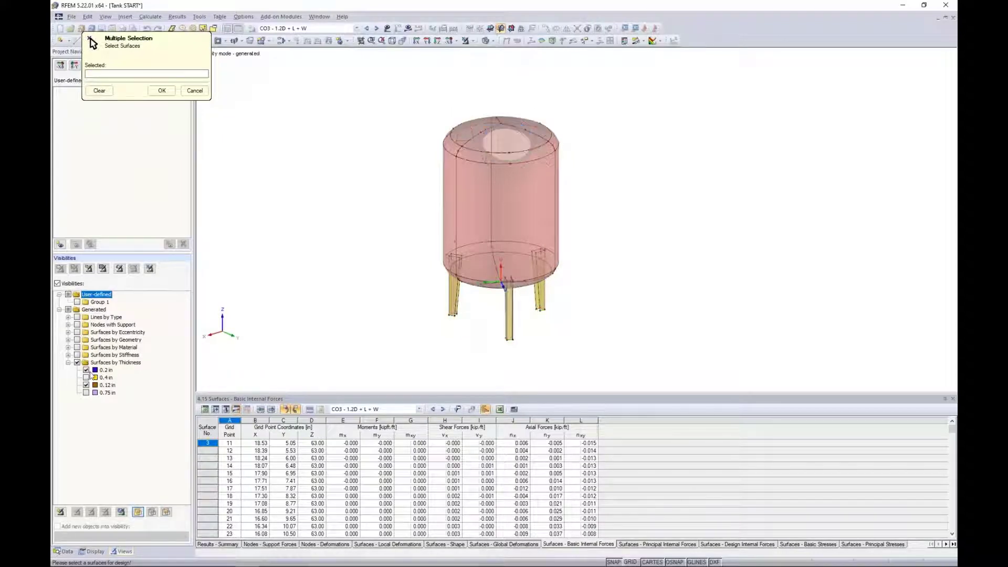
left_click(86, 385)
- Select all visible tank and leg surfaces in the model and accept them as the surfaces for design
mouse_move(408, 241)
middle_mouse_down()
mouse_move(398, 269)
mouse_move(405, 225)
middle_mouse_up()
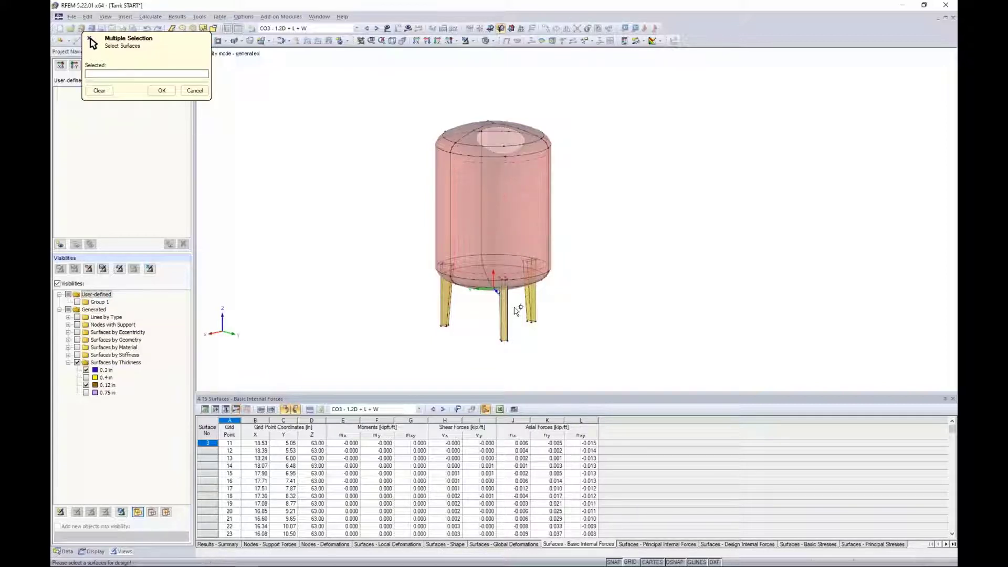
left_click_drag(600, 361, 389, 97)
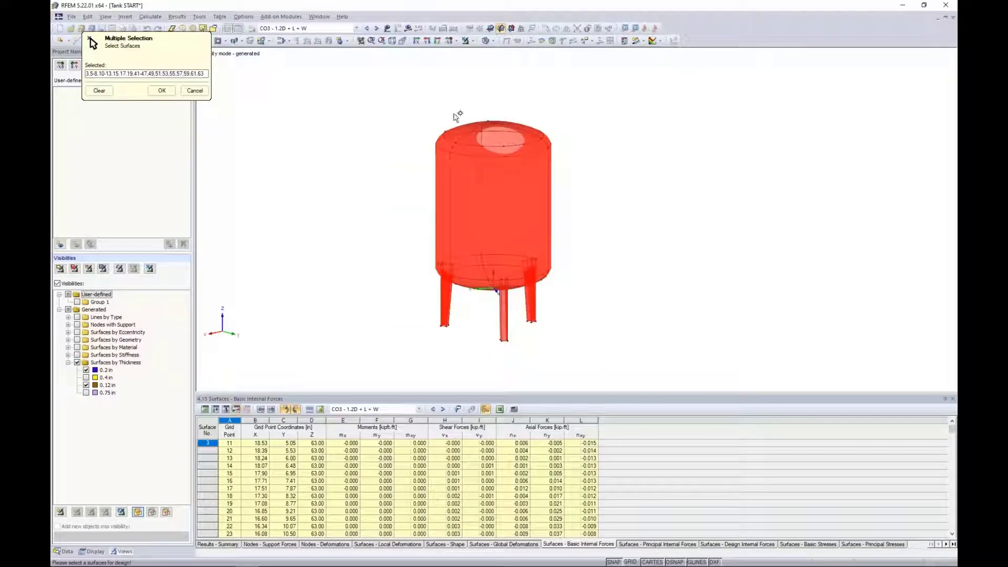
left_click(161, 91)
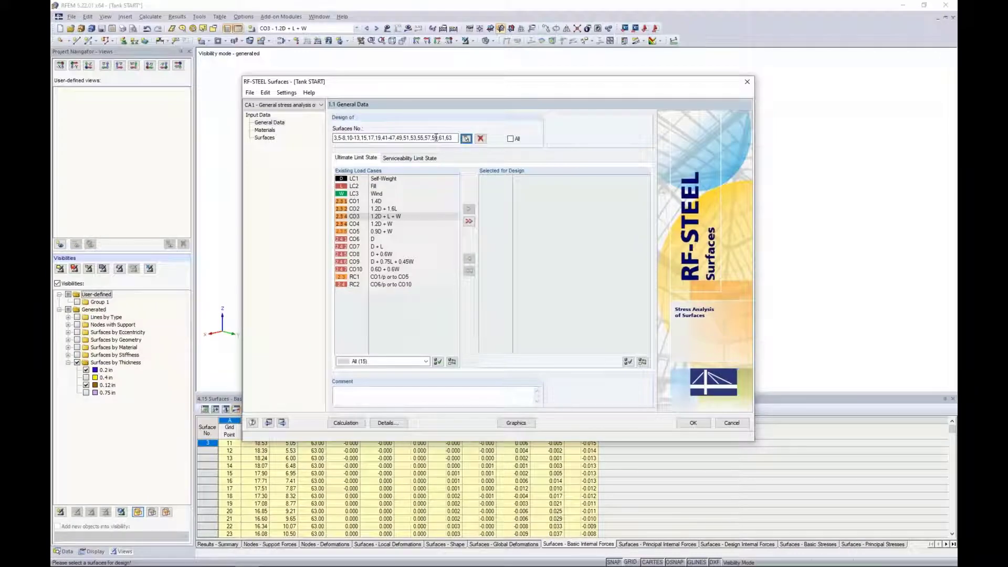
- Add load combinations CO1 through CO5 to the ultimate limit state design
left_click(344, 180)
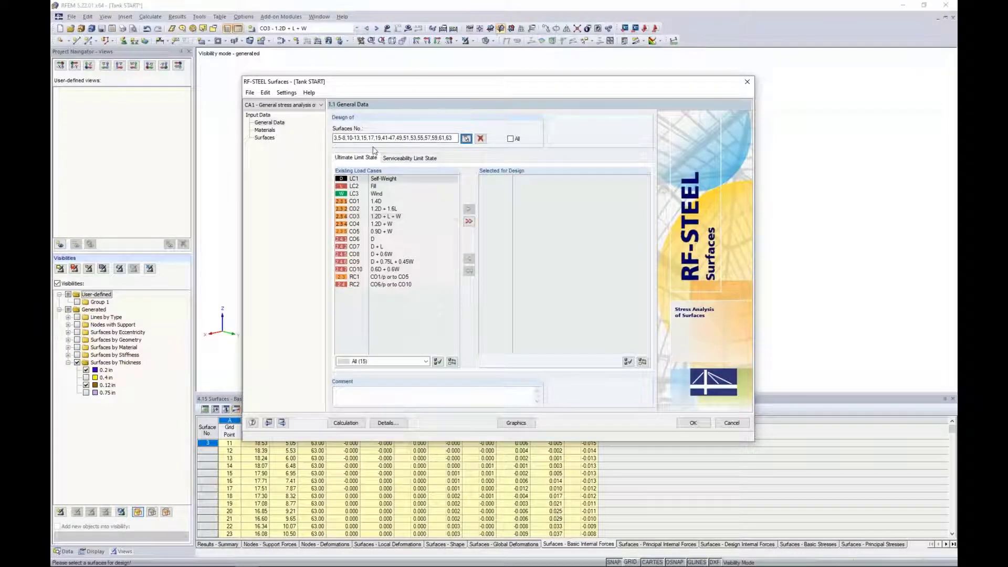
left_click(377, 201)
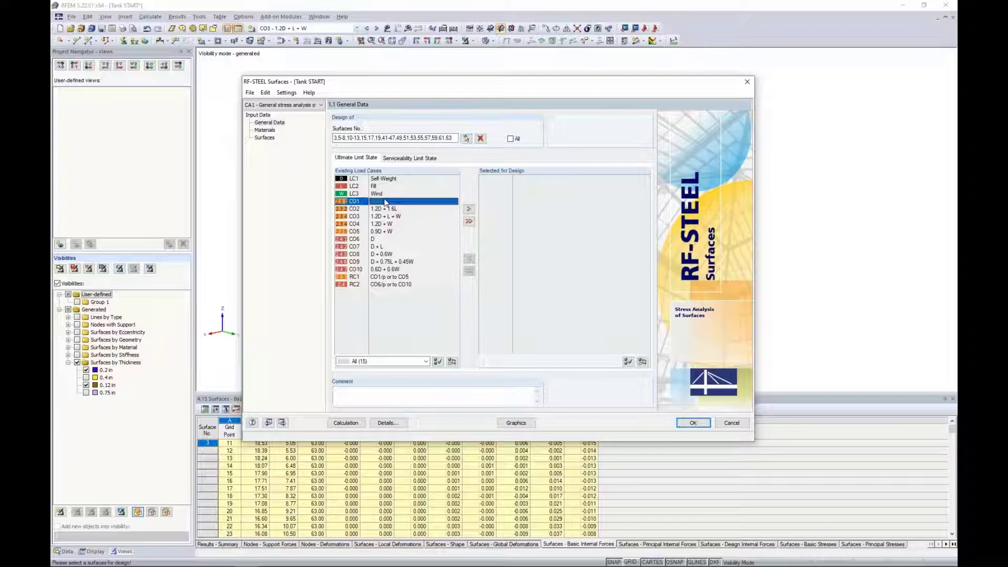
left_click(377, 231, "shift")
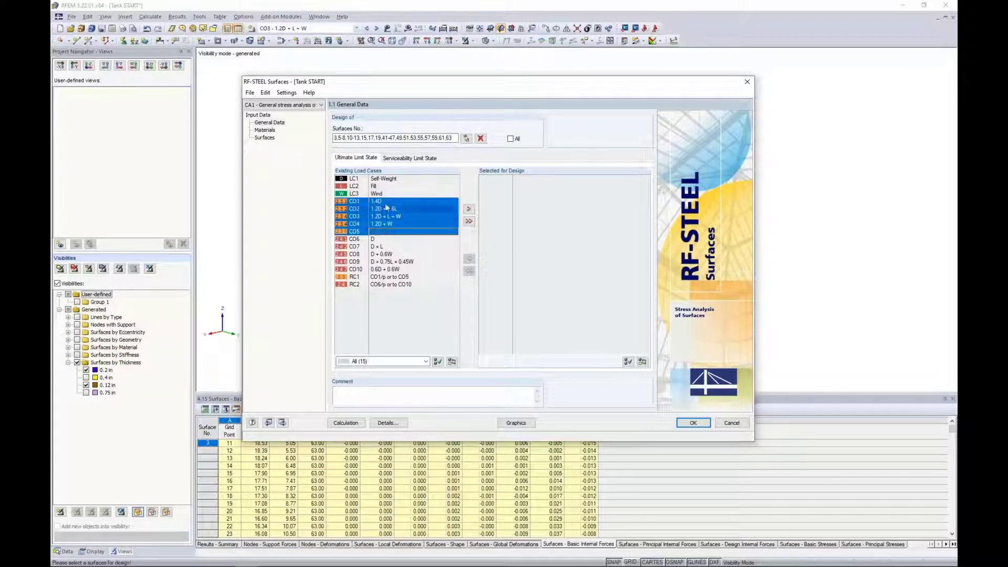
left_click(469, 209)
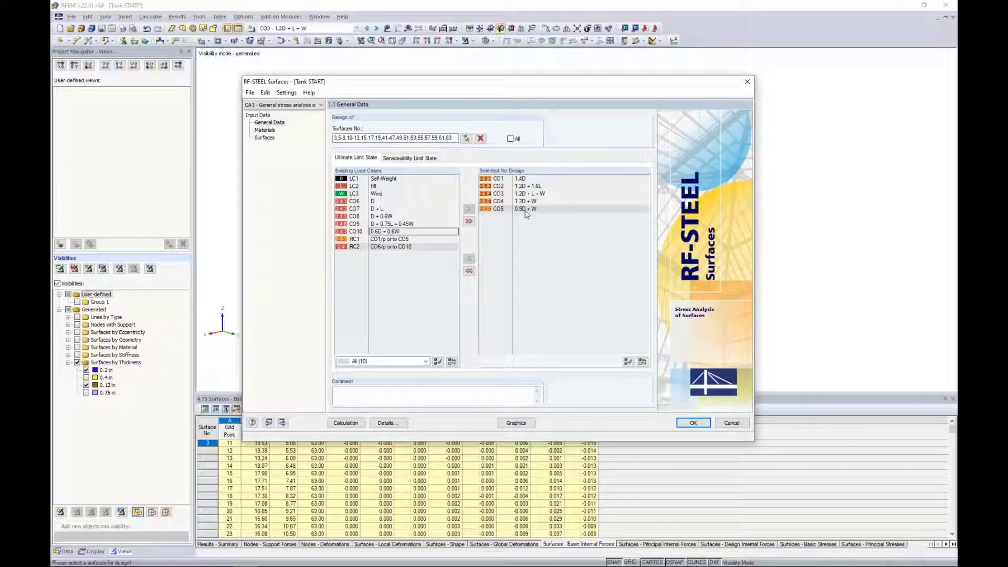
- Look over the load cases available for the serviceability limit state, and return to the ultimate limit state selection
left_click(412, 159)
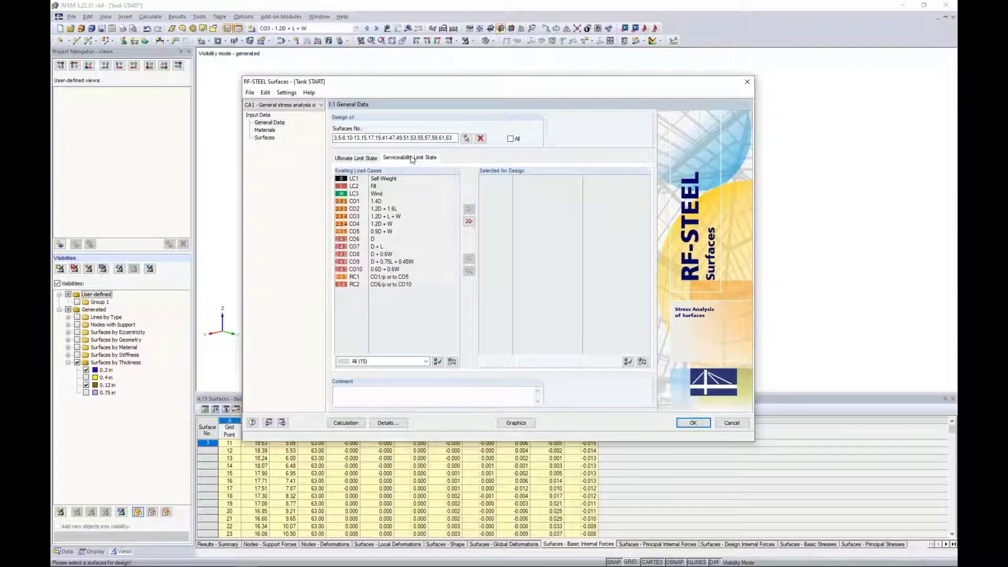
mouse_move(425, 86)
left_mouse_down()
mouse_move(434, 102)
mouse_move(445, 243)
mouse_move(436, 78)
left_mouse_up()
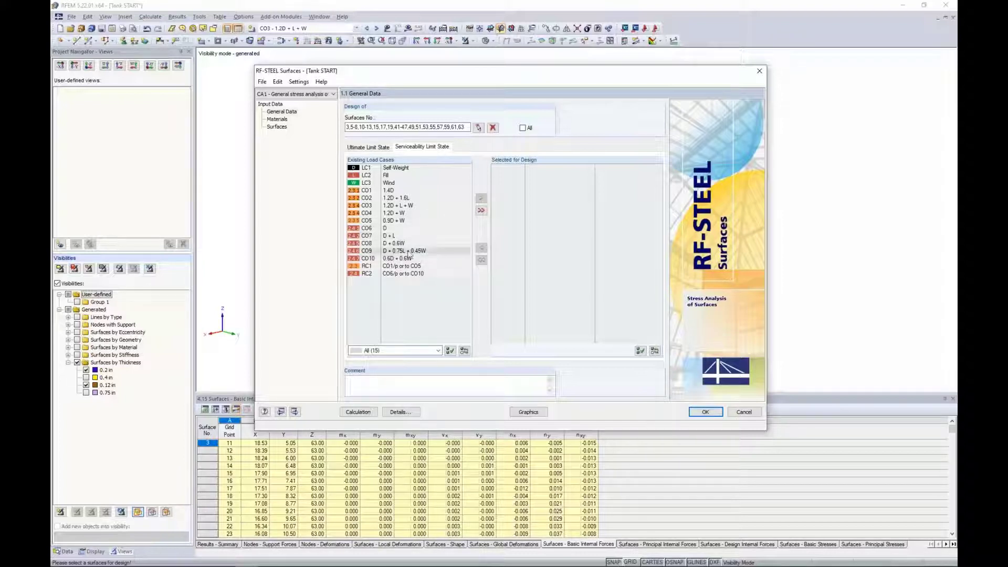
left_click(375, 149)
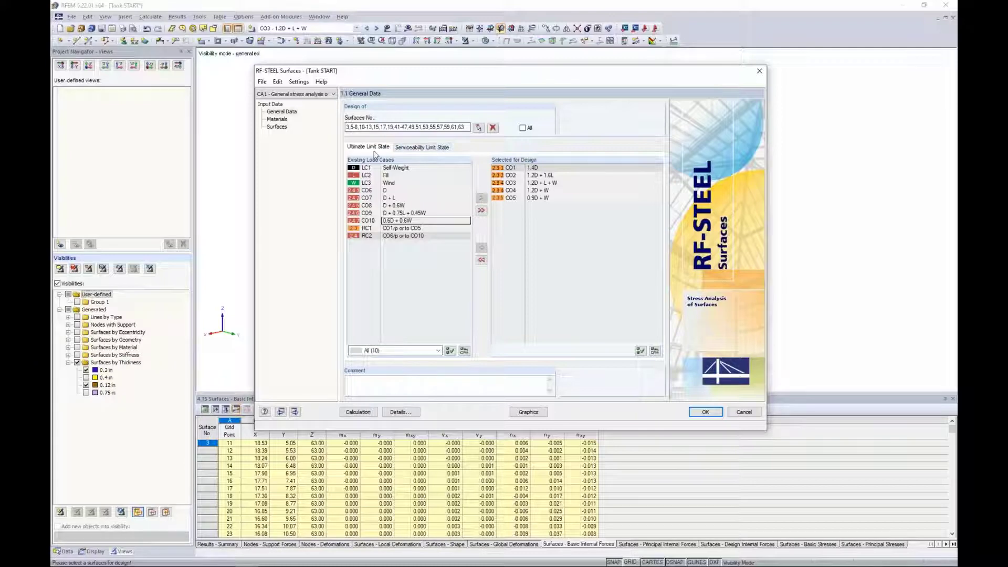
- Review the stainless steel material's full description, yield strength and limit stresses in the Materials input data
left_click(275, 120)
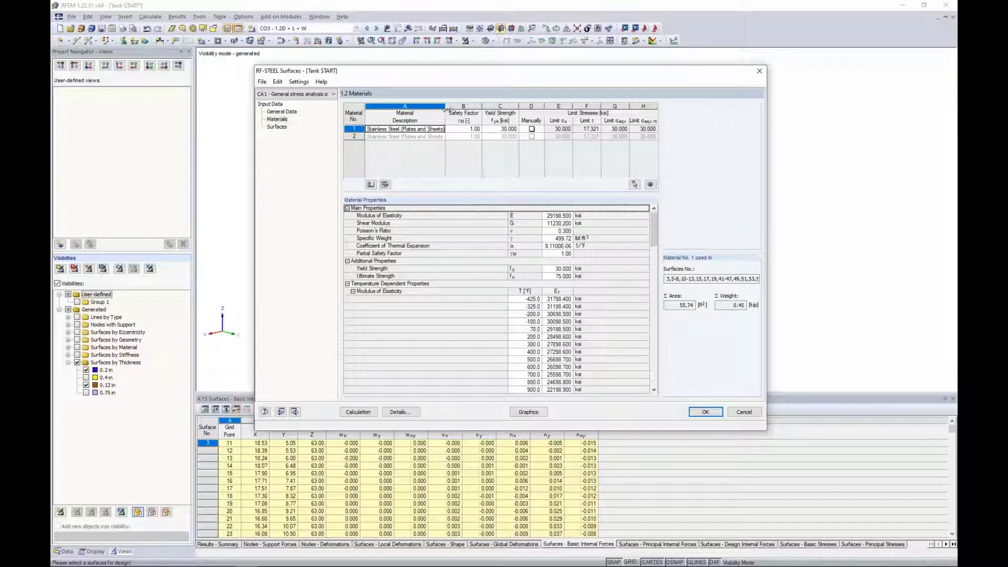
left_click_drag(447, 108, 466, 108)
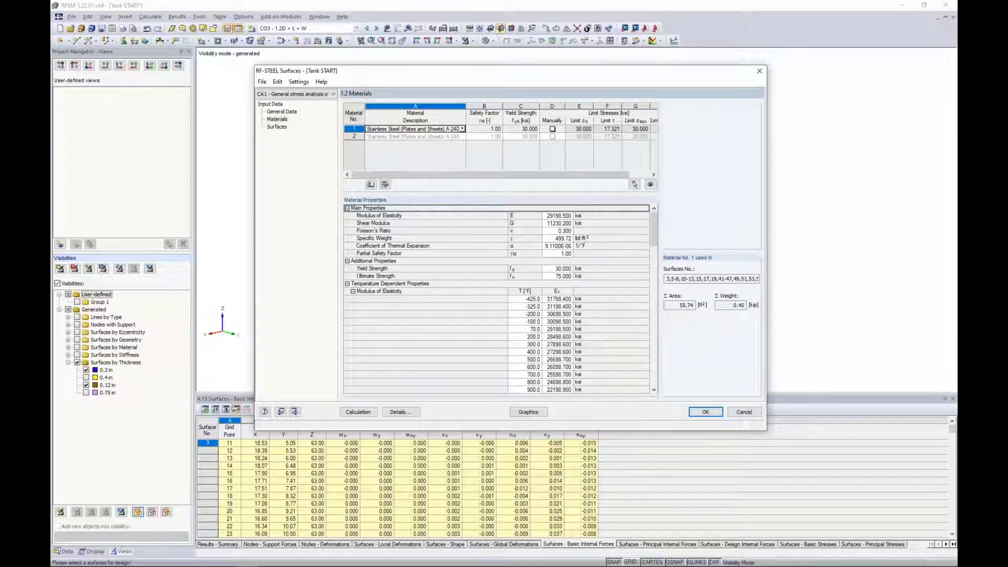
left_click_drag(465, 109, 447, 108)
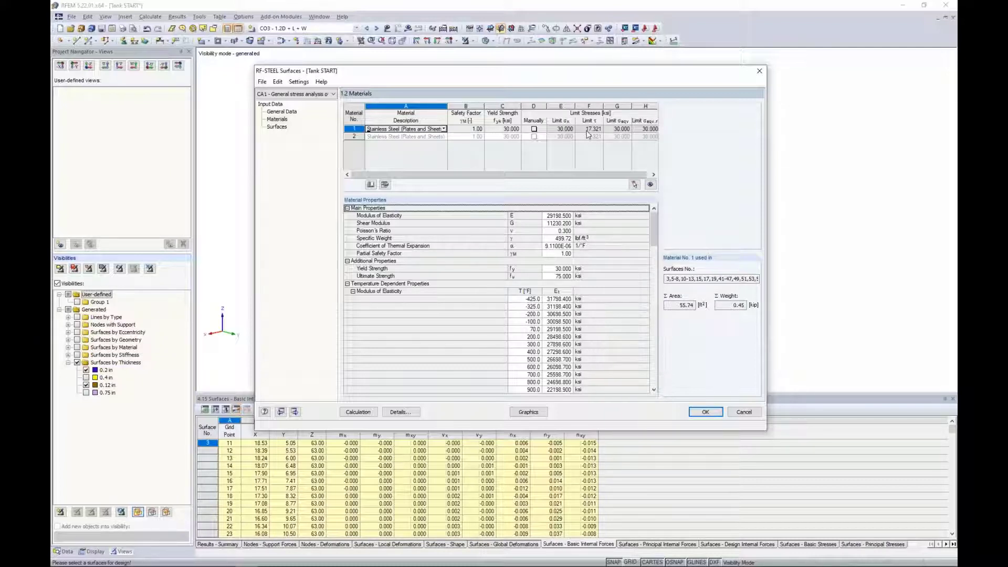
- Try the manual definition of limit stresses for material 1, and deactivate it without entering values
left_click(534, 130)
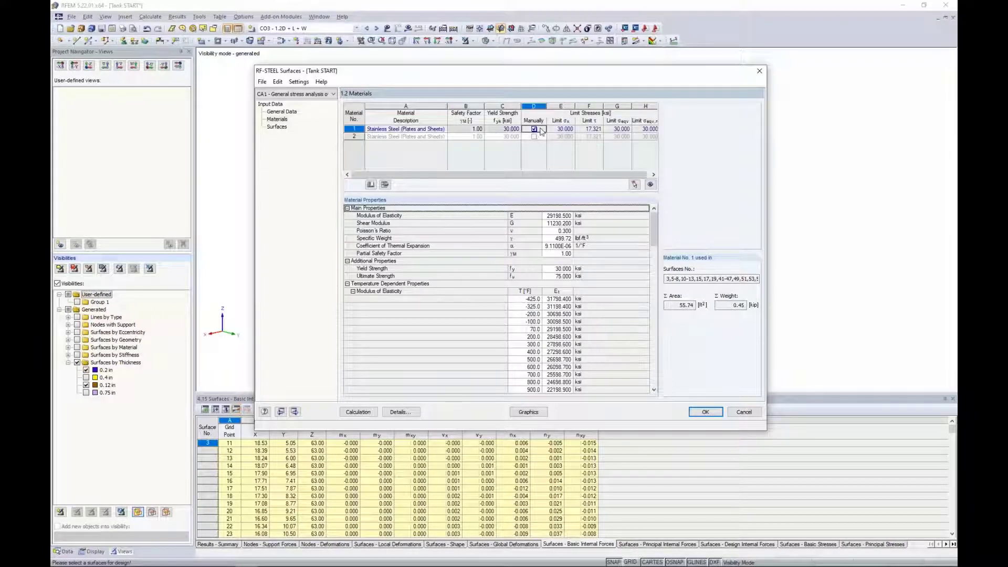
left_click(586, 129)
left_click(565, 129)
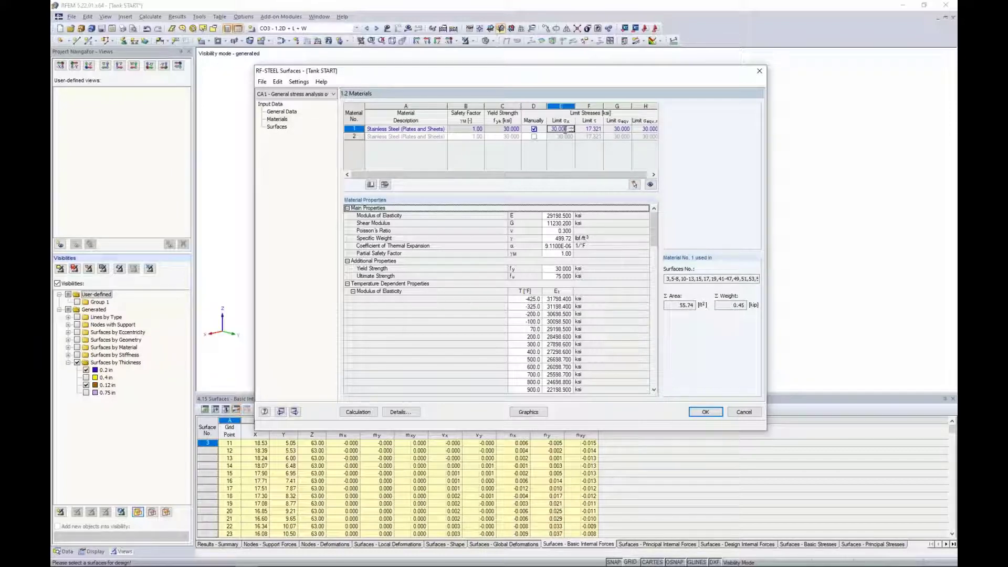
left_click(534, 129)
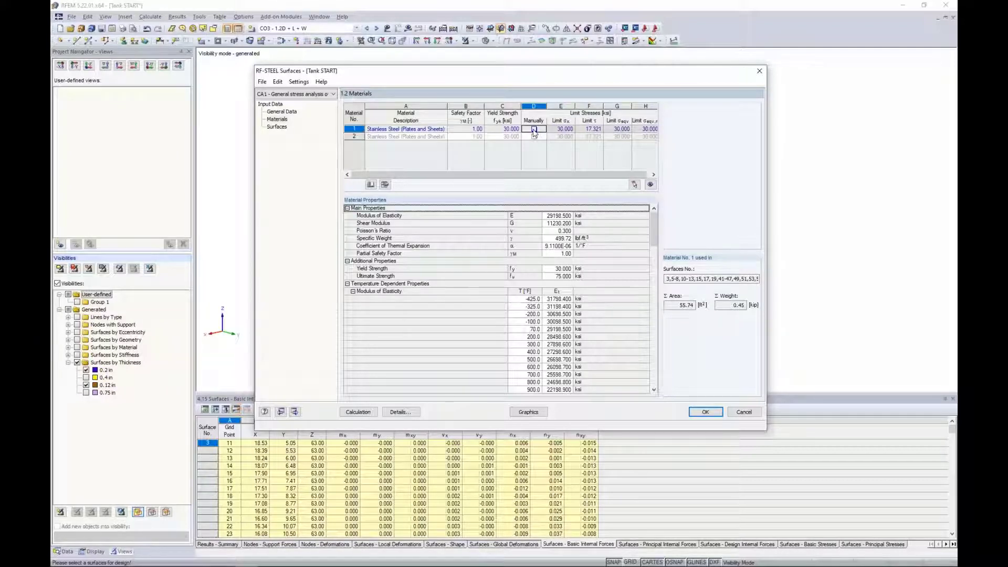
- Try three thickness ranges for the yield strengths and limit stresses of material 1, and cancel the material edit
left_click(384, 184)
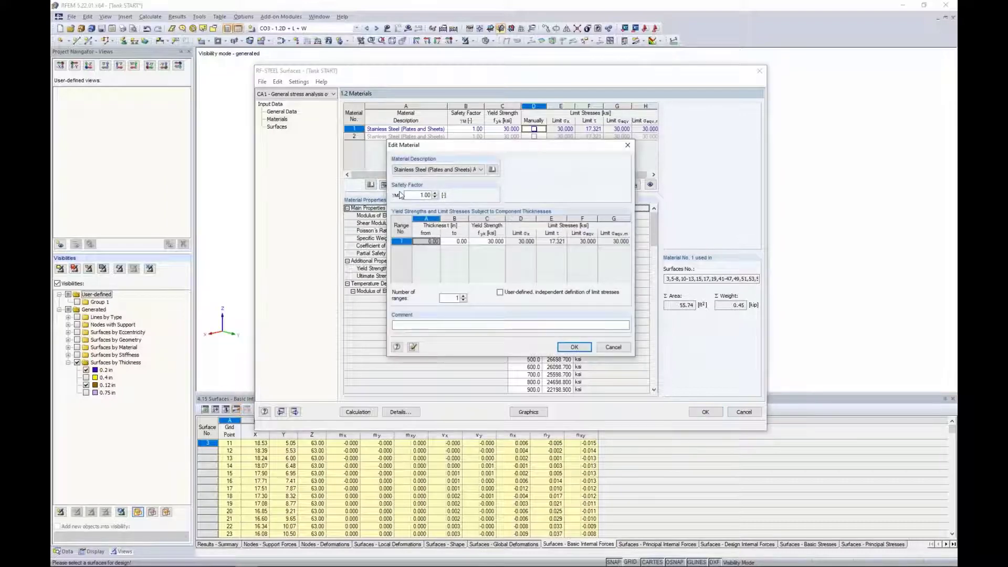
left_click(463, 296)
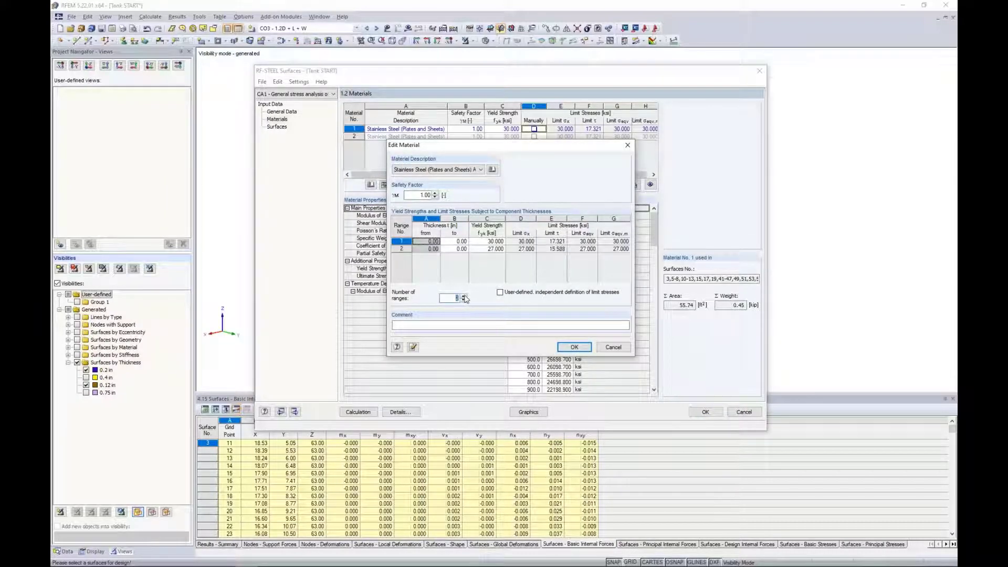
left_click(463, 296)
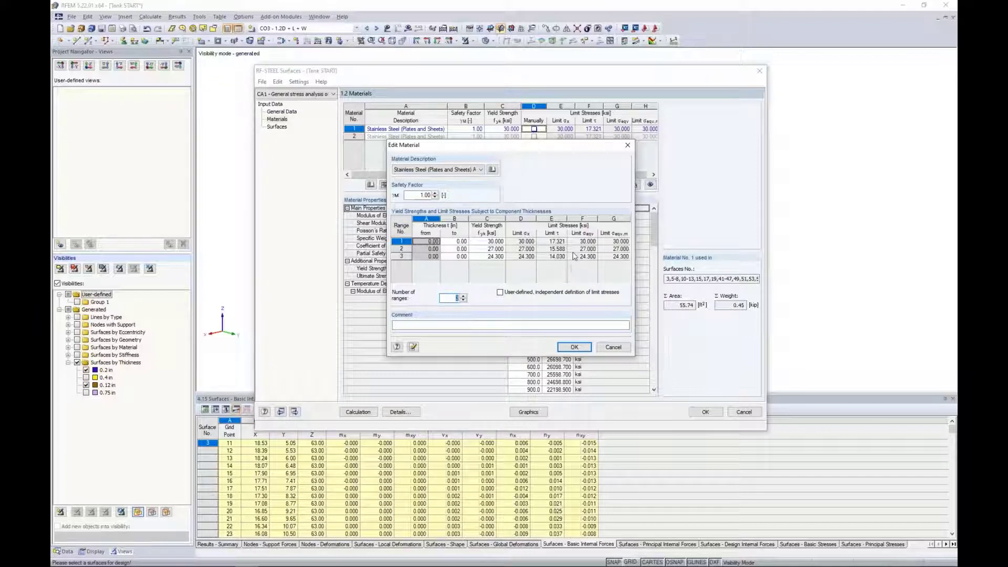
left_click(613, 347)
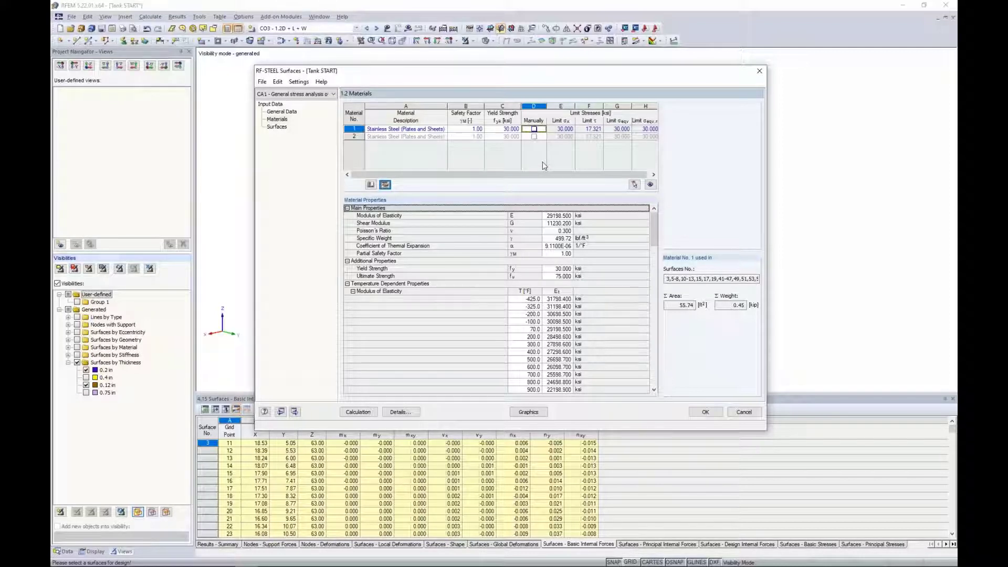
- Check the thickness optimization parameters for surface 3 in the Surfaces input data, and deactivate its optimization
left_click(279, 128)
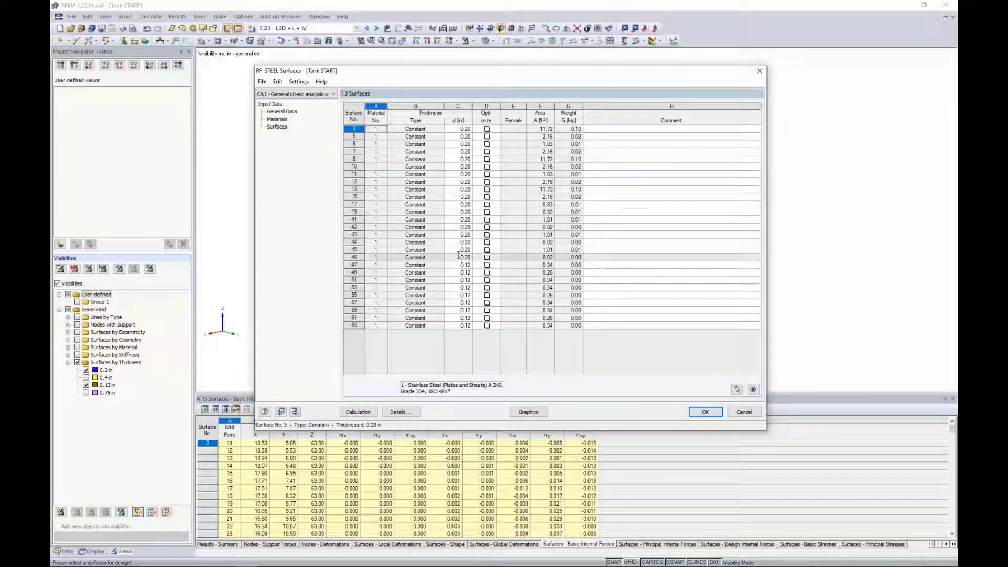
left_click(486, 129)
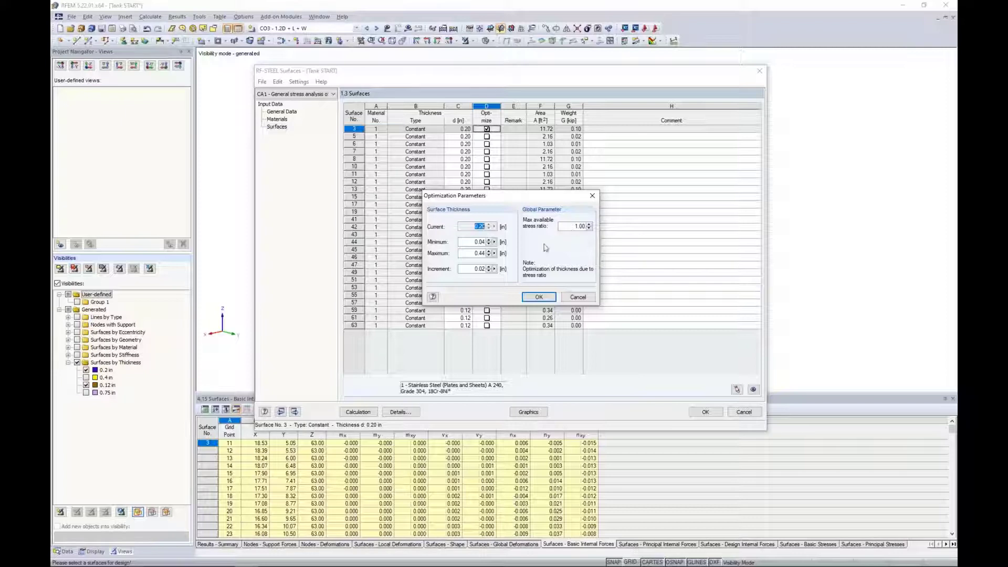
left_click(579, 297)
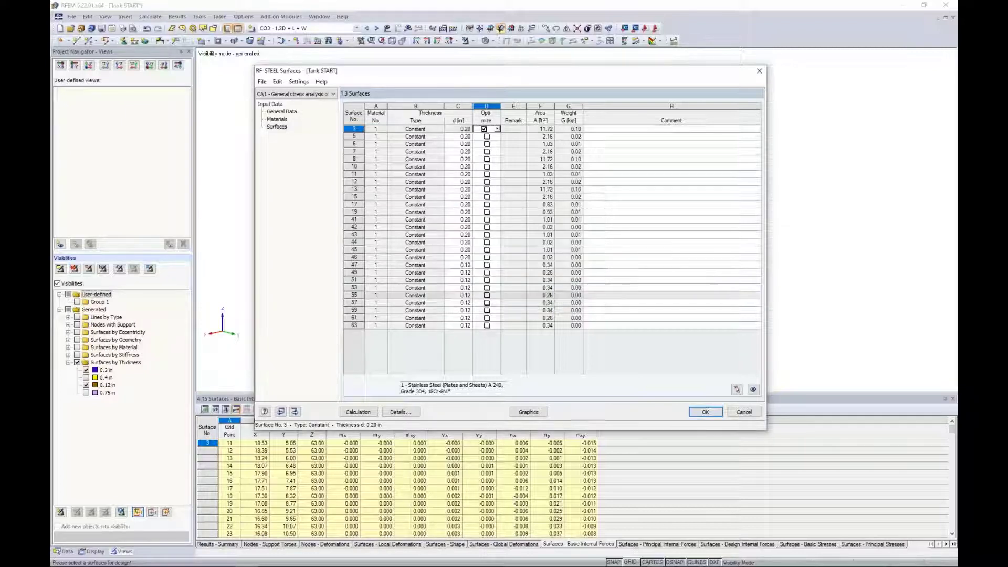
left_click(484, 129)
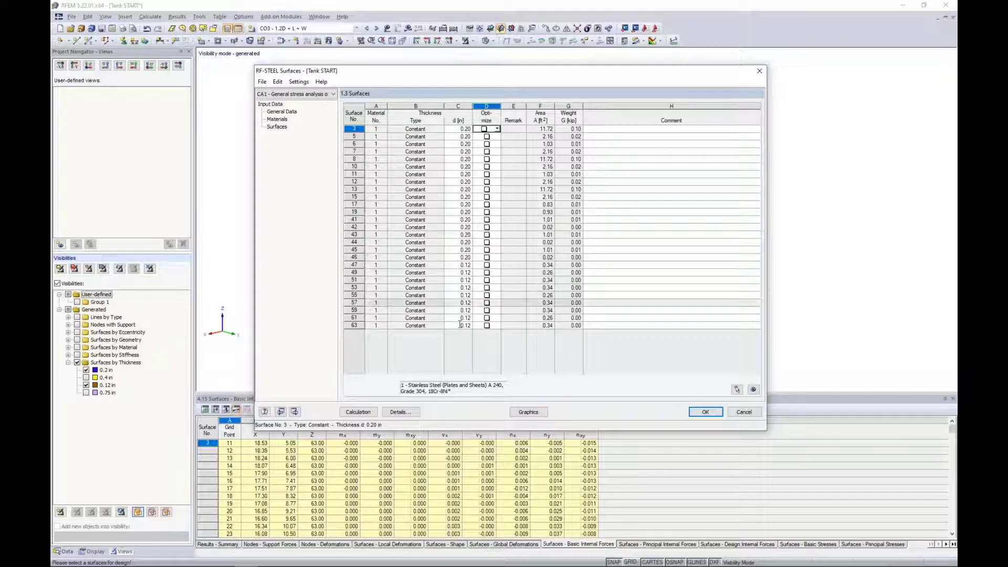
- Calculate the surface stress analysis, and view the stresses by material and by surface with the model uncovered
left_click(358, 412)
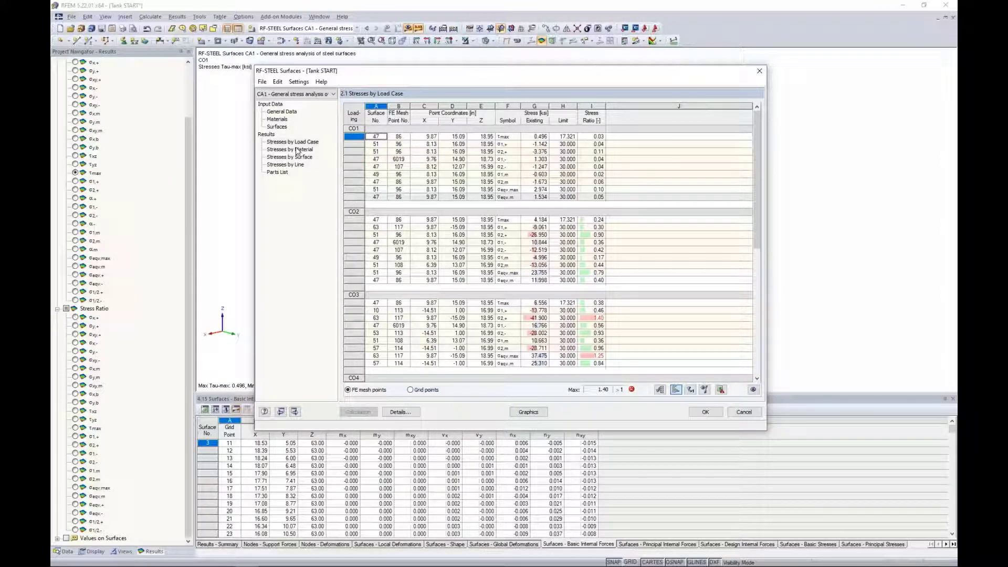
left_click(297, 149)
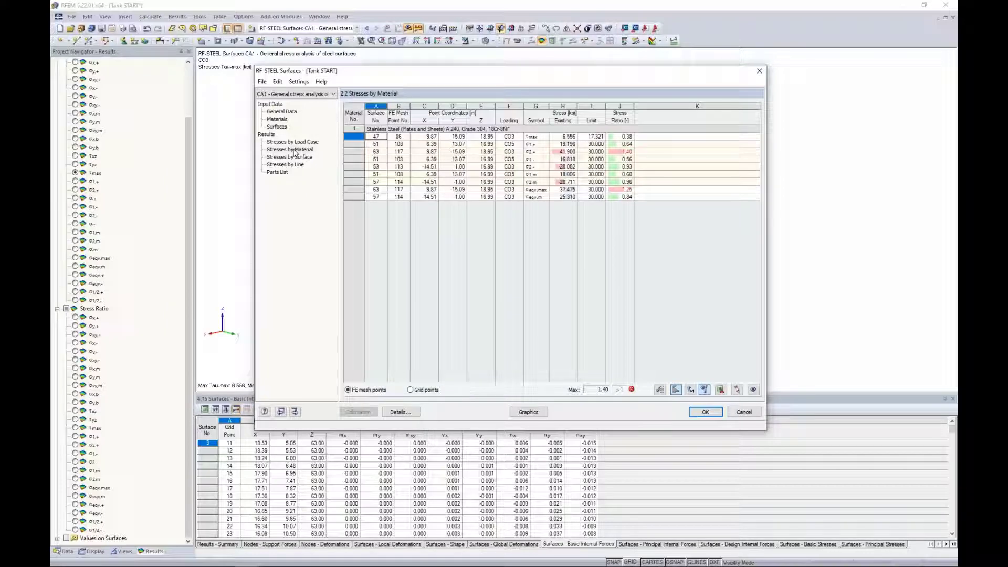
left_click(294, 157)
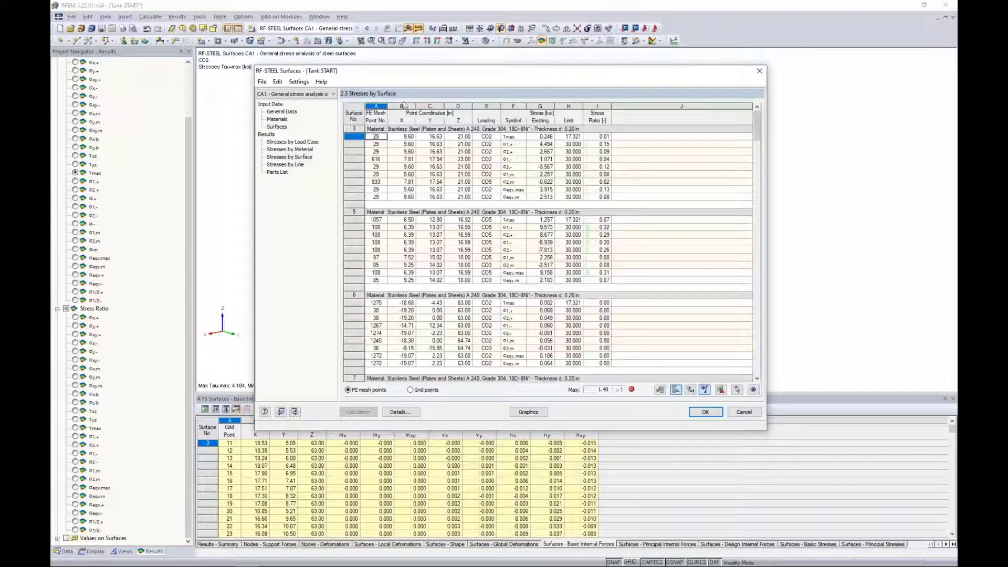
left_click_drag(408, 76, 393, 305)
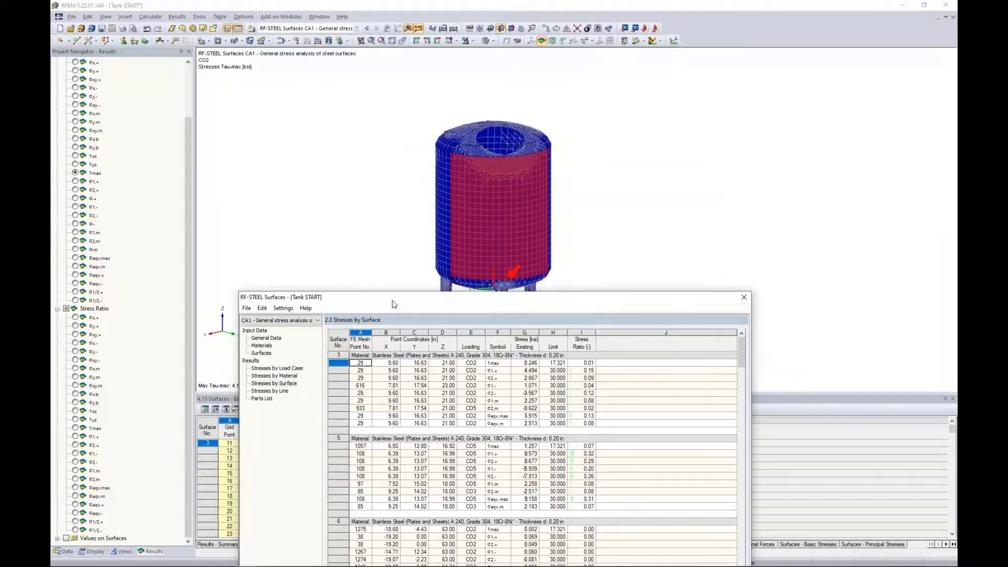
- Show the σ1,m and σeqv,max stresses of surface 3 and the σ2,+ stress of surface 5 on the model, and uncover the full results table
left_click(473, 401)
left_click(472, 416)
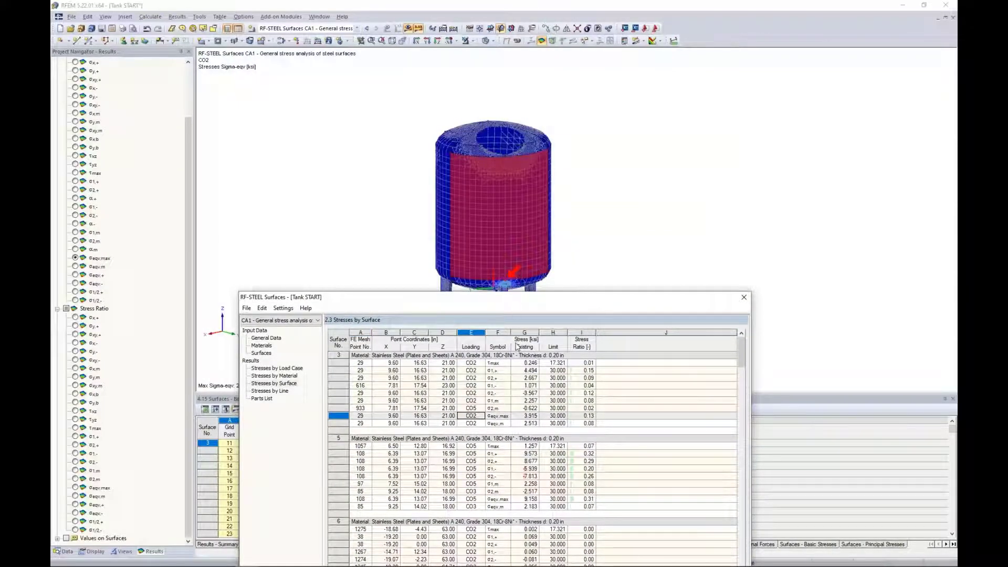
left_click(475, 461)
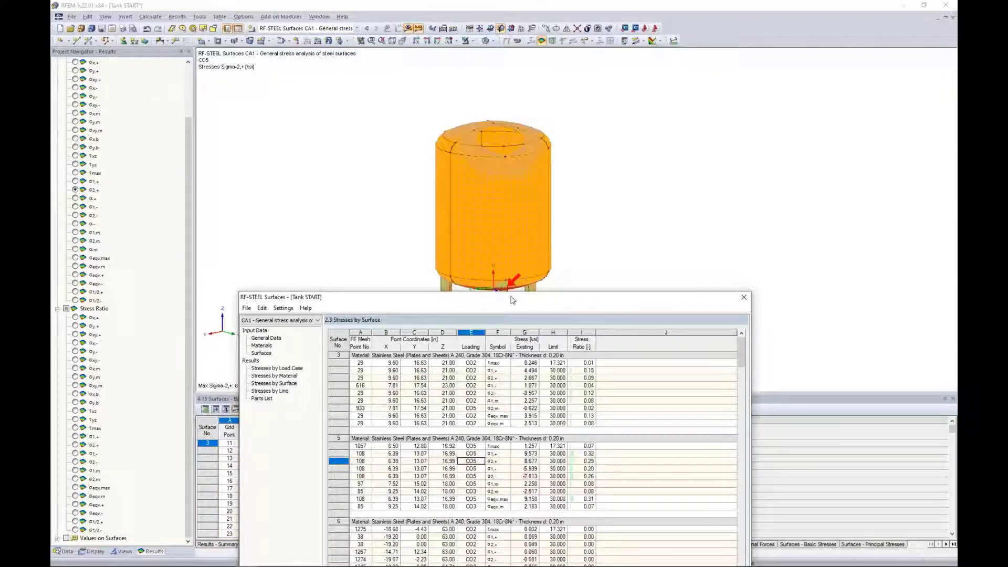
left_click_drag(521, 305, 528, 284)
left_click_drag(530, 109, 513, 88)
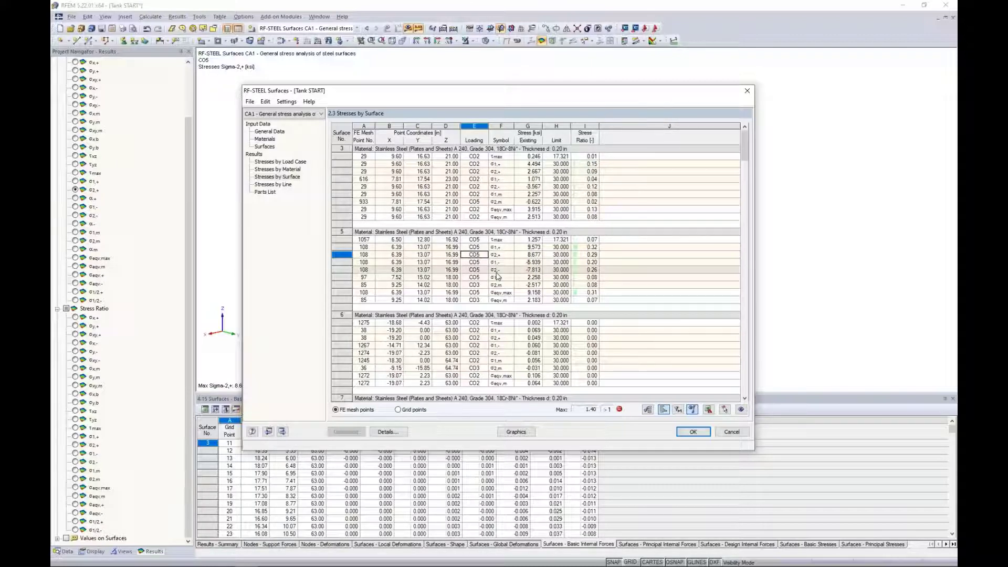
- Check which stresses are calculated and the equivalent stress hypothesis in the calculation details, and leave them without changes
left_click(388, 431)
scroll(402, 238, "down", 5)
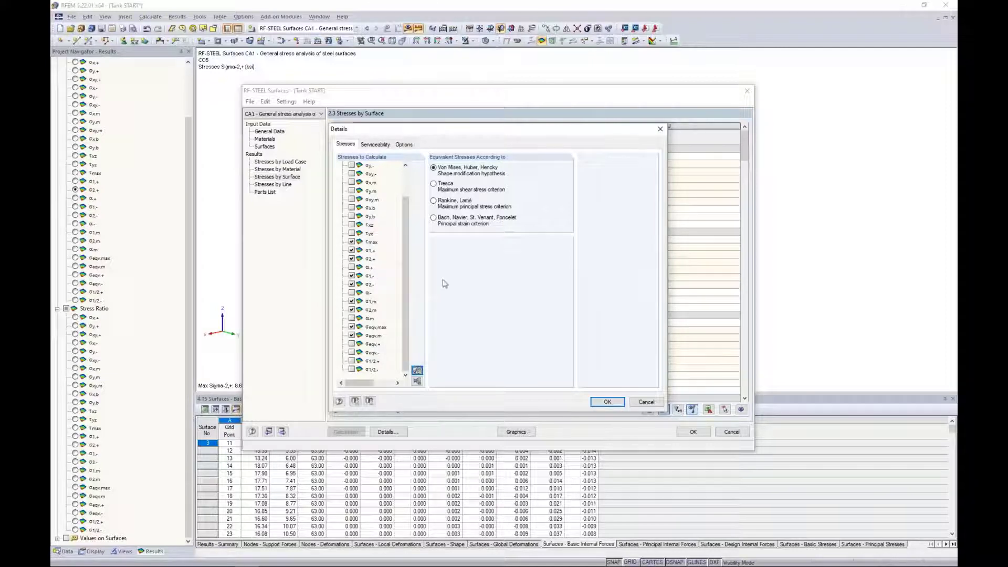
left_click(645, 403)
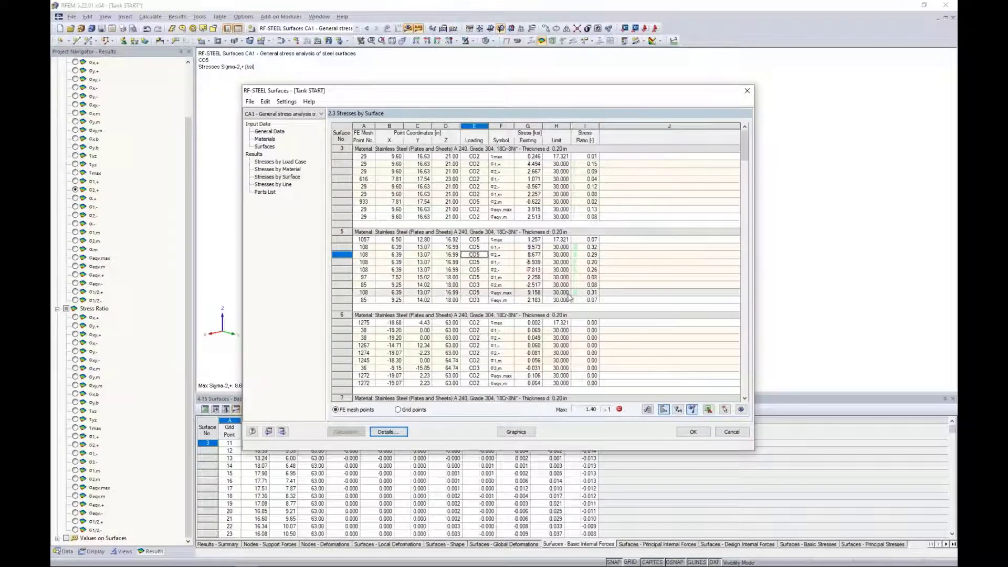
- Filter the stresses by surface to only the rows with a stress ratio greater than 1
left_click_drag(745, 156, 743, 231)
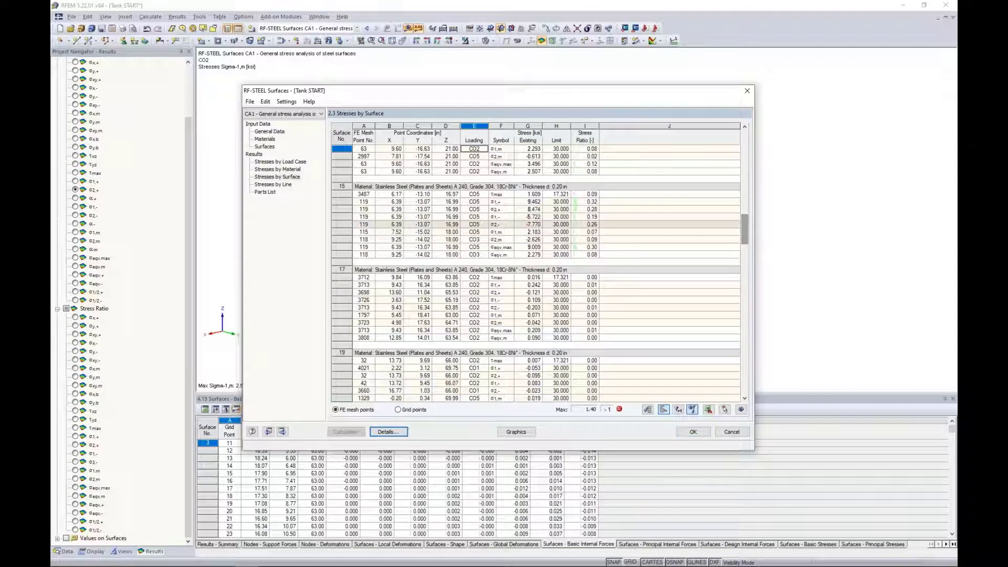
left_click(678, 410)
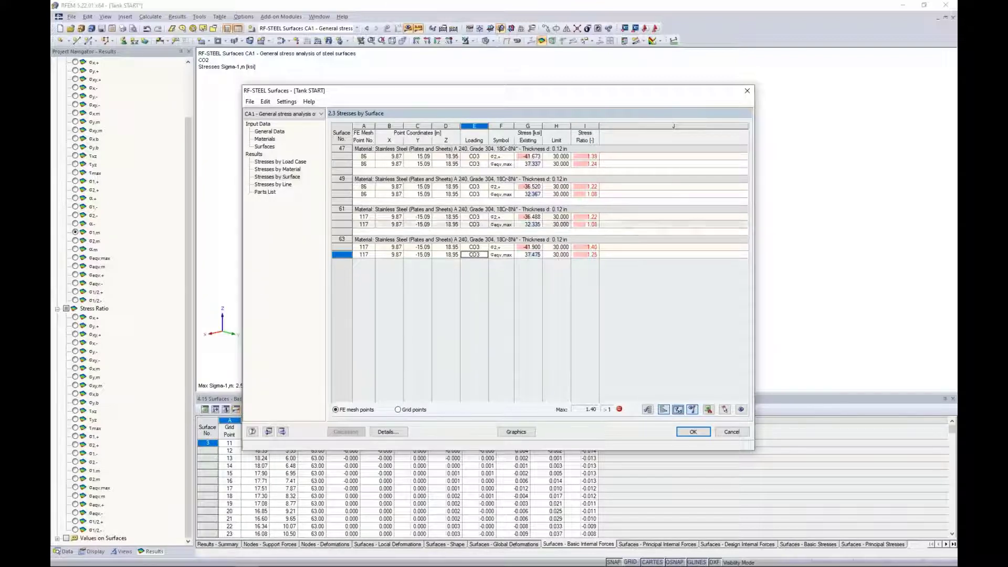
- Show surface 47's maximum equivalent stress graphically on the tank with the colour scale, using the RF-STEEL Surfaces CA1 results
left_click(528, 165)
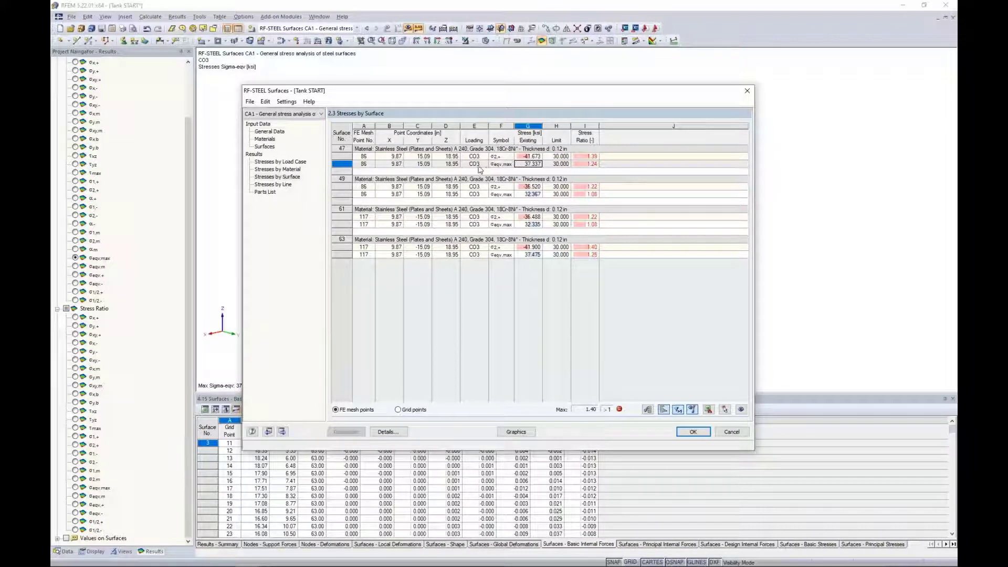
left_click(516, 432)
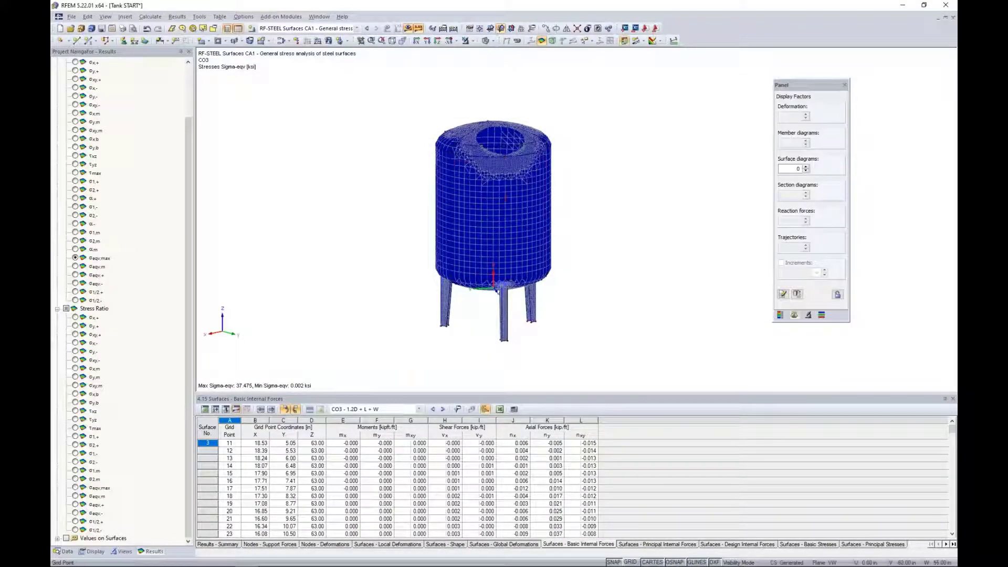
left_click(780, 316)
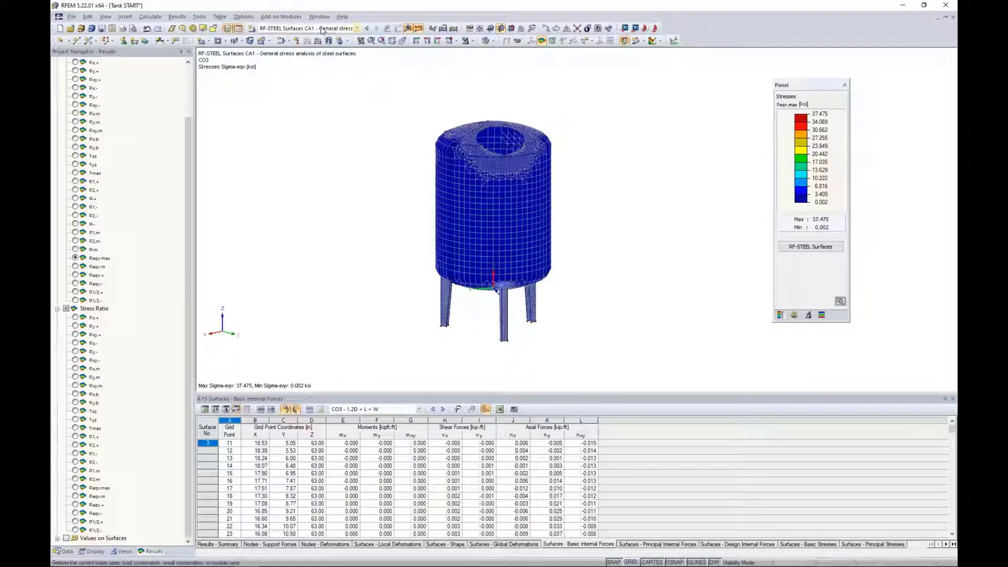
left_click(357, 28)
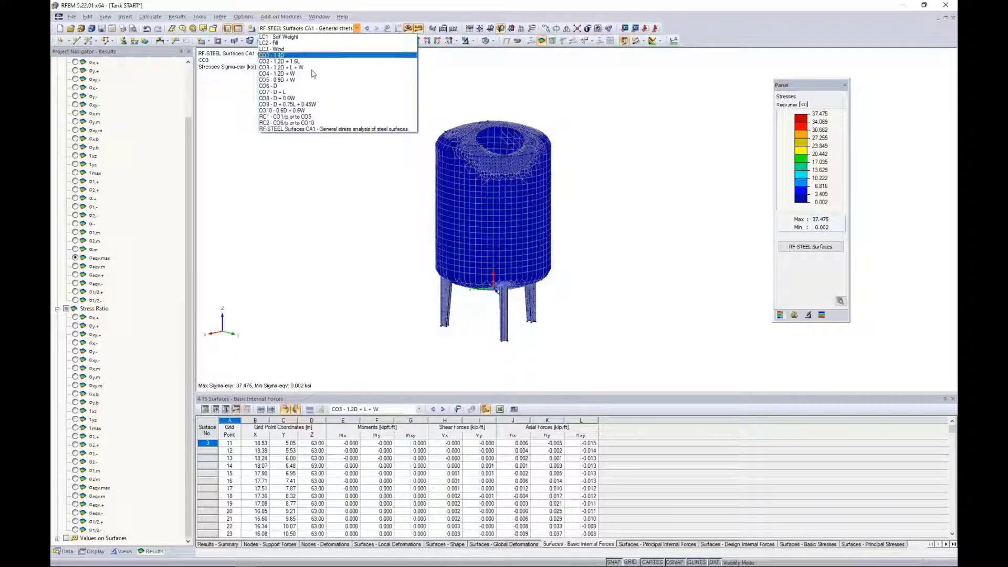
left_click(294, 129)
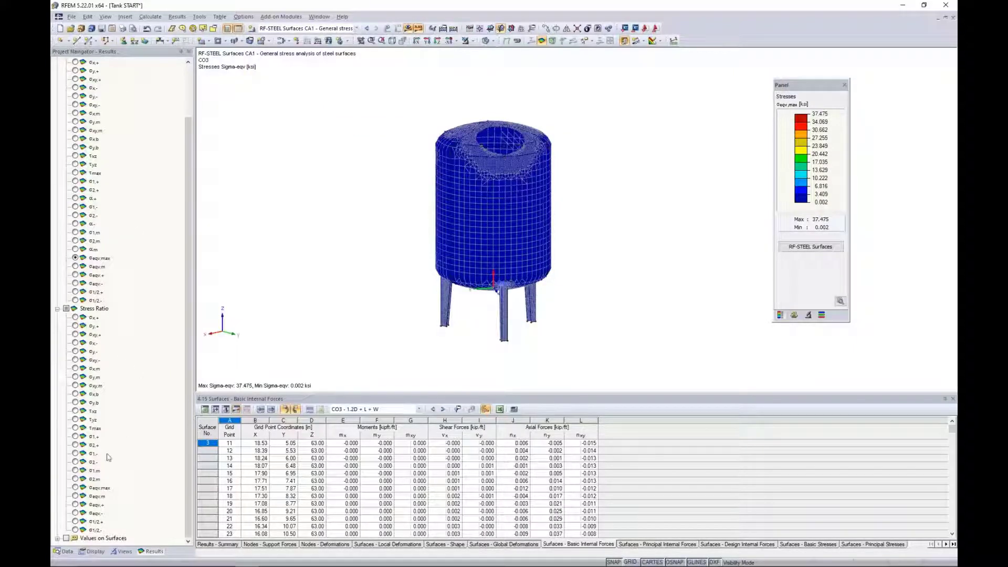
- Examine the stress concentration where the front leg meets the tank bottom, and select the adjoining tank shell surface
scroll(502, 292, "up", 6)
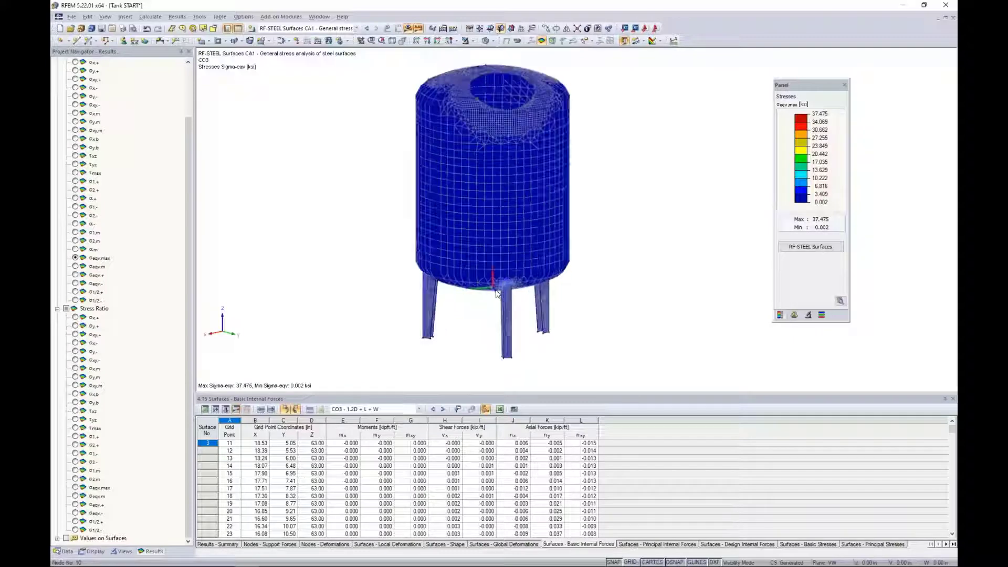
scroll(502, 292, "up", 2)
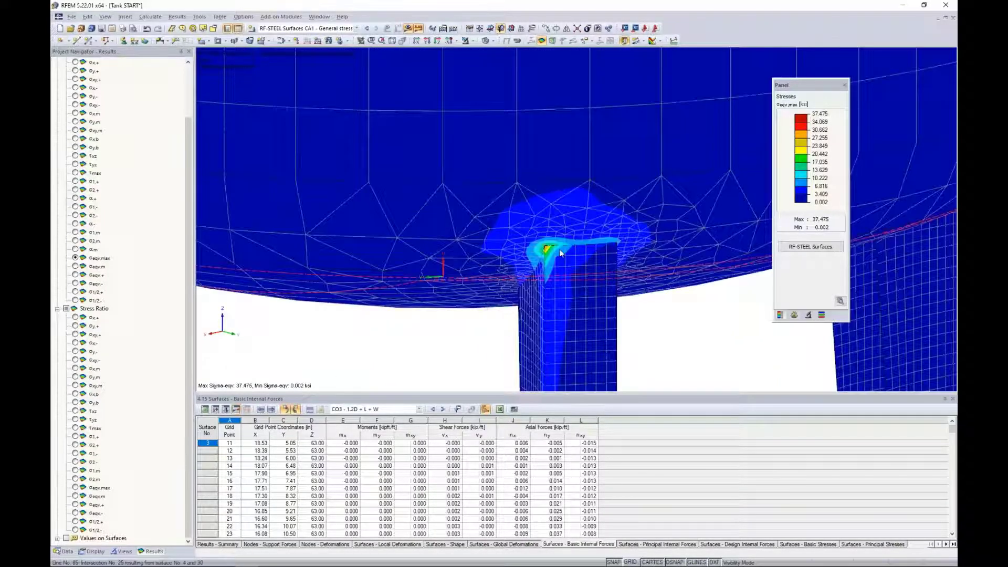
scroll(501, 273, "up", 3)
scroll(502, 270, "up", 4)
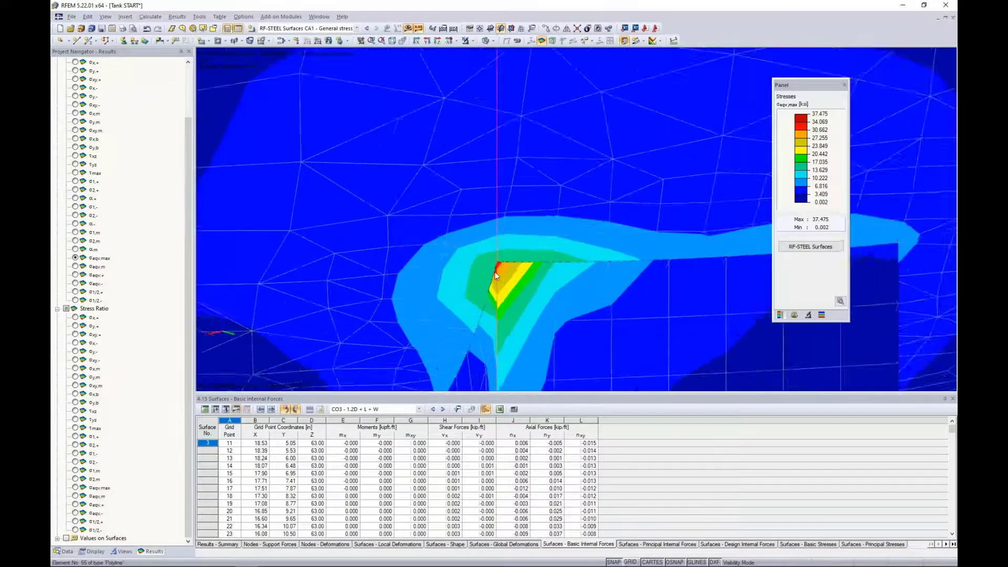
scroll(506, 264, "down", 5)
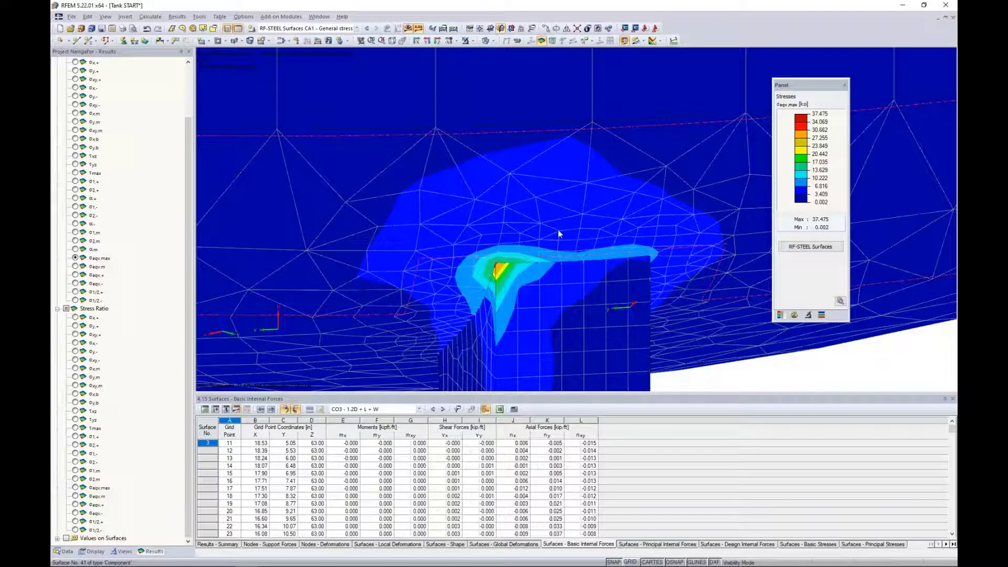
scroll(559, 234, "down", 3)
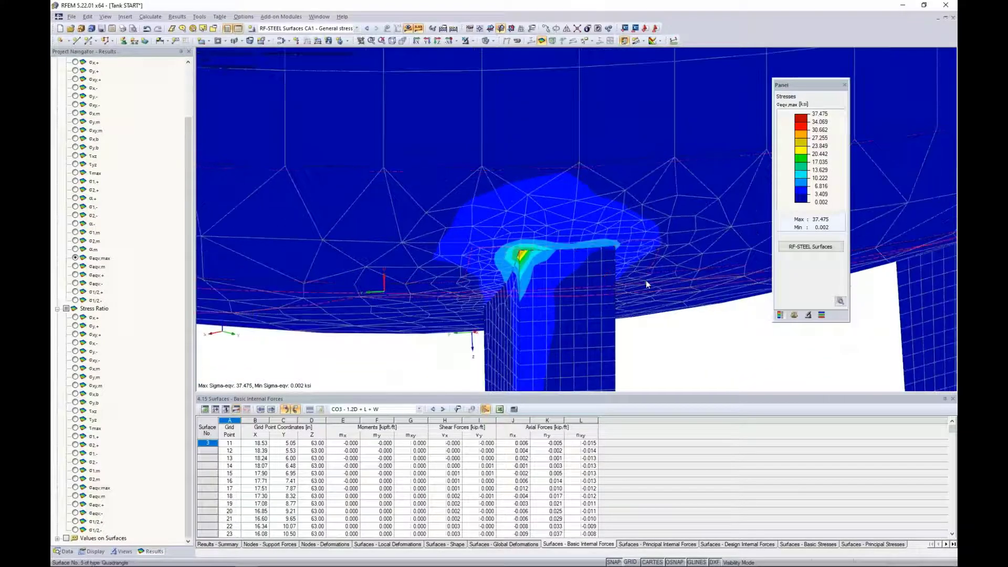
middle_click_drag(706, 354, 695, 367, "ctrl")
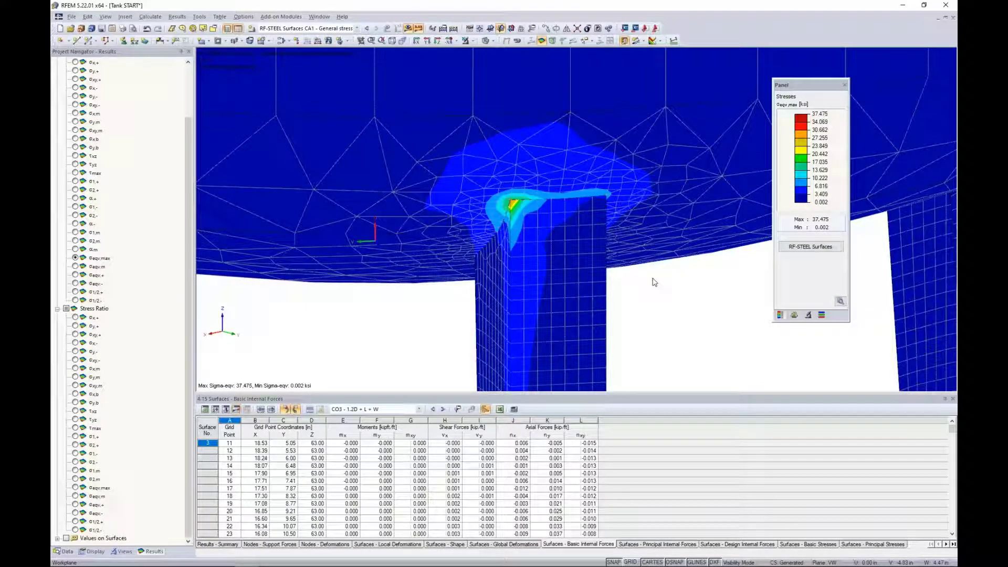
scroll(507, 203, "up", 3)
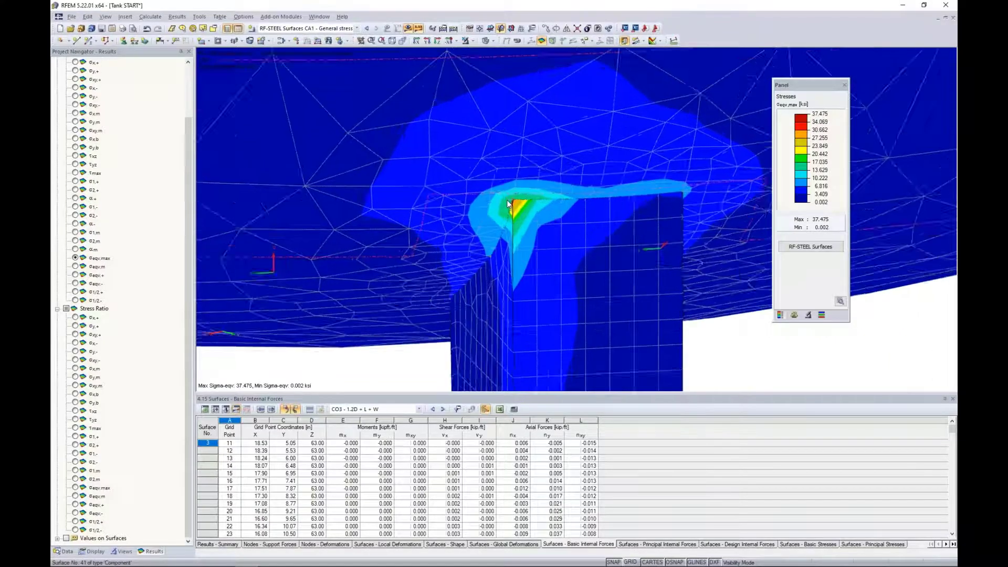
scroll(508, 204, "up", 1)
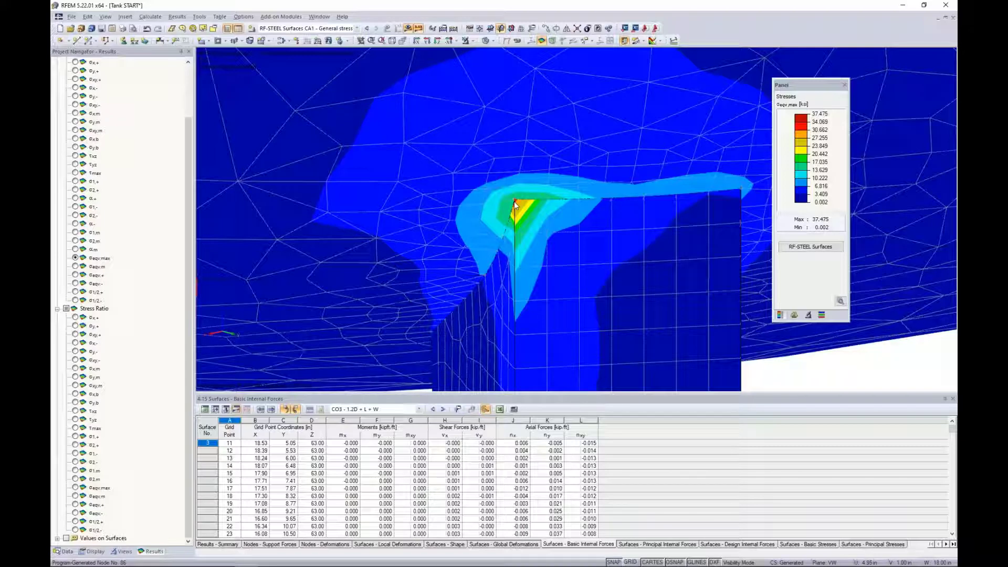
left_click(484, 187)
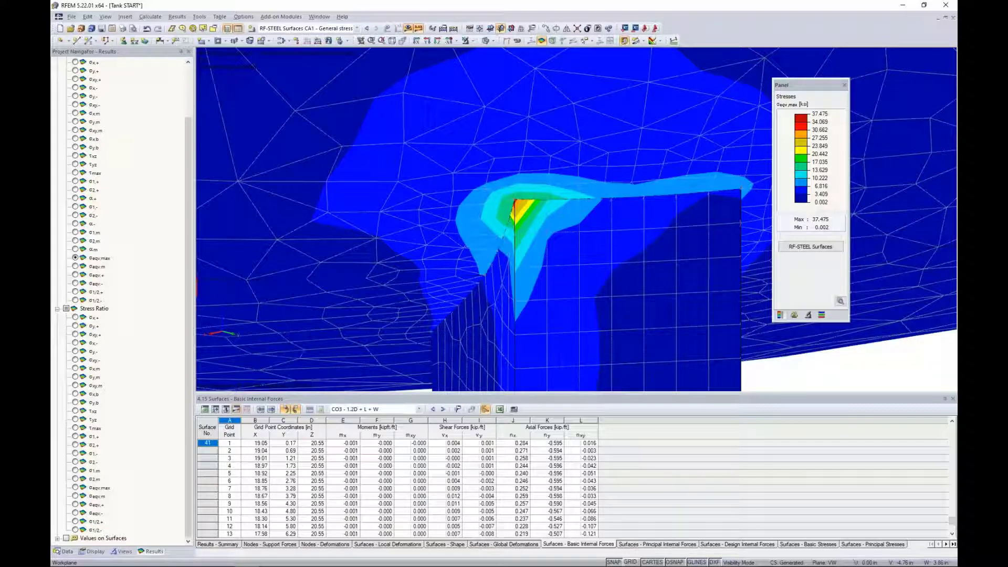
- Display the maximum von Mises equivalent surface stress for load combination CO3 - 1.2D + L + W
left_click(303, 29)
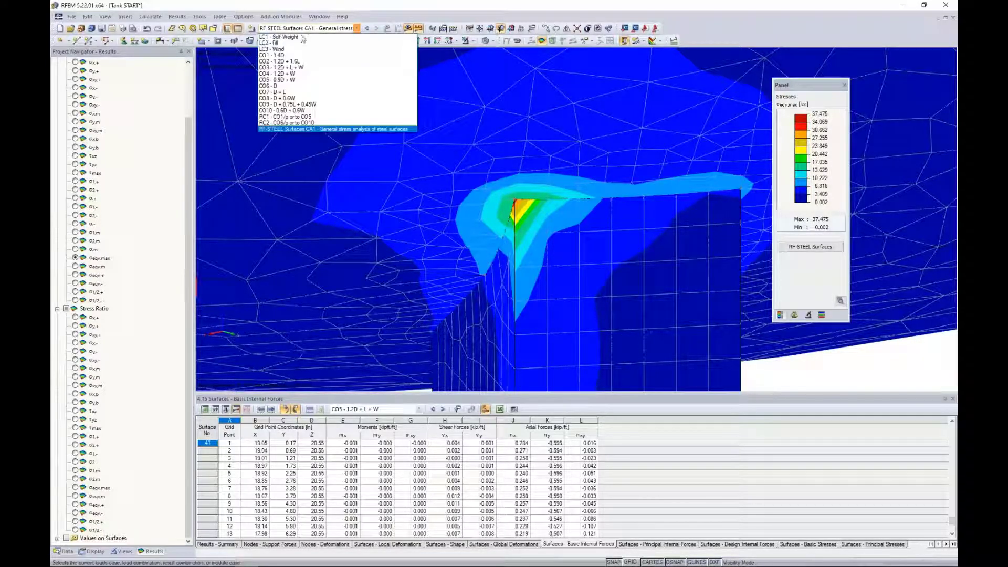
left_click(294, 67)
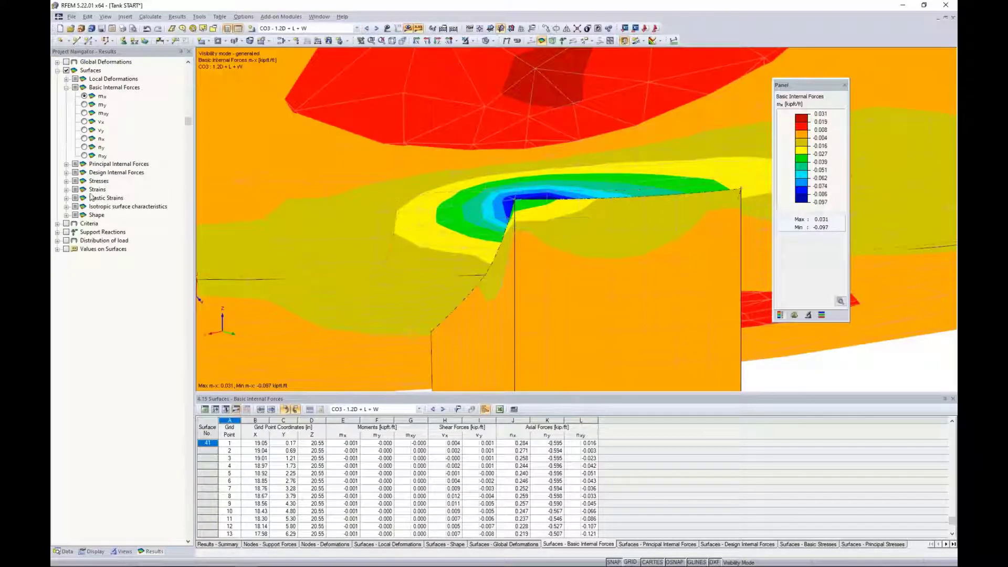
left_click(66, 87)
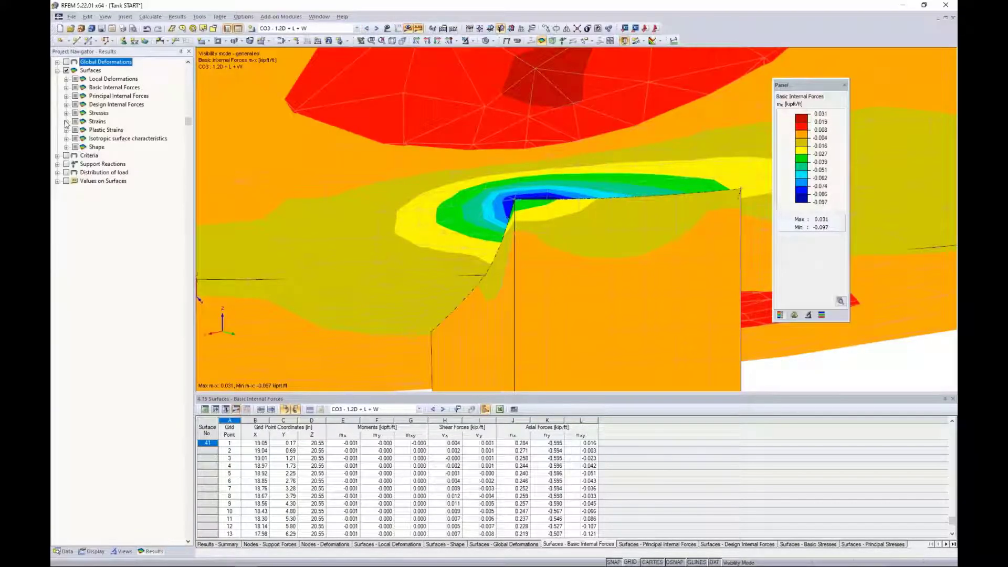
left_click(67, 113)
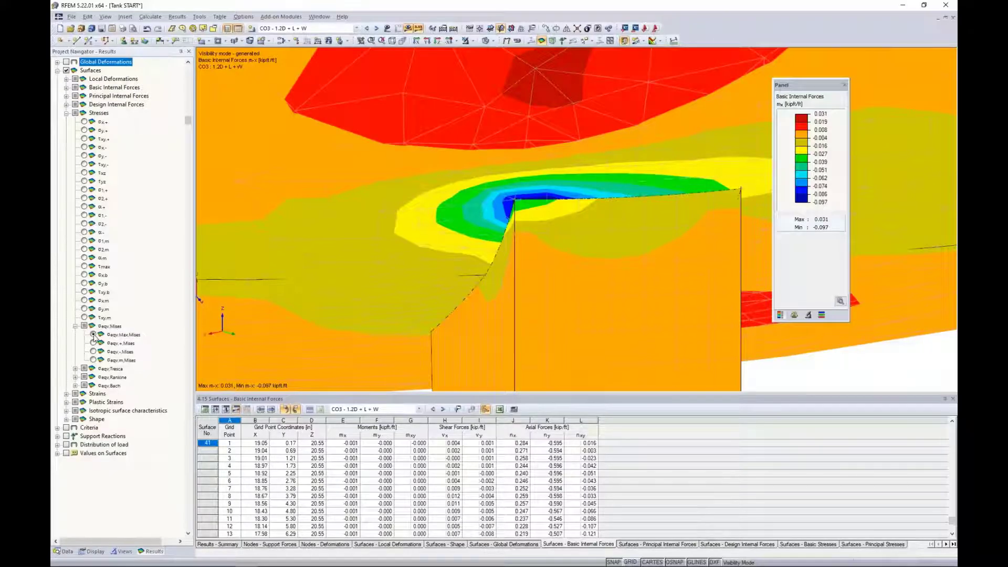
left_click(93, 334)
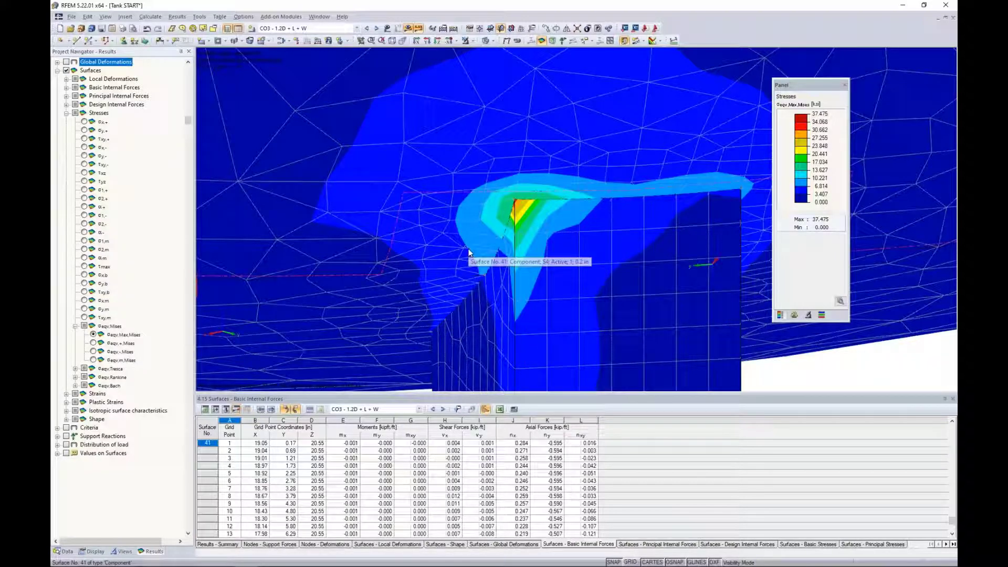
- Open the display options for the distribution of internal forces and stresses on surfaces
left_click(93, 551)
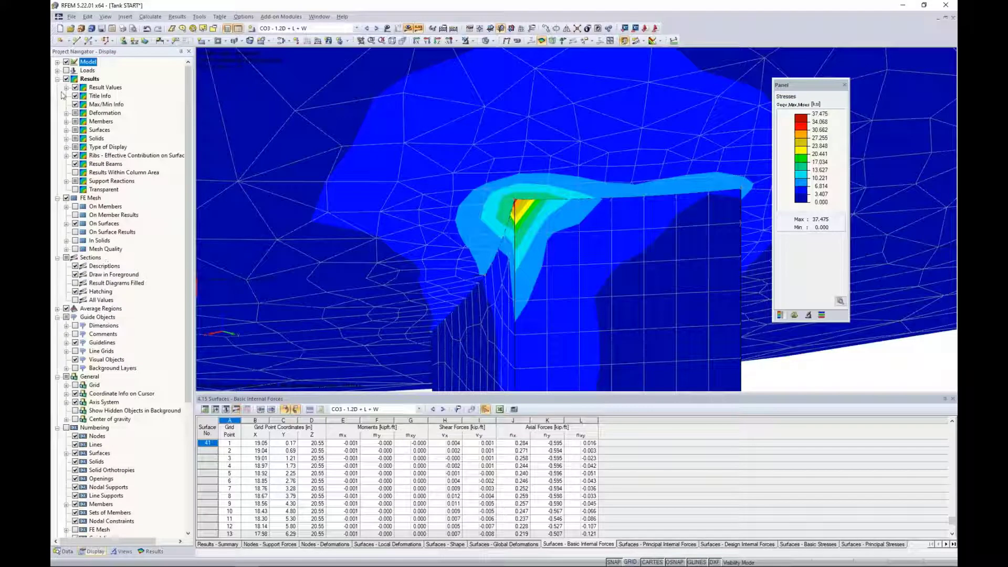
left_click(57, 70)
left_click(57, 61)
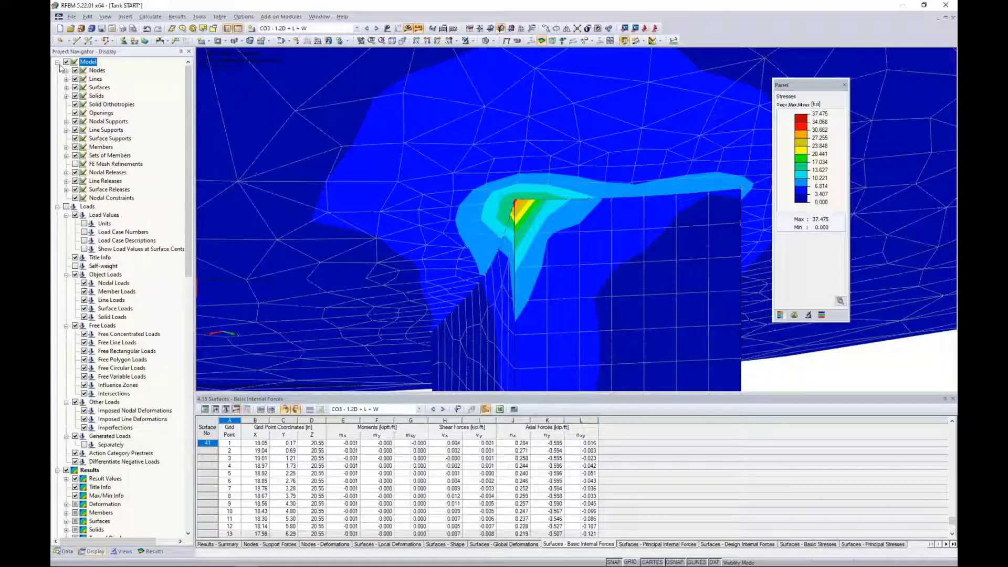
left_click(57, 62)
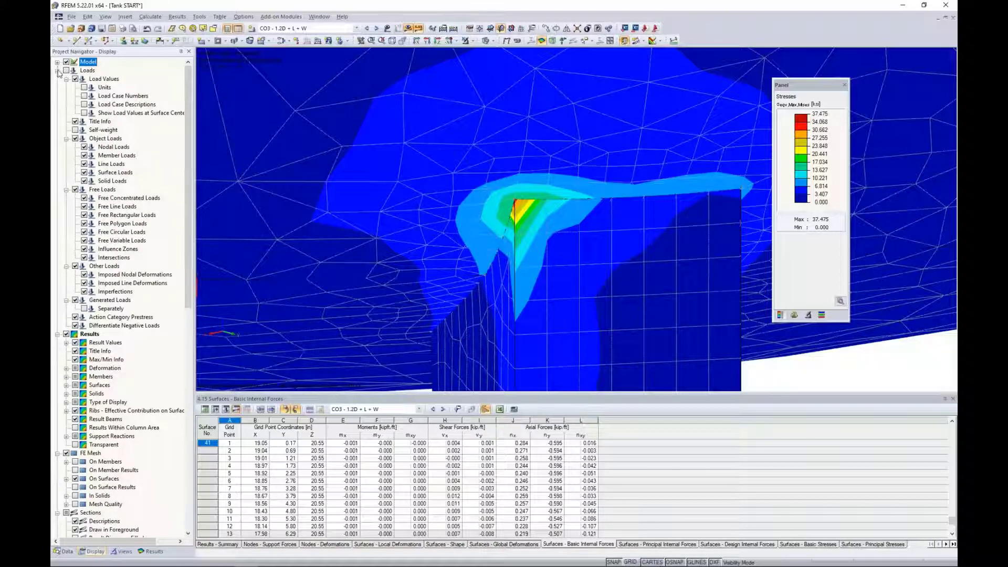
left_click(57, 70)
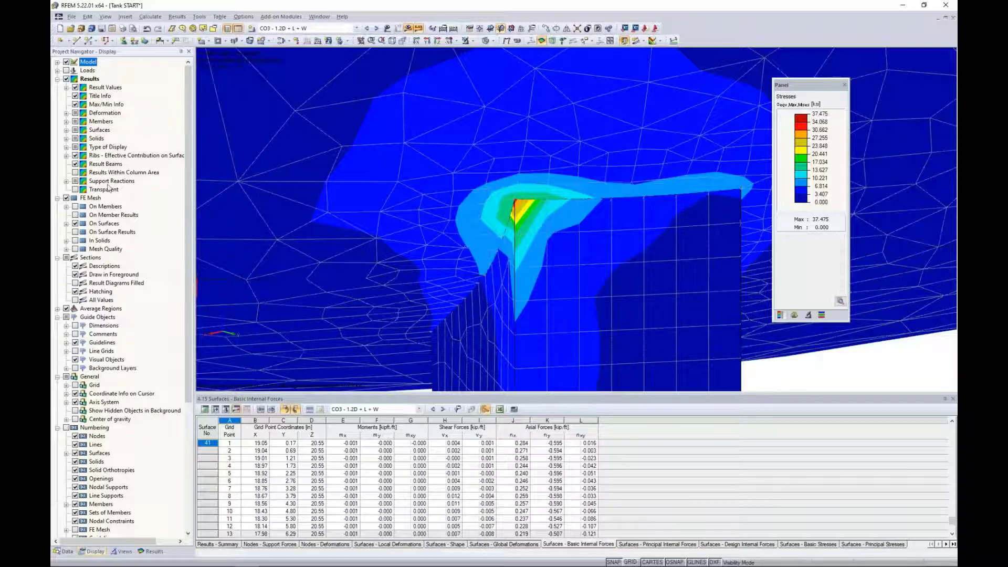
left_click(66, 130)
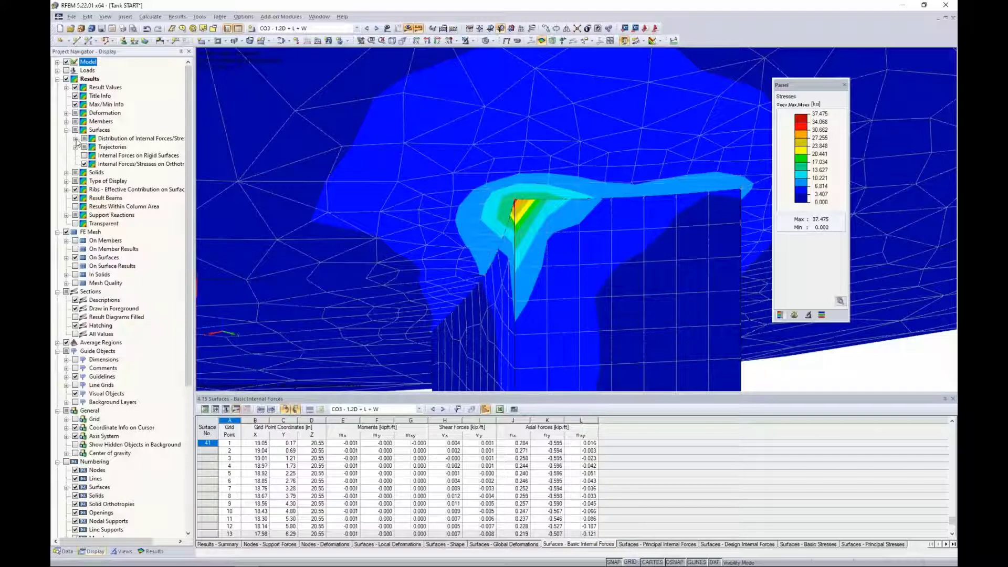
left_click(75, 139)
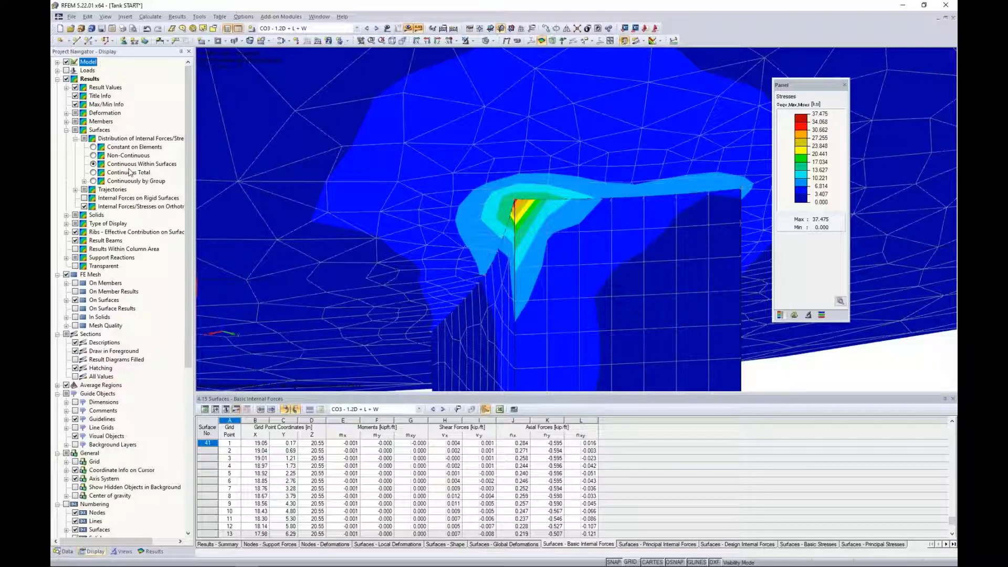
- Switch to the PowerPoint slide show and advance to the Display of Surface Results slide
key("super+Tab")
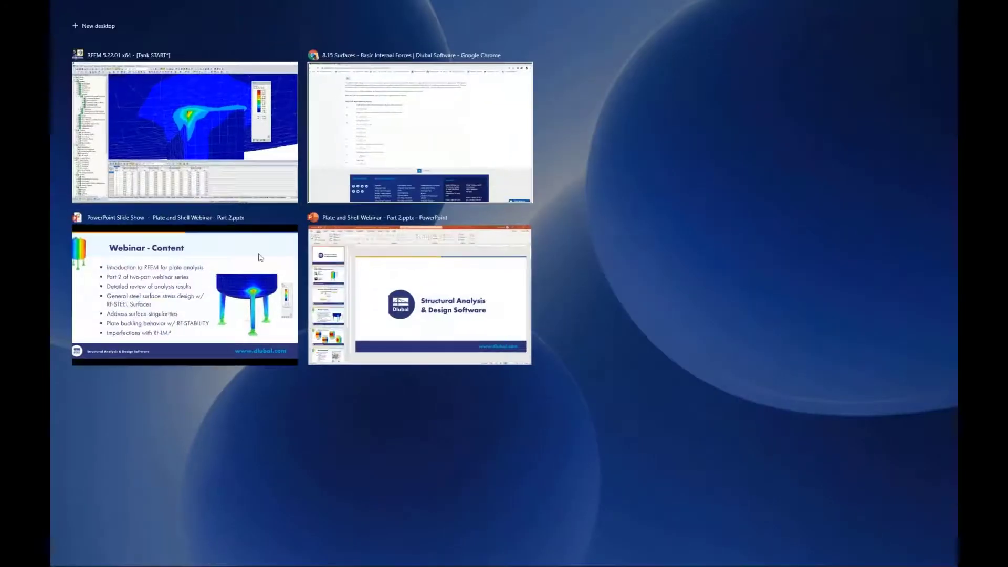
left_click(196, 288)
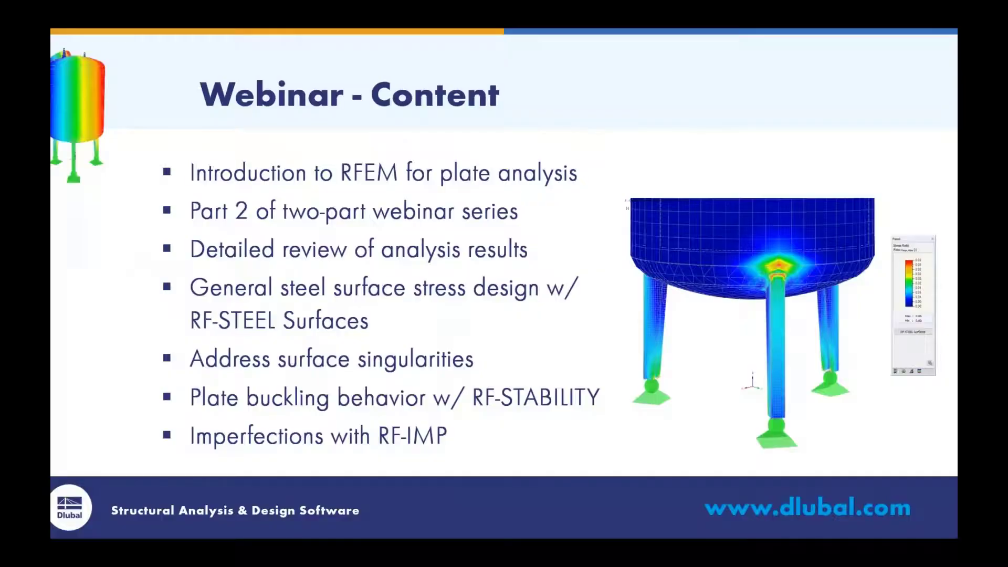
key("Right")
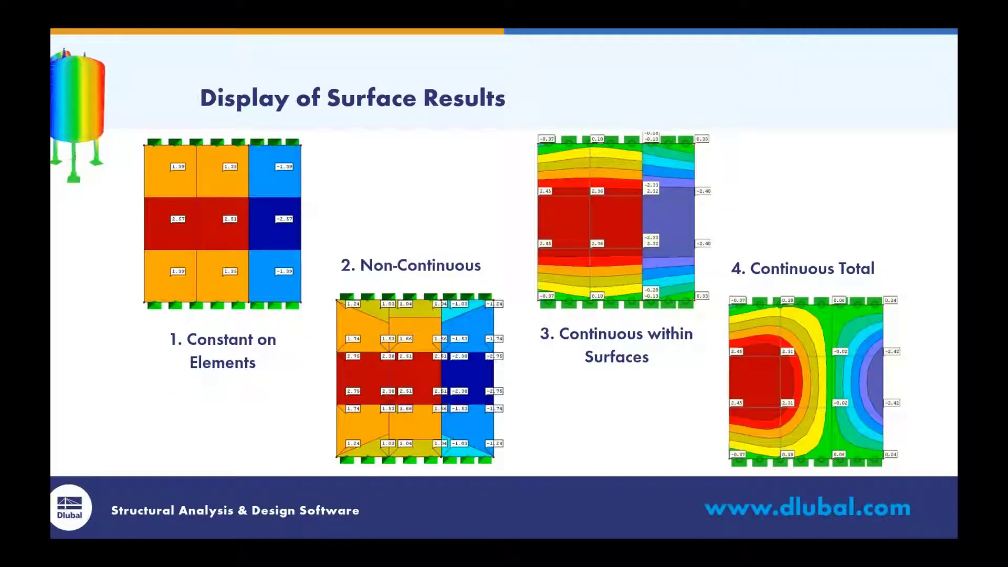
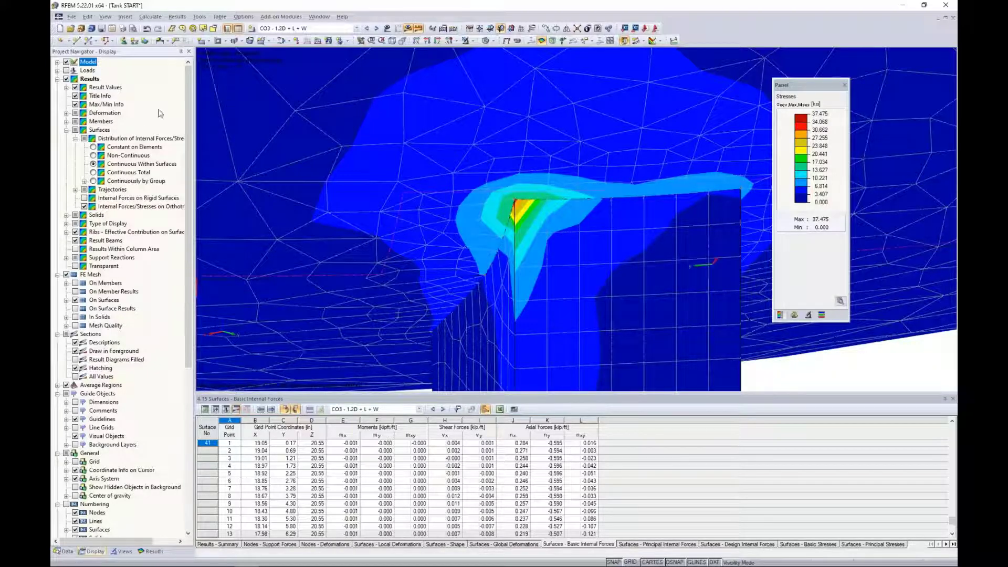
- Set the surface stress distribution to Constant on Elements and inspect the elements at the leg connection
left_click(94, 148)
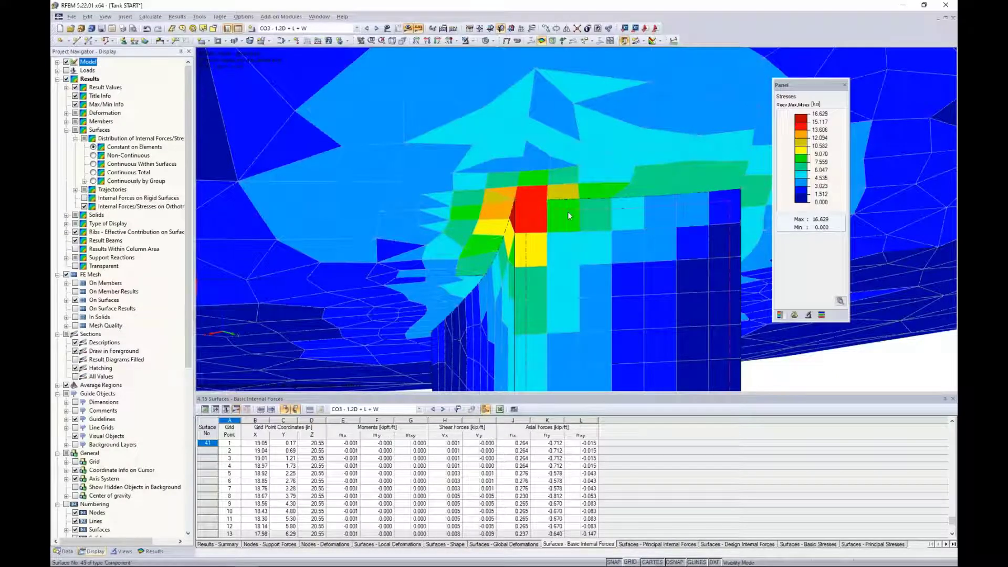
mouse_move(535, 197)
- Reopen the RF-STEEL Surfaces module, filter the load case stresses to ratios above 1, and show the Stresses by Surface results
left_click(67, 552)
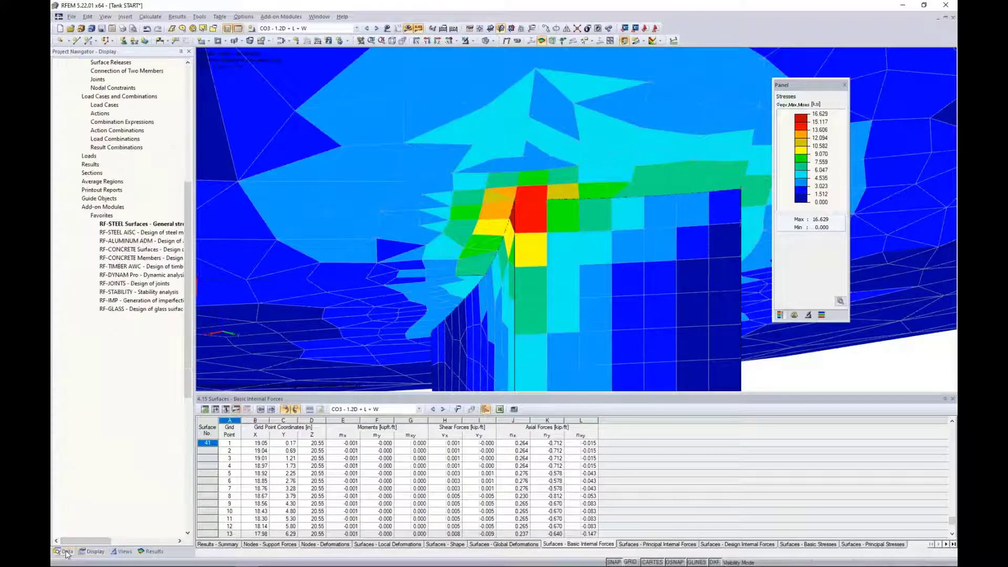
double_click(143, 226)
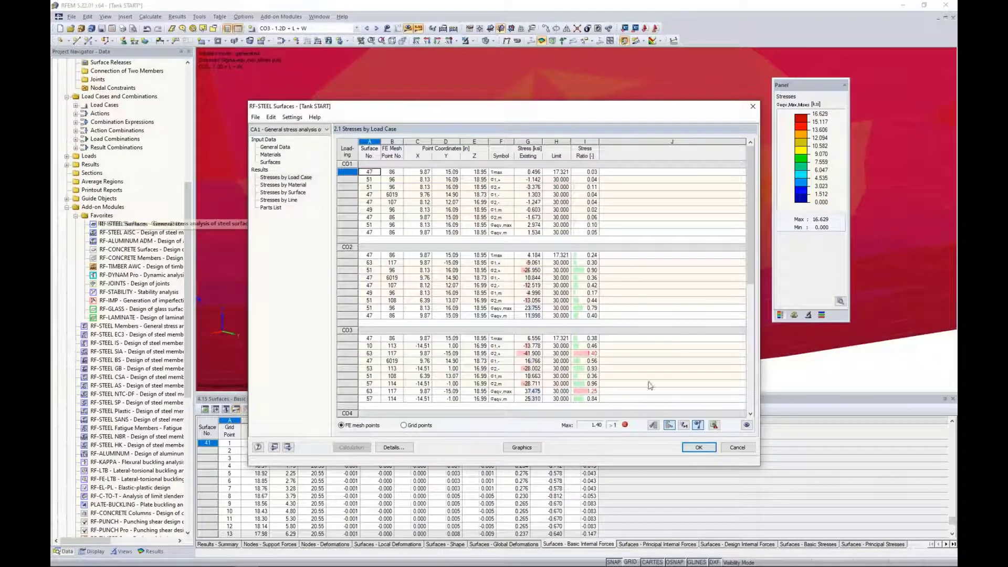
left_click(683, 425)
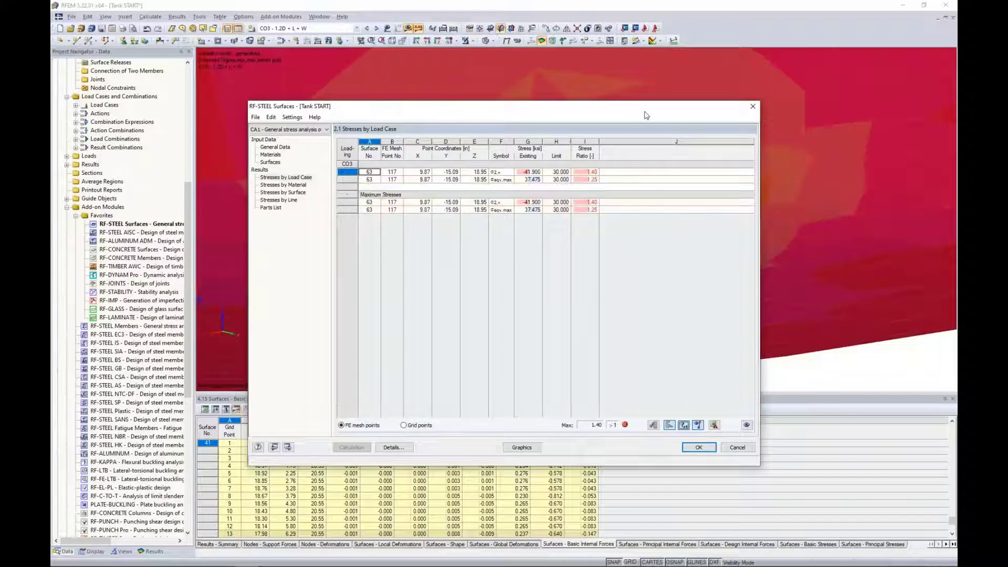
left_click_drag(646, 114, 650, 137)
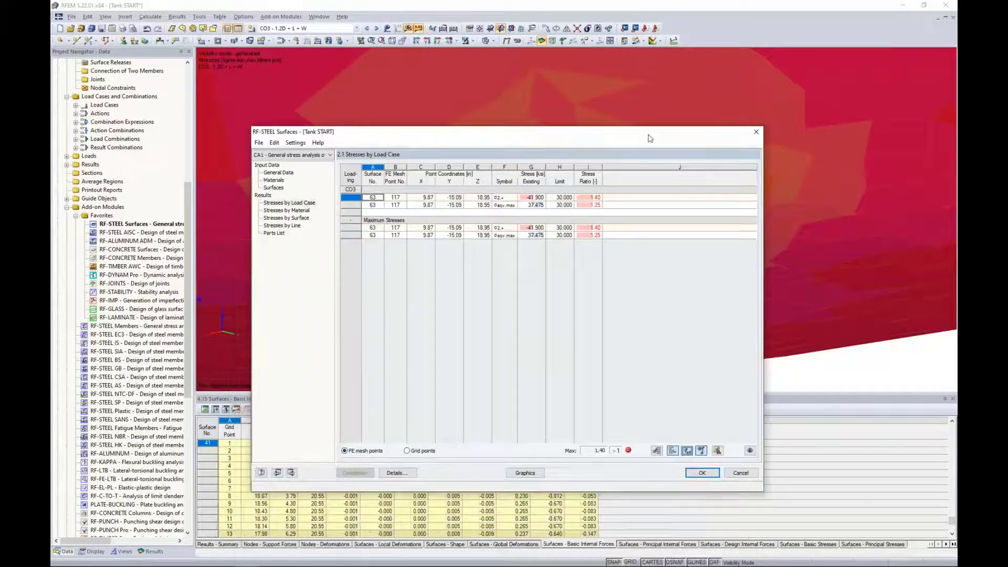
left_click(300, 218)
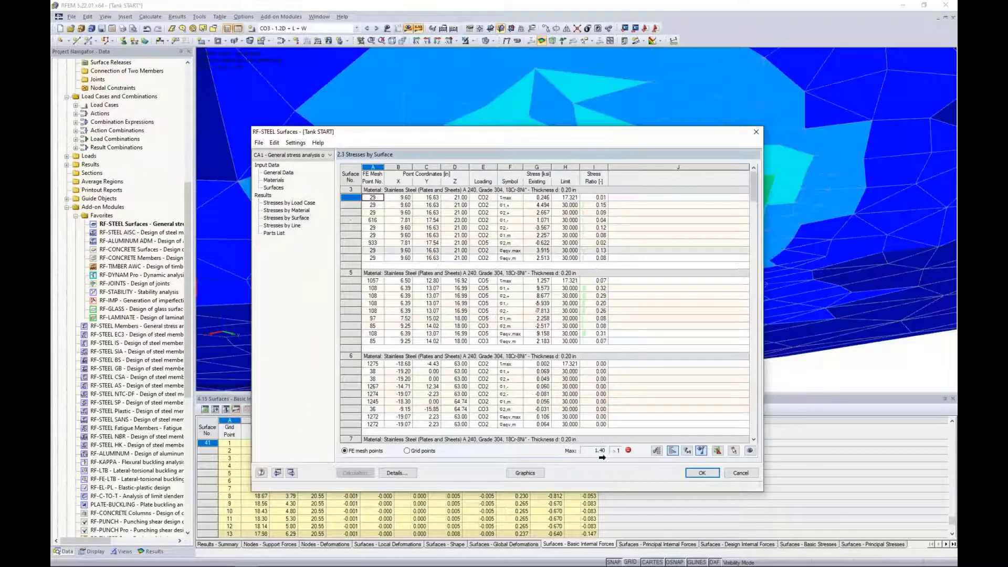
- Filter the surface stresses to ratios above 1 and recalculate the module with internal forces distributed Constant on elements
left_click(686, 451)
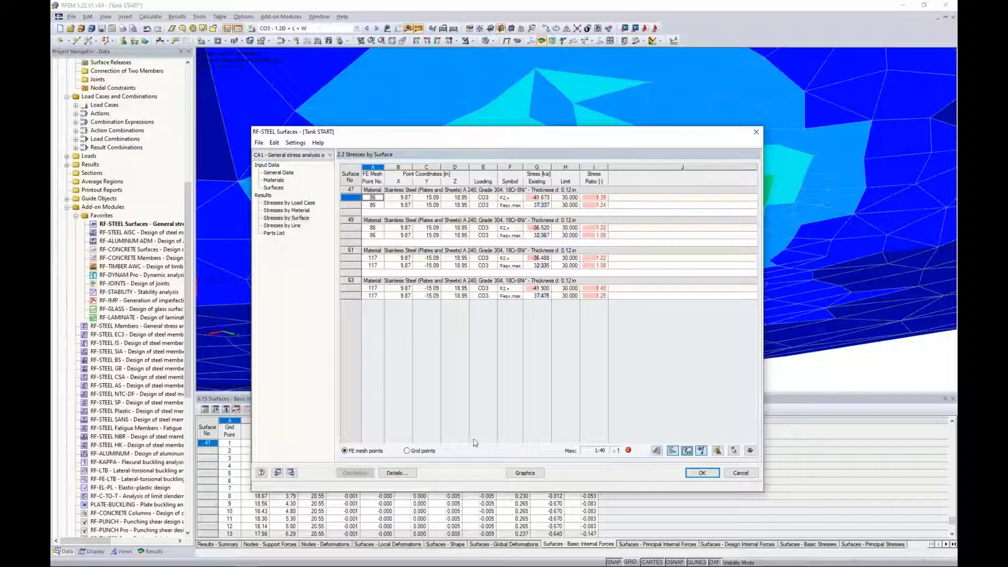
left_click(398, 474)
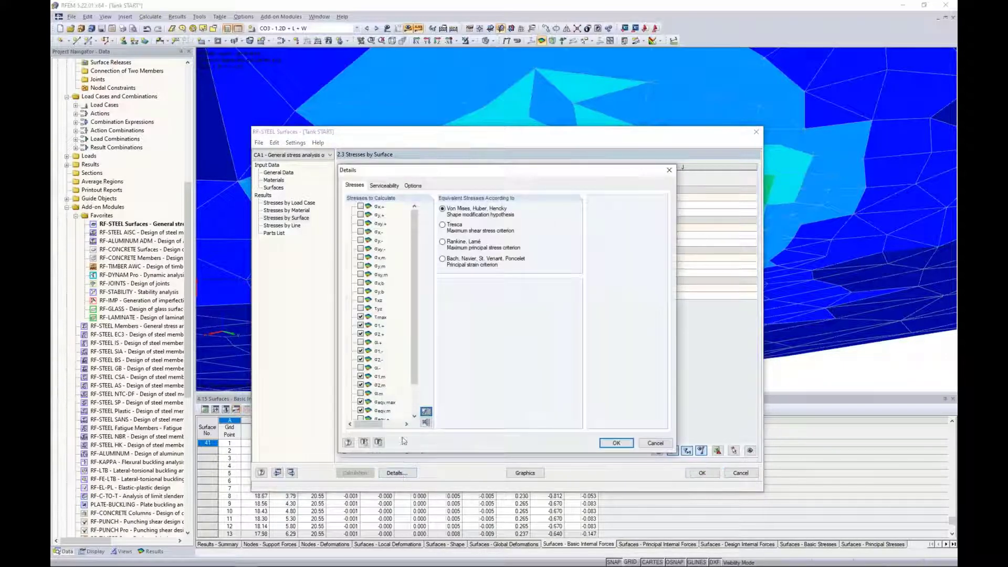
left_click(411, 186)
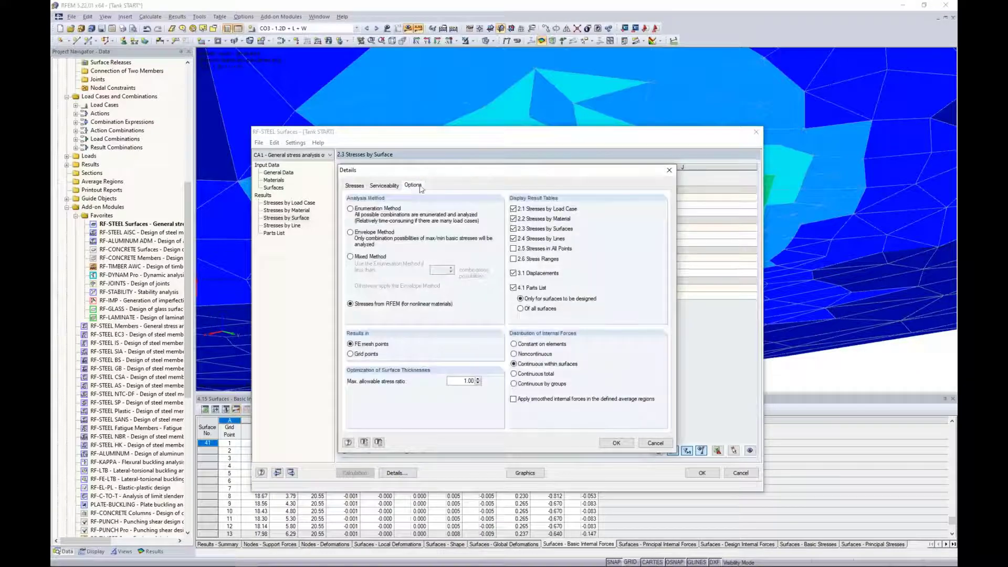
left_click(516, 345)
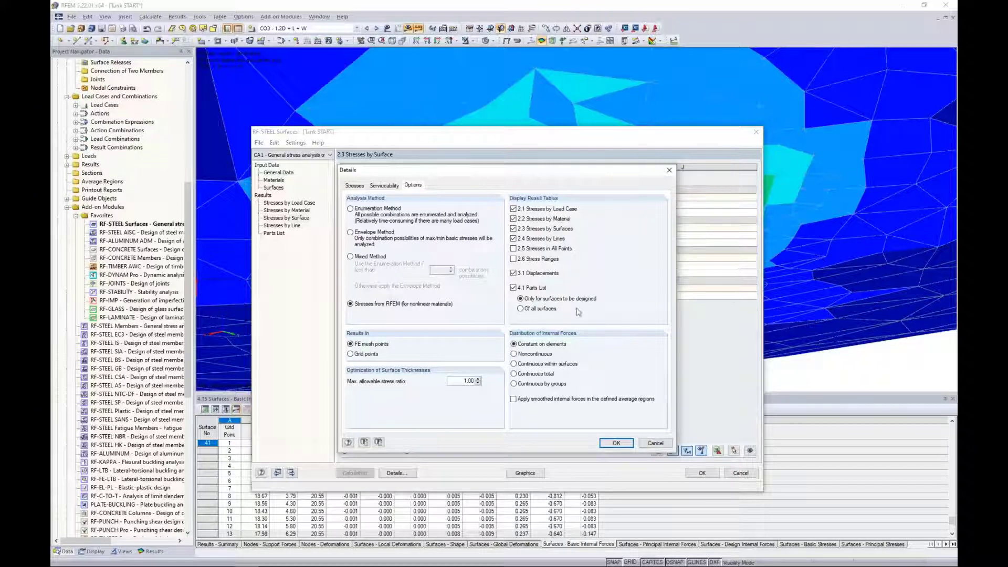
left_click(616, 442)
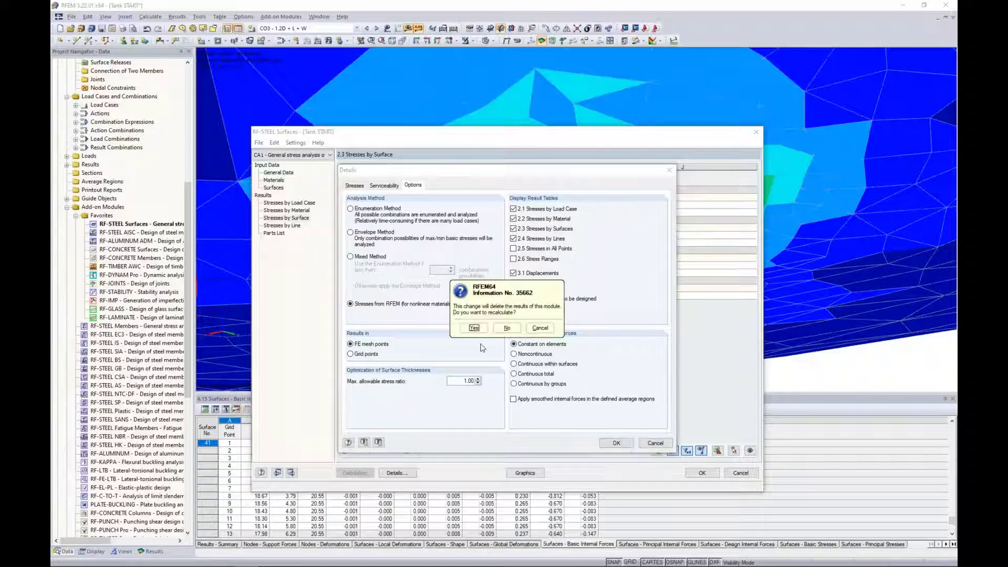
left_click(476, 330)
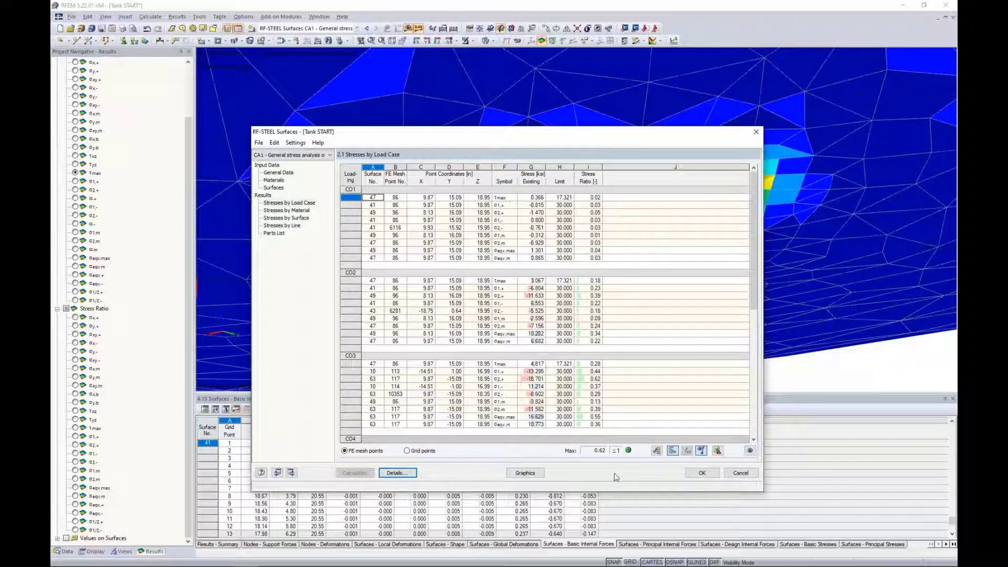
- Review the recalculated Stresses by Surface and examine the maximum equivalent stress (σeqv,max) graphically at the leg connection
left_click(279, 219)
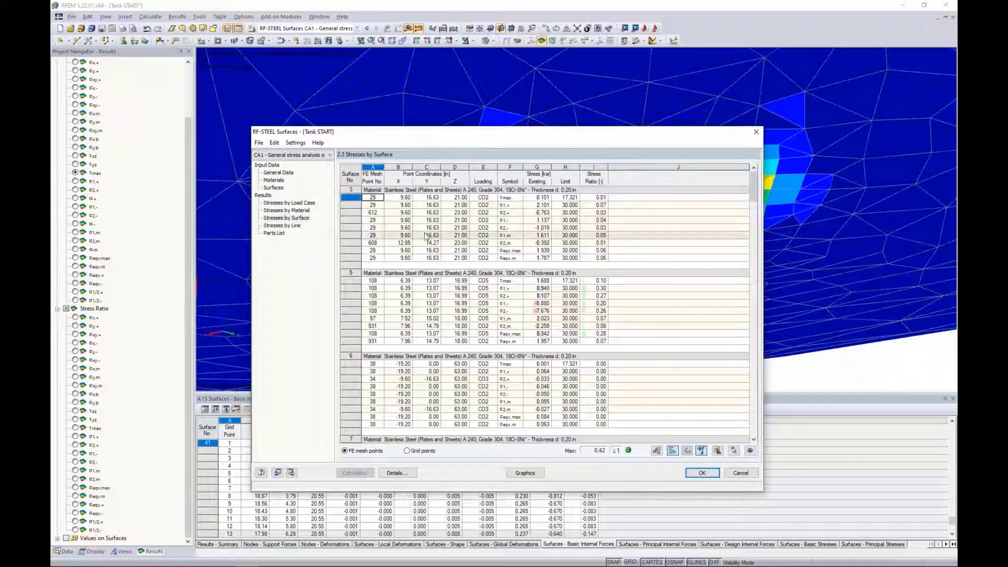
left_click(497, 333)
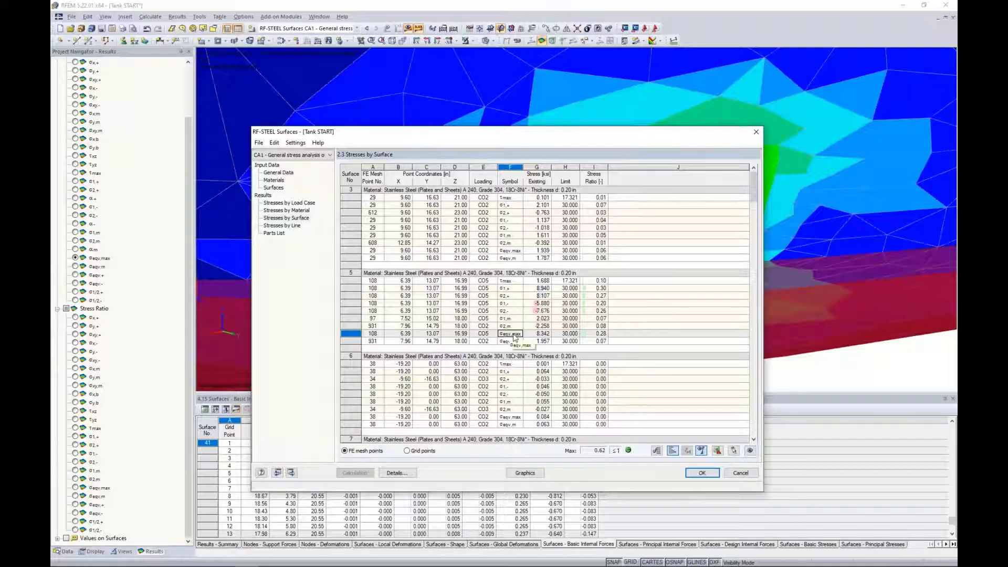
left_click(523, 474)
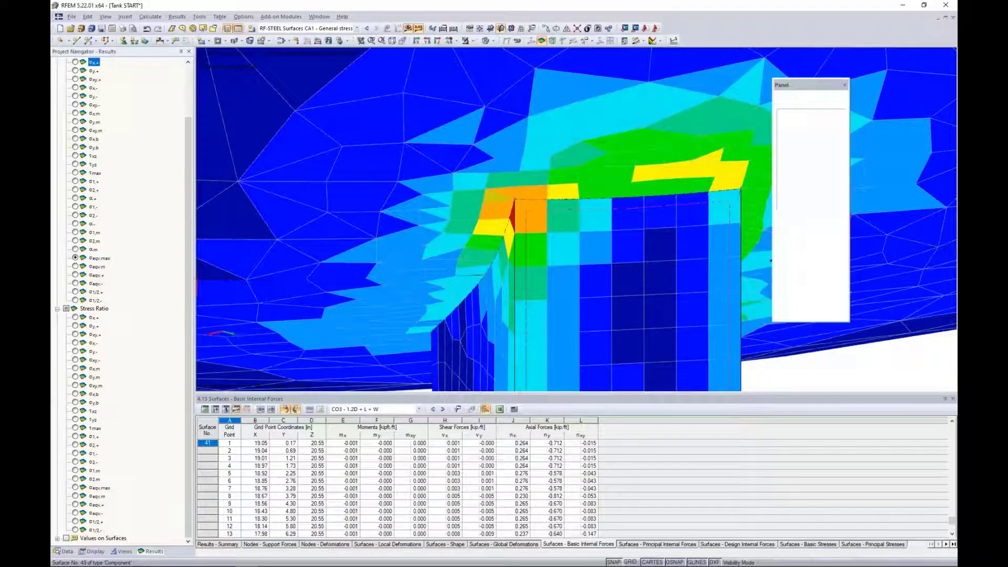
scroll(518, 206, "down", 5)
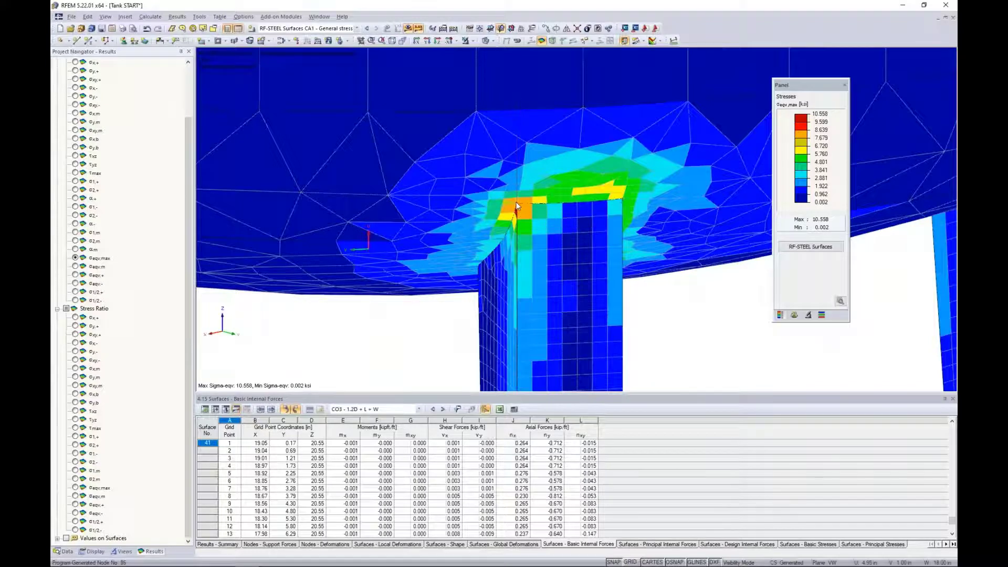
scroll(518, 210, "up", 3)
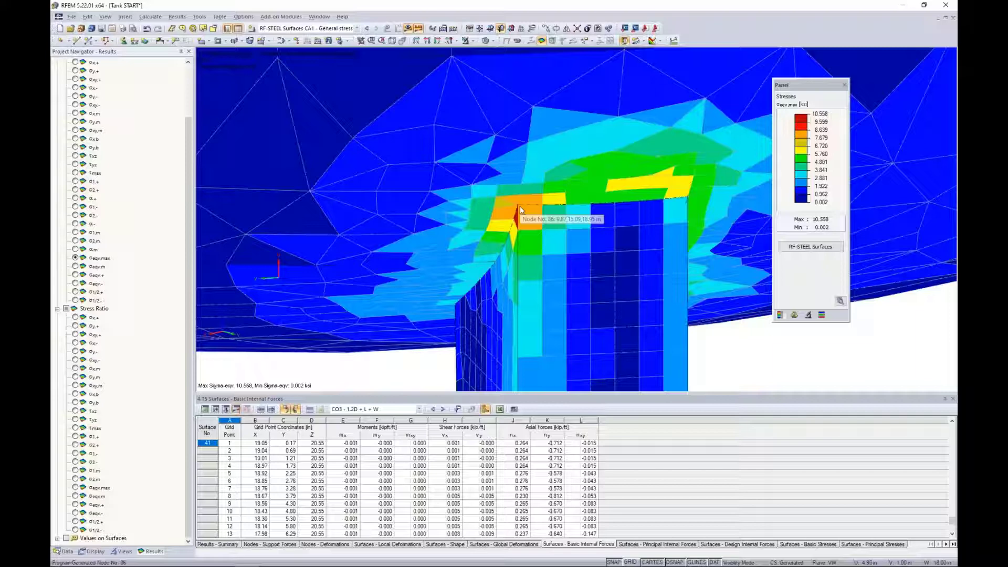
scroll(519, 207, "down", 5)
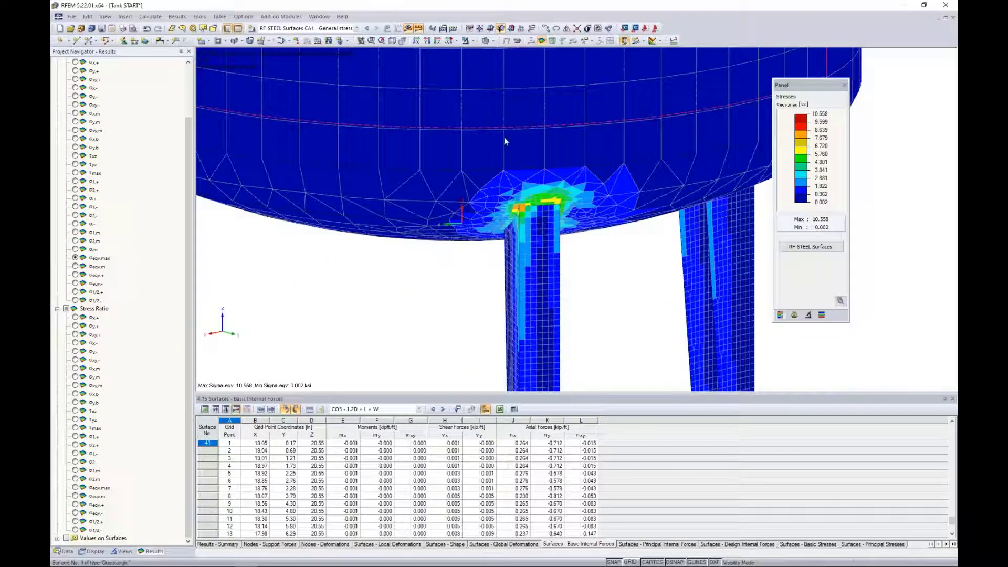
scroll(489, 191, "up", 2)
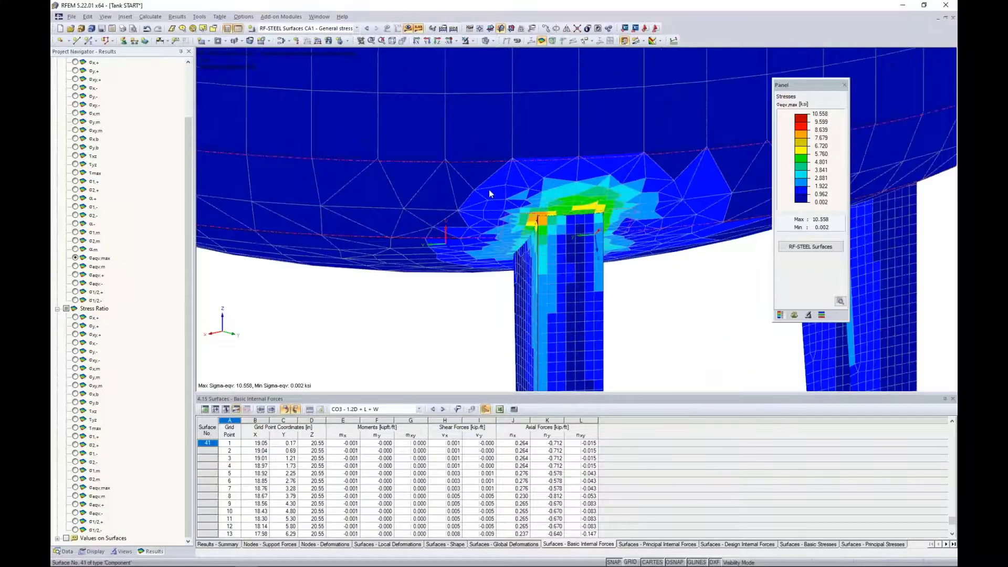
scroll(490, 194, "up", 3)
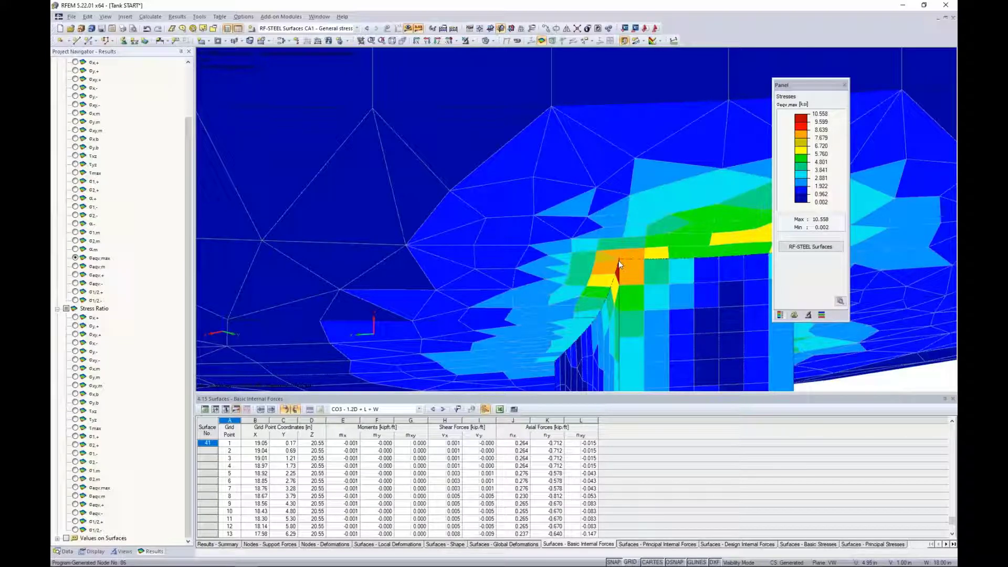
- Start a new average region and assign surfaces 41, 47 and 49 at the leg connection to it
left_click(66, 552)
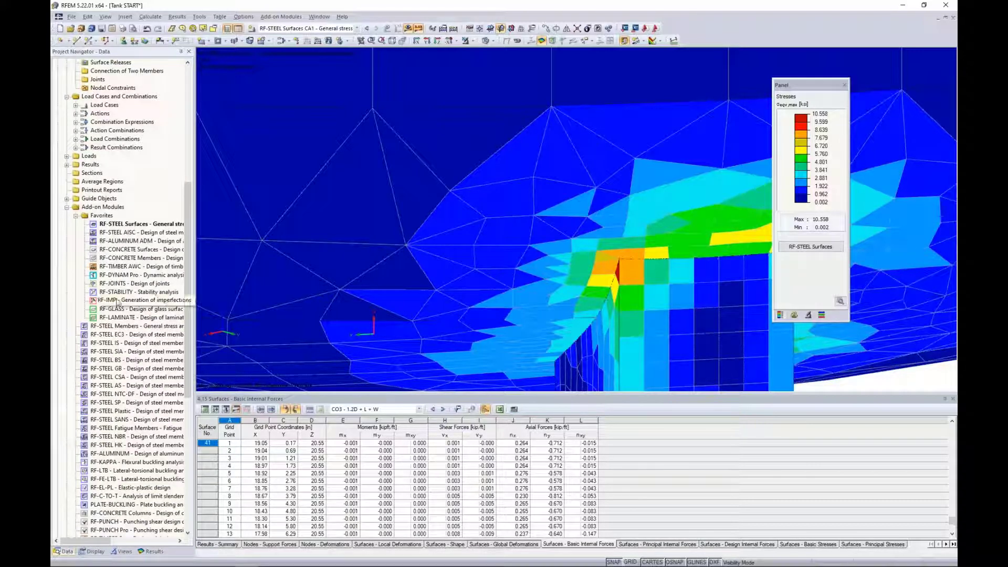
scroll(120, 304, "up", 10)
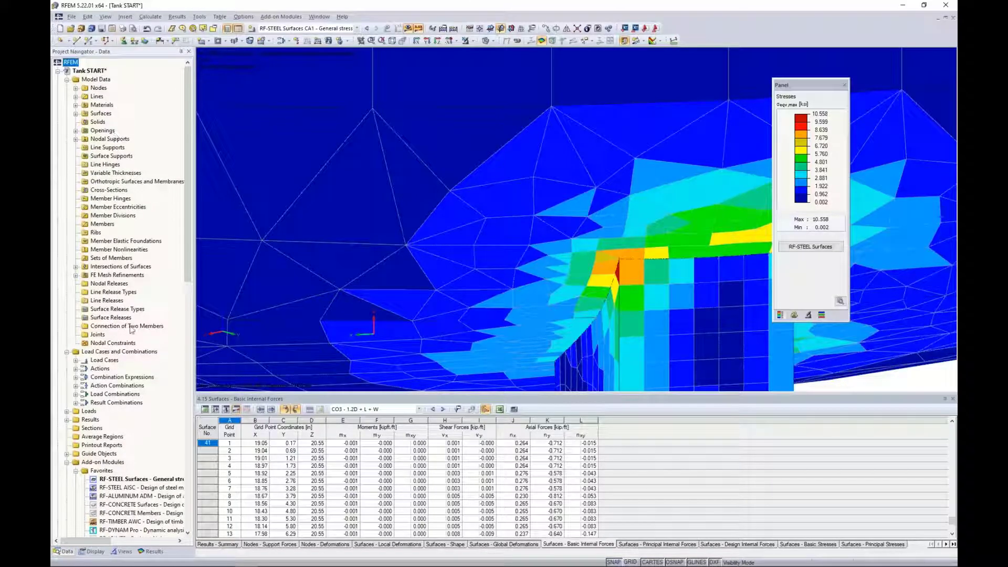
right_click(117, 440)
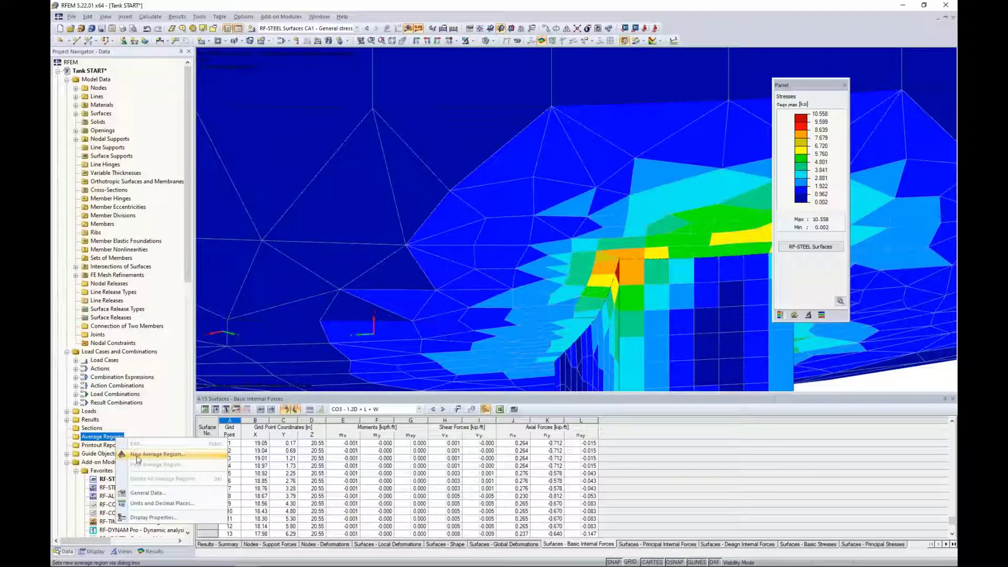
left_click(138, 455)
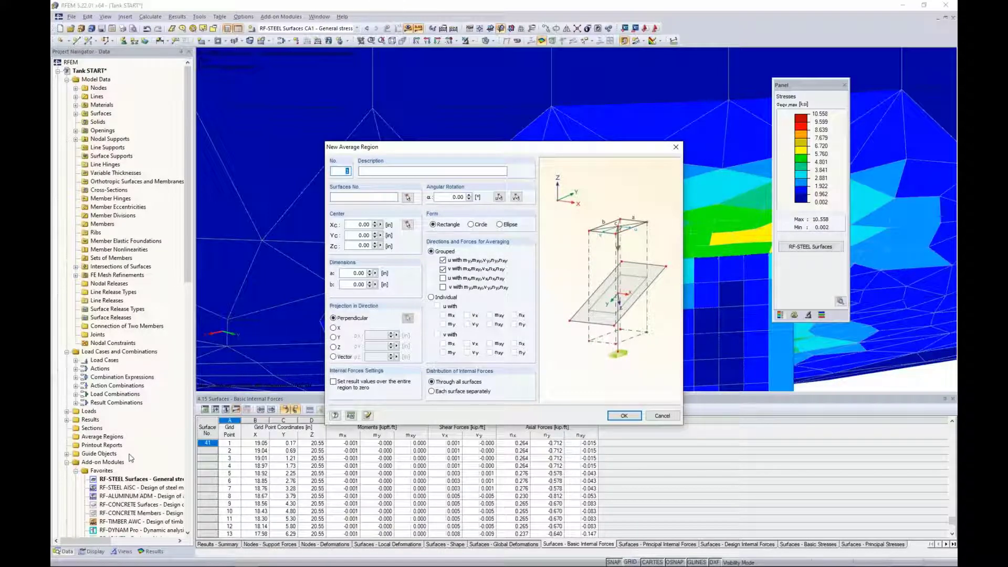
left_click(408, 199)
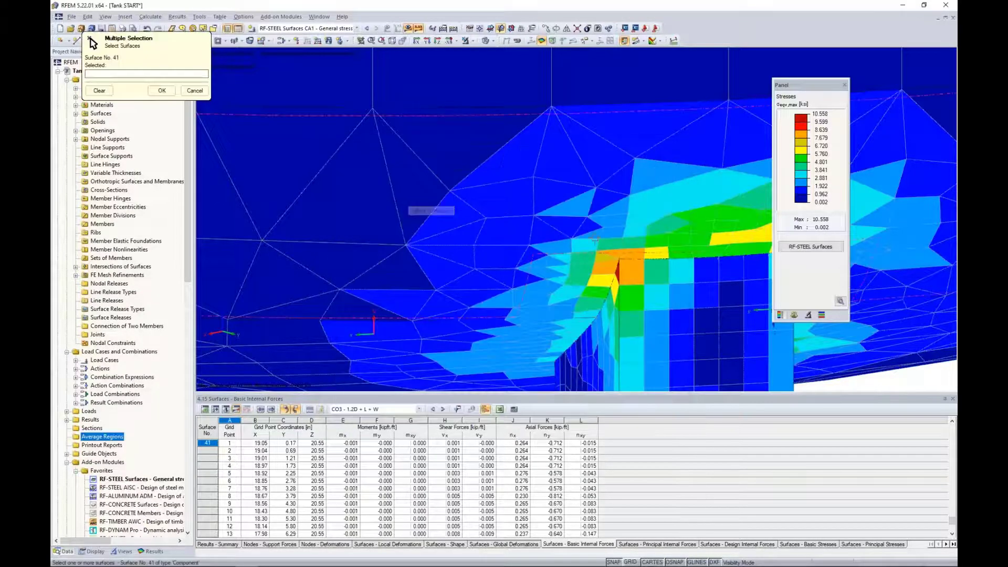
left_click(574, 234)
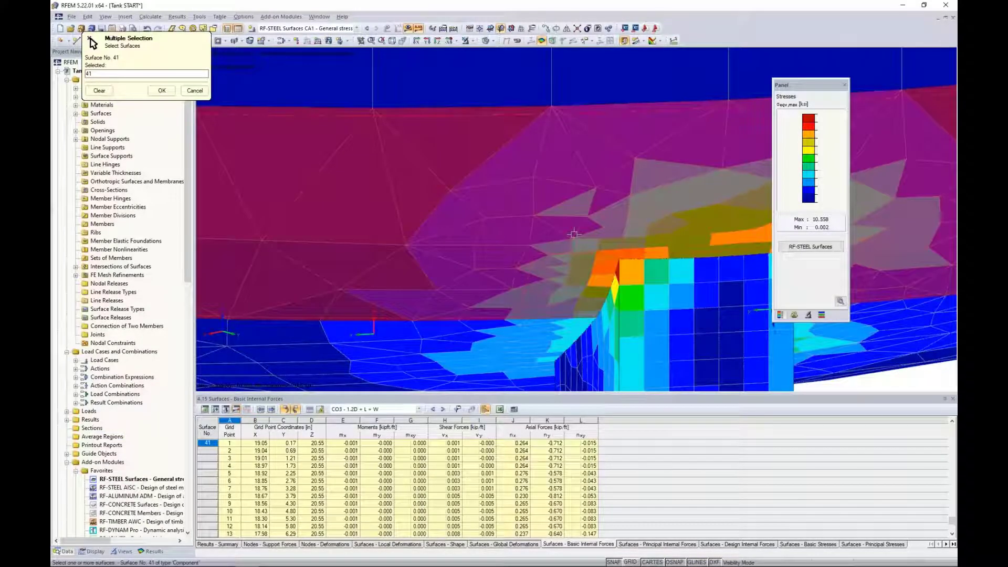
left_click(742, 387)
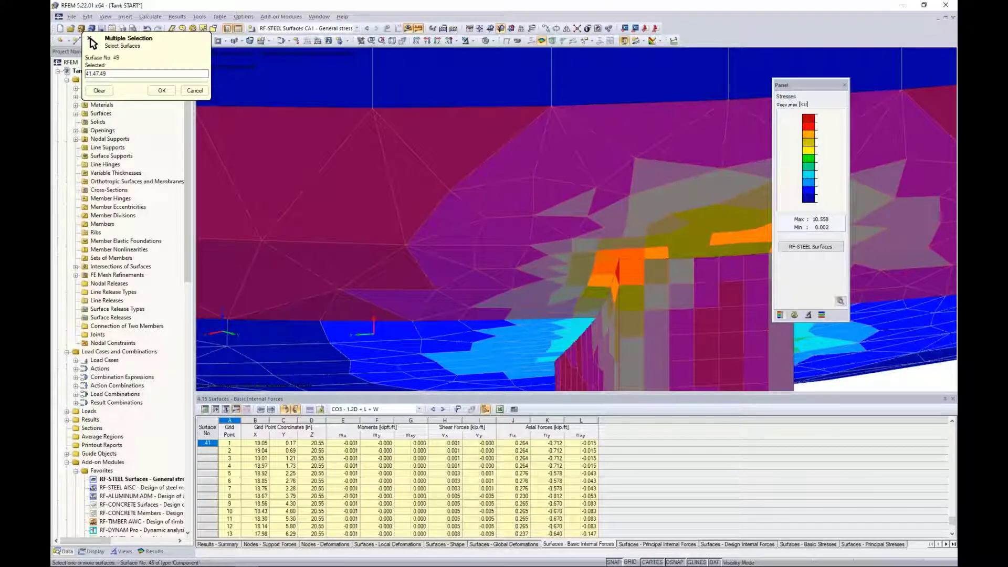
left_click(160, 91)
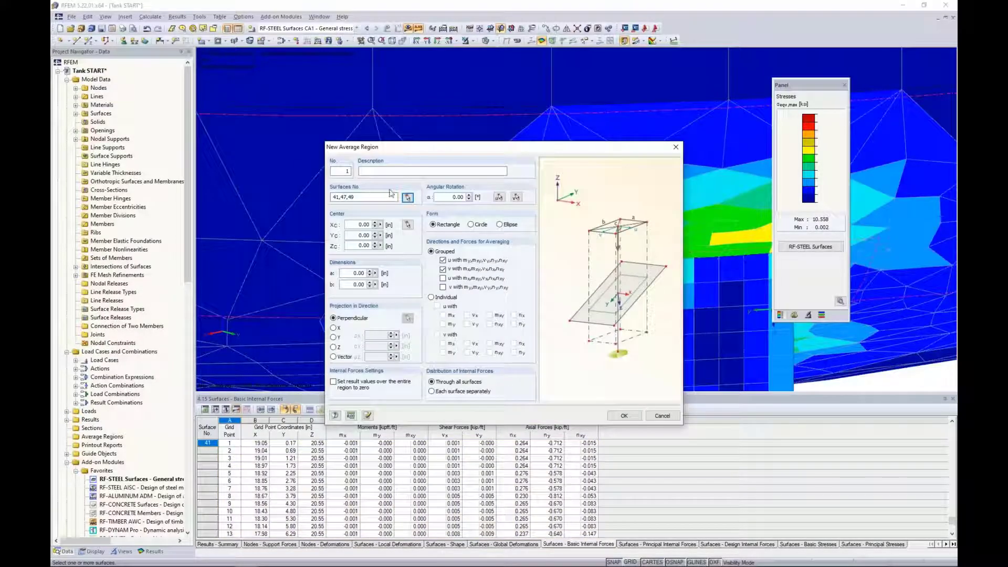
- Define the average region as a 2.00 in diameter circle centred on the leg's peak-stress corner node, with all four grouped averaging options enabled
left_click(471, 225)
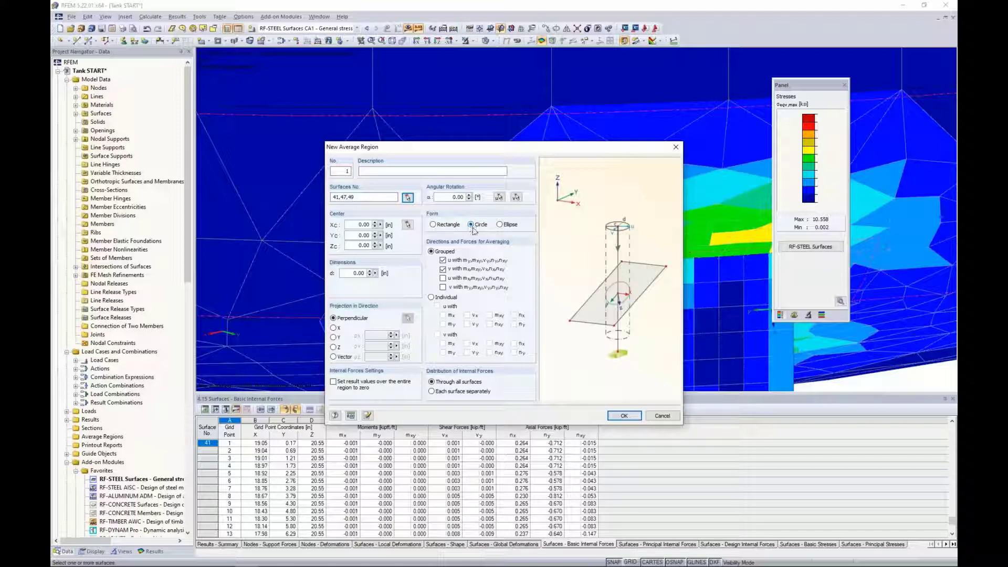
double_click(350, 272)
type("2")
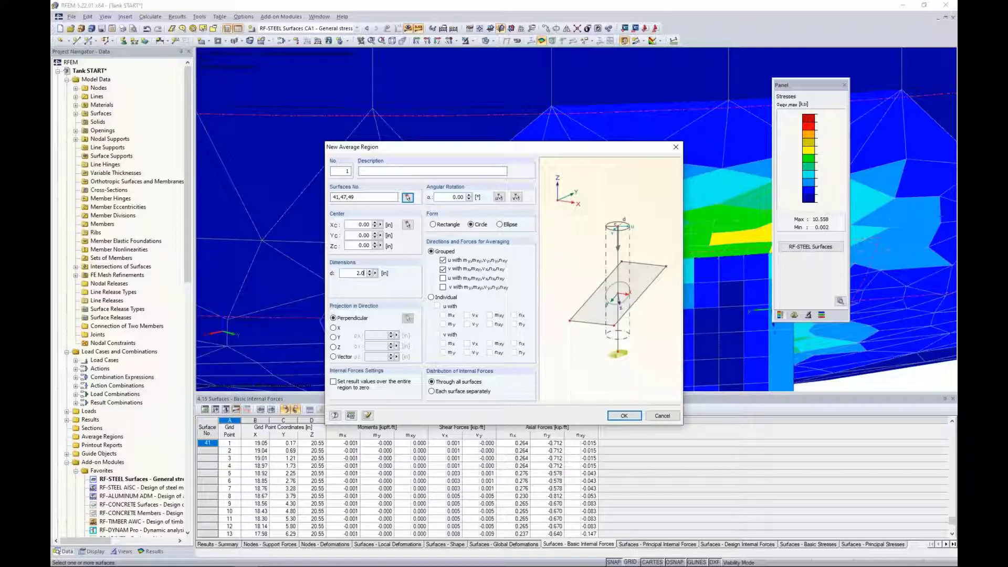
left_click(408, 225)
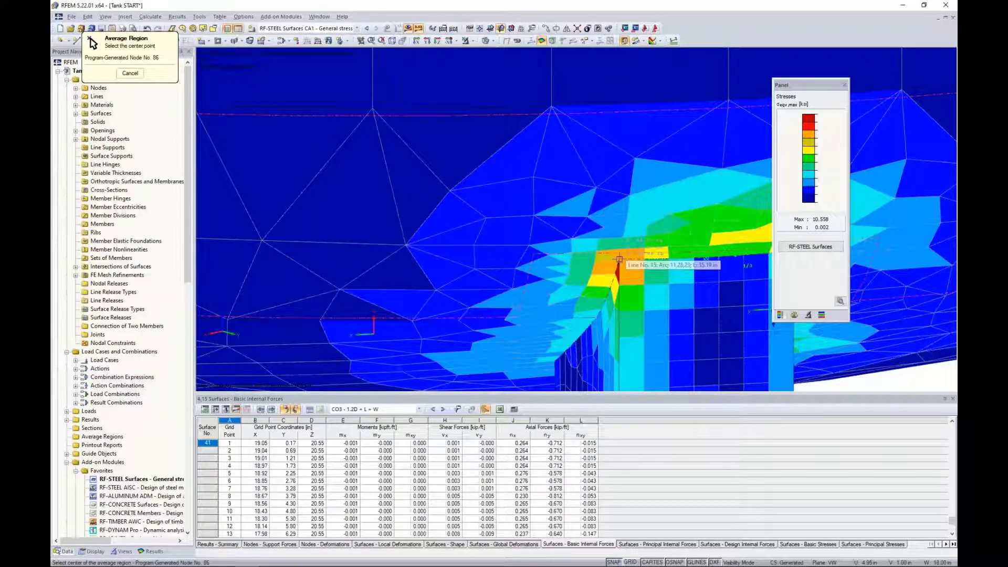
left_click(620, 259)
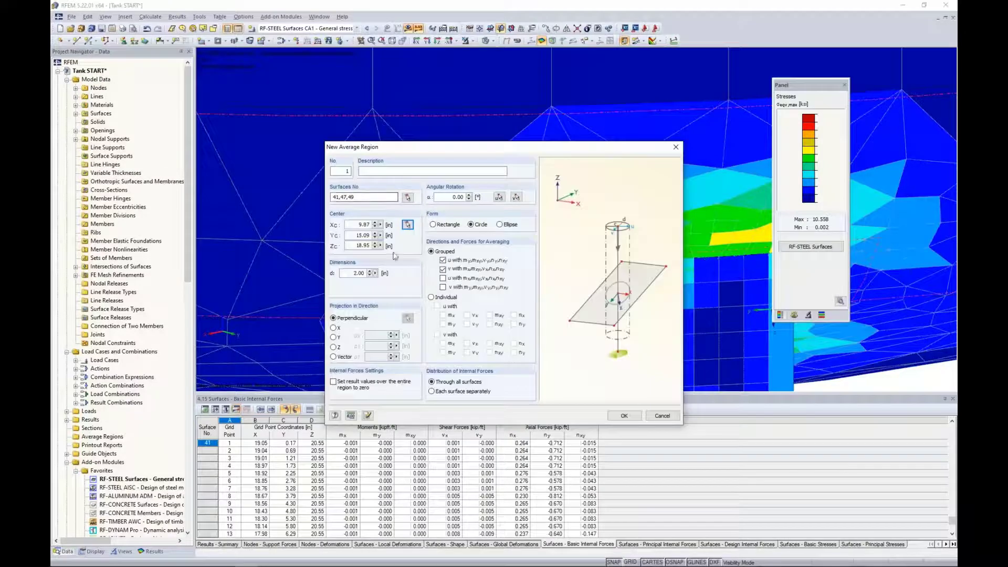
left_click(443, 278)
left_click(442, 287)
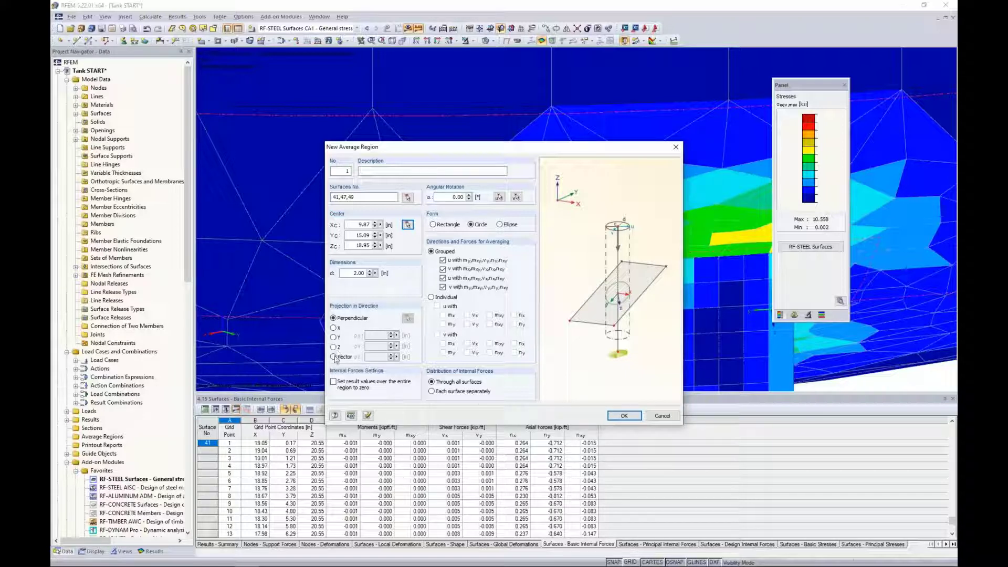
- Set the average region's projection to a picked Vector and show the entire model without results for choosing the vector's points
left_click(334, 357)
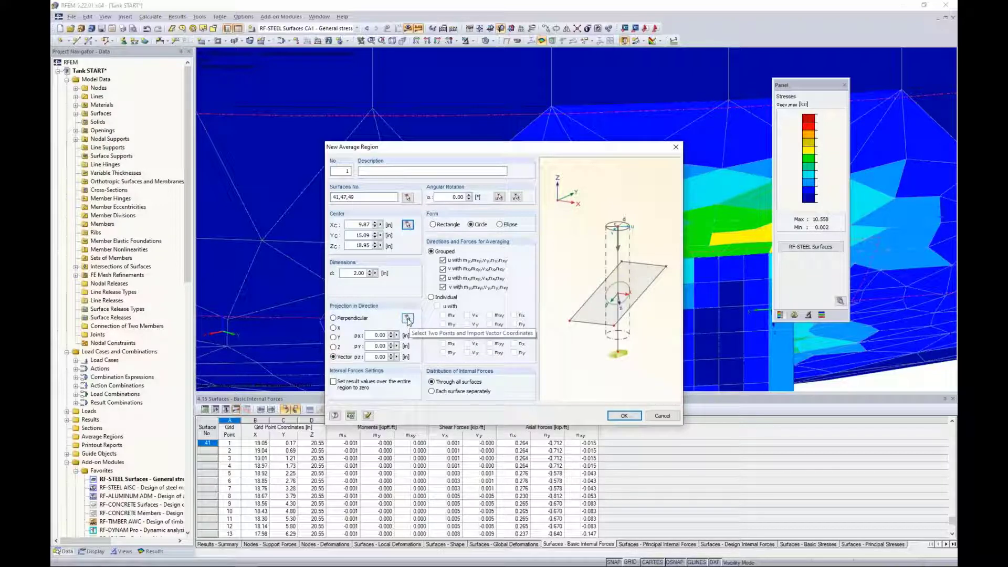
left_click(408, 319)
scroll(494, 147, "up", 4)
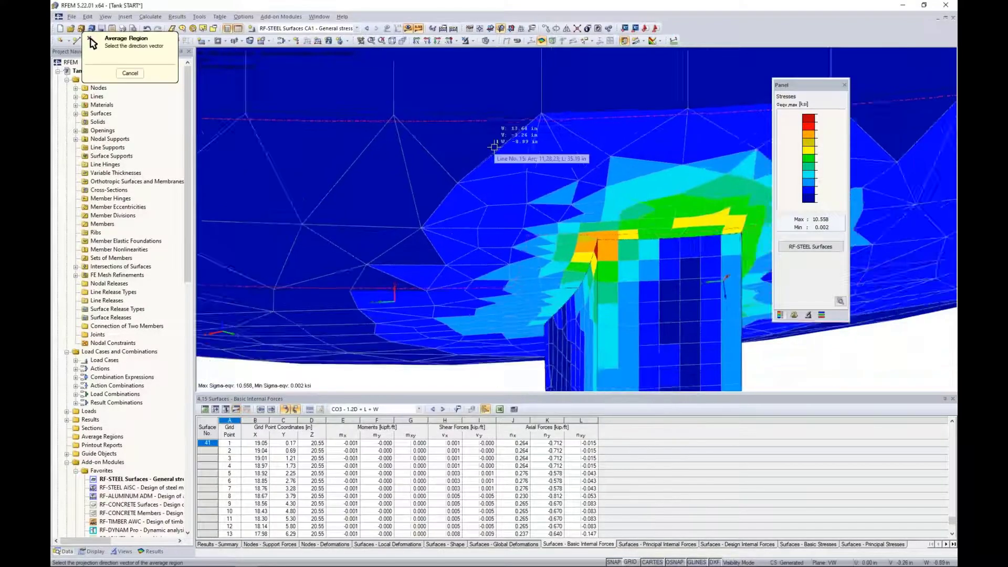
scroll(493, 147, "down", 5)
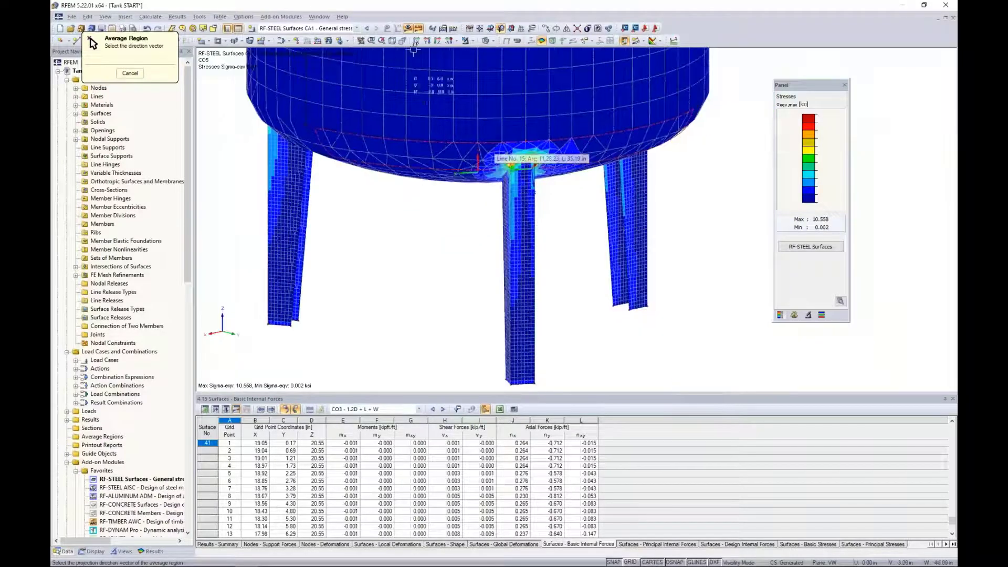
left_click(409, 29)
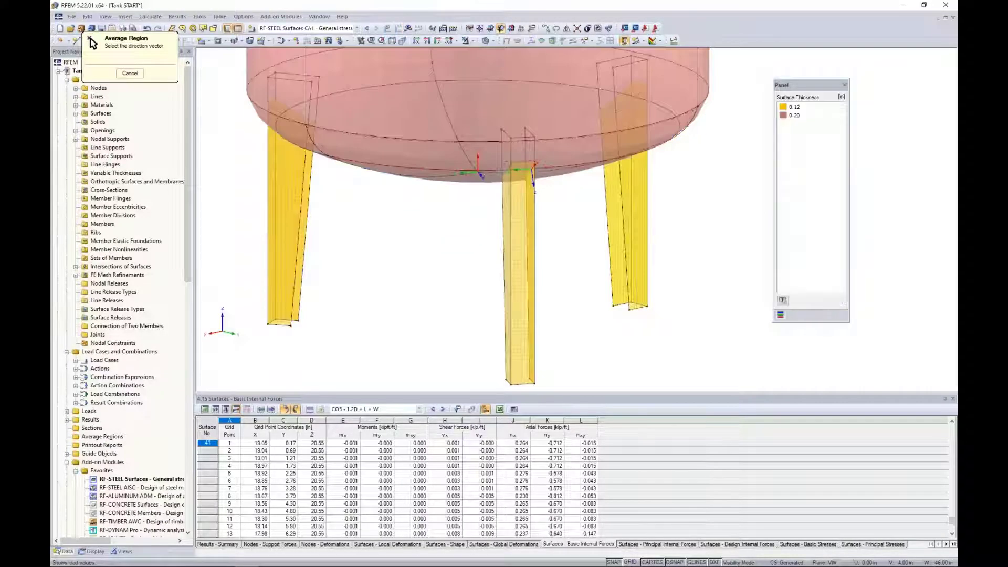
left_click(472, 41)
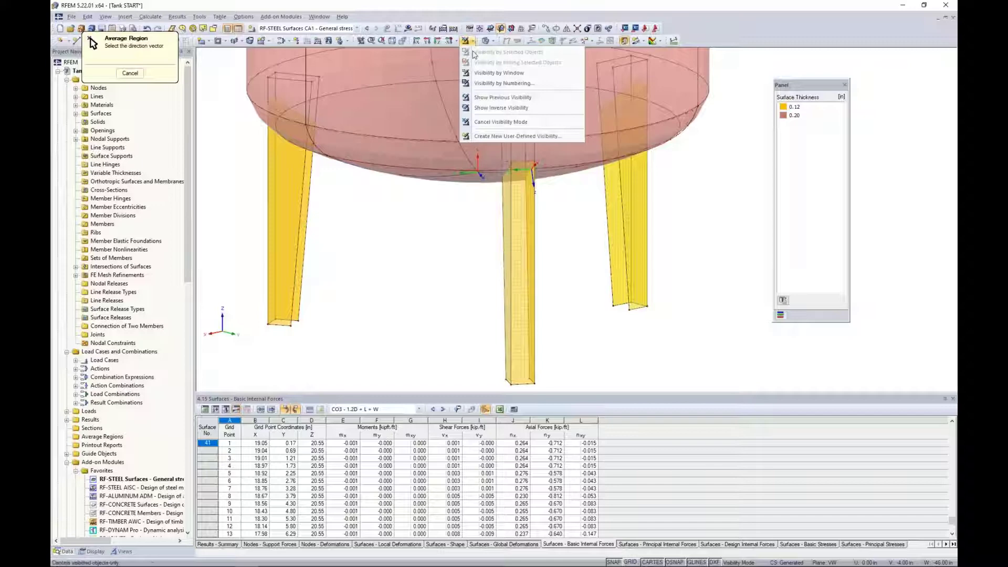
left_click(484, 125)
- Define the projection vector (-8.50, -14.72, 0.00 in) from the leg's base node to the central node between the supports and create the region
middle_click_drag(536, 279, 363, 228, "ctrl")
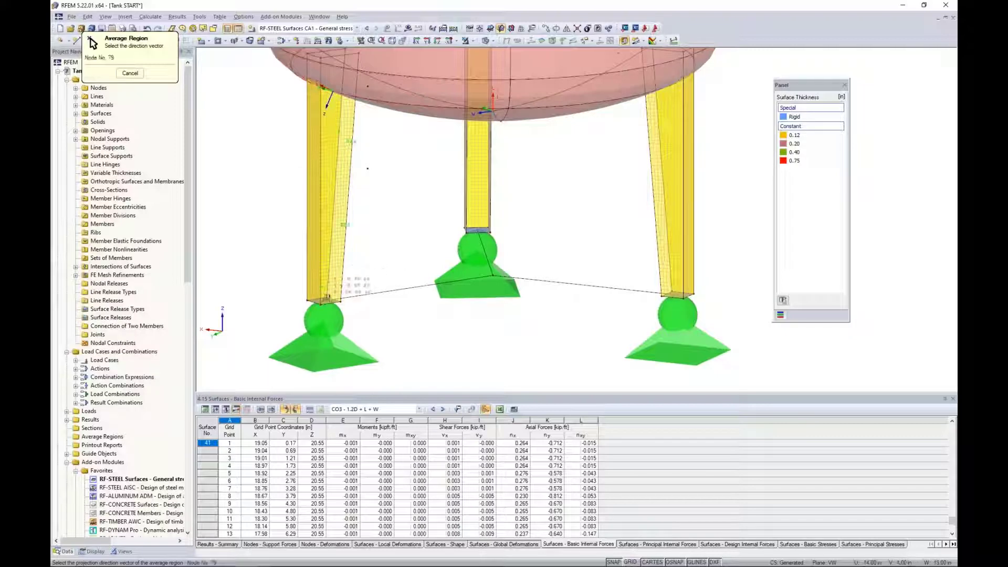
scroll(323, 297, "up", 5)
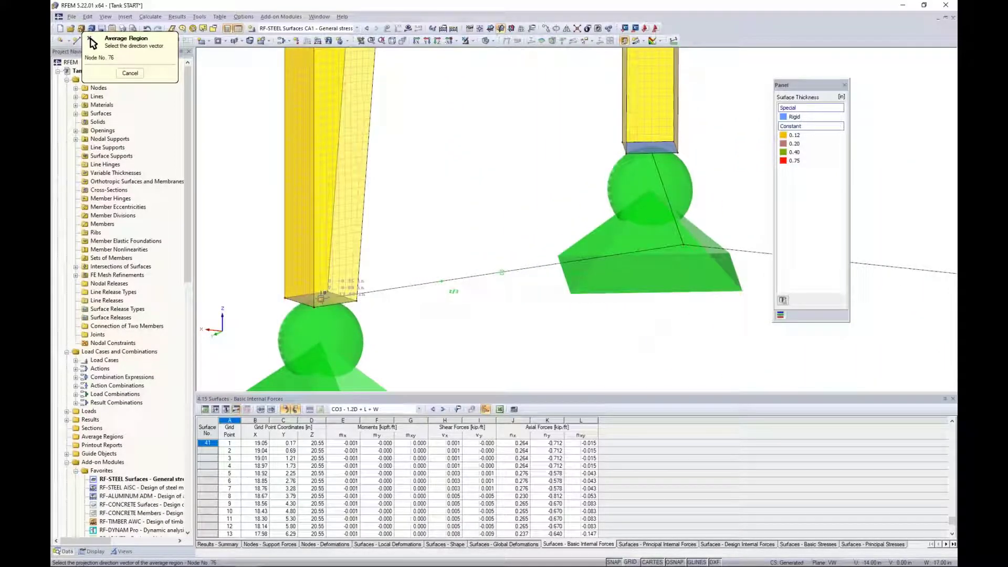
scroll(320, 298, "down", 4)
scroll(387, 264, "up", 1)
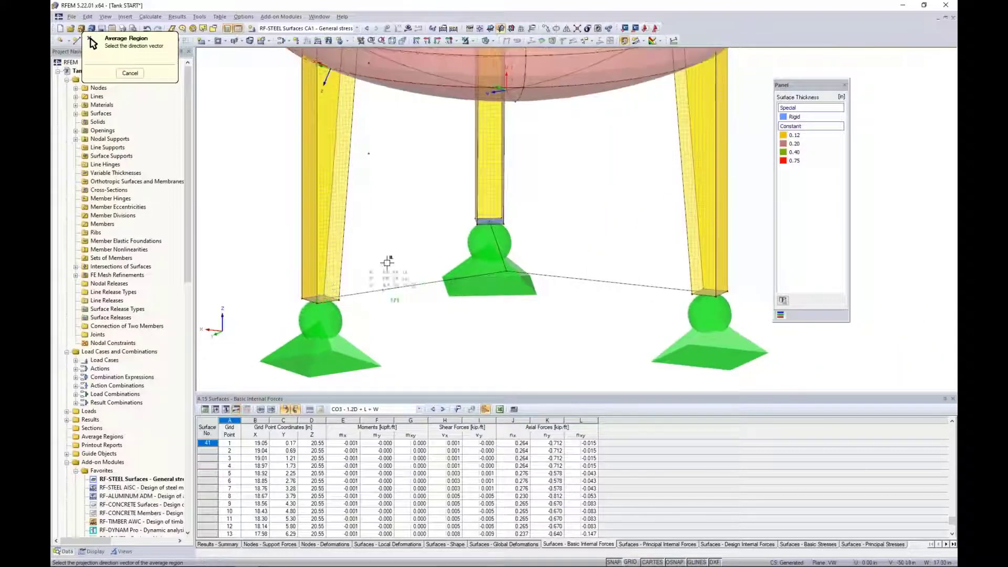
middle_click_drag(409, 253, 444, 277)
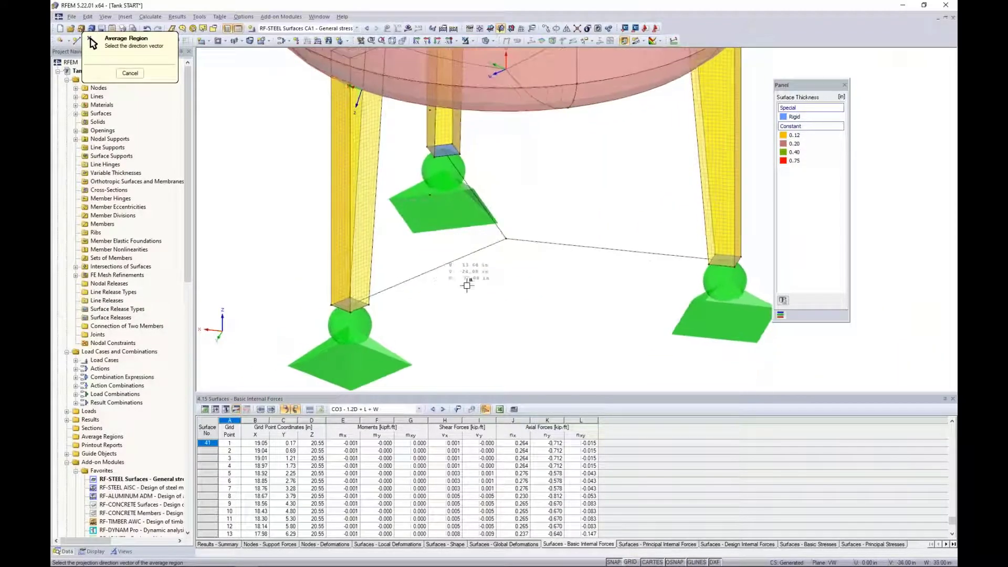
left_click(505, 240)
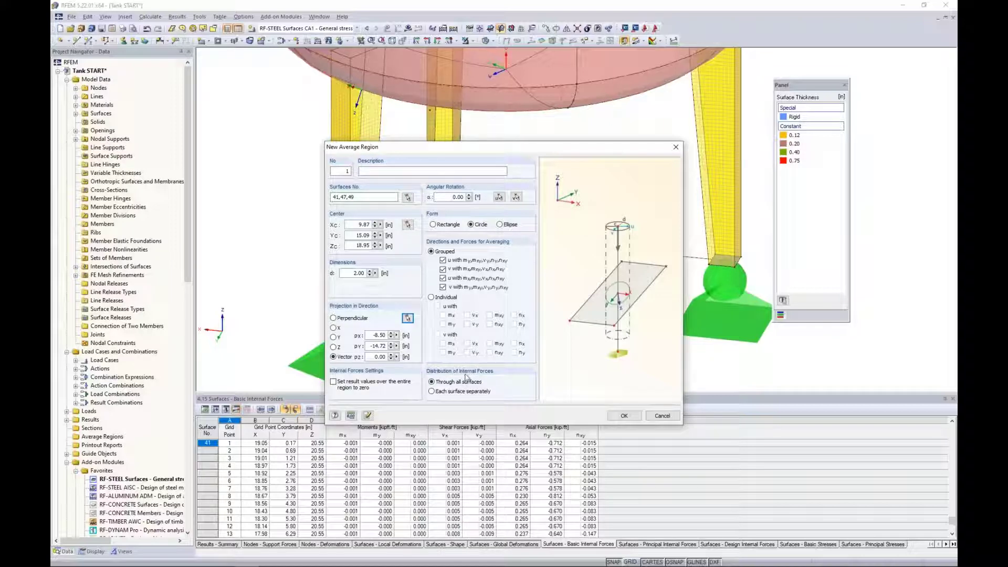
left_click(623, 415)
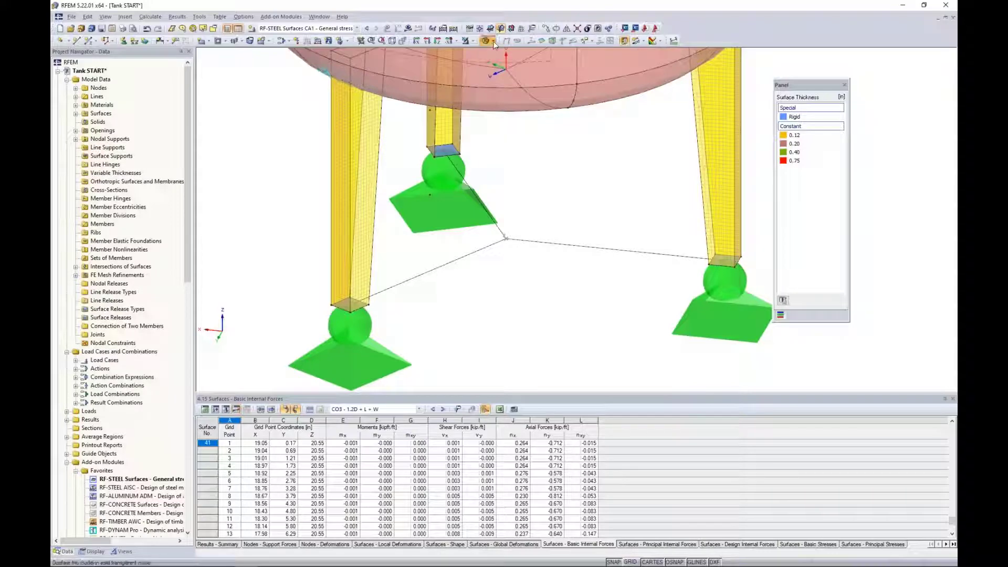
- Switch the model to wireframe display and examine the average region's projection from the leg corner across the tank
left_click(492, 41)
left_click(498, 52)
middle_click_drag(264, 164, 280, 240)
scroll(368, 143, "up", 2)
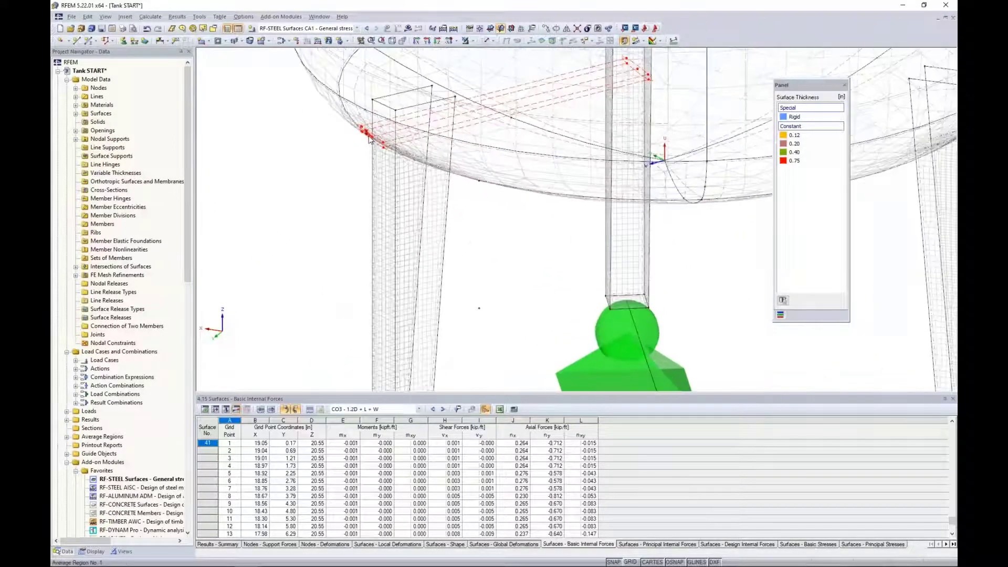
scroll(310, 184, "down", 3)
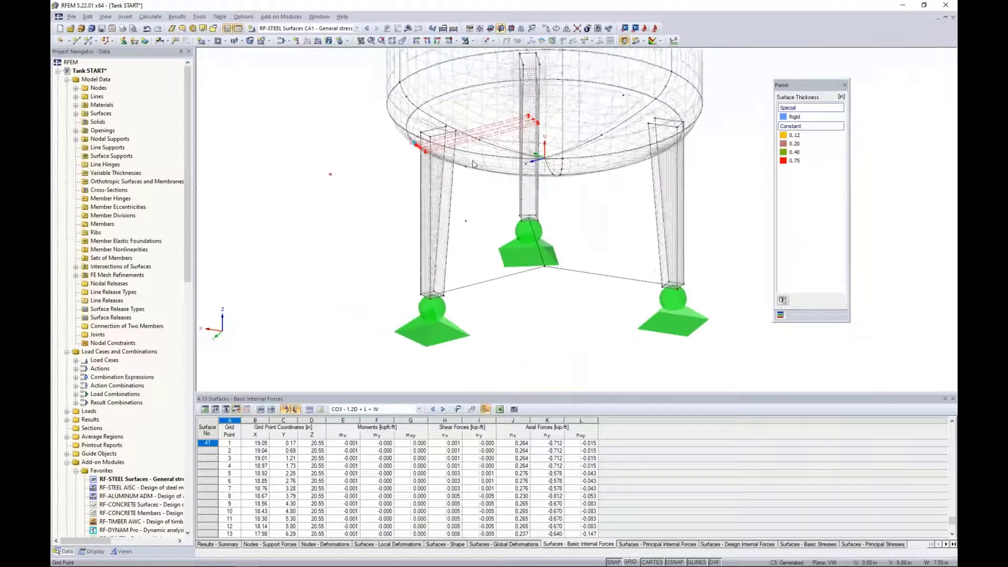
middle_click_drag(512, 185, 459, 274, "ctrl")
scroll(459, 273, "up", 3)
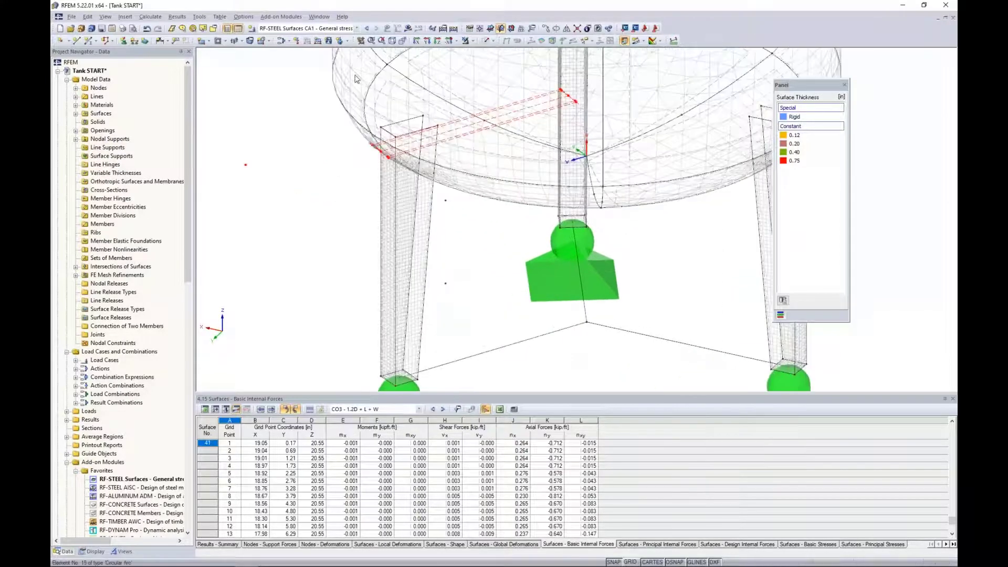
- Display the results of load combination CO3 - 1.2D + L + W on the model
left_click(341, 29)
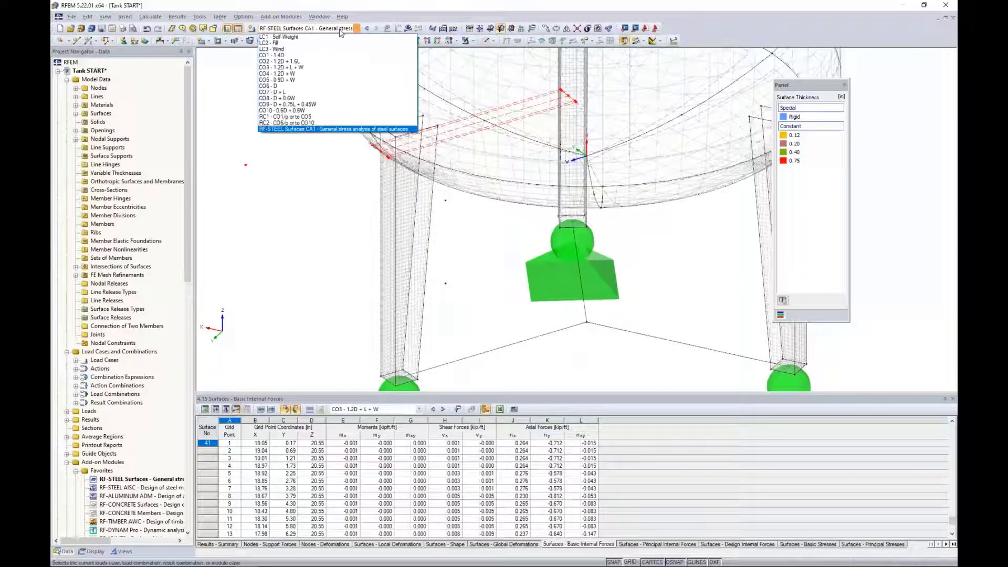
left_click(320, 67)
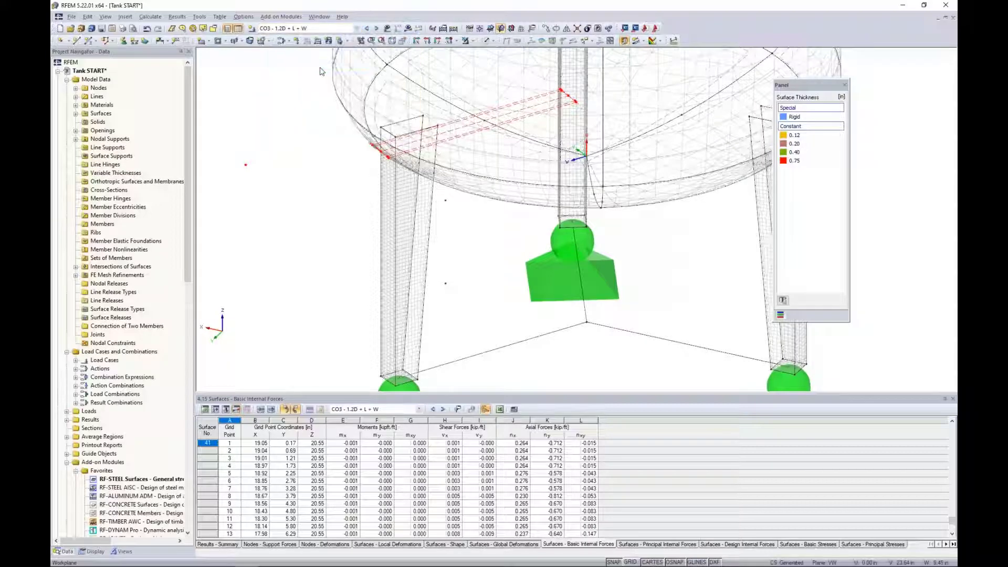
left_click(408, 29)
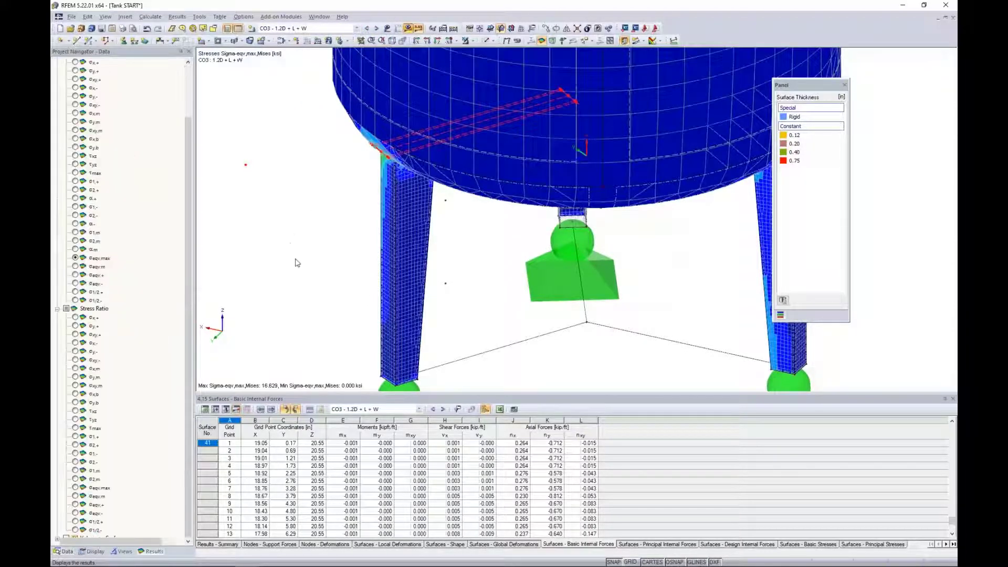
- Examine the maximum von Mises stresses at the averaged leg corner, comparing them with Average Regions switched off and back on
middle_click_drag(322, 266, 549, 165, "ctrl")
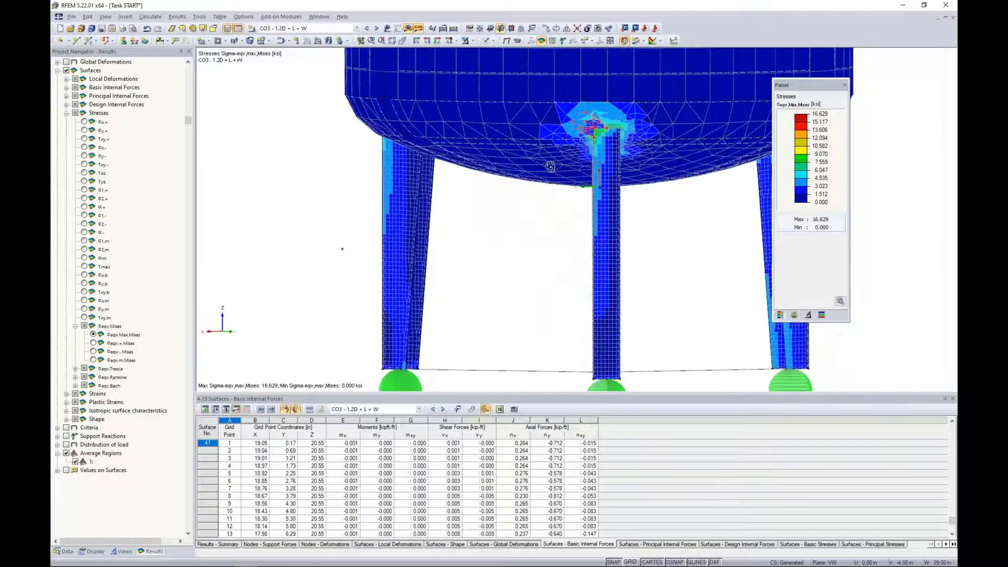
scroll(419, 204, "up", 4)
scroll(418, 204, "down", 1)
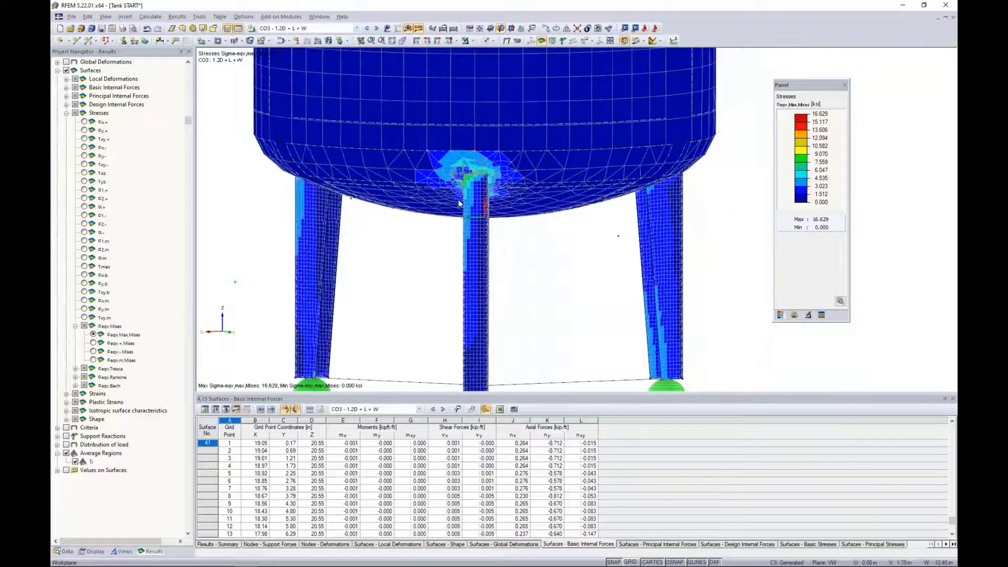
scroll(472, 168, "up", 6)
scroll(467, 185, "up", 5)
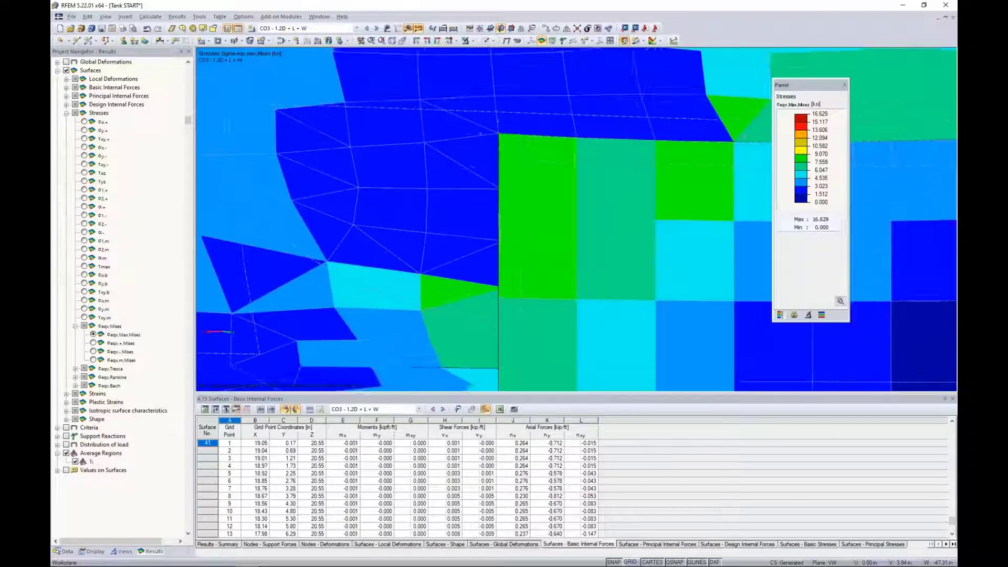
middle_click_drag(467, 185, 512, 240)
scroll(667, 232, "down", 3)
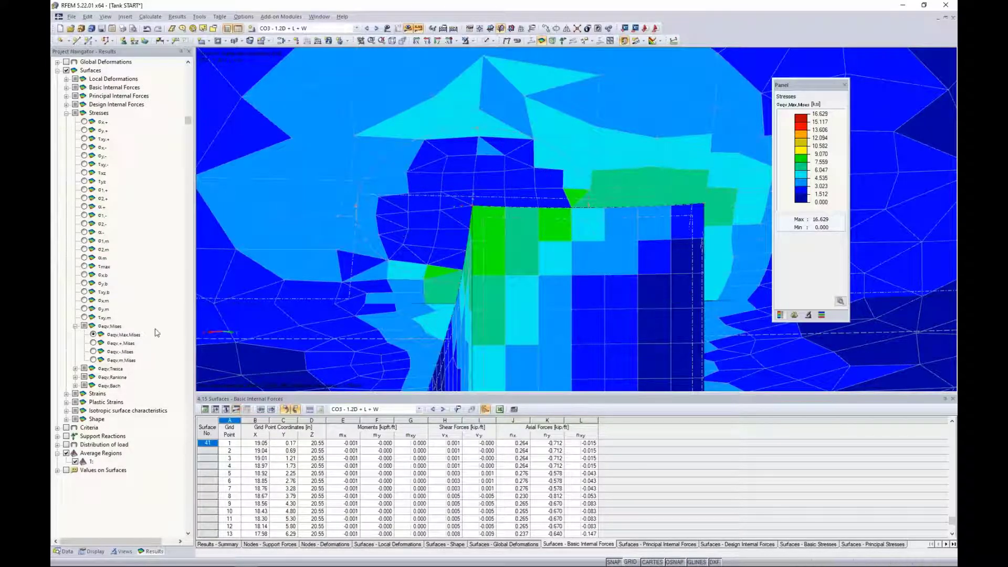
left_click(67, 453)
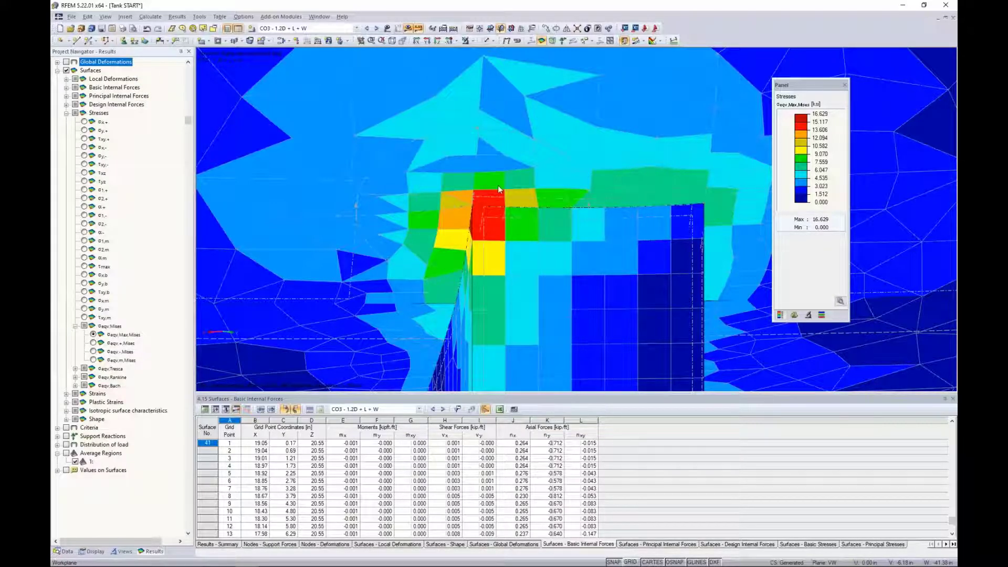
left_click(67, 453)
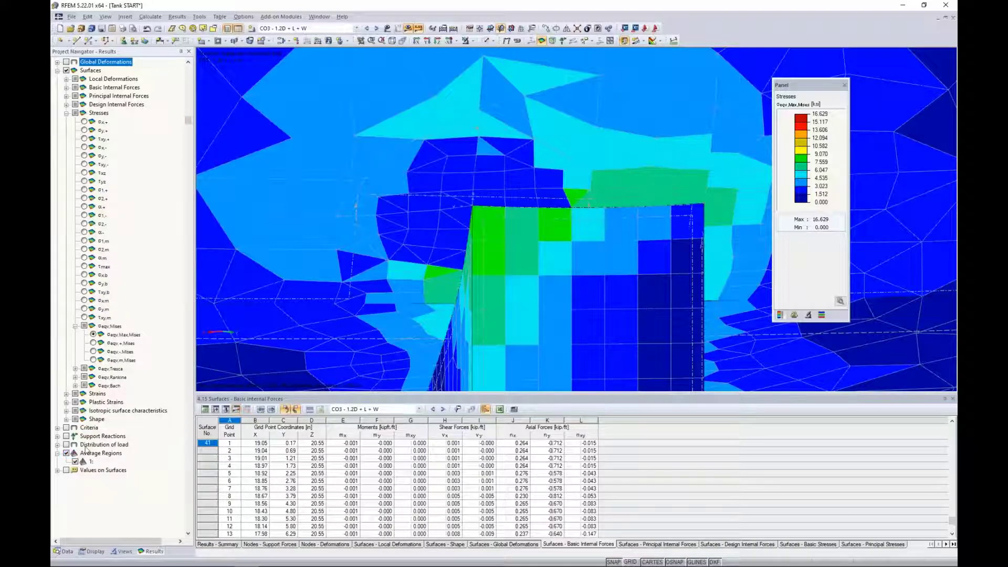
- Examine the von Mises stresses at another leg connection without an average region and compare them with the averaged leg
scroll(541, 201, "down", 4)
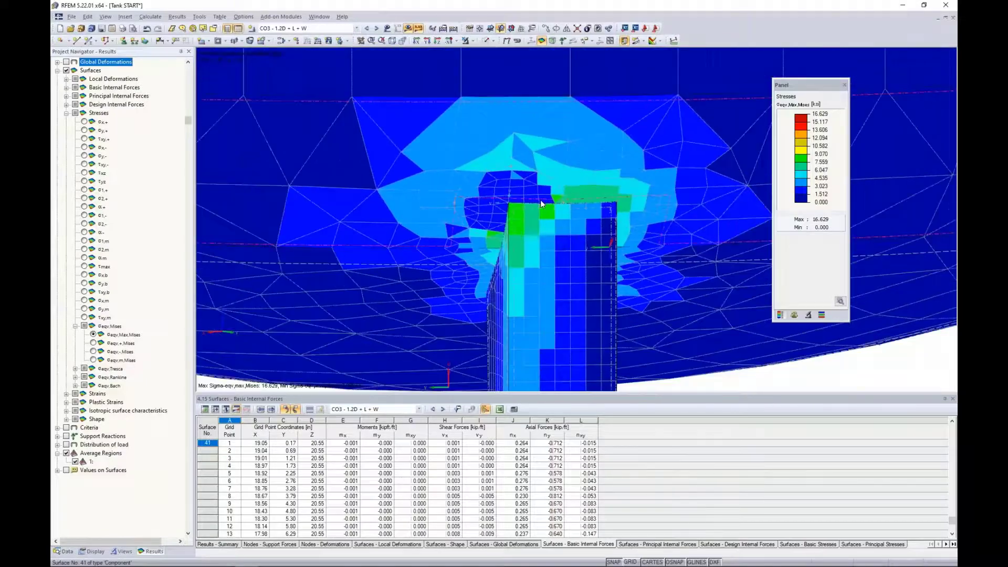
scroll(541, 199, "down", 5)
middle_click_drag(292, 310, 616, 297)
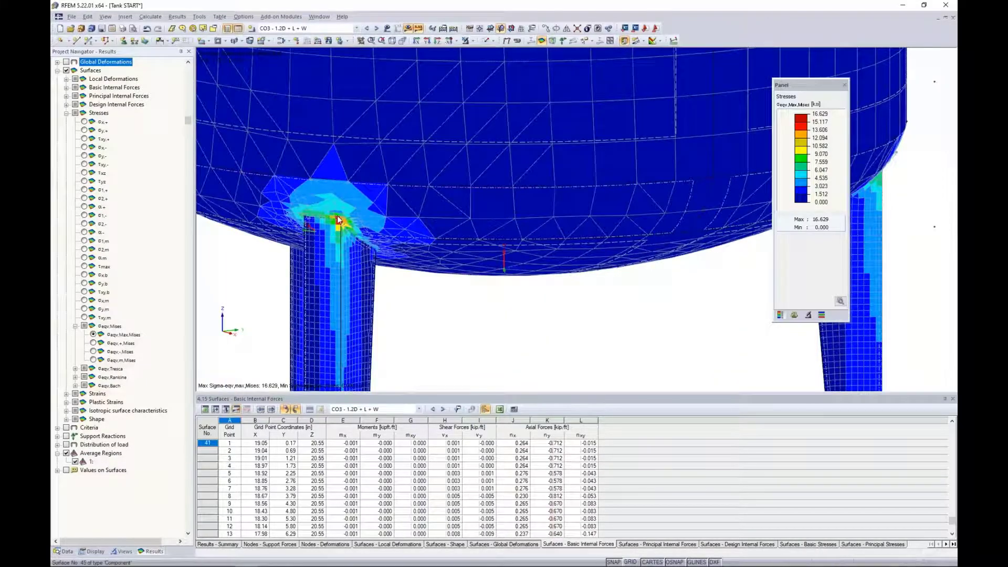
scroll(338, 220, "up", 5)
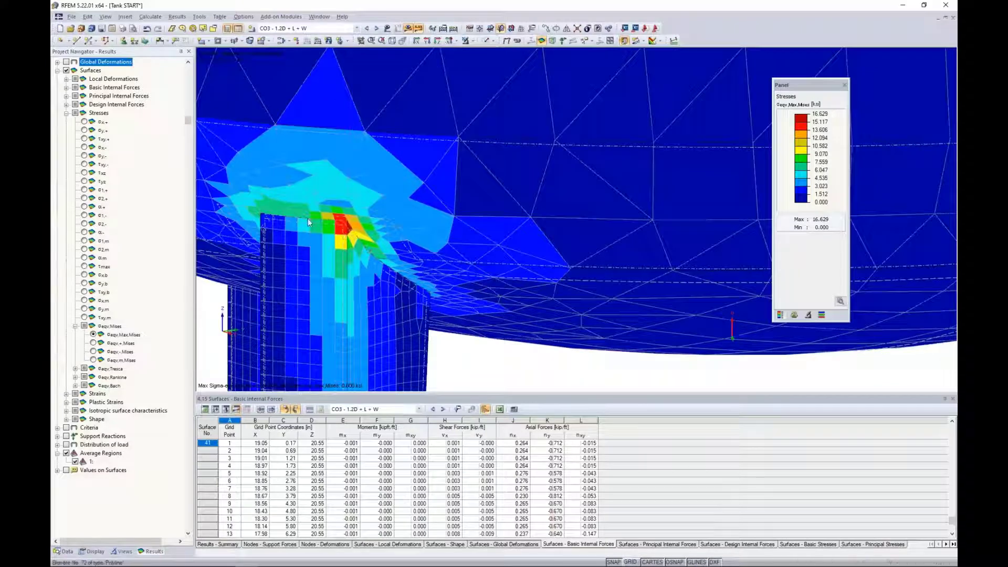
scroll(308, 219, "down", 6)
middle_click_drag(328, 249, 354, 291)
scroll(441, 266, "up", 3)
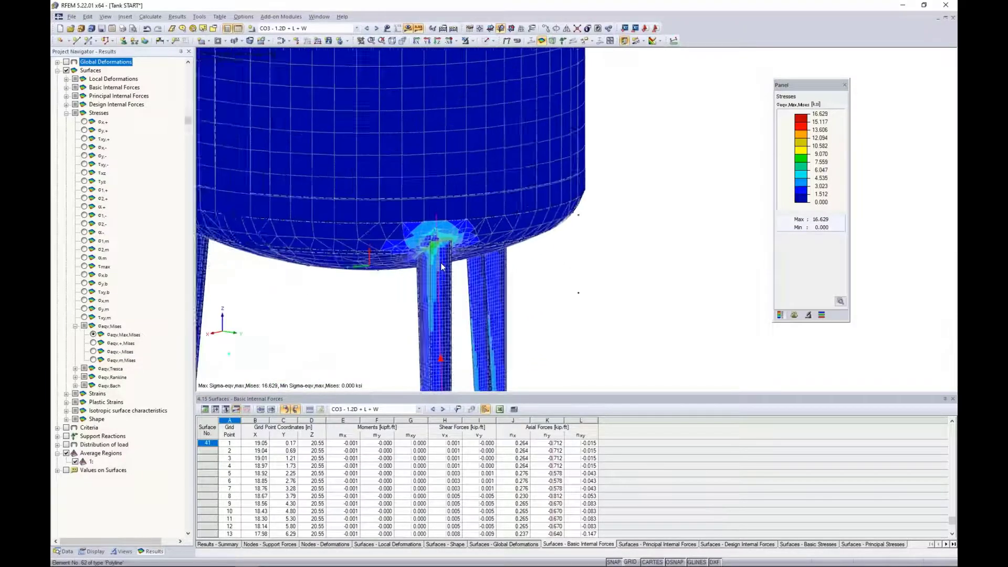
scroll(441, 267, "up", 1)
left_click(427, 238)
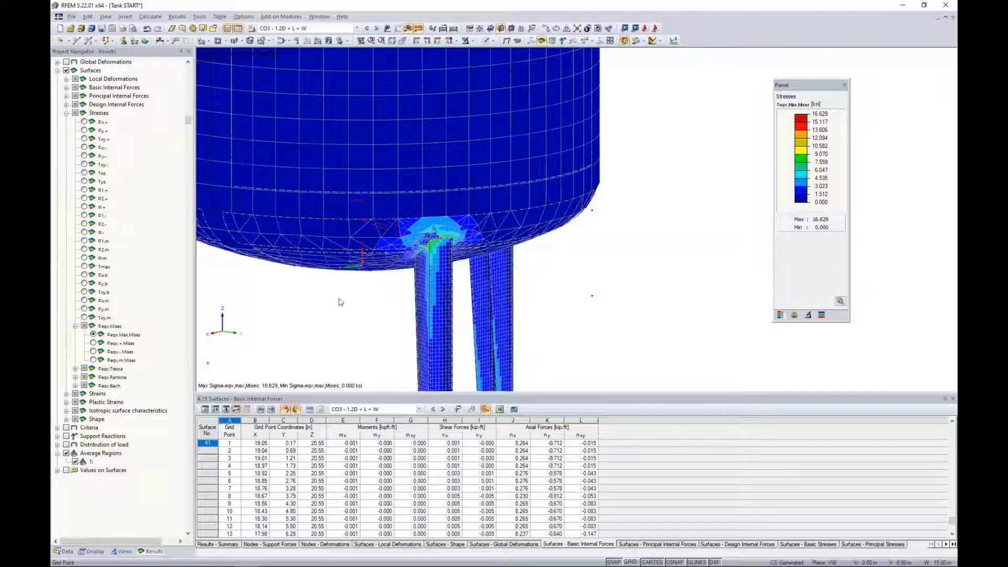
- Enable applying smoothed internal forces in the defined average regions in the RF-STEEL Surfaces details, recalculate the module and close it
left_click(66, 552)
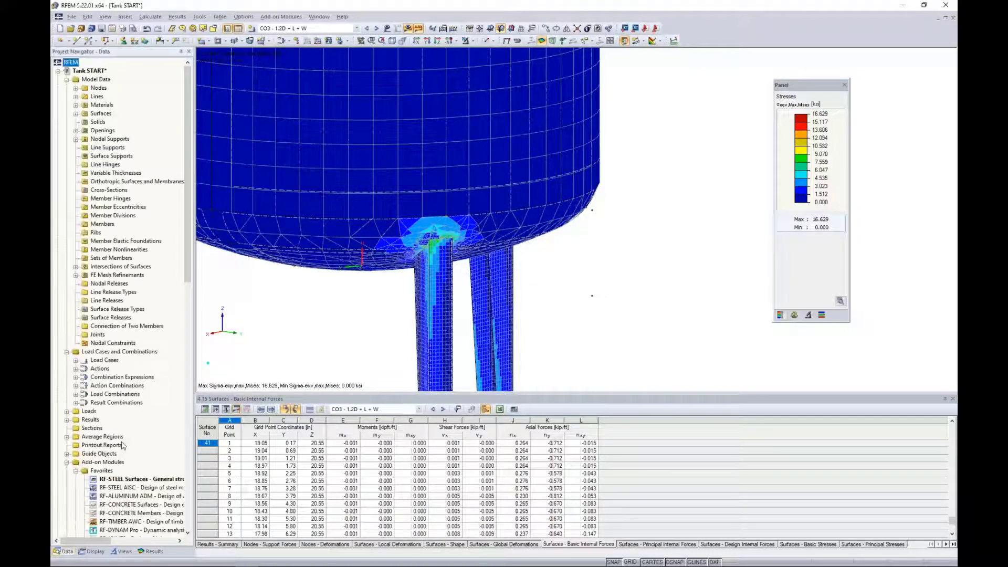
double_click(137, 480)
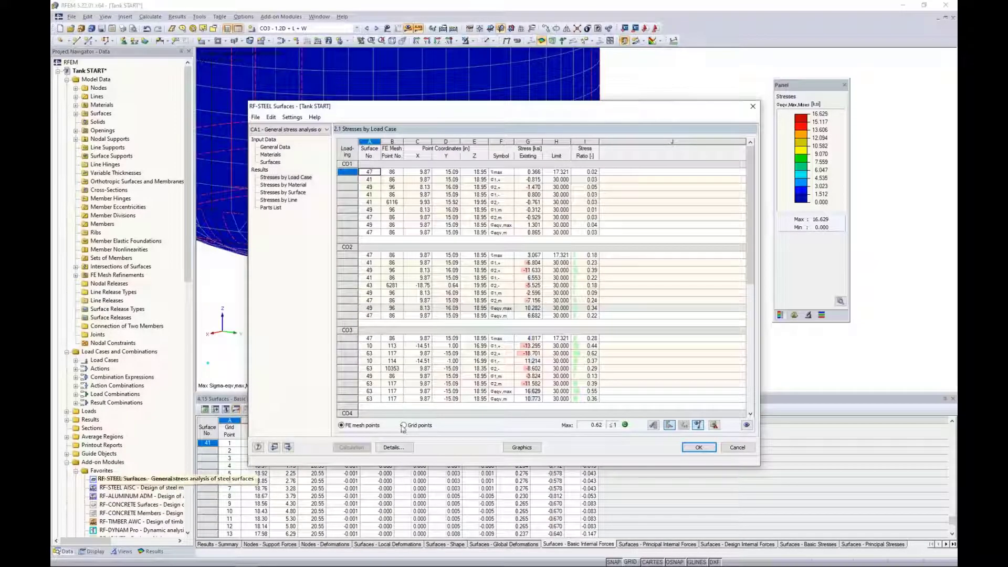
left_click(394, 447)
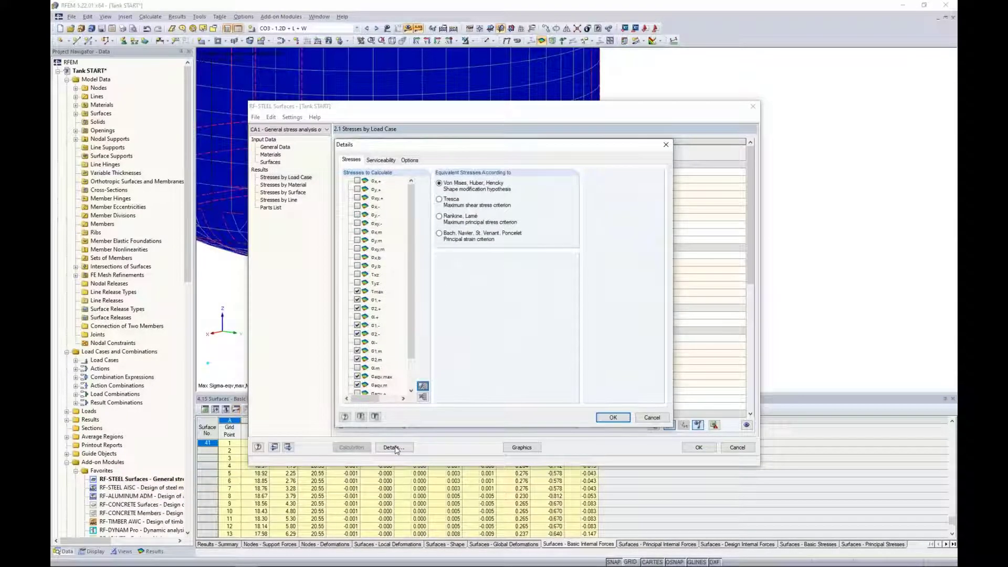
left_click(410, 159)
left_click(512, 372)
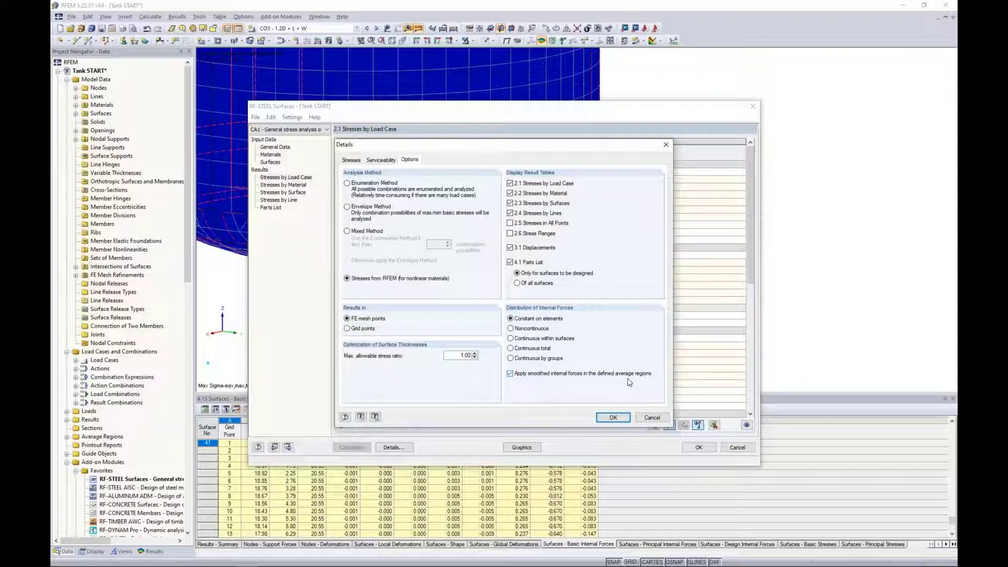
left_click(612, 417)
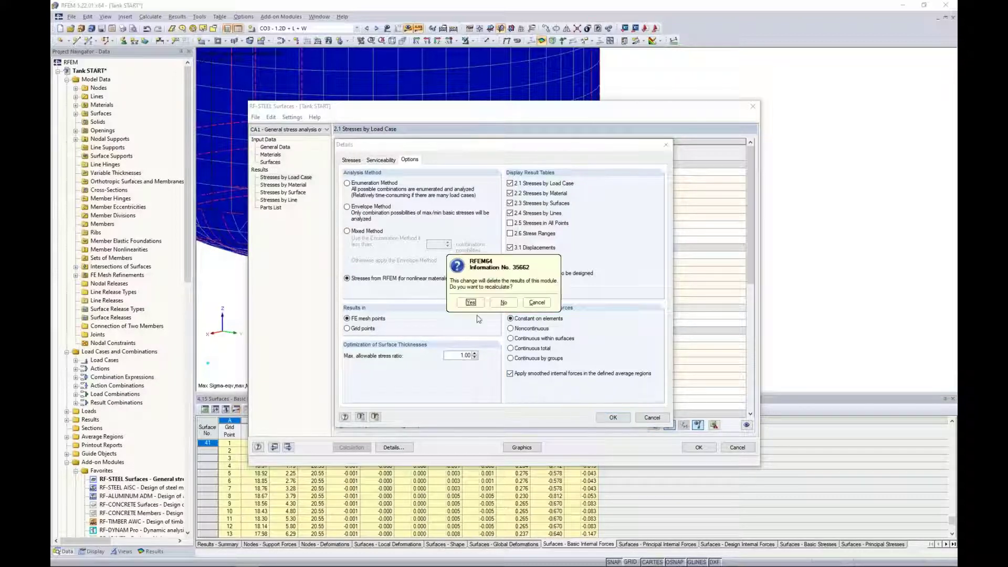
left_click(470, 302)
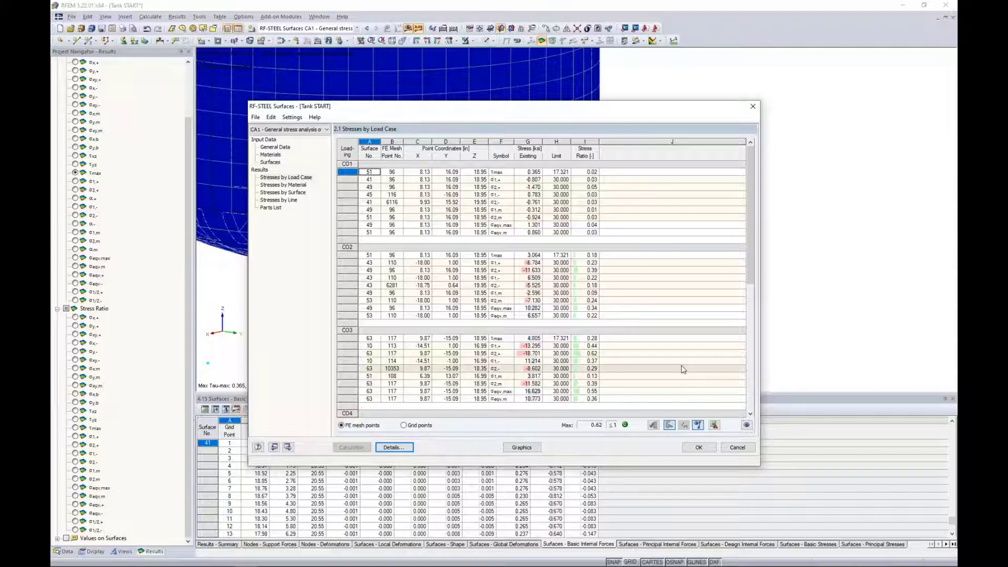
left_click(700, 451)
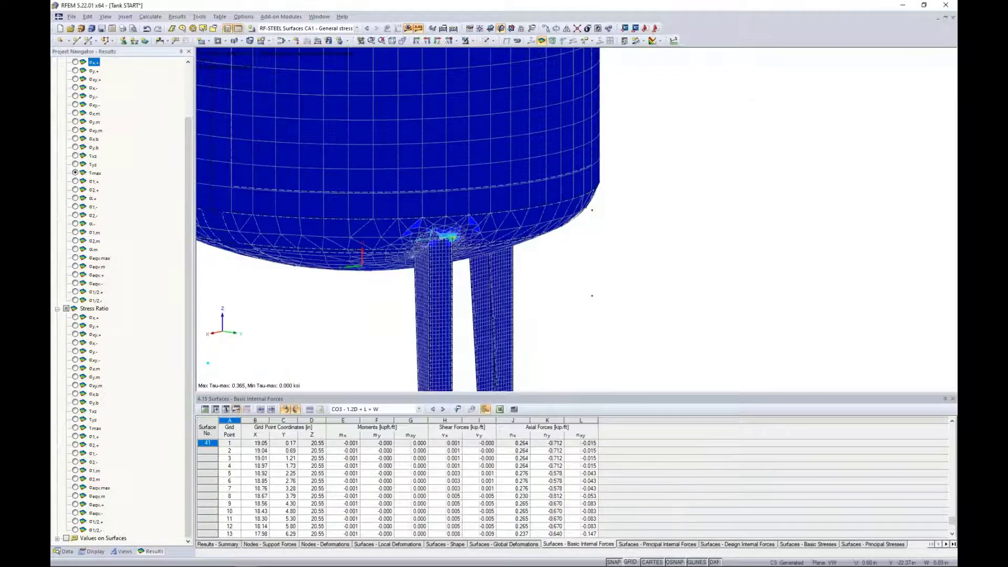
- Display the whole tank as a solid transparent model and turn off the results display
middle_click_drag(562, 285, 353, 295)
scroll(659, 302, "down", 5)
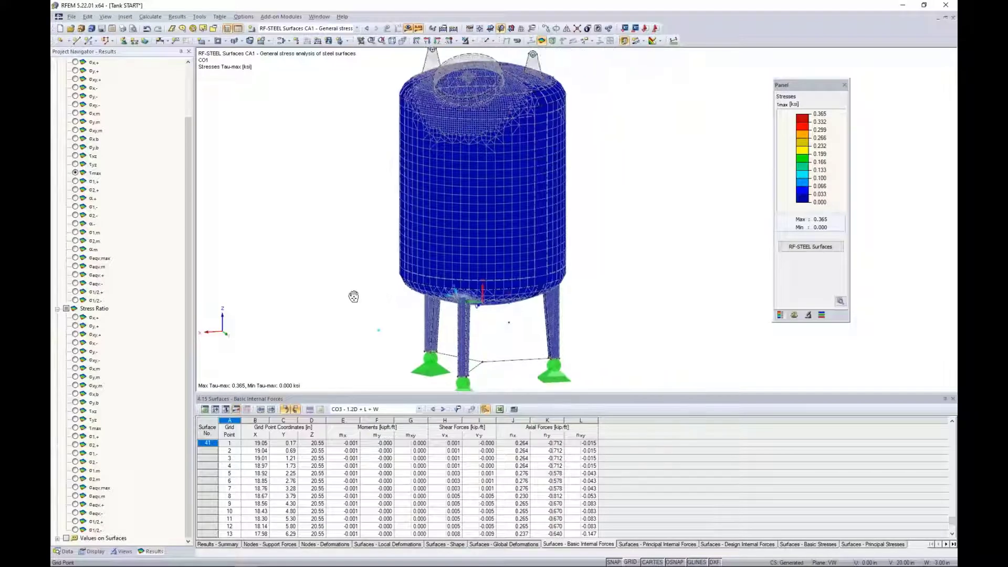
scroll(353, 295, "down", 2)
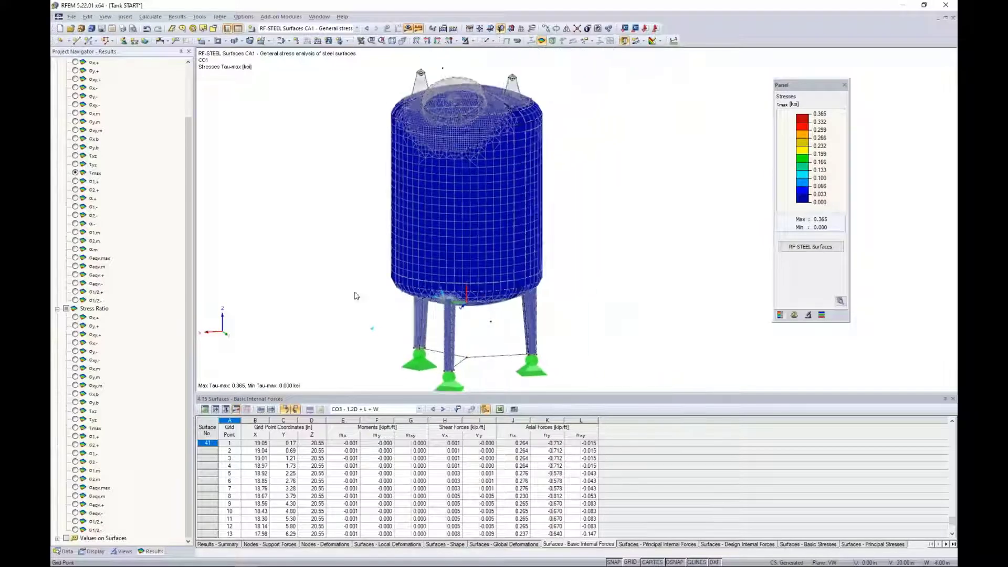
left_click(473, 41)
left_click(493, 41)
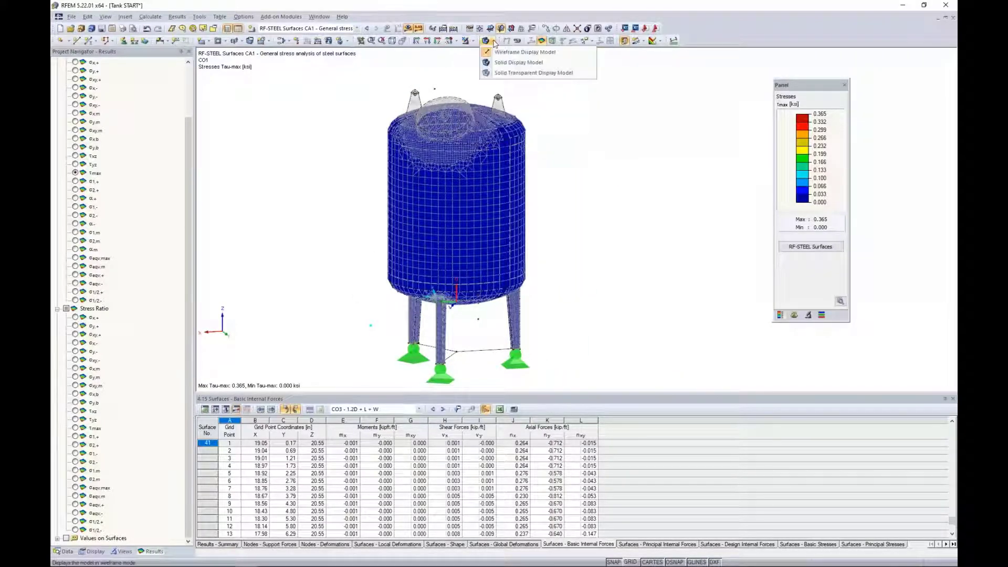
left_click(499, 75)
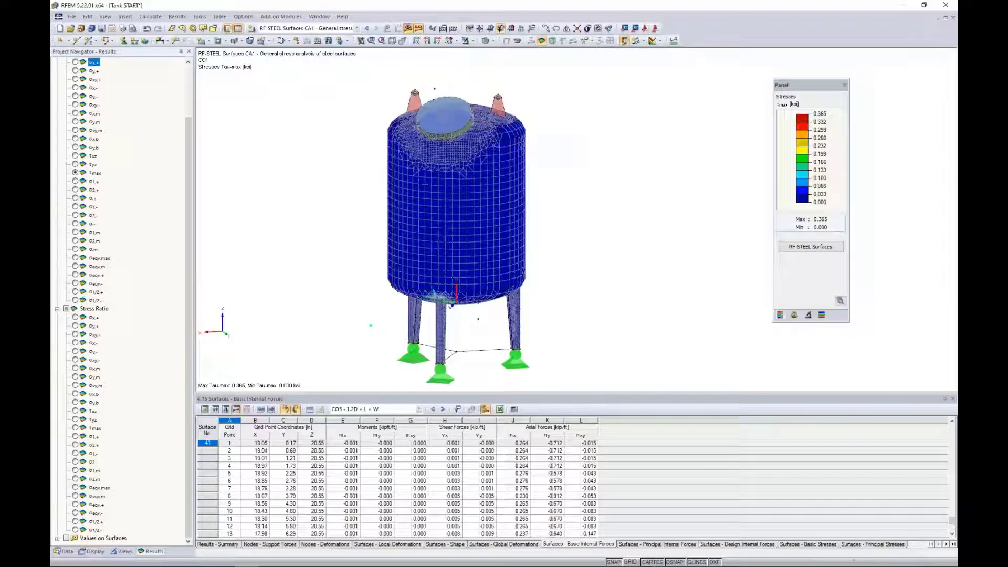
left_click(407, 28)
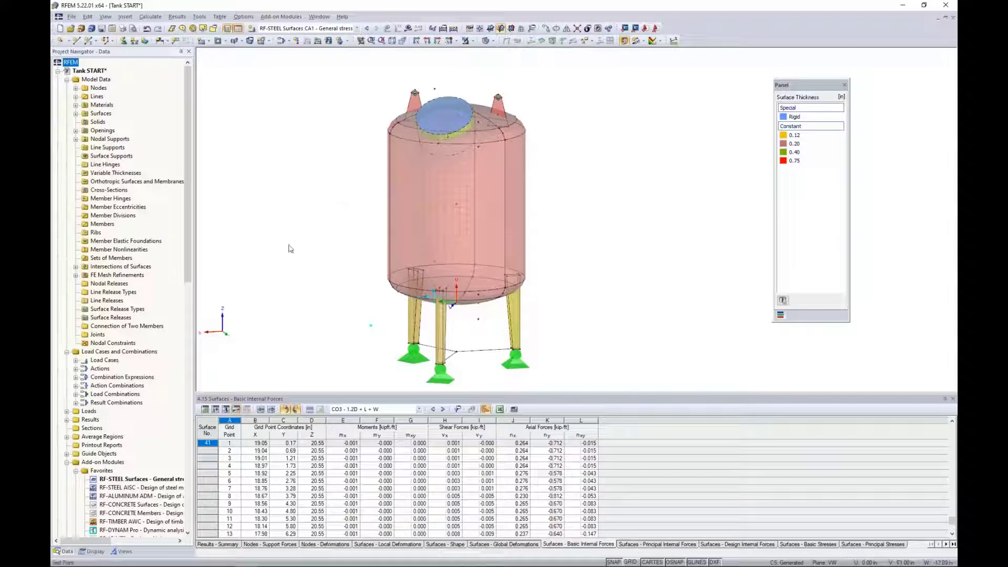
- Open the RF-STABILITY stability analysis add-on module
scroll(132, 401, "down", 2)
scroll(133, 401, "down", 1)
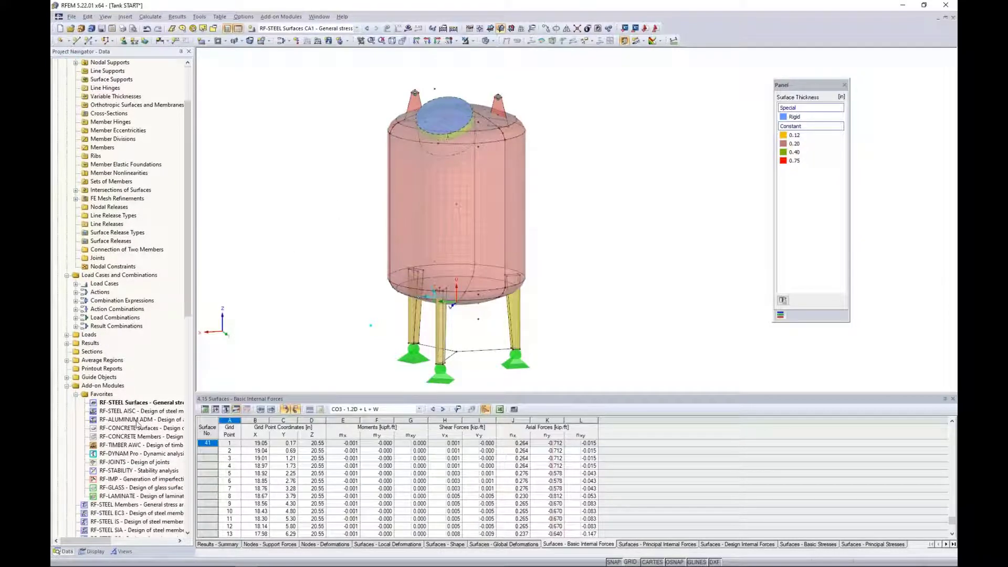
left_click(115, 472)
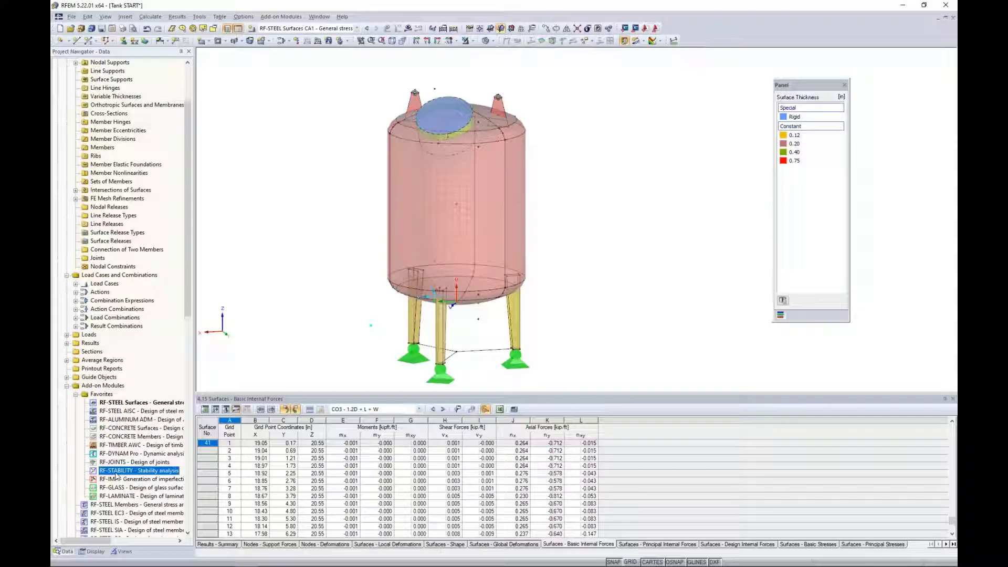
double_click(116, 472)
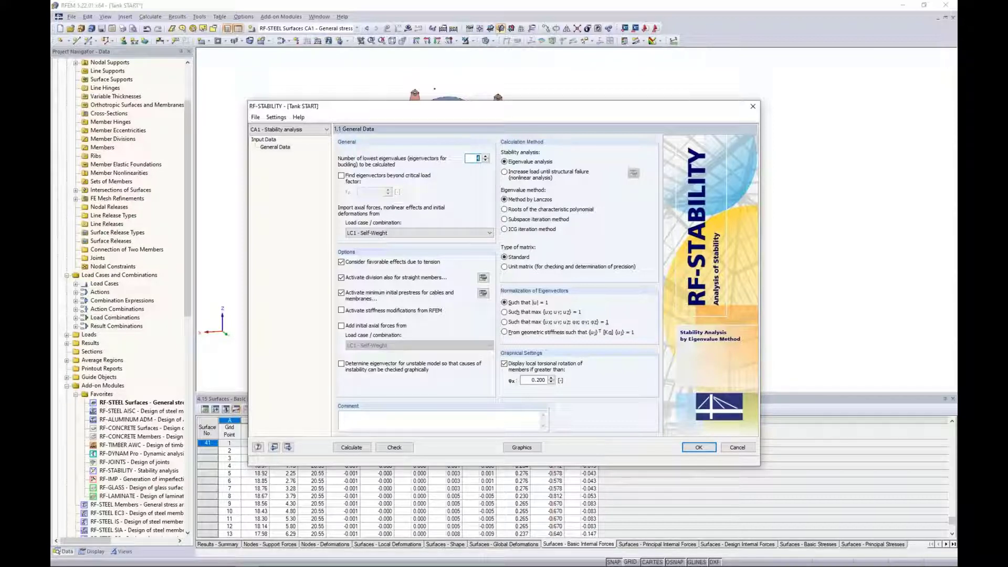
- Set 4 lowest eigenvalues for calculation and import the axial forces from load combination CO3 - 1.2D + L + W
left_click(472, 159)
key("BackSpace")
type("8")
left_click(389, 234)
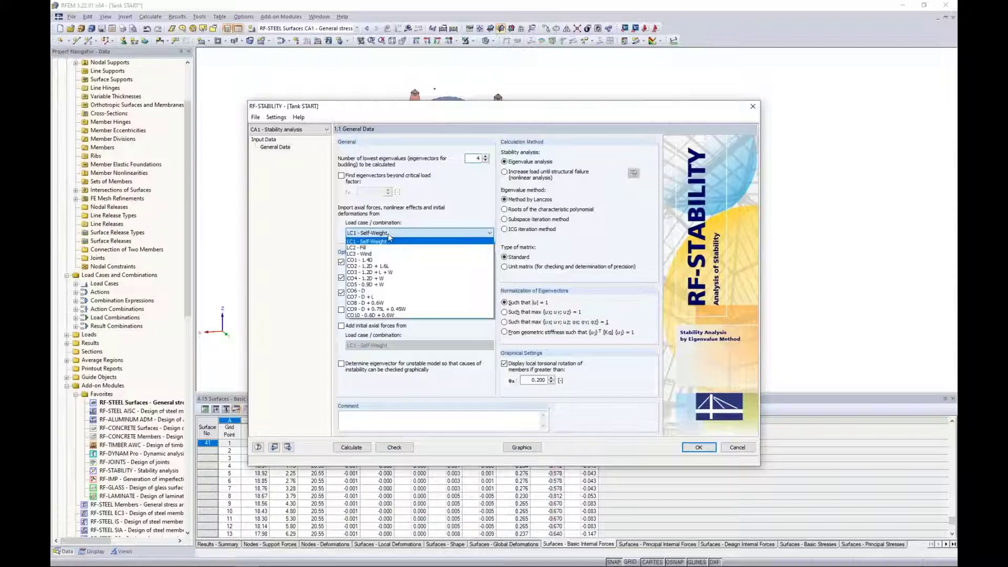
left_click(386, 273)
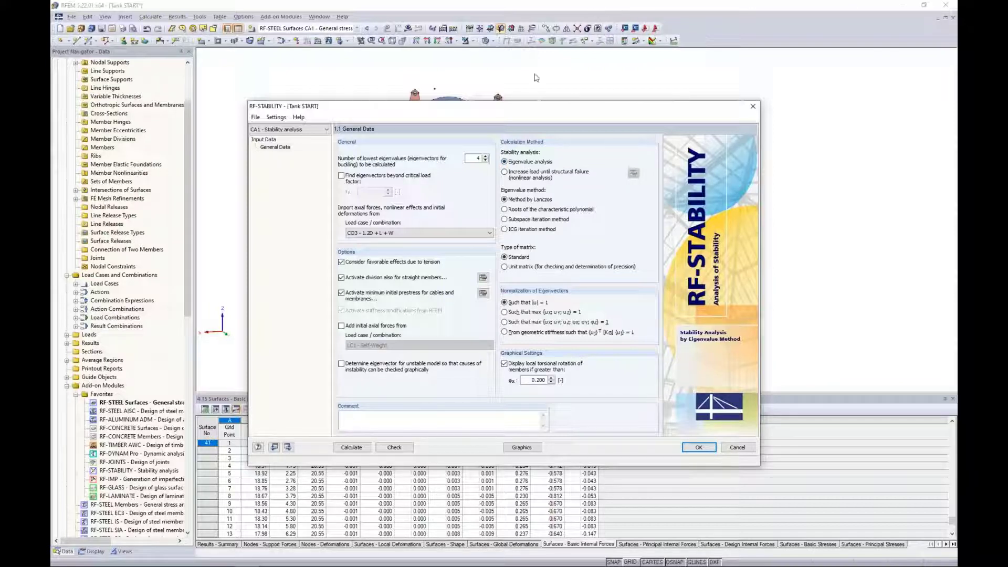
- Inspect the calculation parameters for the nonlinear load-increase method, cancel them and return to eigenvalue analysis
left_click(505, 175)
left_click(488, 306)
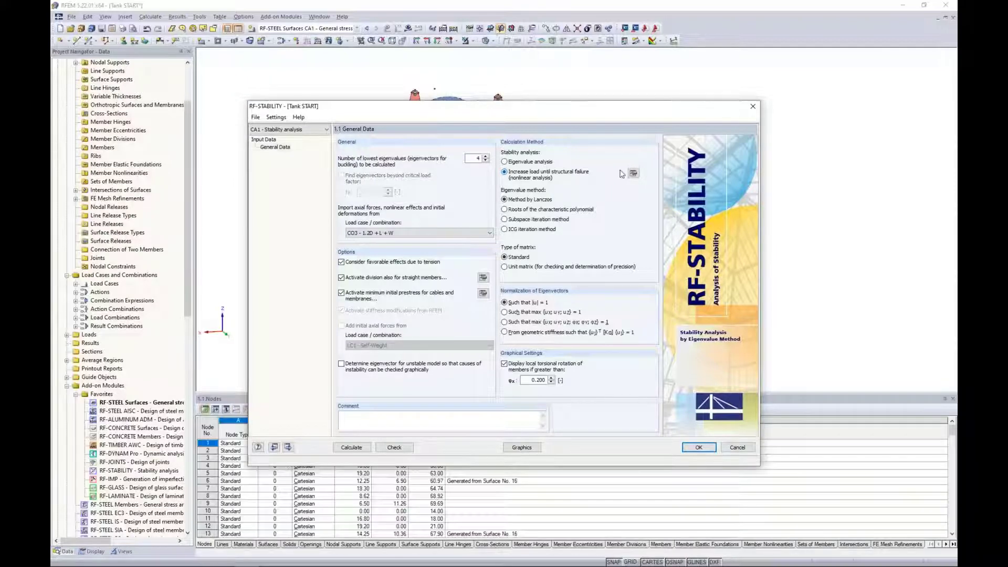
left_click(634, 173)
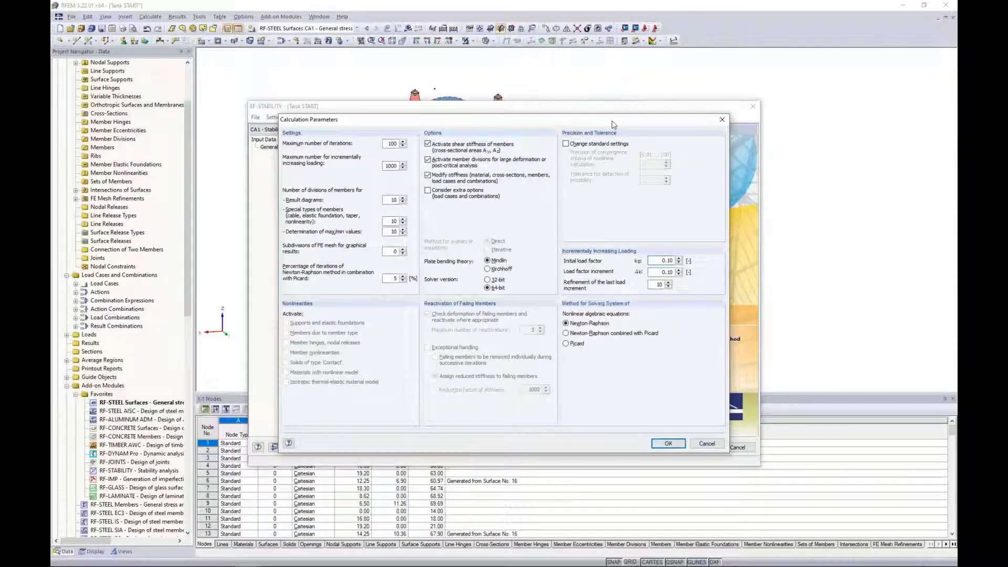
left_click_drag(614, 119, 610, 235)
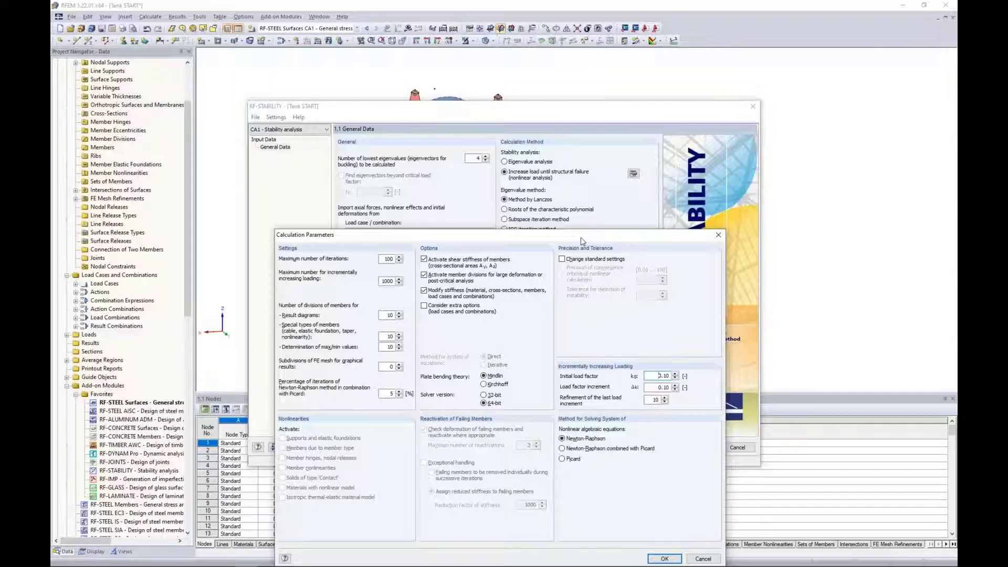
left_click_drag(584, 241, 594, 175)
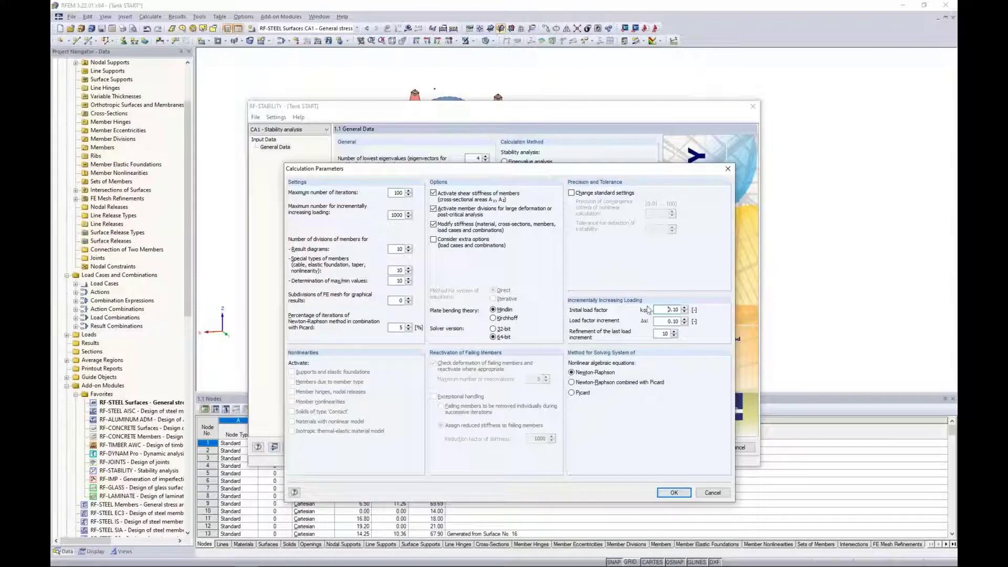
left_click(712, 492)
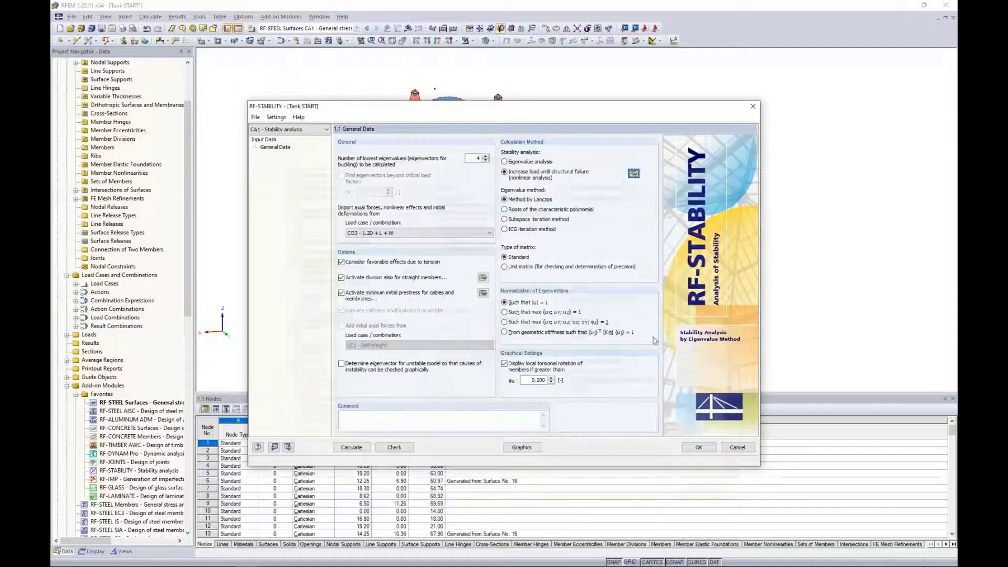
left_click(503, 162)
- Calculate the stability analysis and review the buckling shapes of eigenvalues 1 to 4 on the tank model
left_click(351, 447)
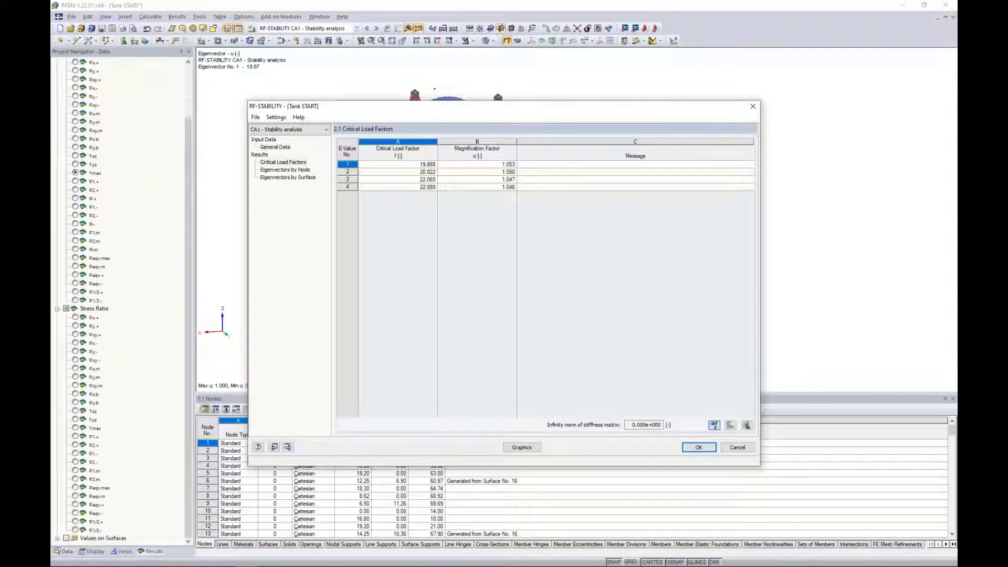
left_click_drag(450, 108, 479, 407)
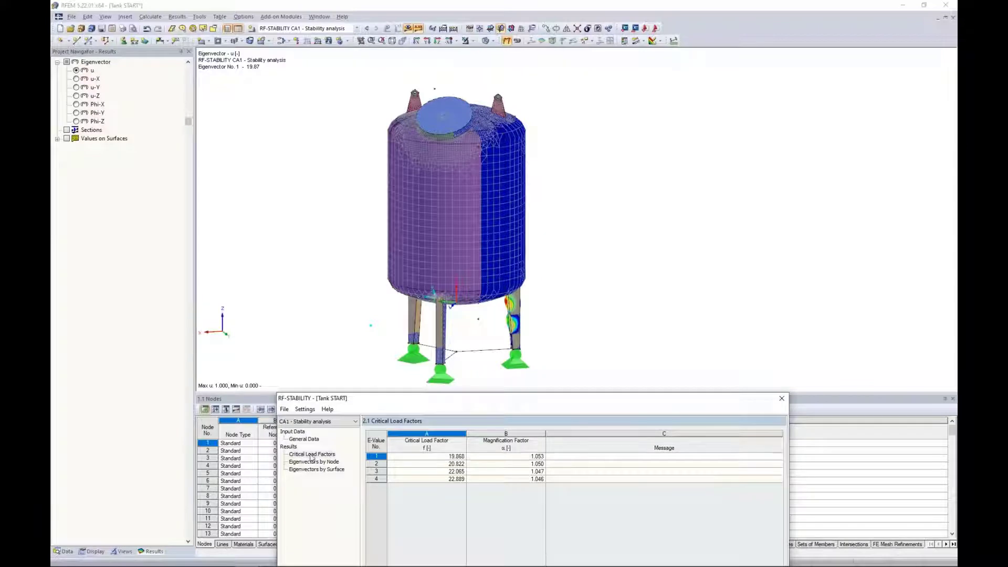
left_click(425, 464)
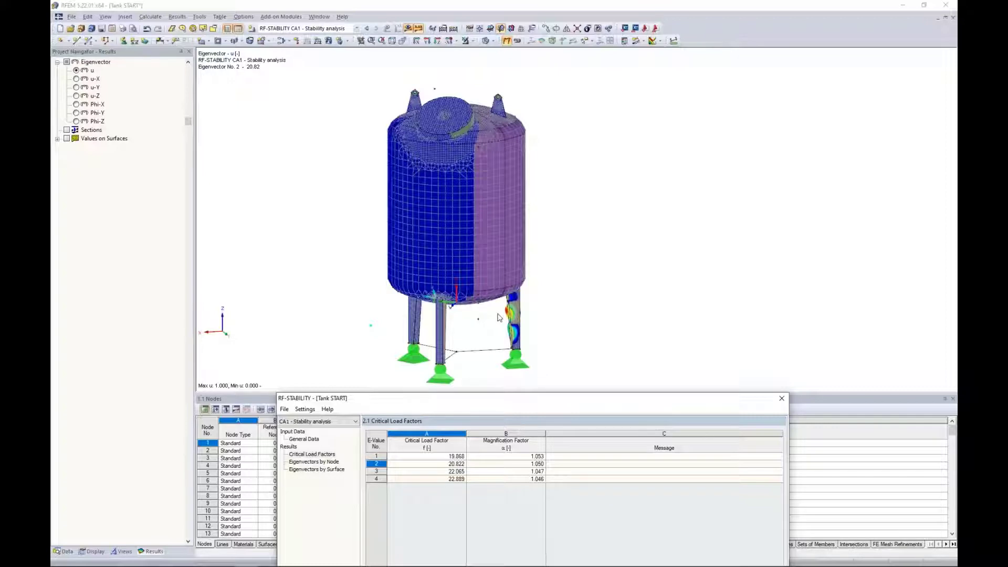
left_click(441, 472)
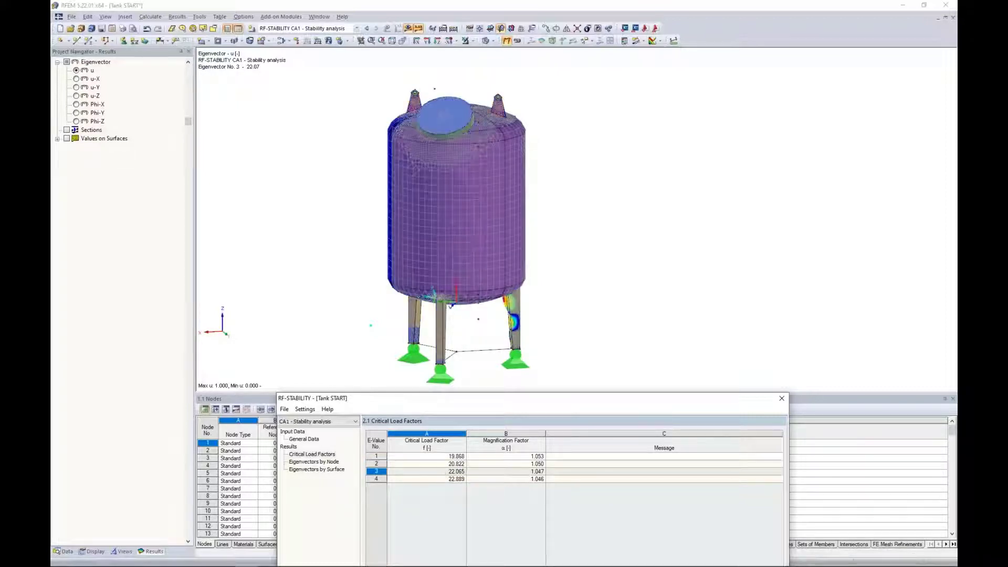
left_click(441, 479)
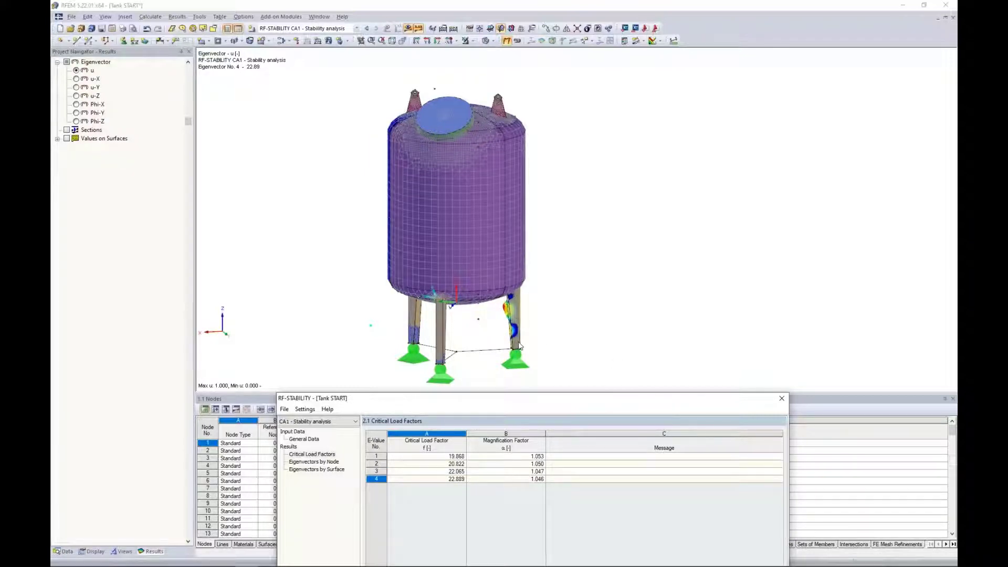
left_click(426, 456)
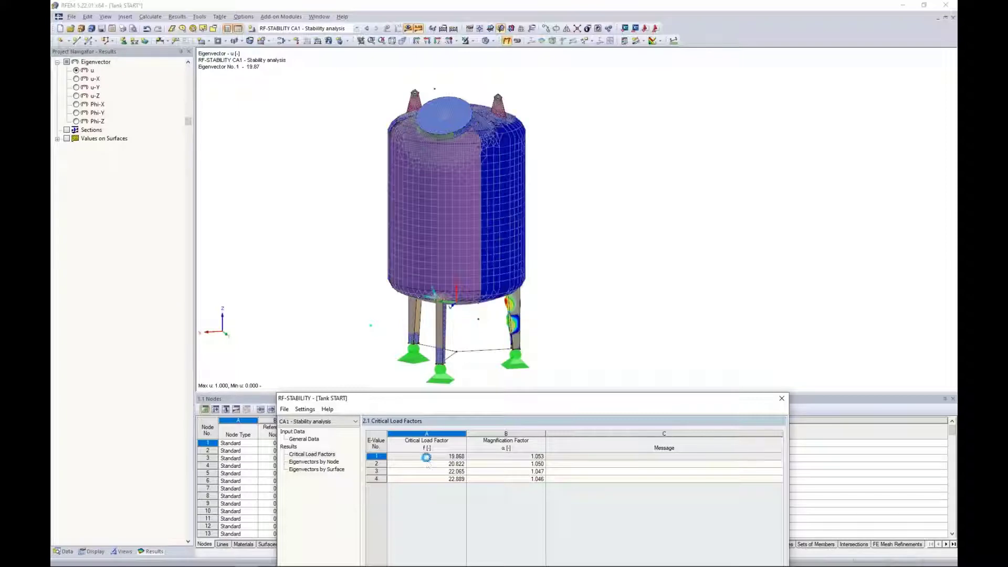
left_click(426, 464)
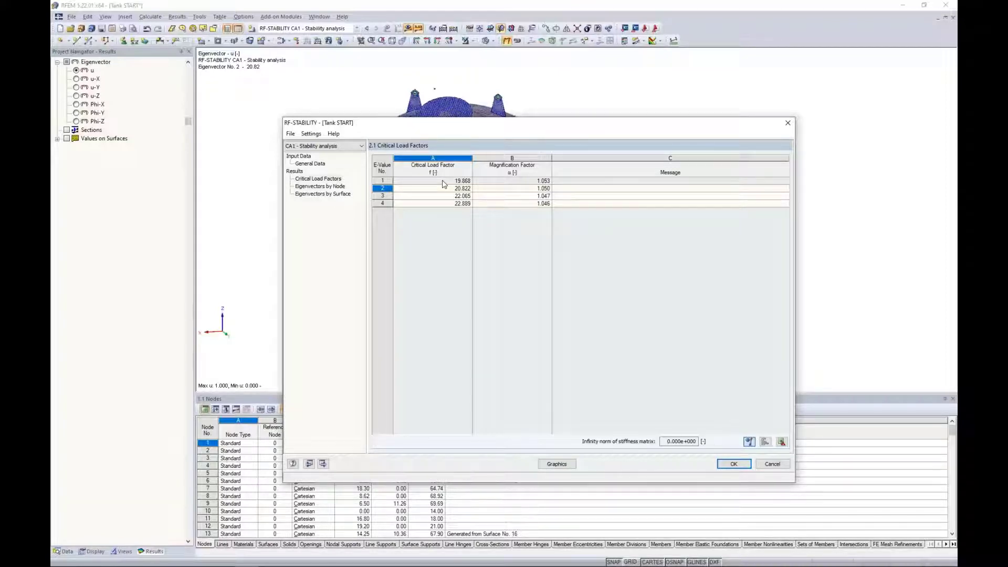
- Recheck the stability analysis's general data and compare the critical load factors and buckling shapes of eigenvalues 1 to 3
left_click(321, 165)
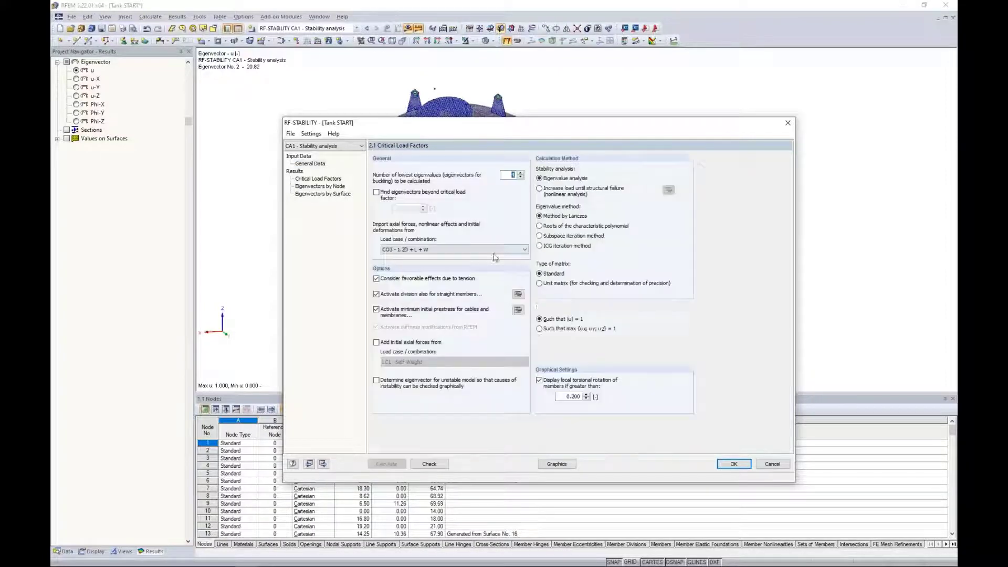
left_click(318, 178)
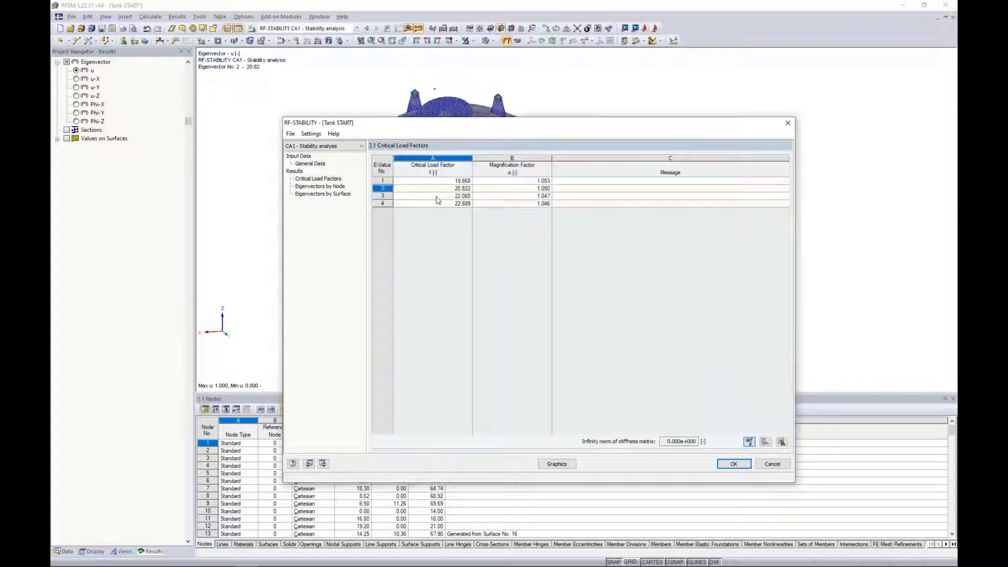
left_click_drag(478, 128, 474, 377)
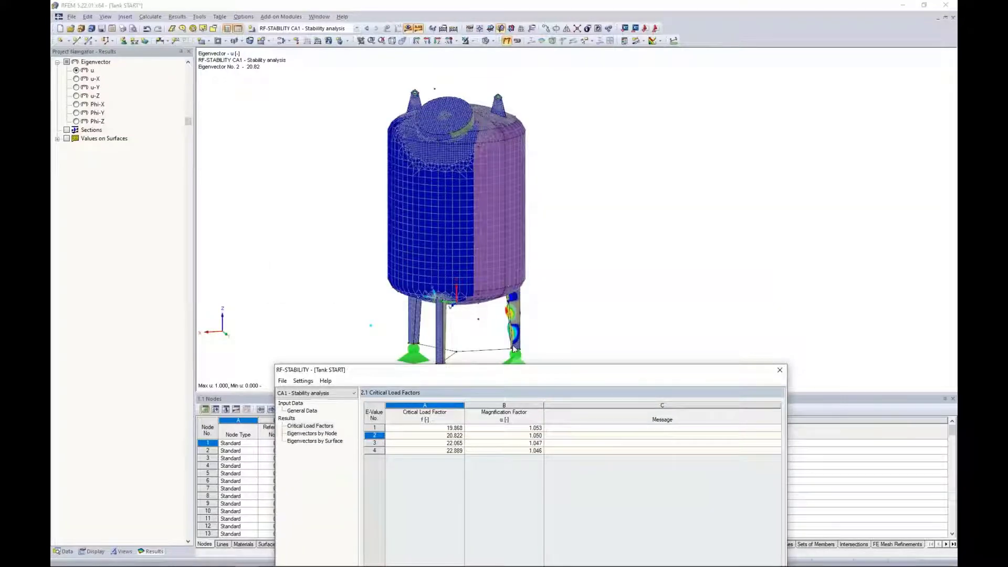
left_click(446, 428)
left_click(443, 435)
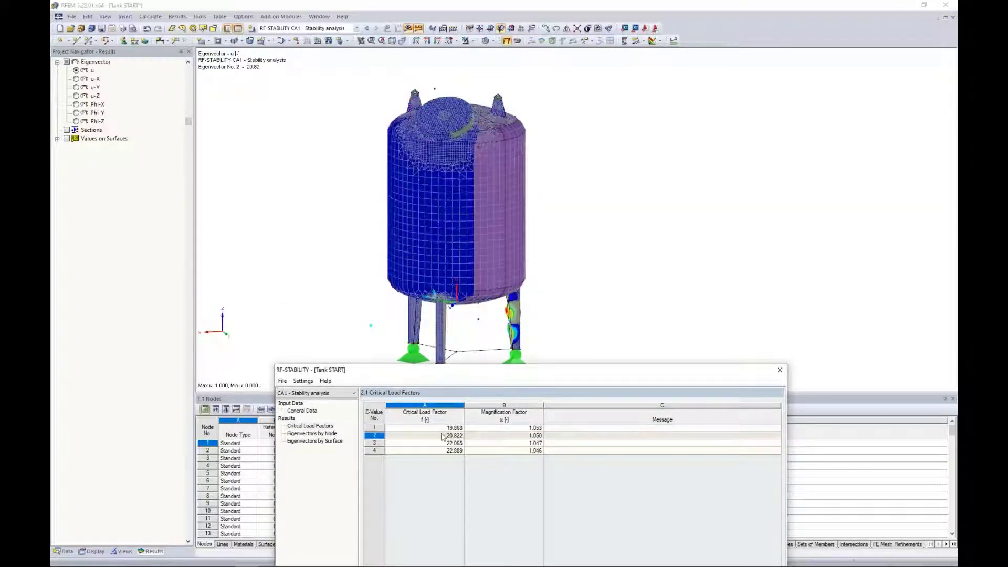
left_click(444, 443)
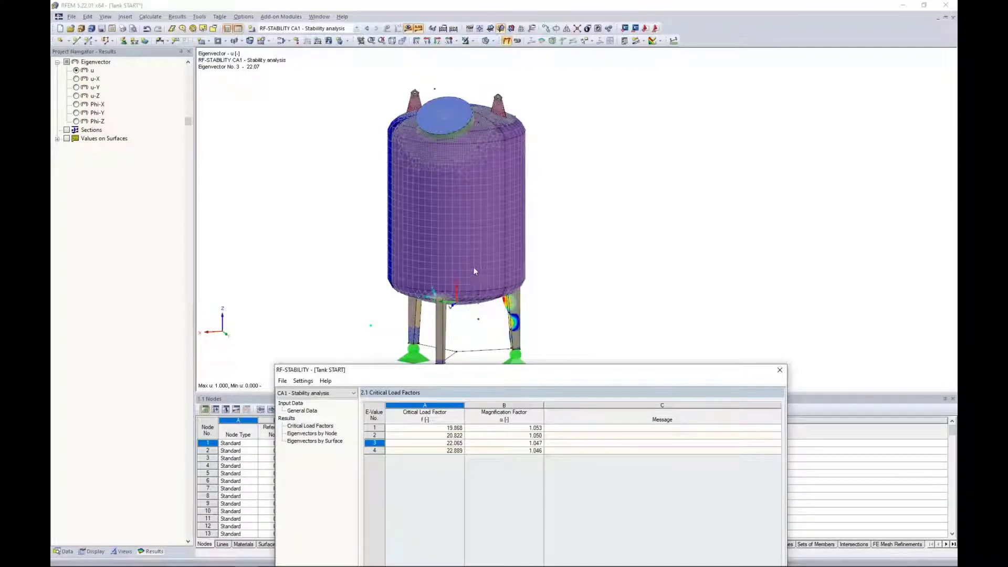
left_click_drag(471, 366, 475, 170)
left_click(447, 220)
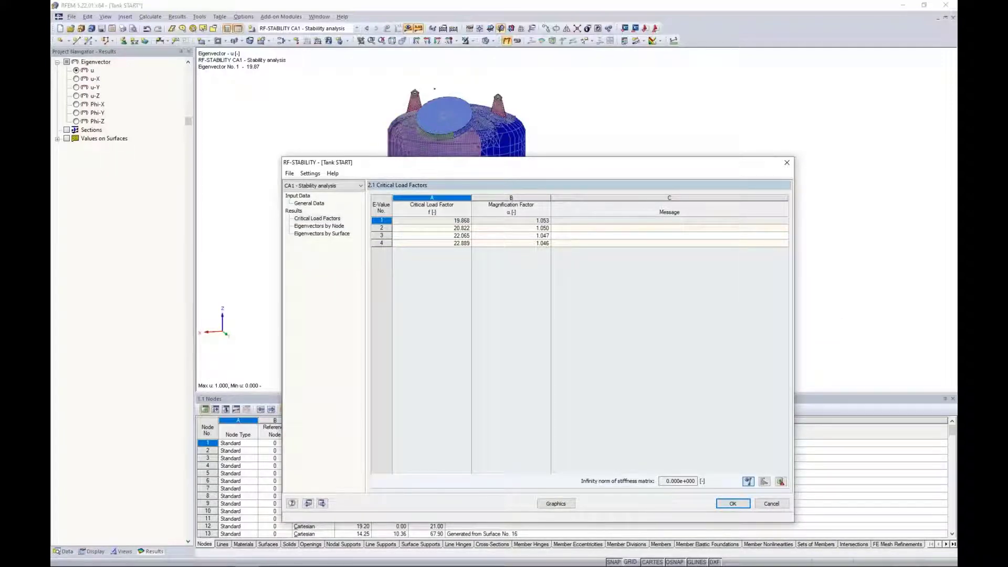
- Show the RF-STABILITY results in the model graphics and examine the first eigenvector at the tank legs
left_click(557, 504)
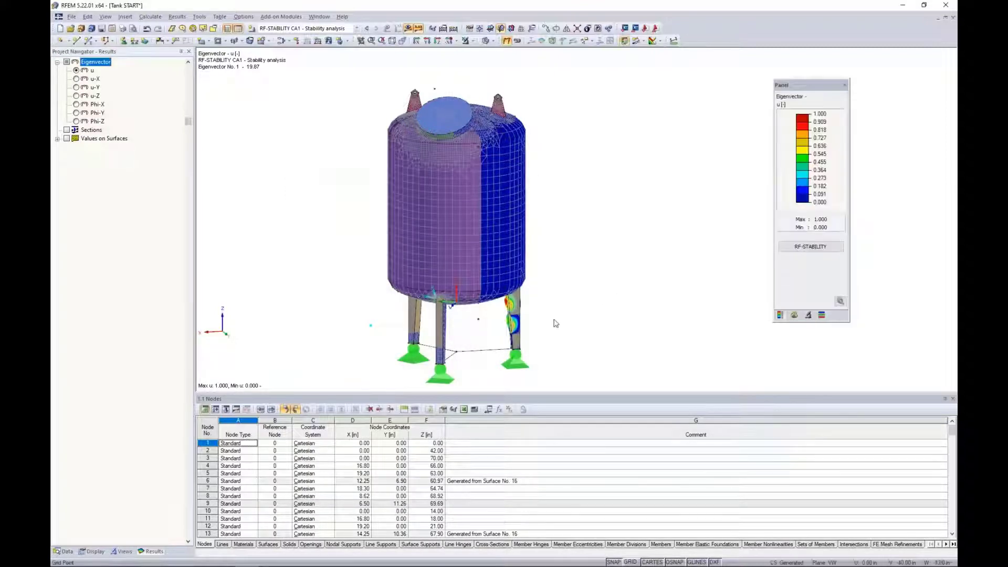
scroll(556, 324, "up", 6)
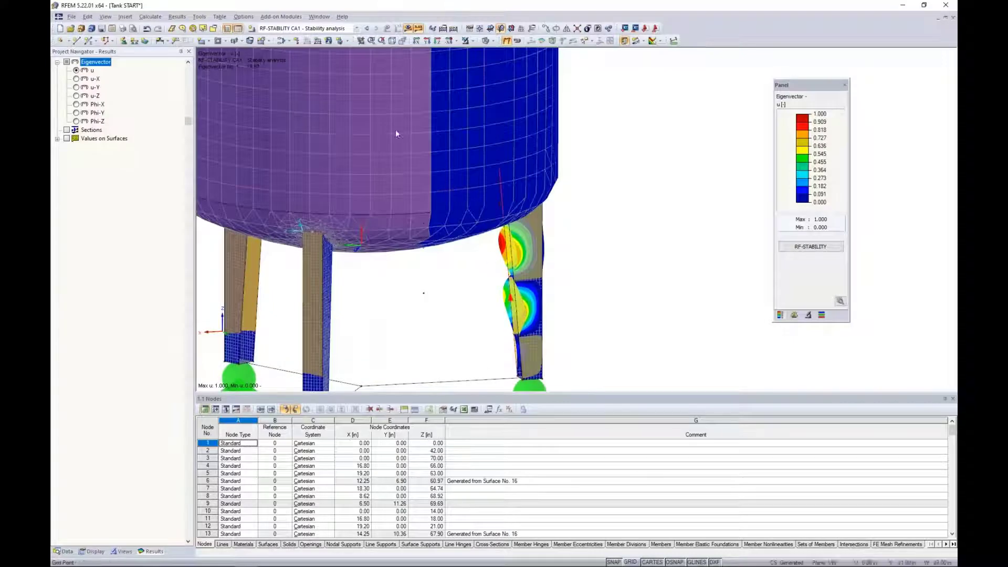
left_click(275, 30)
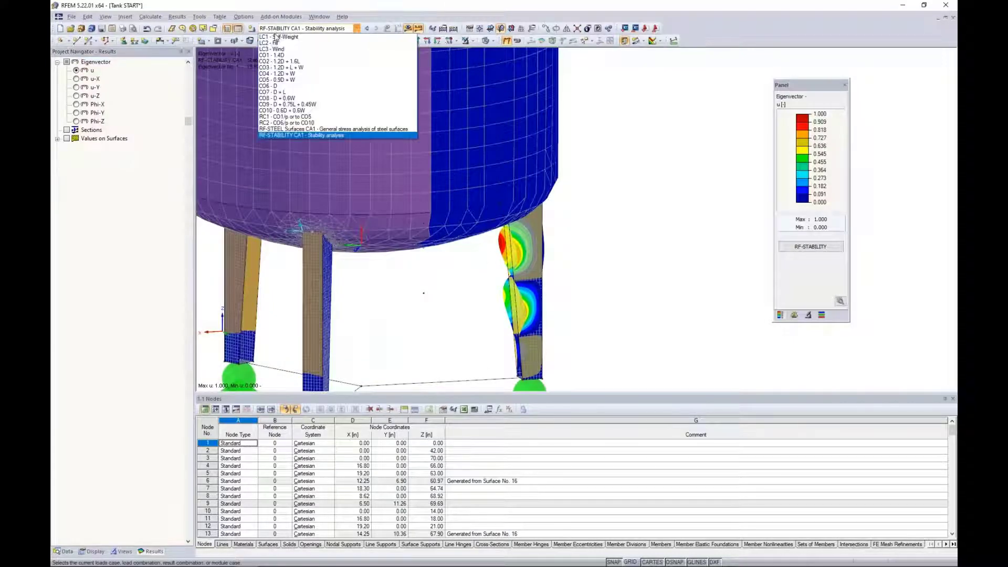
left_click(280, 135)
middle_click_drag(387, 288, 499, 245)
scroll(547, 271, "up", 2)
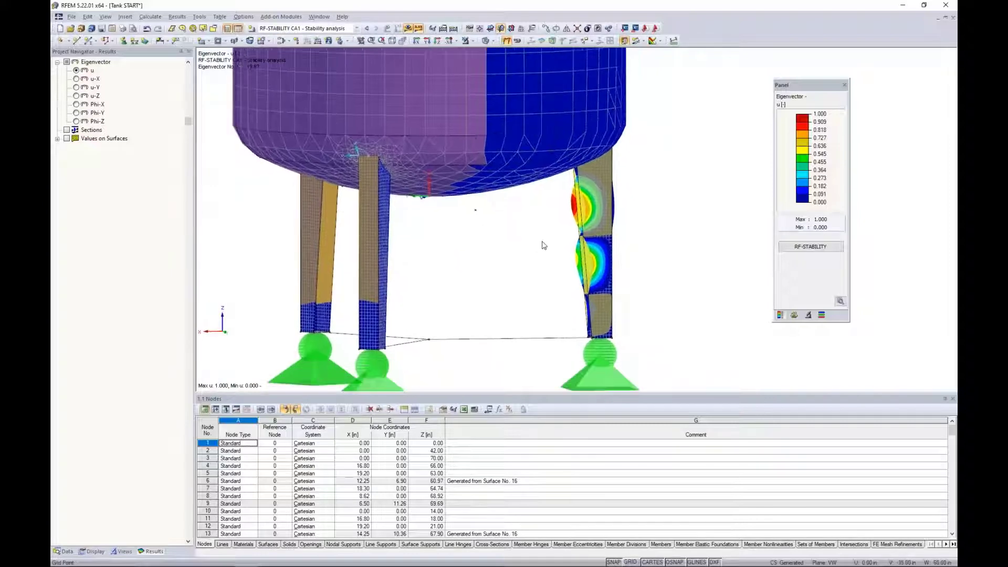
- Display eigenvector No. 2 followed by No. 3 to compare the buckling shapes of the tank leg
left_click(793, 315)
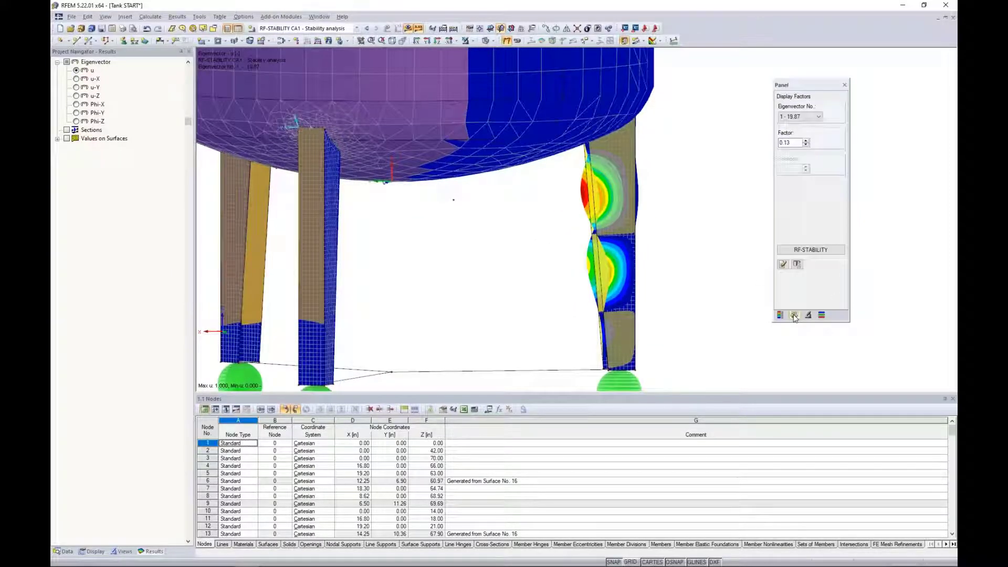
left_click(817, 117)
left_click(809, 131)
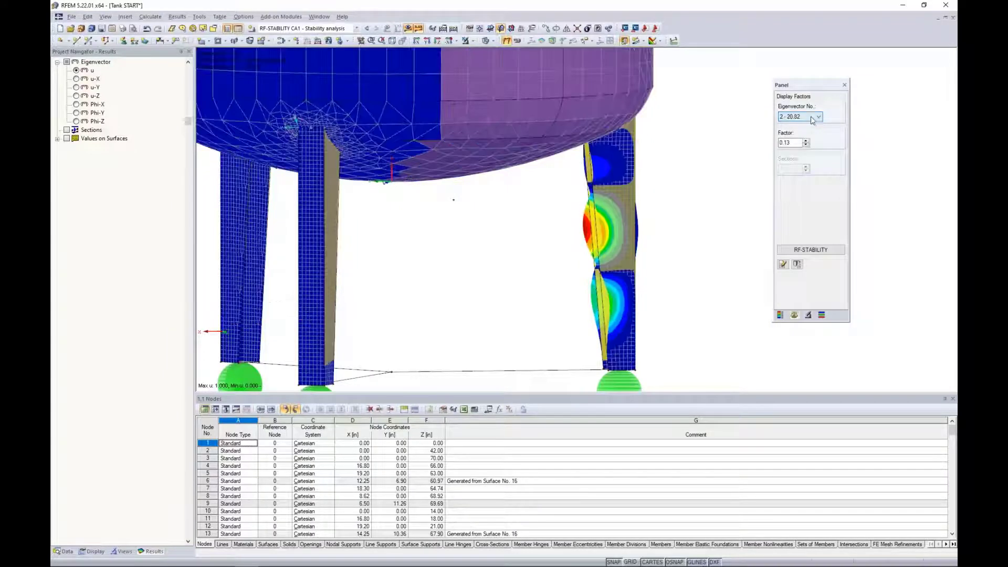
left_click(813, 117)
left_click(800, 137)
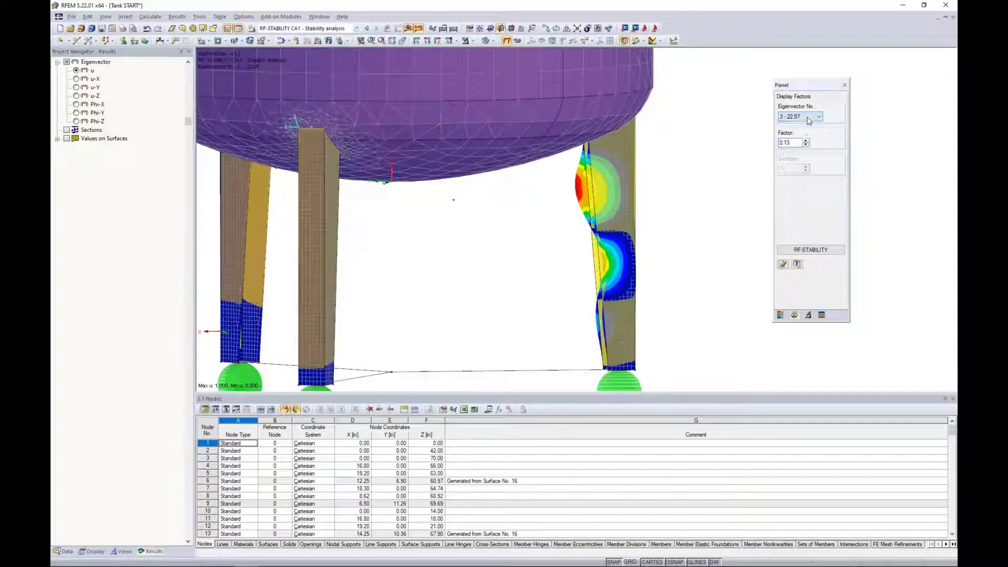
- Display eigenvector No. 4 on the tank leg, followed by No. 1, to compare their buckling shapes
left_click(803, 116)
left_click(792, 144)
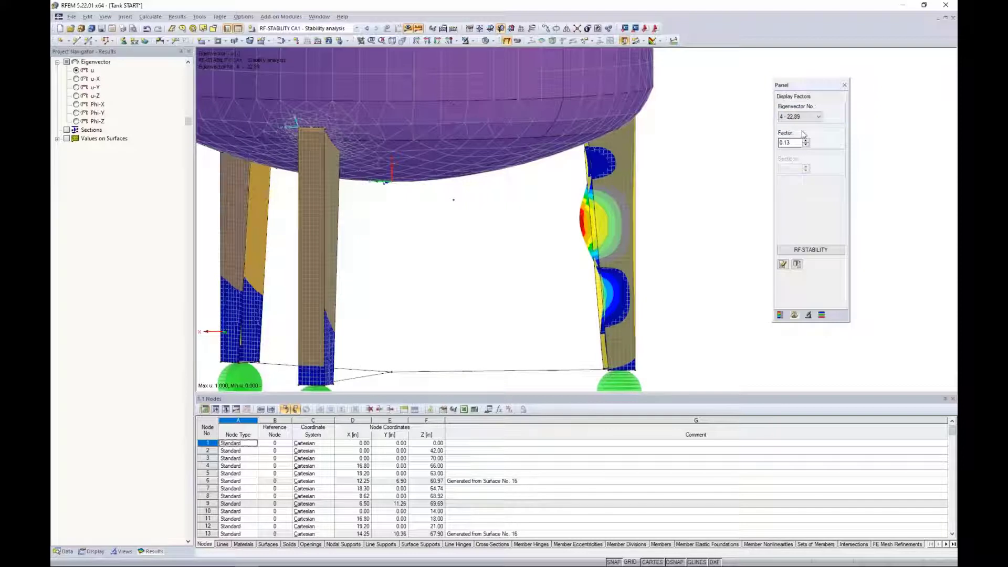
middle_click_drag(721, 168, 638, 213, "ctrl")
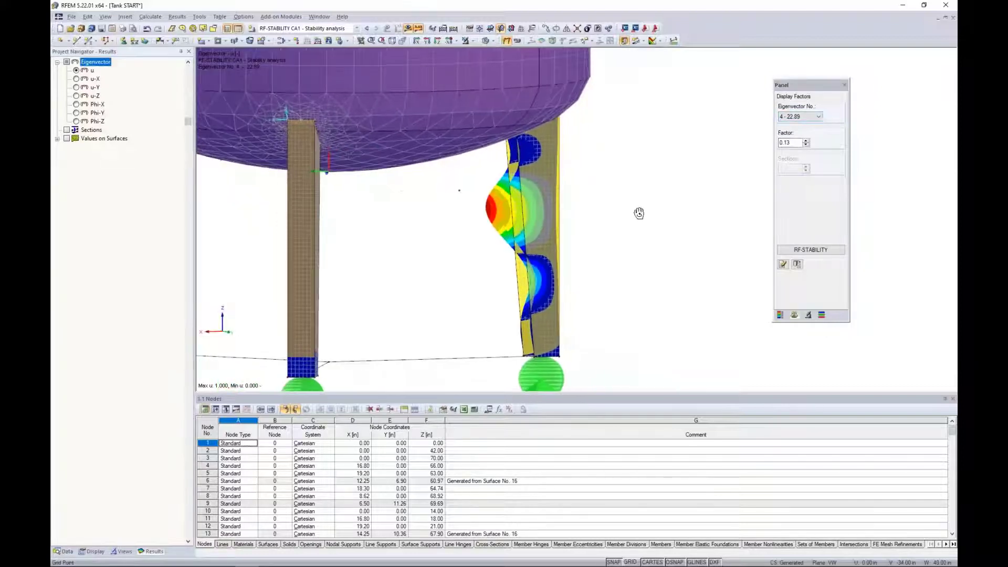
left_click(803, 117)
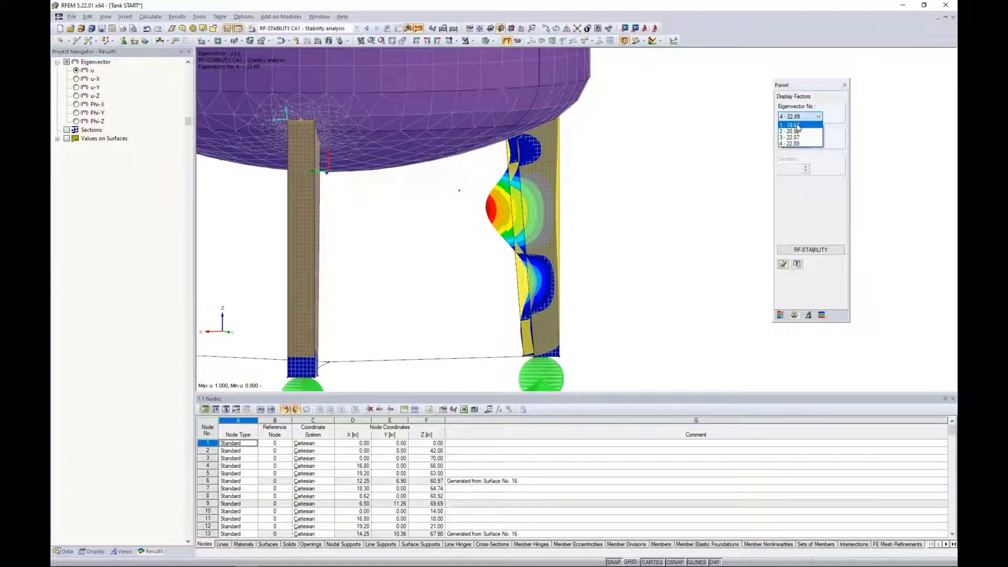
left_click(793, 125)
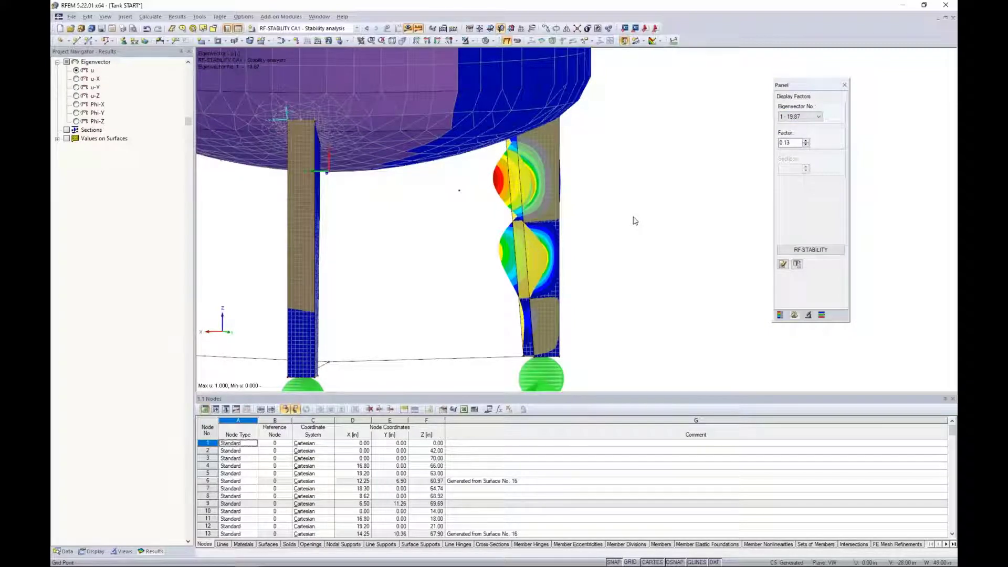
- Open the result diagram along the buckled leg's edge line and plot the eigenvector components u and u-Y
right_click(523, 204)
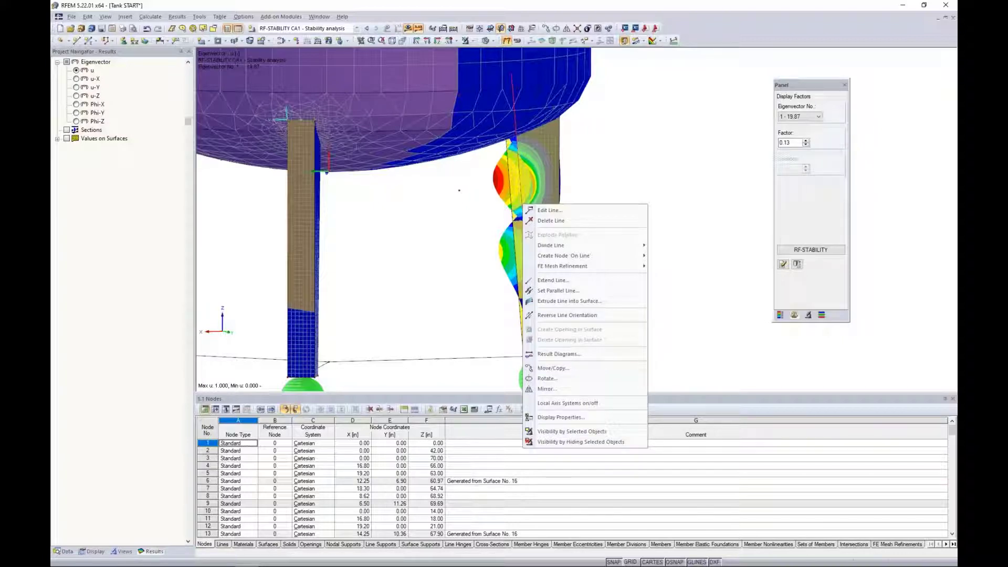
left_click(547, 355)
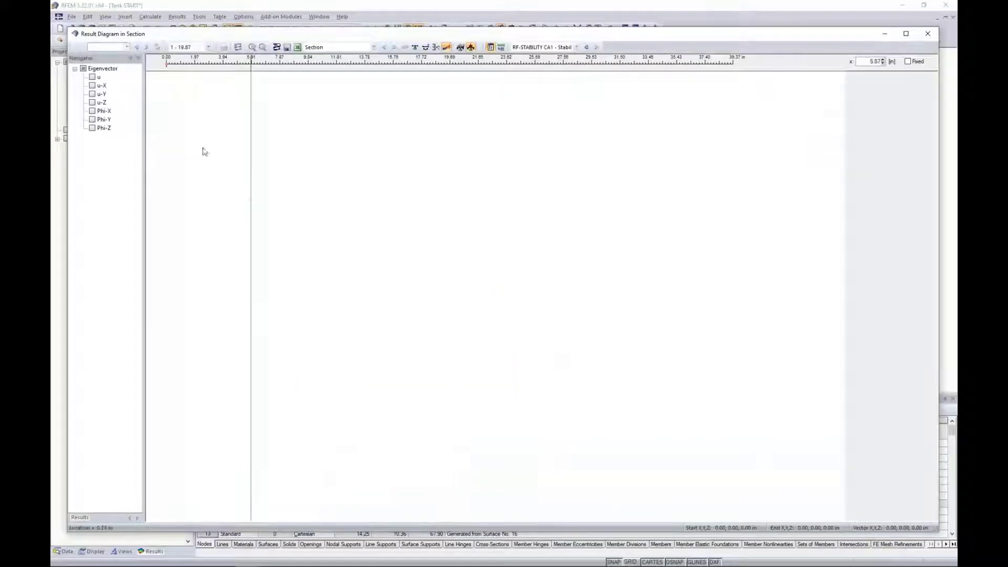
left_click(92, 77)
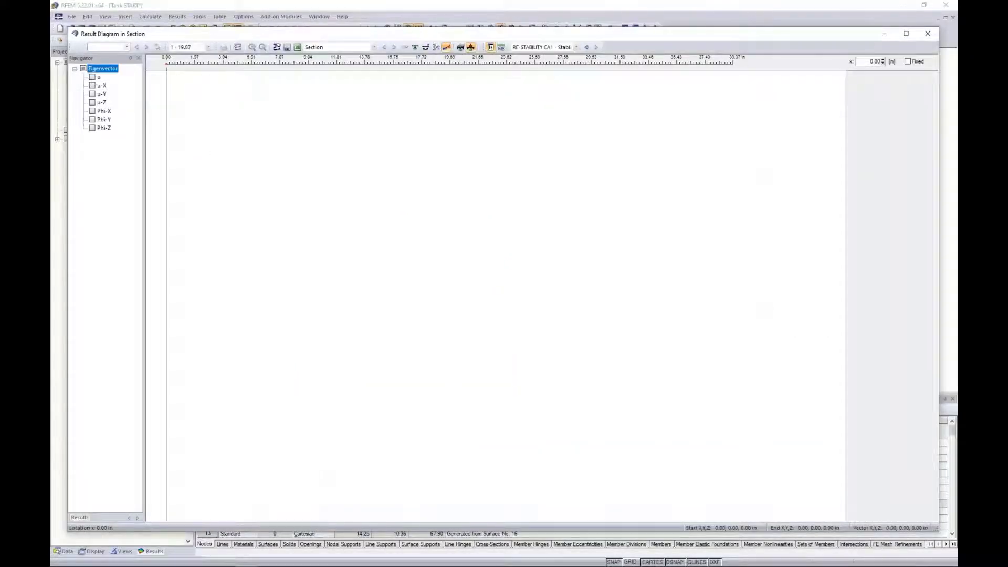
left_click(92, 86)
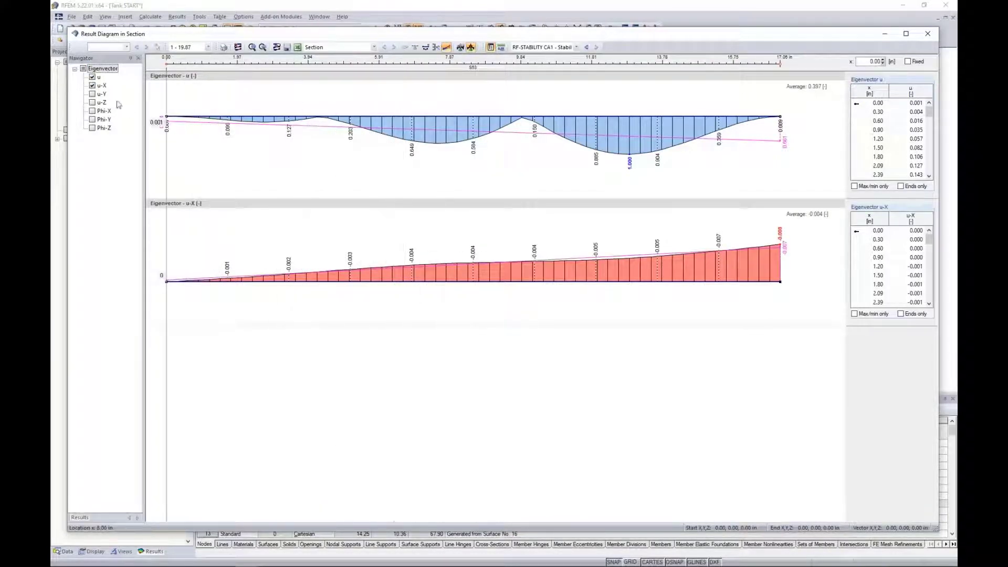
left_click(92, 86)
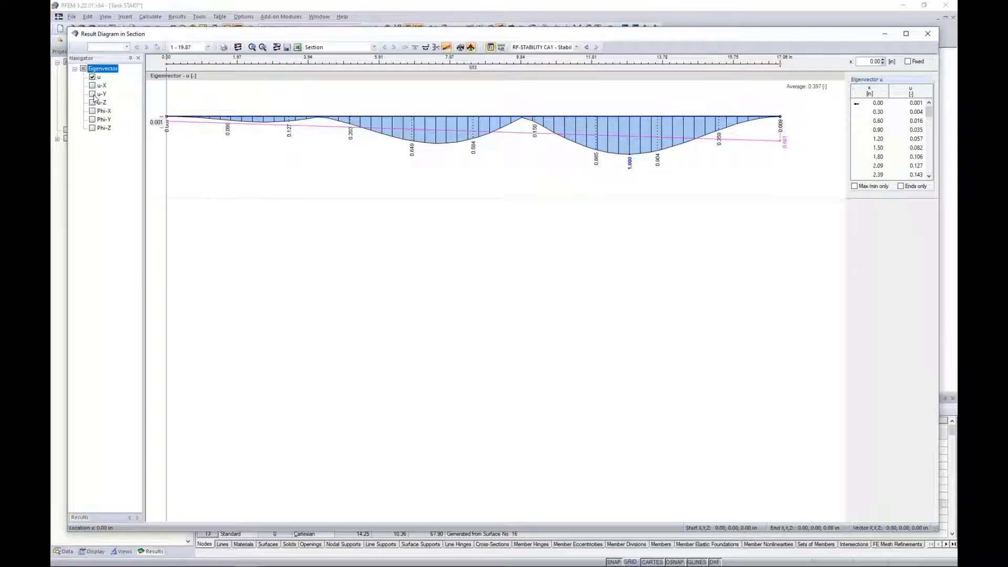
left_click(93, 94)
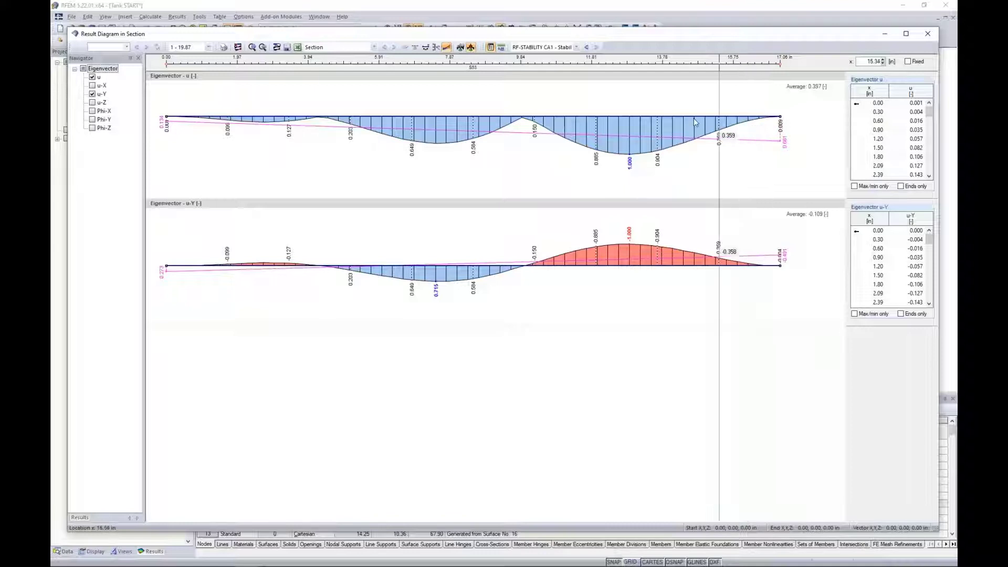
- Compare the u and u-Y diagrams with the leg's buckling shape, close them and show the eigenvector color scale
left_click_drag(675, 34, 664, 118)
left_click_drag(662, 160, 666, 331)
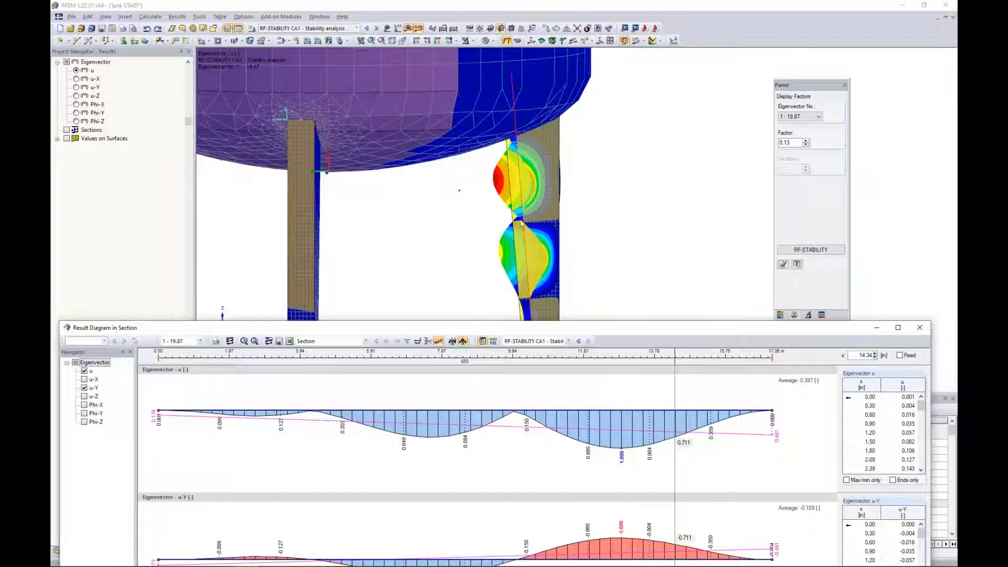
left_click_drag(527, 329, 549, 119)
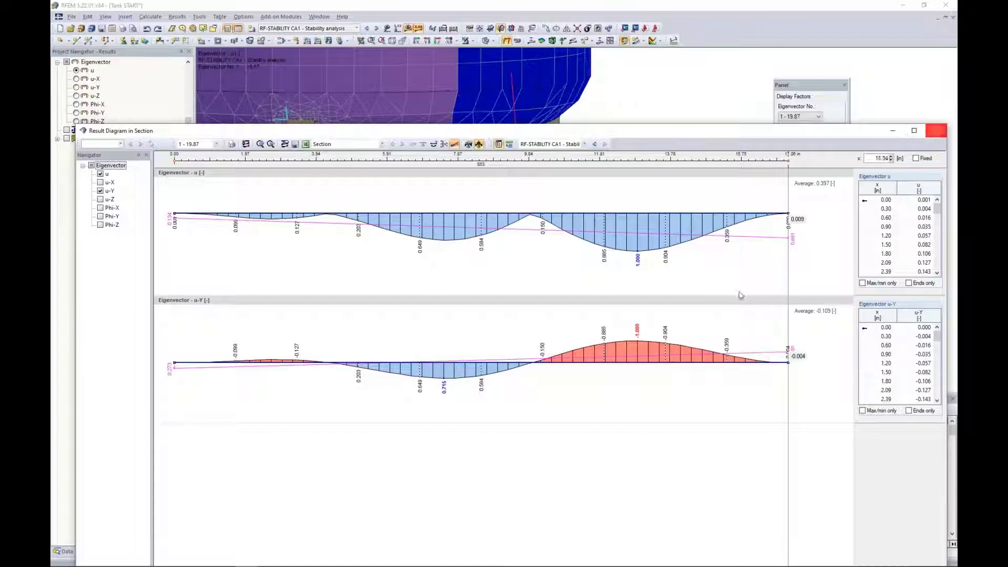
left_click(942, 135)
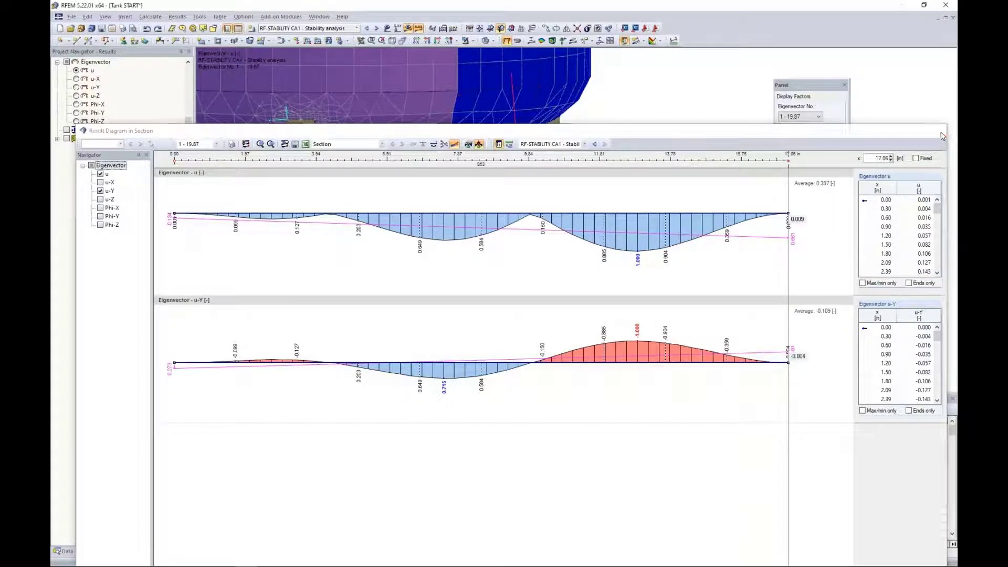
left_click(781, 315)
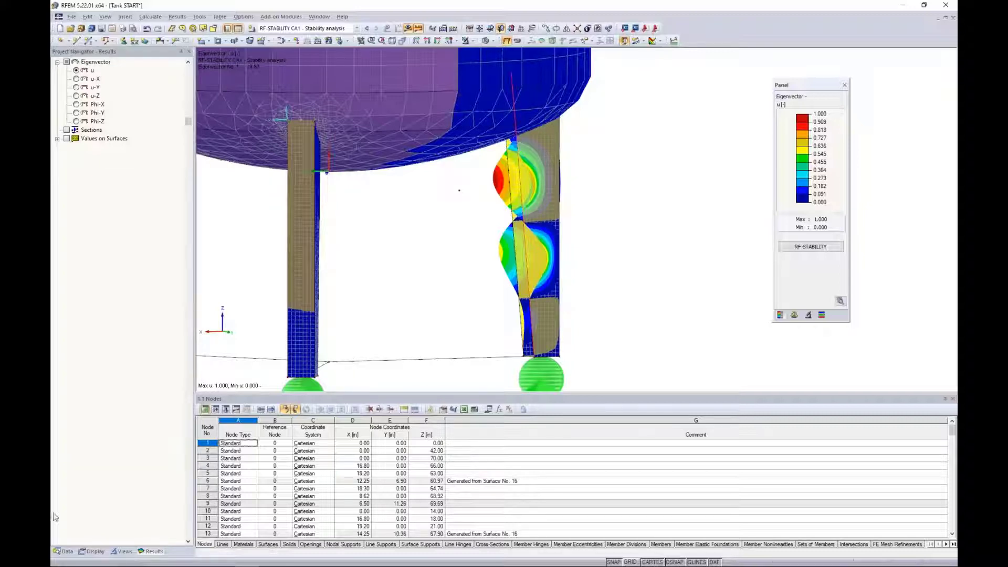
- Generate a pre-deformed FE mesh in RF-IMP from buckling mode No. 1 of RF-STABILITY CA1, specifying the maximum pre-deformation ordinate
left_click(65, 551)
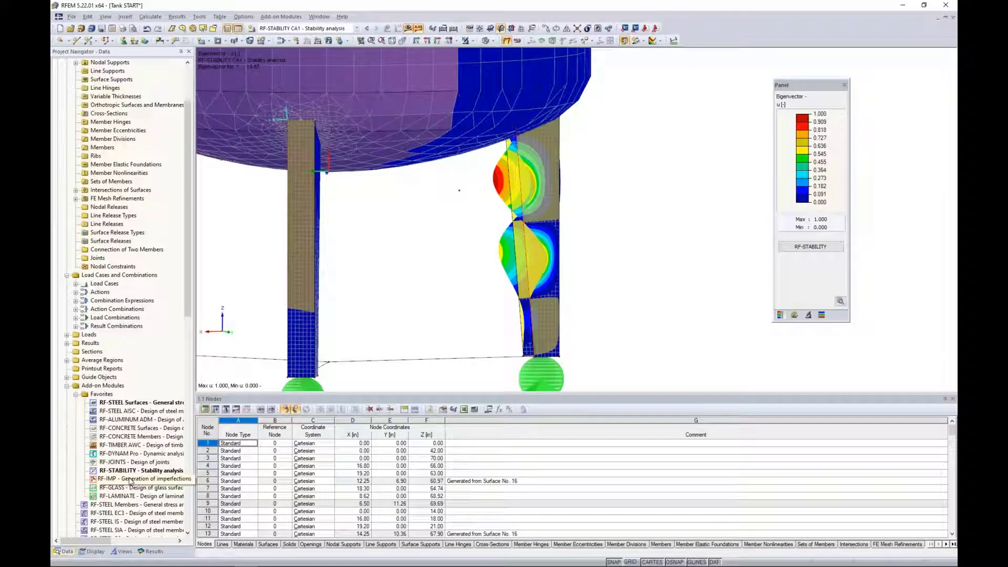
double_click(131, 478)
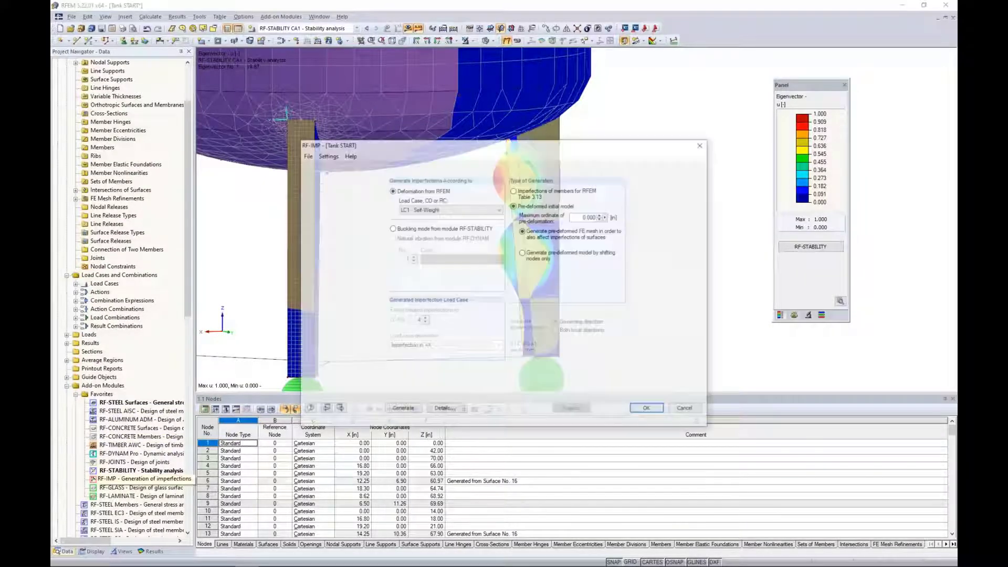
left_click(392, 228)
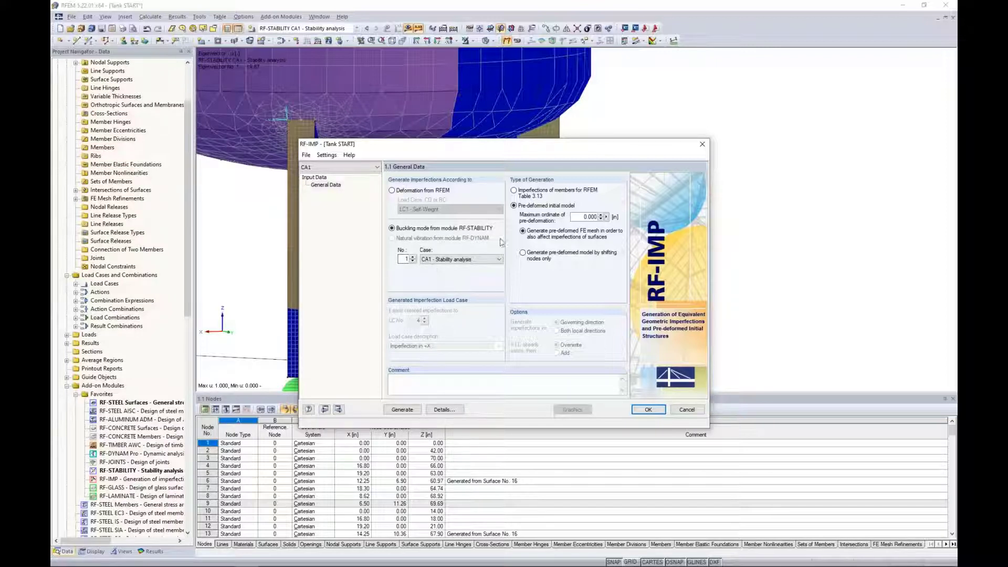
double_click(583, 216)
type("0.0")
left_click(402, 409)
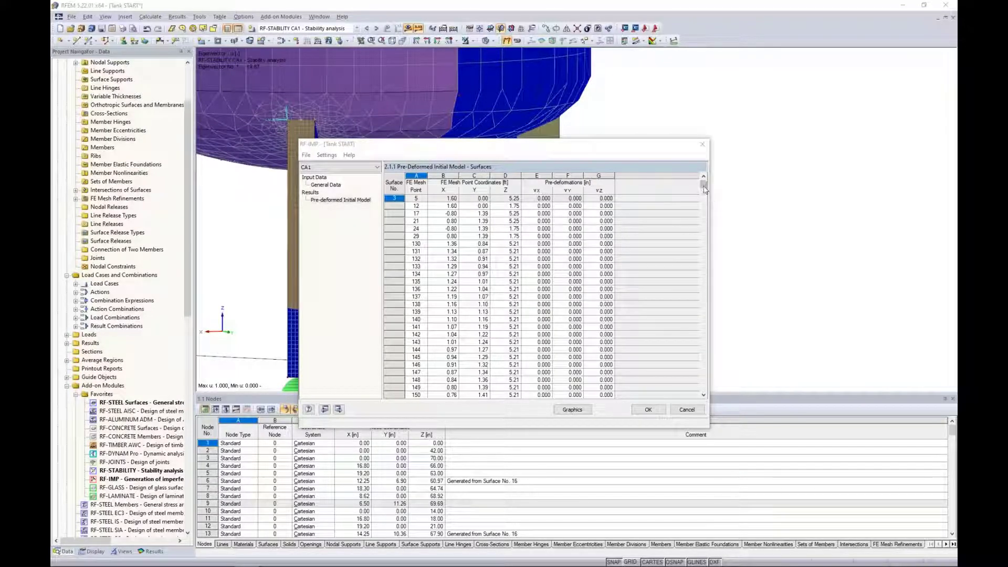
- Review the surface pre-deformations at the FE mesh points against the leg's buckling shape, and accept the RF-IMP case
left_click_drag(704, 183, 704, 187)
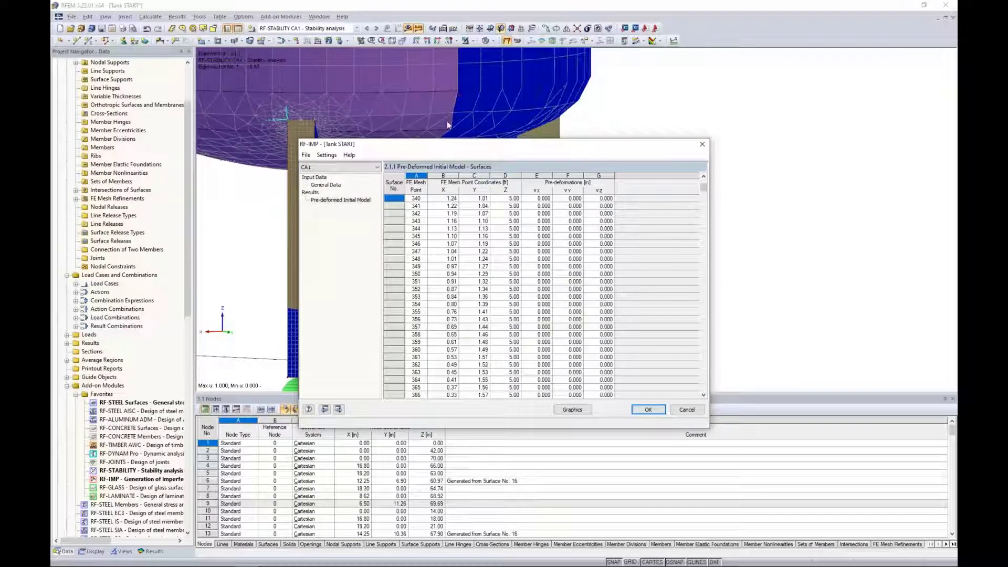
left_click_drag(704, 187, 706, 343)
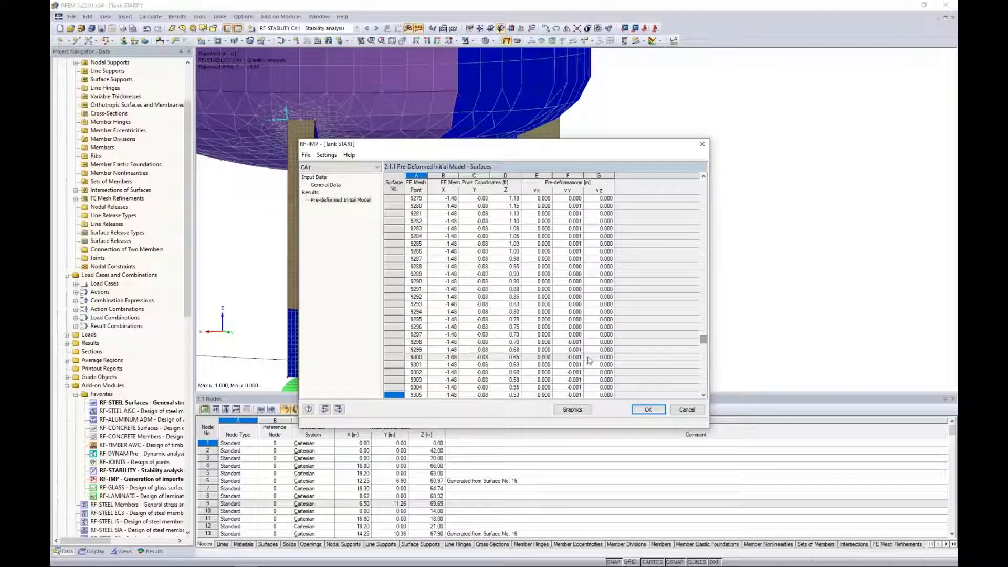
left_click(598, 357)
left_click_drag(551, 153, 543, 349)
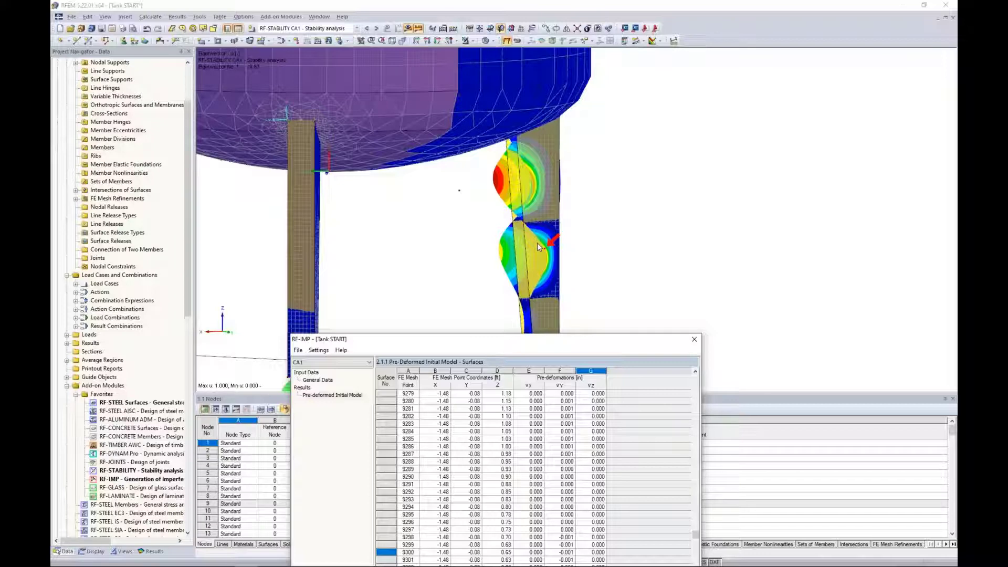
left_click_drag(508, 341, 497, 161)
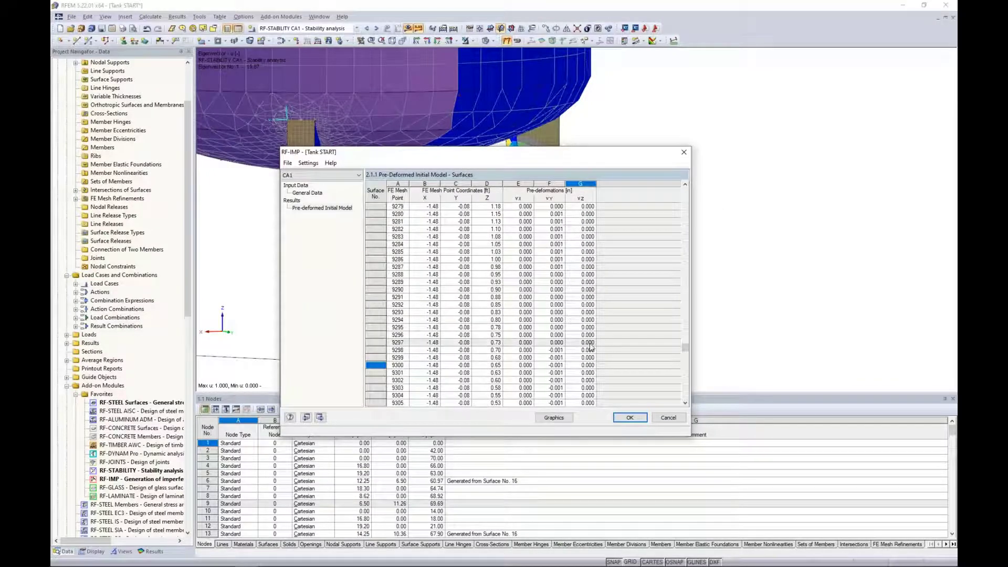
left_click(629, 418)
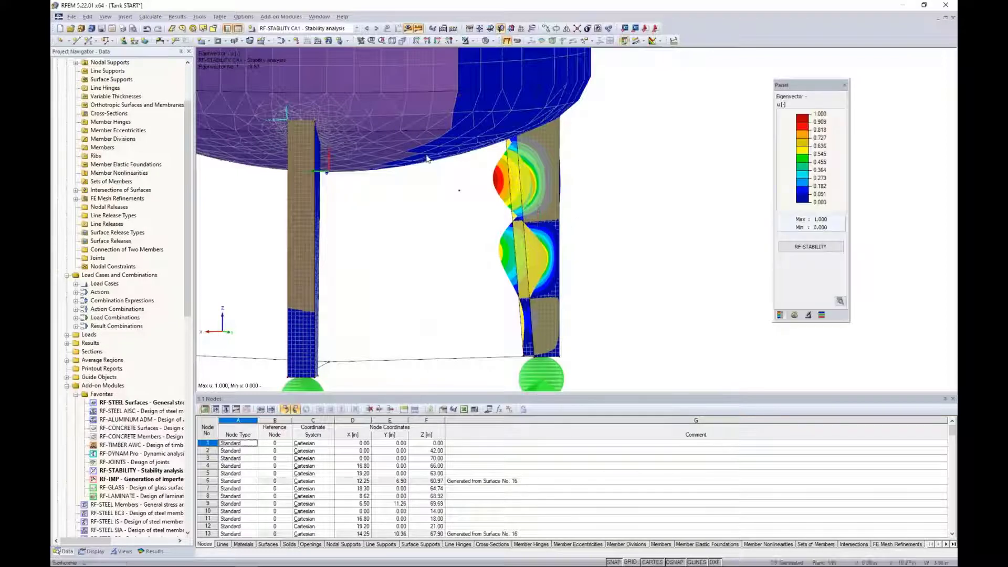
- Create load combination CO11 with the description "1.2D + L + W + Imp."
left_click(281, 43)
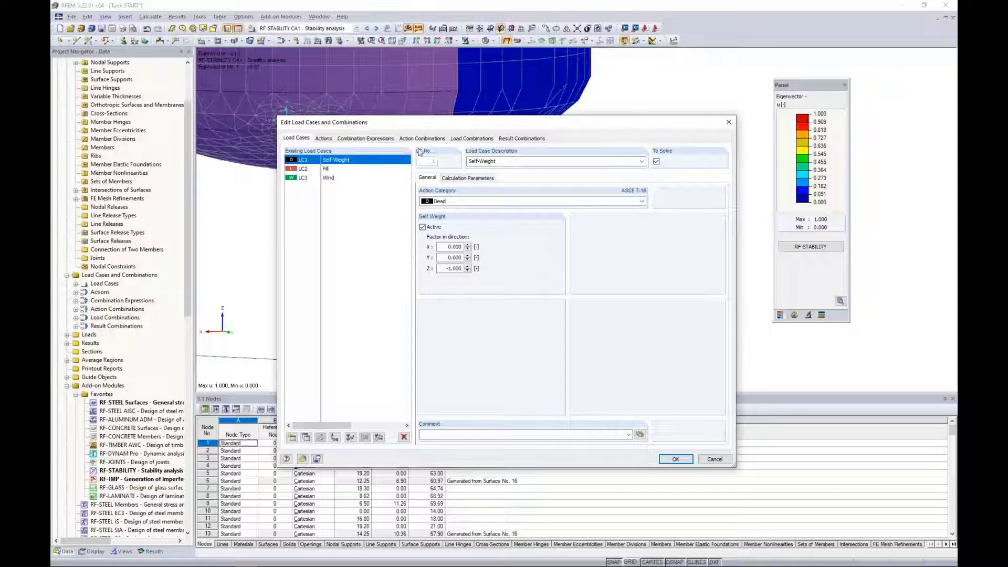
left_click(456, 139)
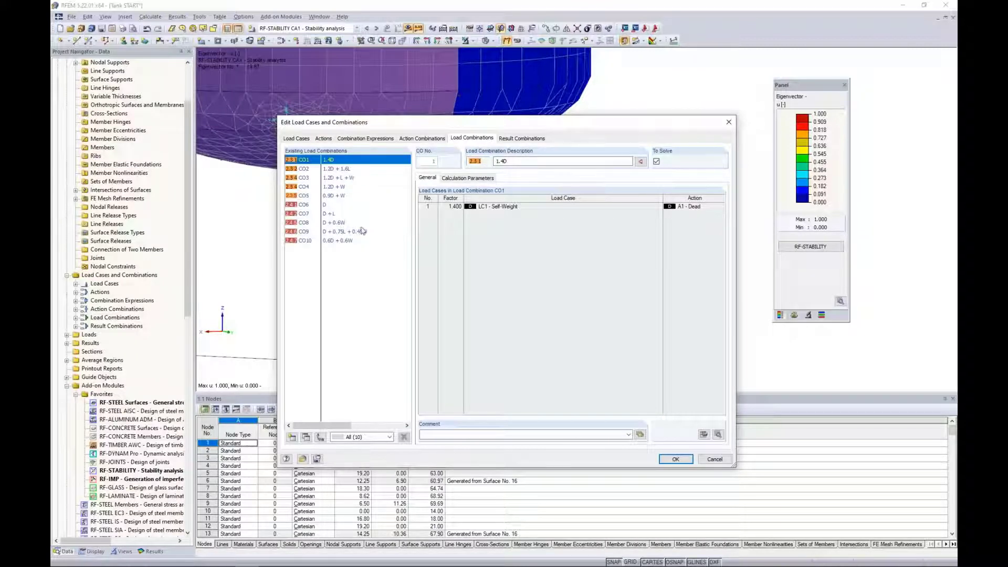
left_click(291, 437)
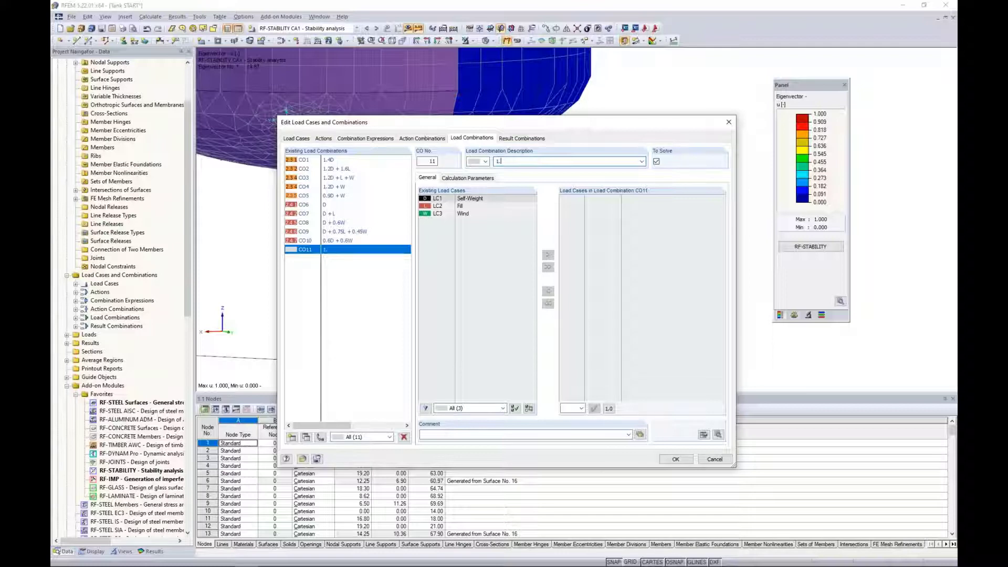
type("2D + L + W")
type("+ Imp.")
- Add load cases LC1, LC2 and LC3 to CO11 and set the Self-Weight factor to 1.20
left_click(483, 214, "shift")
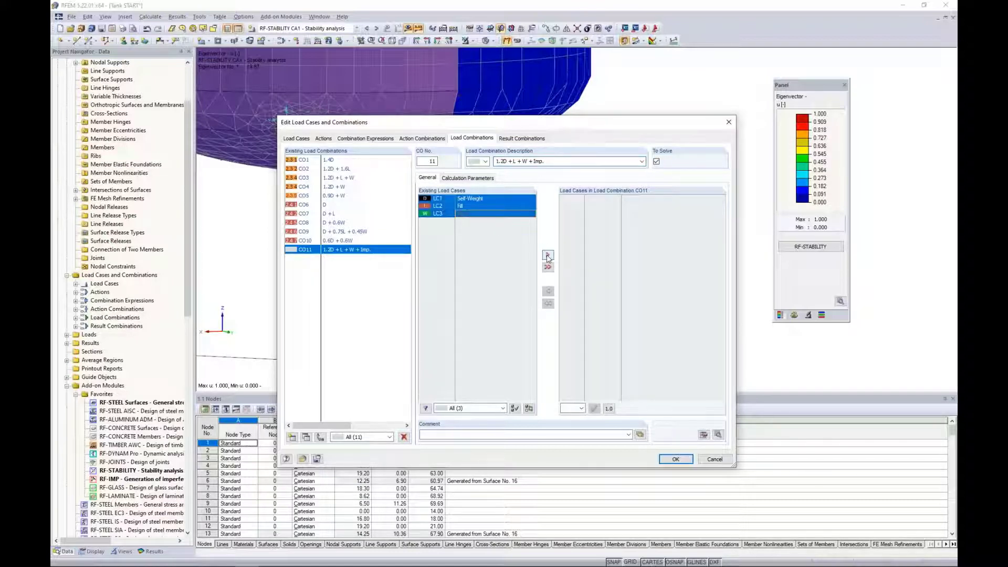
left_click(547, 255)
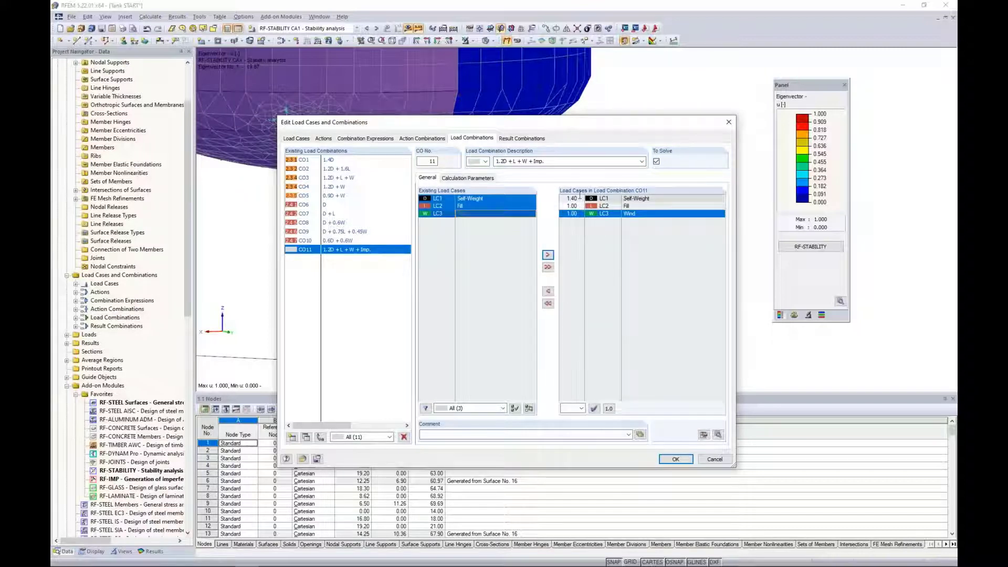
left_click(571, 198)
left_click(580, 198)
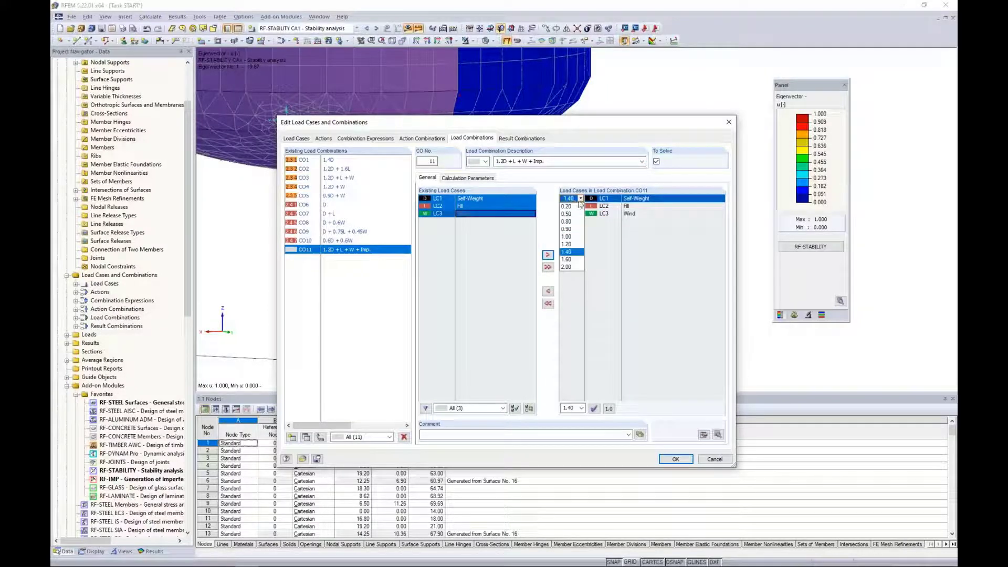
left_click(567, 244)
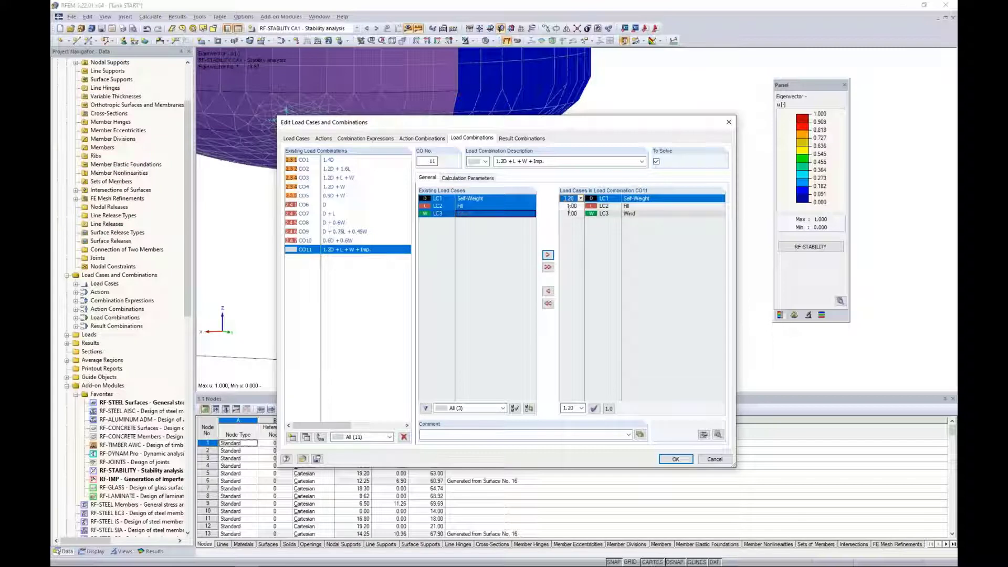
- Enable the extra options for CO11, activate the generated imperfections from RF-IMP case CA1, and save the load combination
left_click(468, 178)
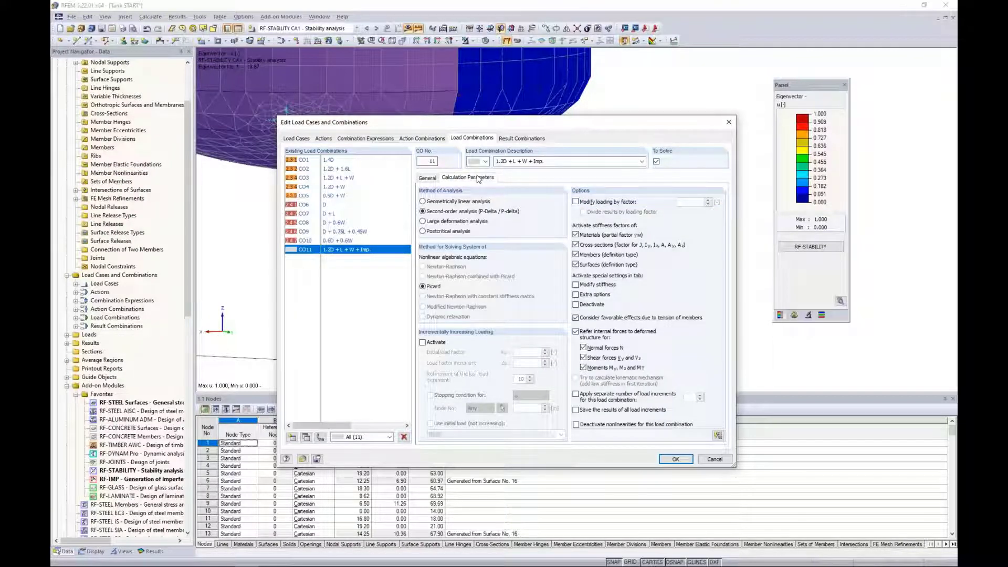
left_click(576, 295)
left_click(516, 178)
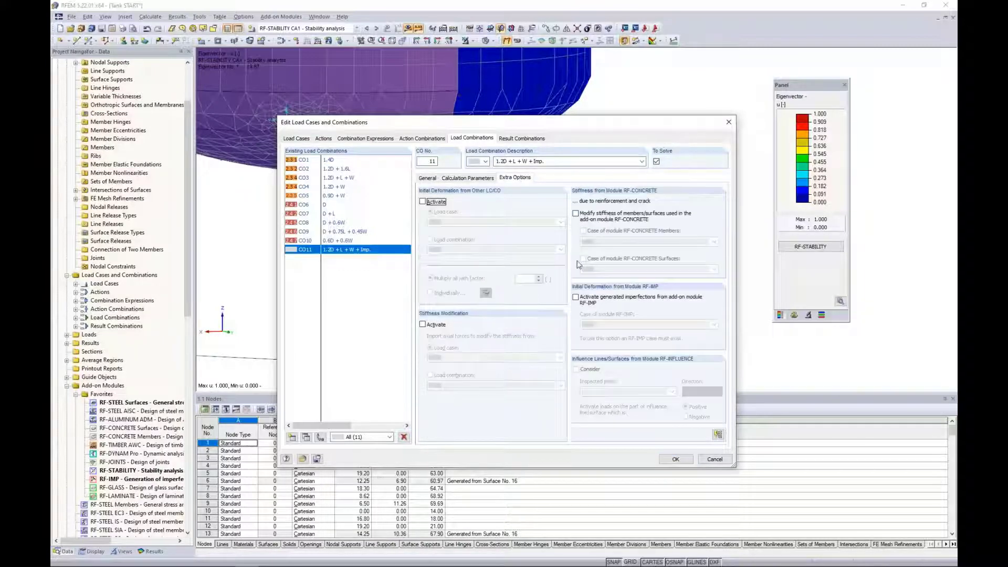
left_click(576, 297)
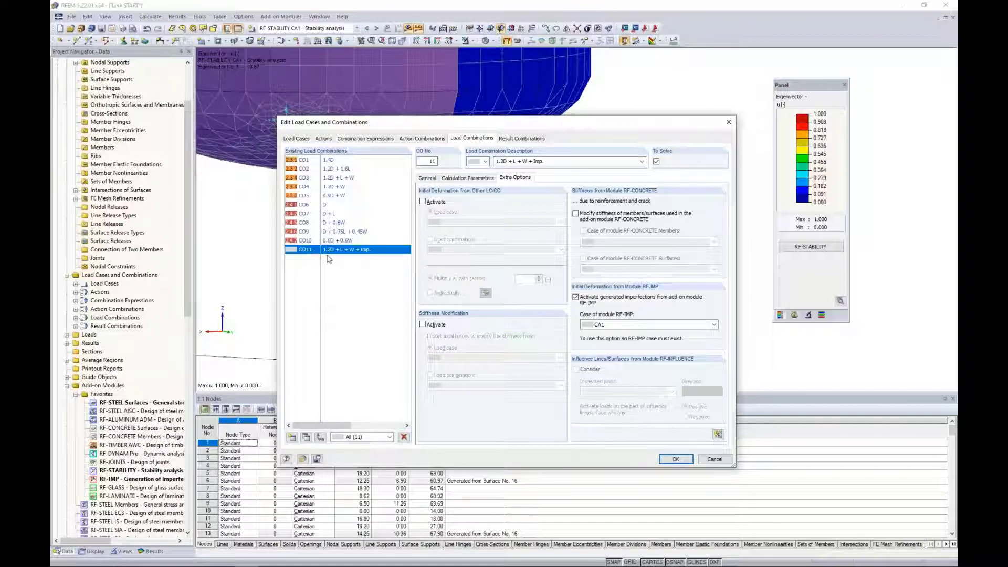
left_click(675, 460)
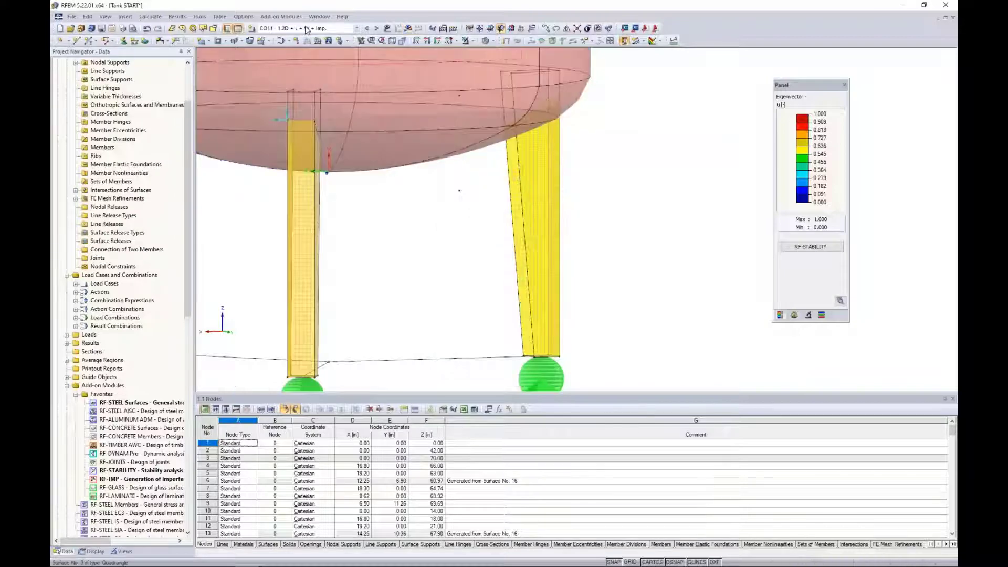
- Calculate load combination CO11 and display its global deformations in the Y direction (uY)
left_click(408, 29)
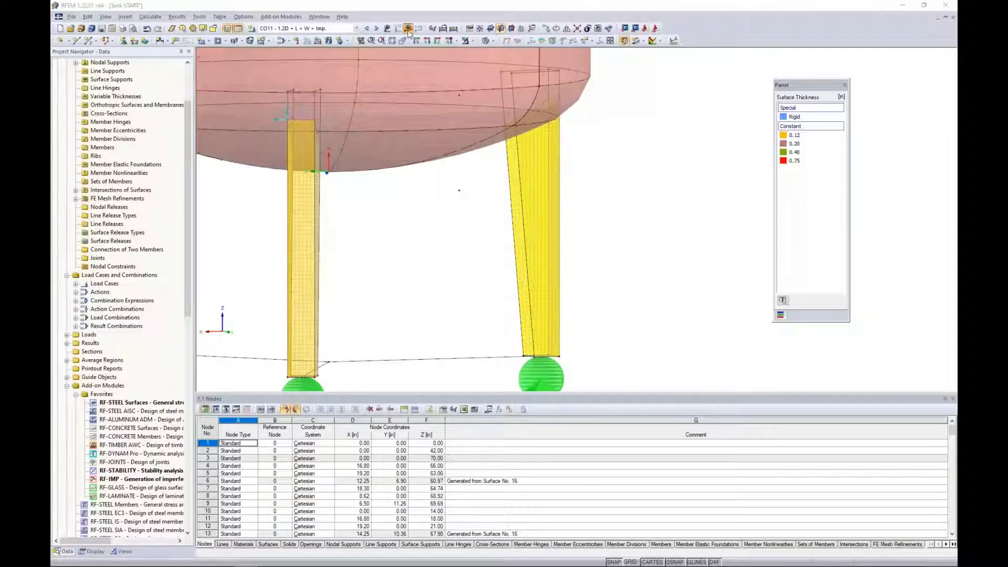
left_click(487, 303)
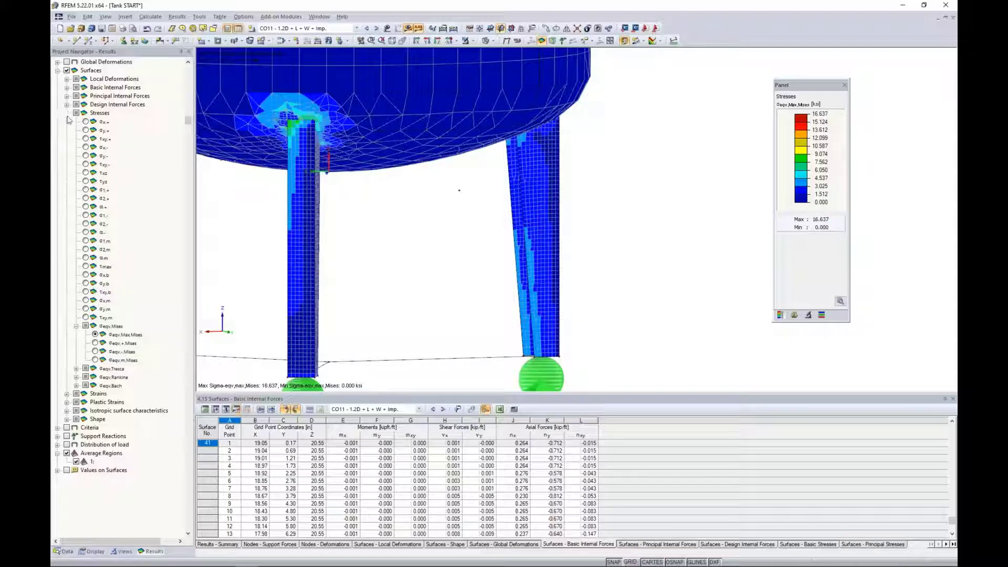
left_click(67, 113)
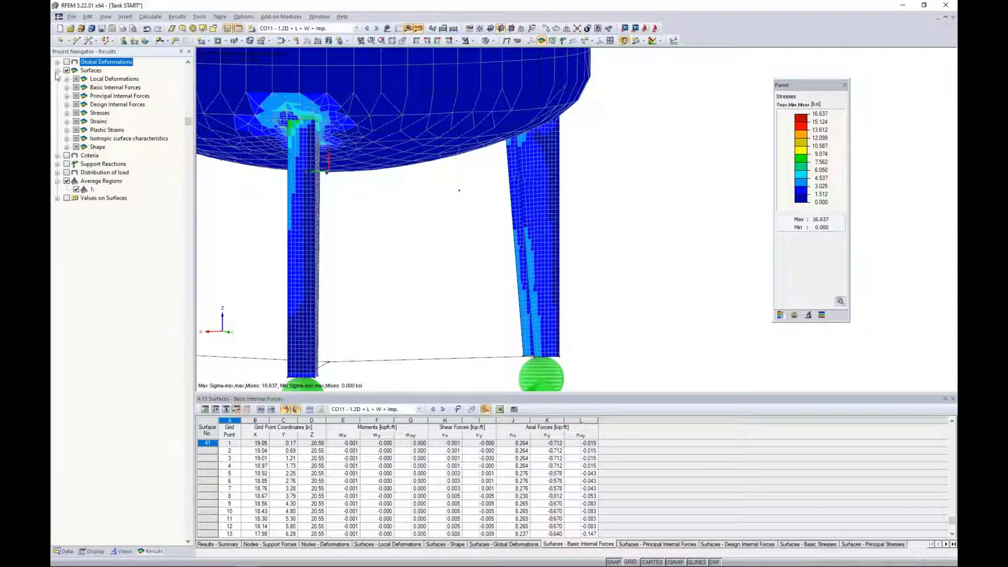
left_click(58, 62)
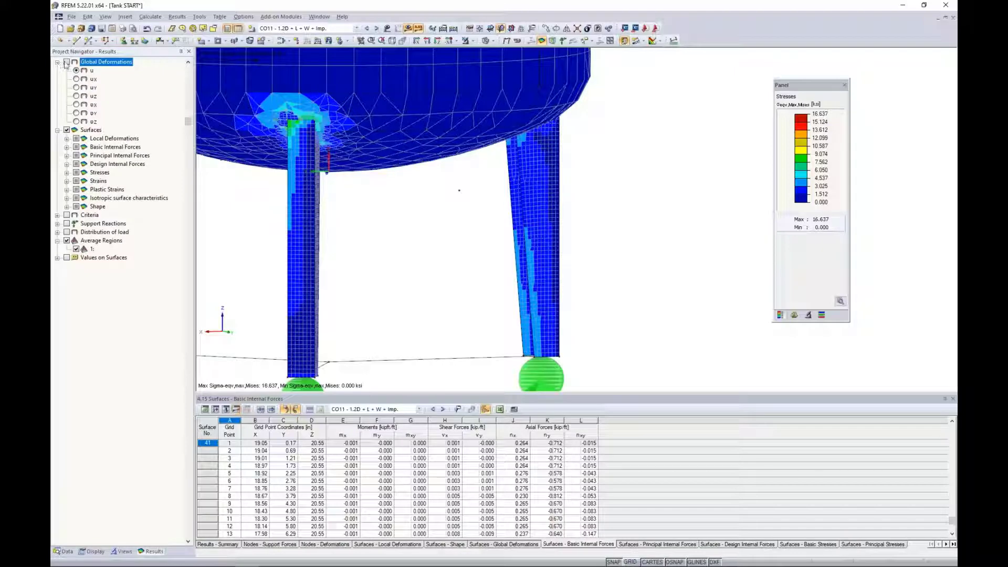
left_click(67, 62)
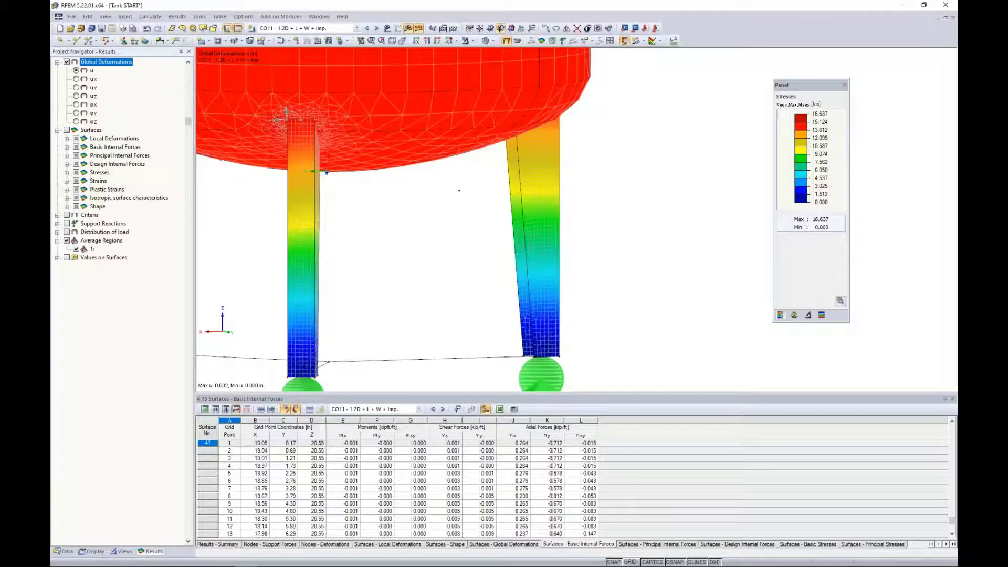
left_click(76, 69)
left_click(76, 87)
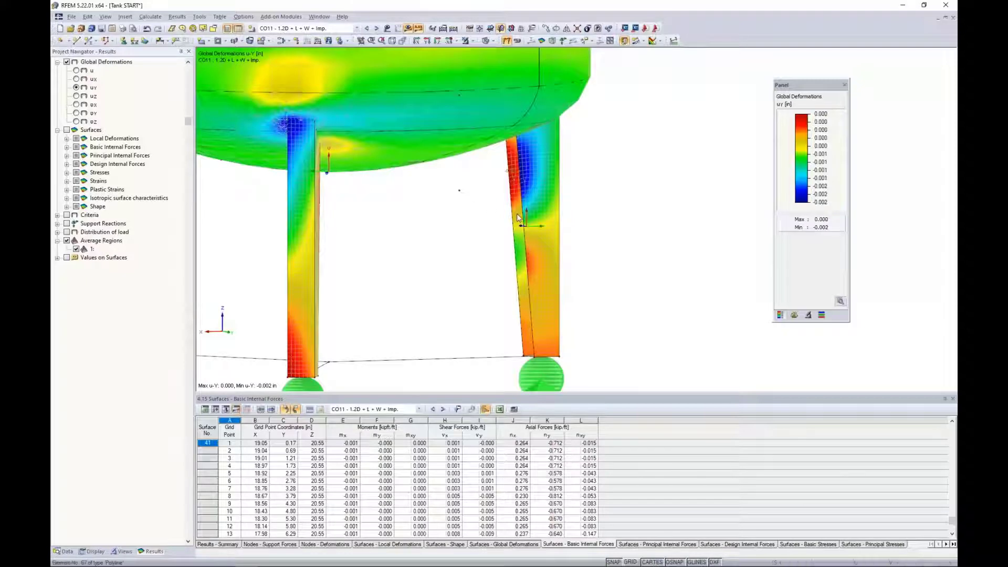
- Examine the uY deformations of CO11 on the tank's legs and lower shell
scroll(509, 215, "up", 1)
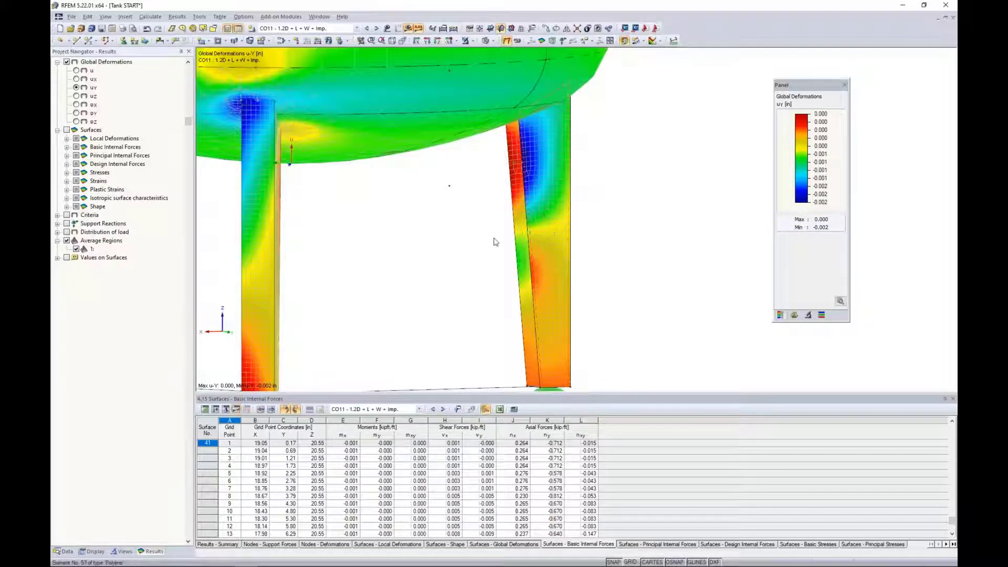
scroll(452, 231, "down", 4)
middle_click_drag(439, 244, 546, 242)
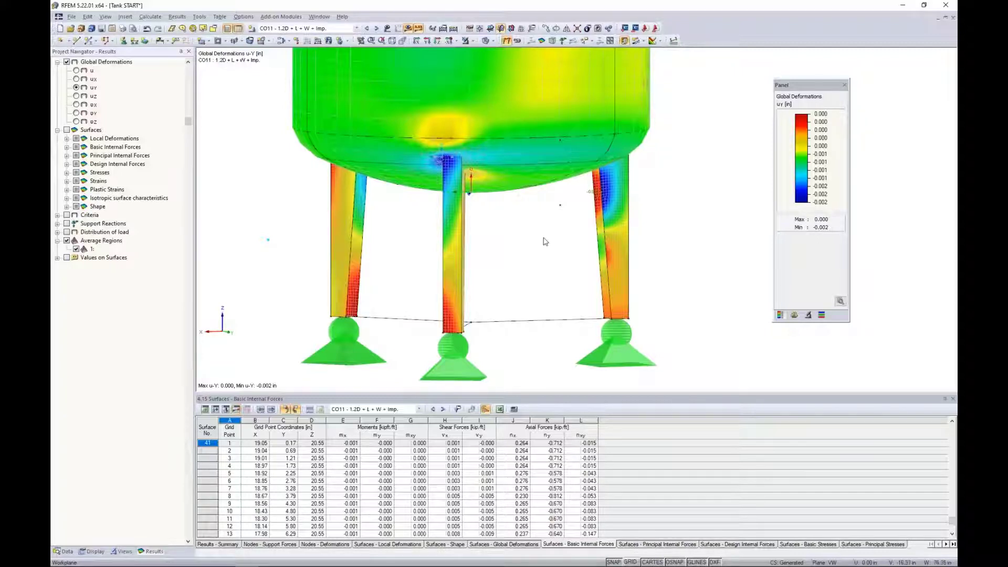
scroll(544, 242, "down", 3)
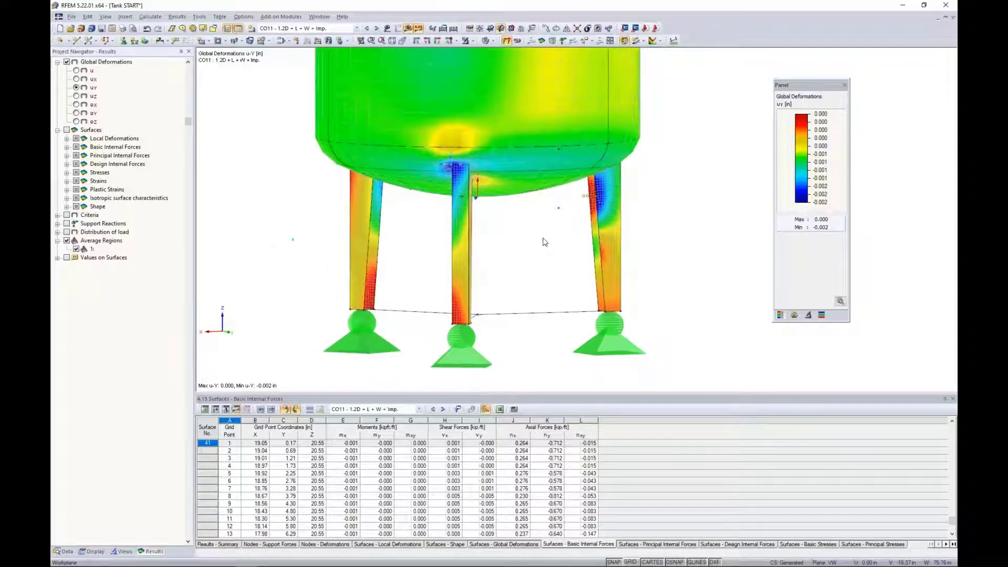
middle_click_drag(544, 241, 540, 265)
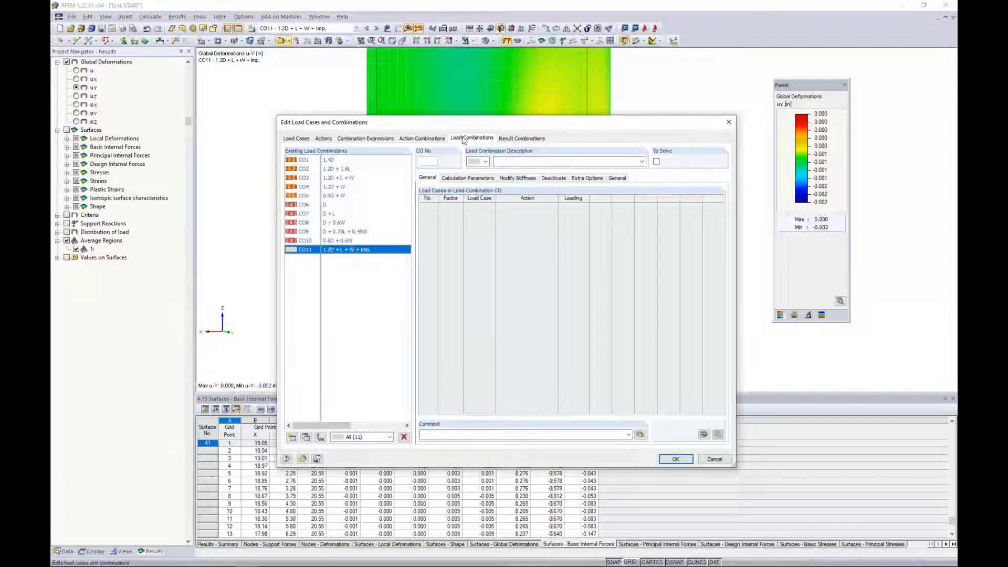
- Create load combination CO12 with the description "1.2D + L + W + Imp. + Failure"
left_click(465, 179)
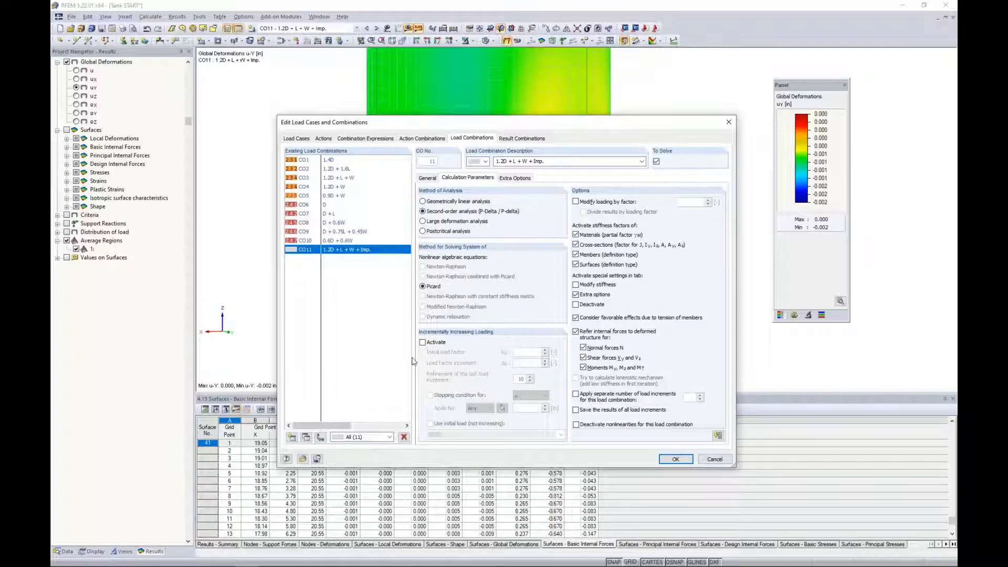
left_click(293, 438)
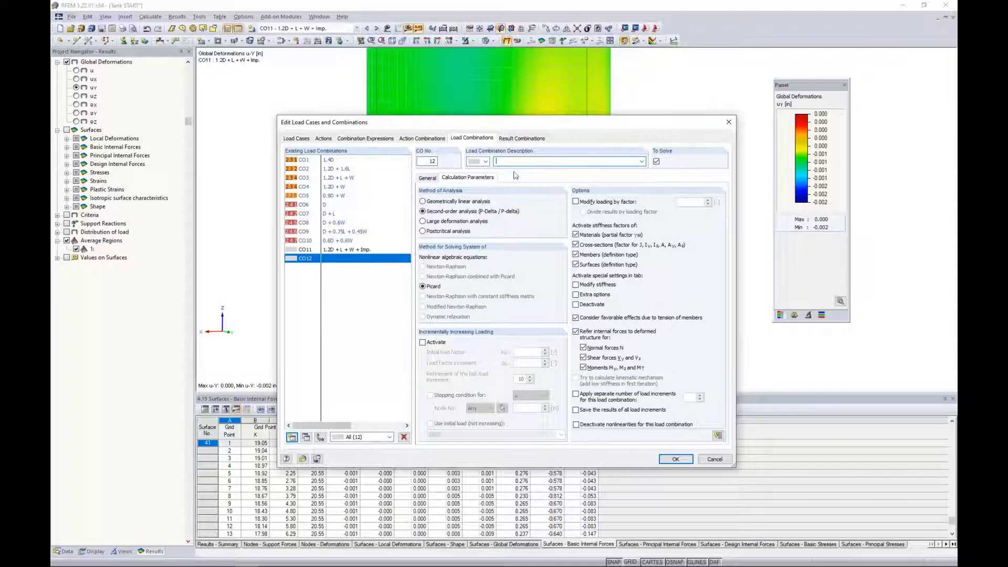
type("1.2D + L + W + Imp. + Failure")
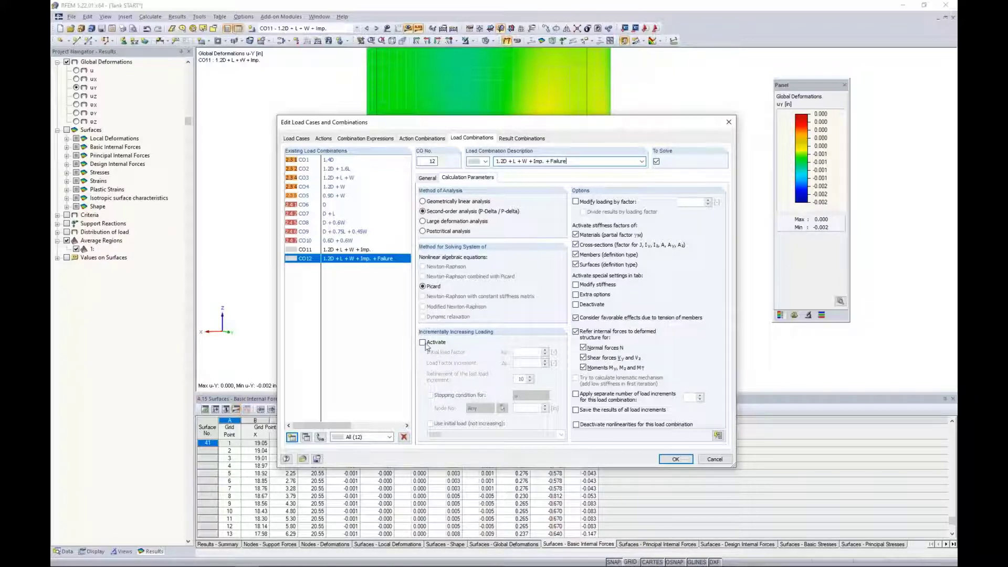
- Activate incrementally increasing loading for CO12 with a load factor increment of 1.000, a 6 in stopping condition for u, and a non-increasing initial load
left_click(441, 340)
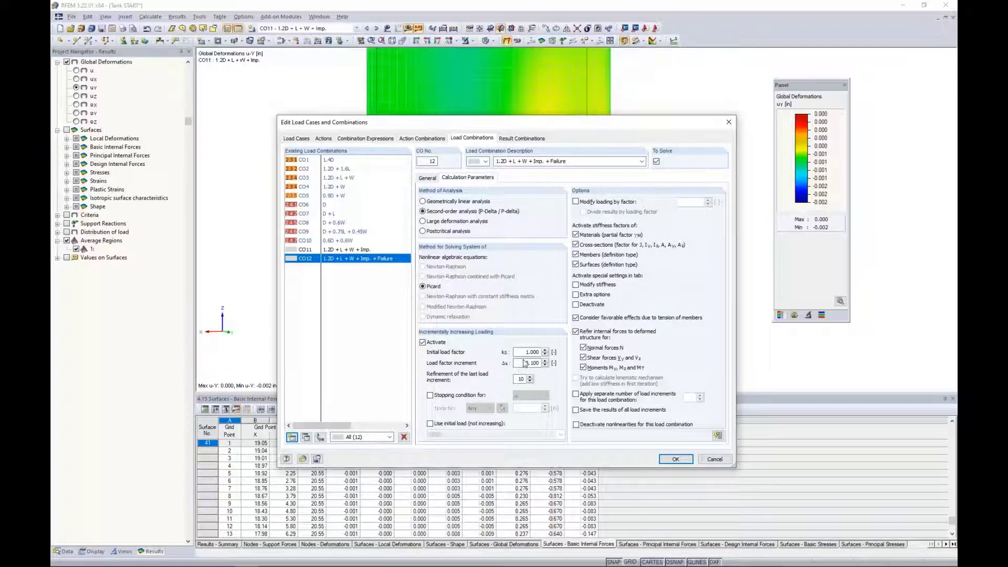
left_click_drag(525, 363, 540, 363)
type("1.0")
left_click(430, 394)
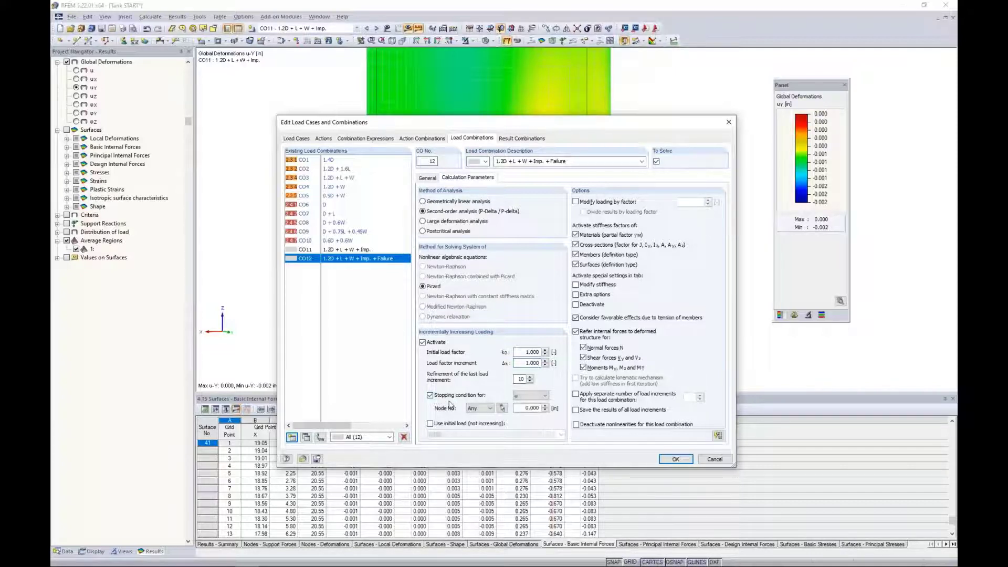
double_click(531, 408)
type("6")
left_click(430, 424)
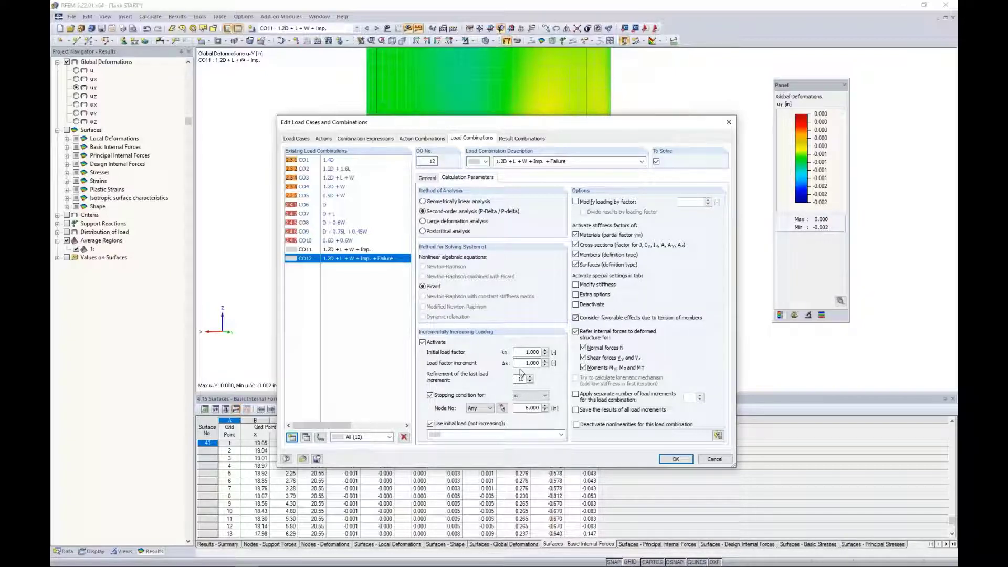
- Create load combination CO13 with the description "1.2D", containing only load case LC1 Self-Weight with a factor of 1.20
left_click(292, 438)
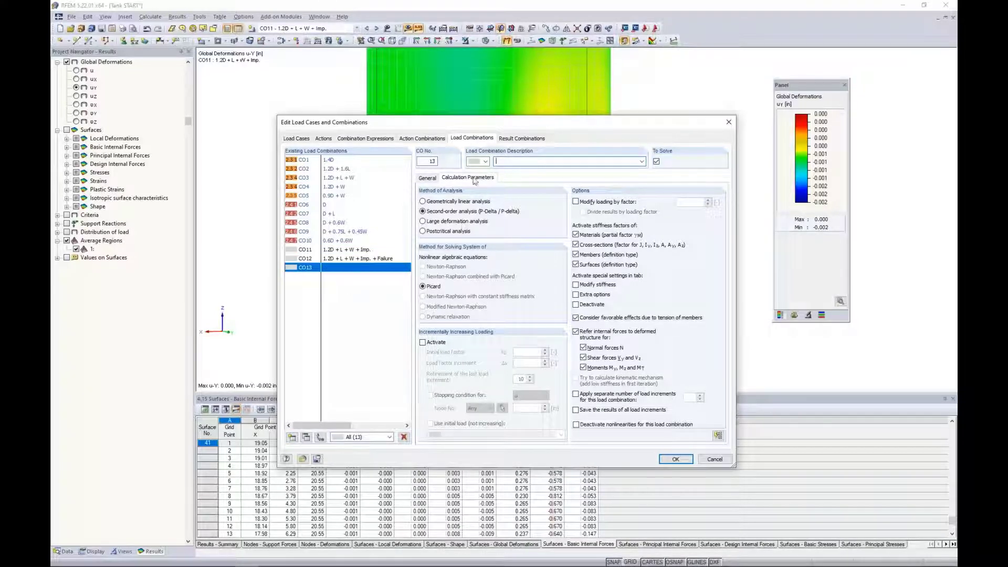
left_click(428, 178)
left_click(502, 160)
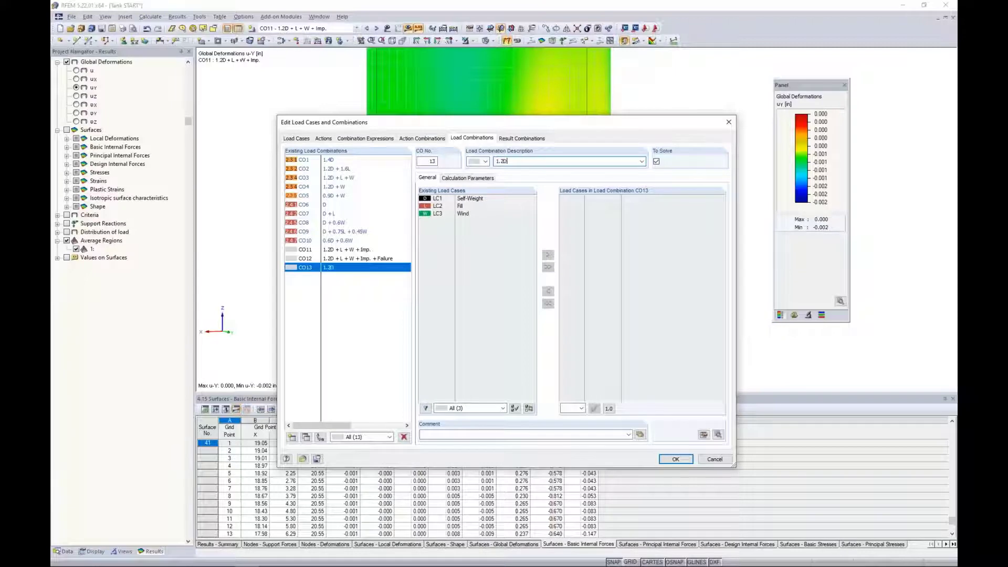
double_click(475, 199)
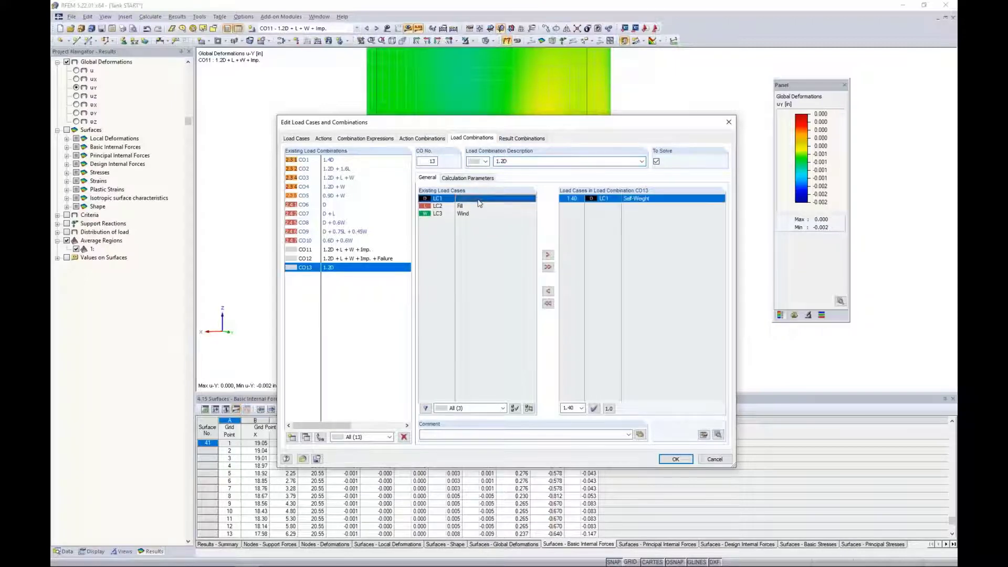
left_click(581, 199)
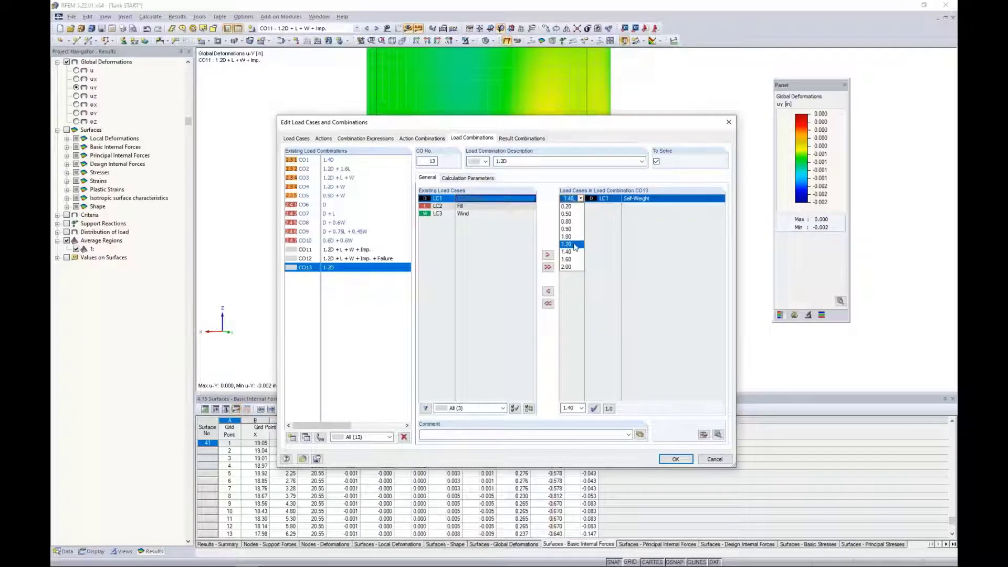
left_click(575, 248)
left_click(467, 178)
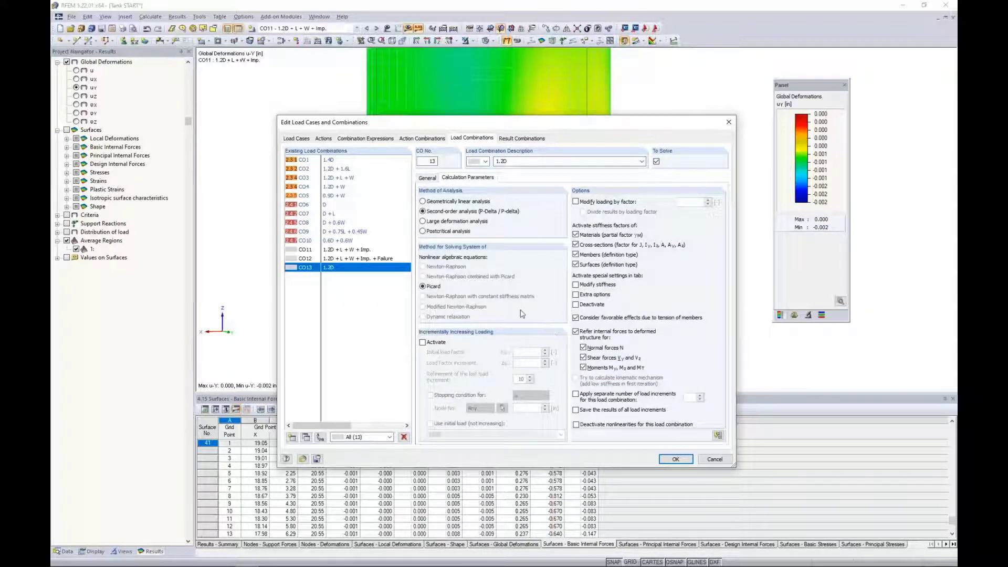
left_click(427, 178)
- Assign CO13 - 1.2D as the non-increasing initial load of load combination CO12
left_click(365, 260)
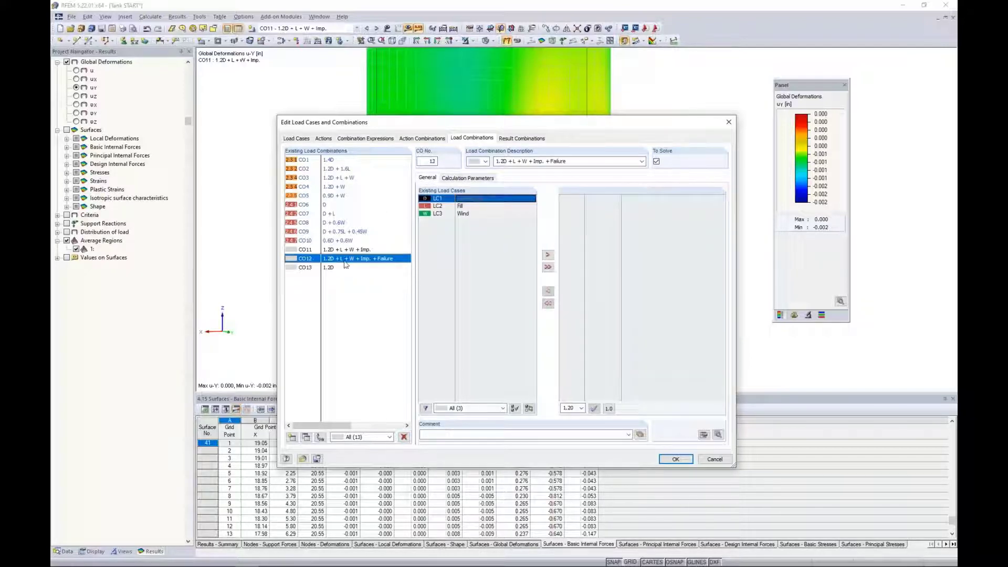
left_click(460, 179)
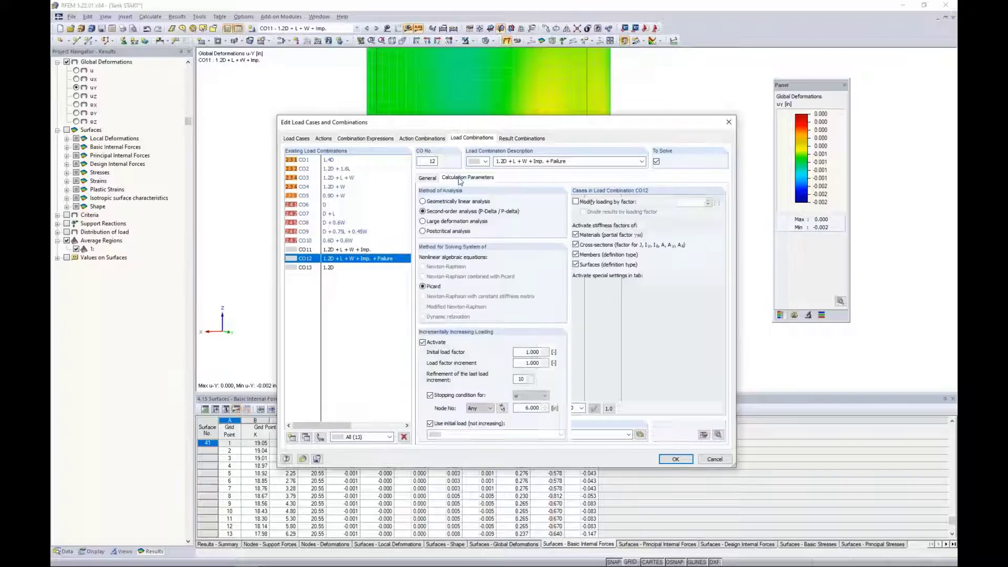
left_click(456, 435)
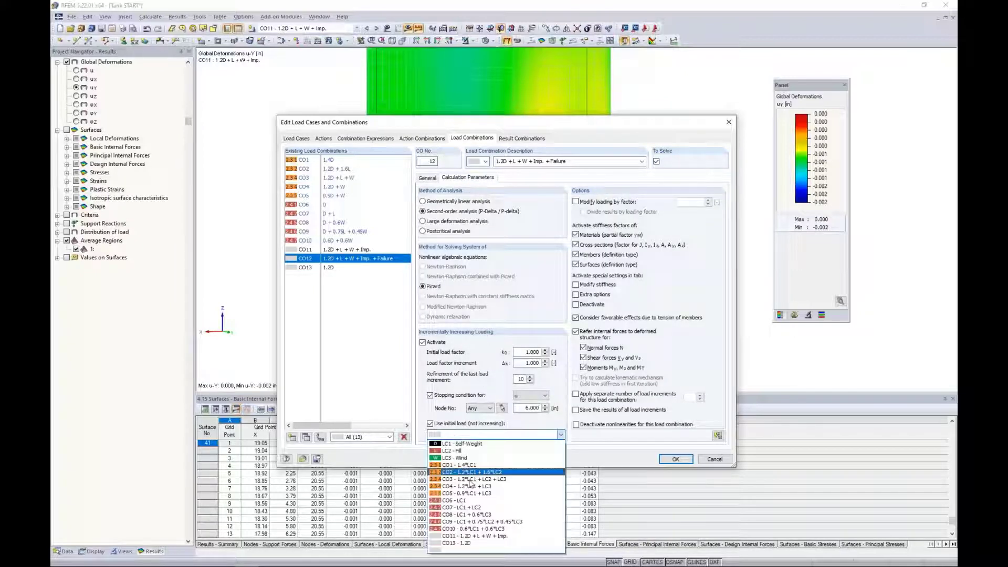
left_click(470, 545)
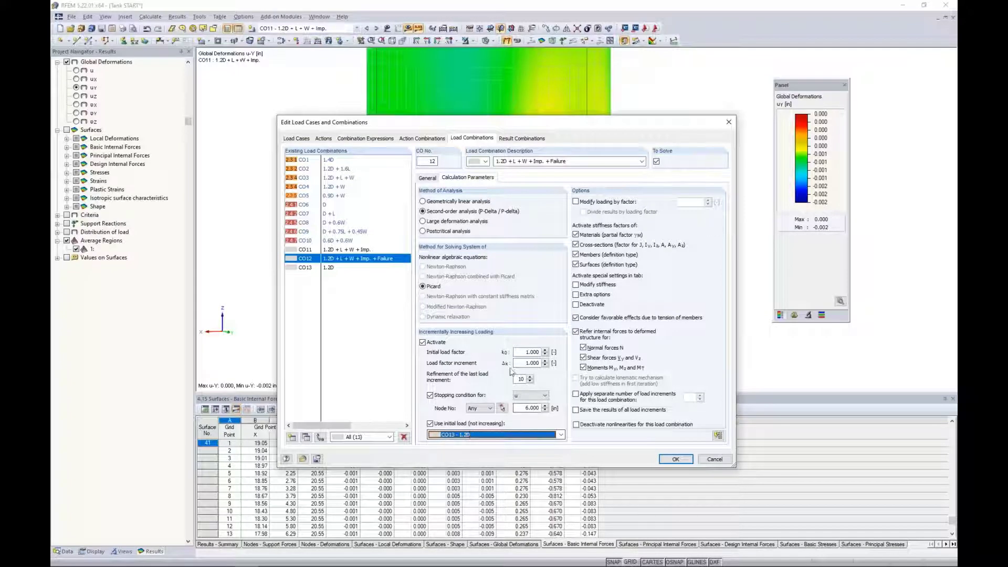
left_click(539, 363)
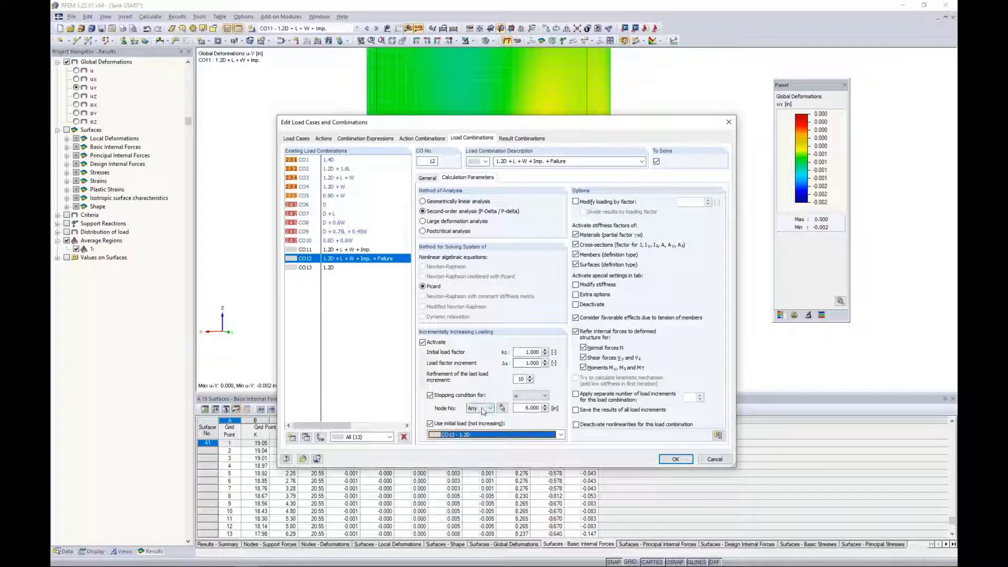
- Enable the extra options for CO12 and activate the generated imperfections from RF-IMP case CA1
left_click(576, 294)
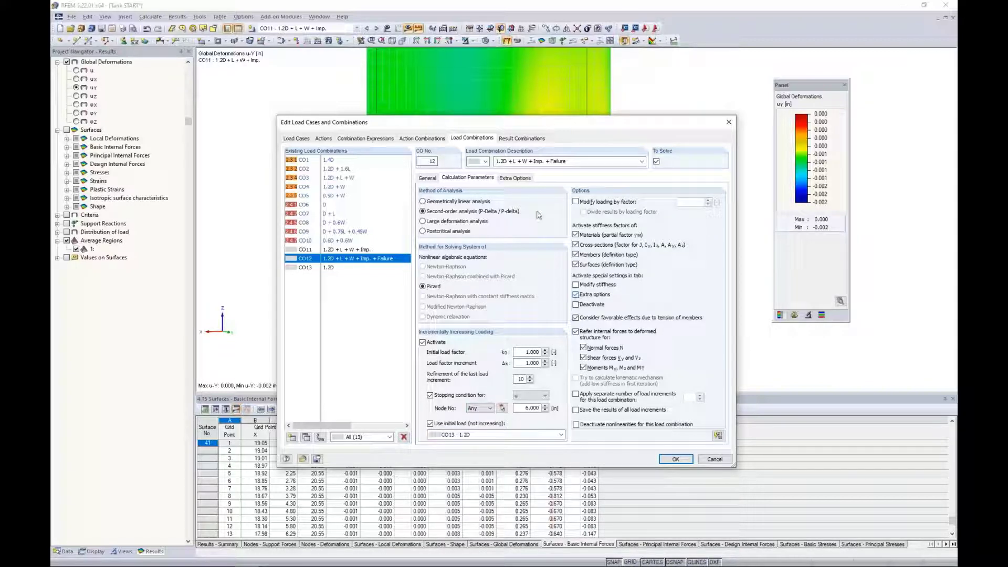
left_click(516, 178)
left_click(576, 297)
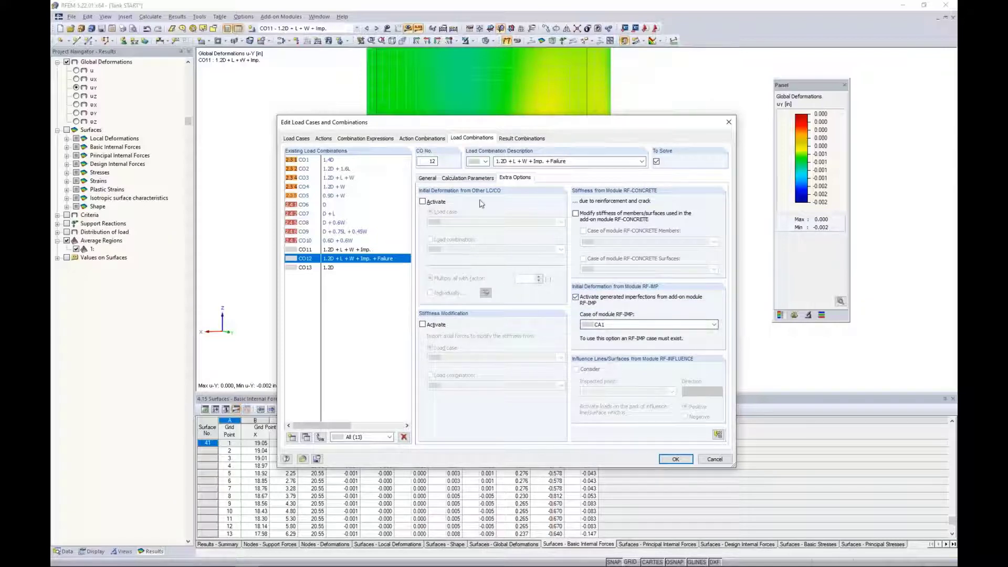
- Save the results of all load increments for CO12 and set its method of analysis to large deformation analysis
left_click(475, 179)
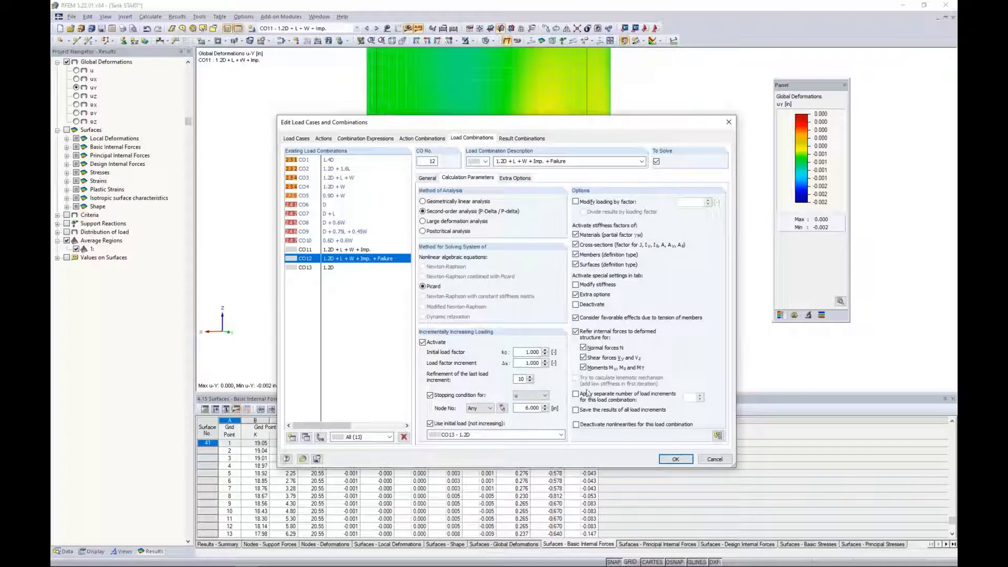
left_click(576, 411)
left_click(424, 222)
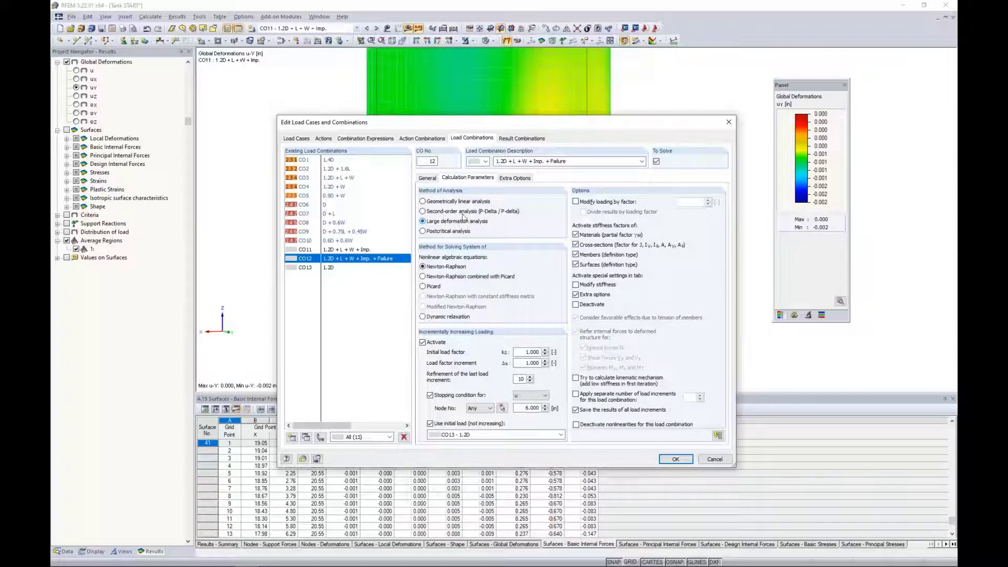
- Add load cases LC2 Fill and LC3 Wind to CO12 with factors of 1.00, and recheck its calculation parameters
left_click(429, 179)
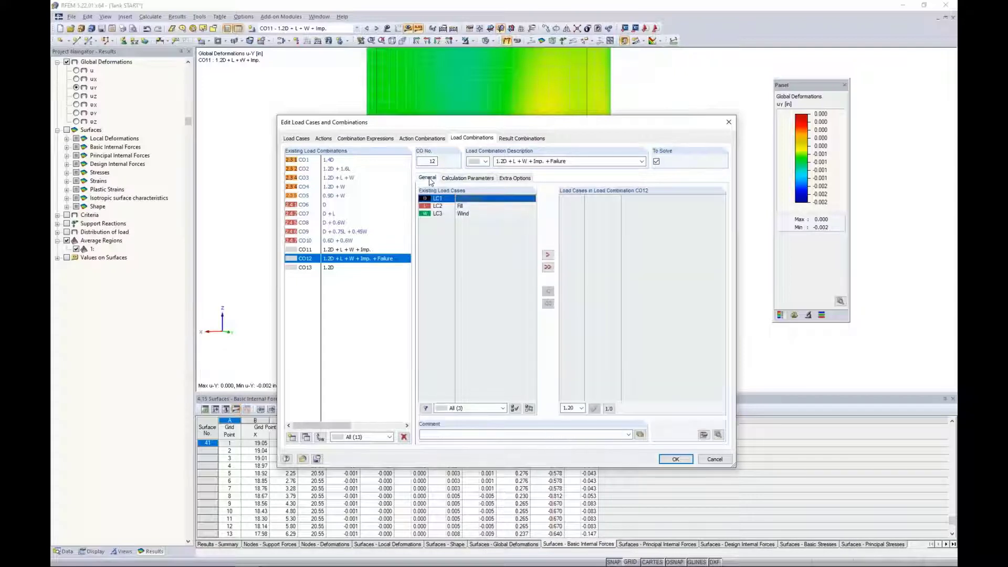
left_click(462, 207)
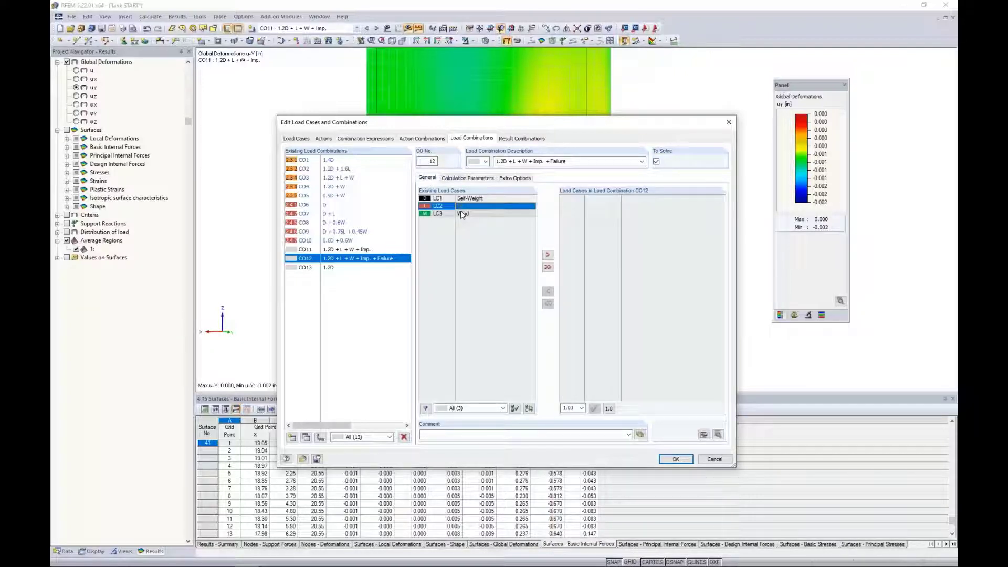
left_click(462, 213, "shift")
left_click(548, 255)
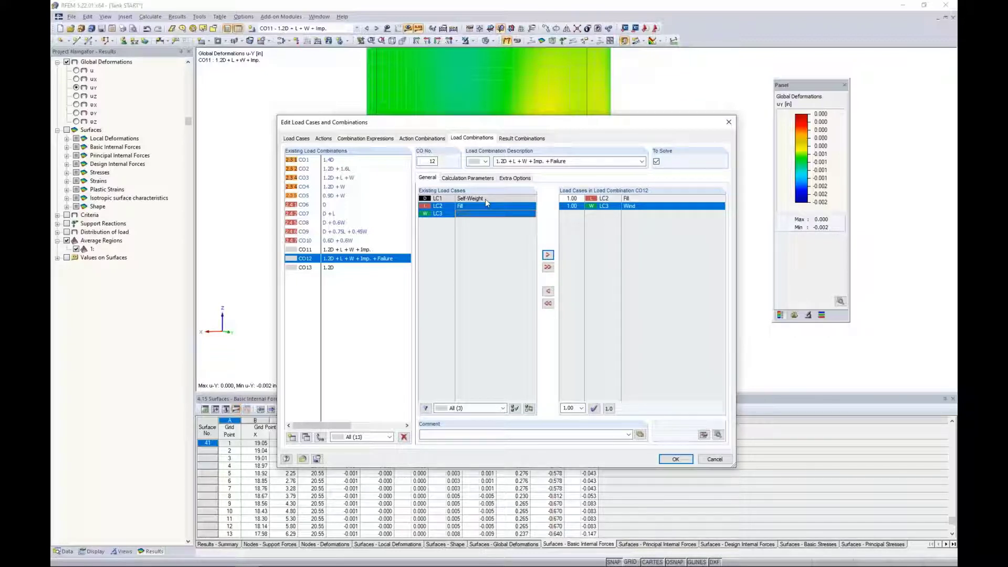
left_click(475, 178)
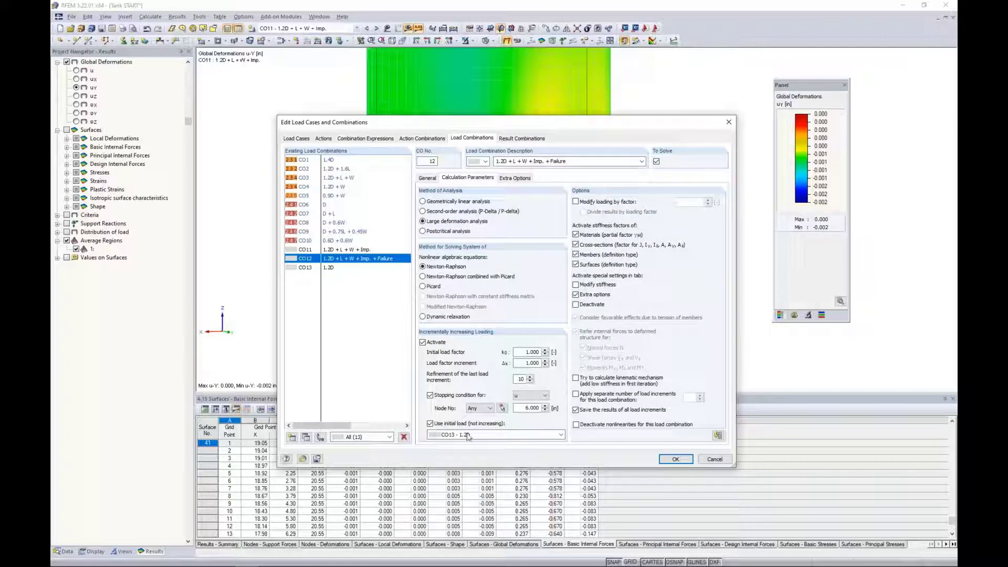
left_click(426, 179)
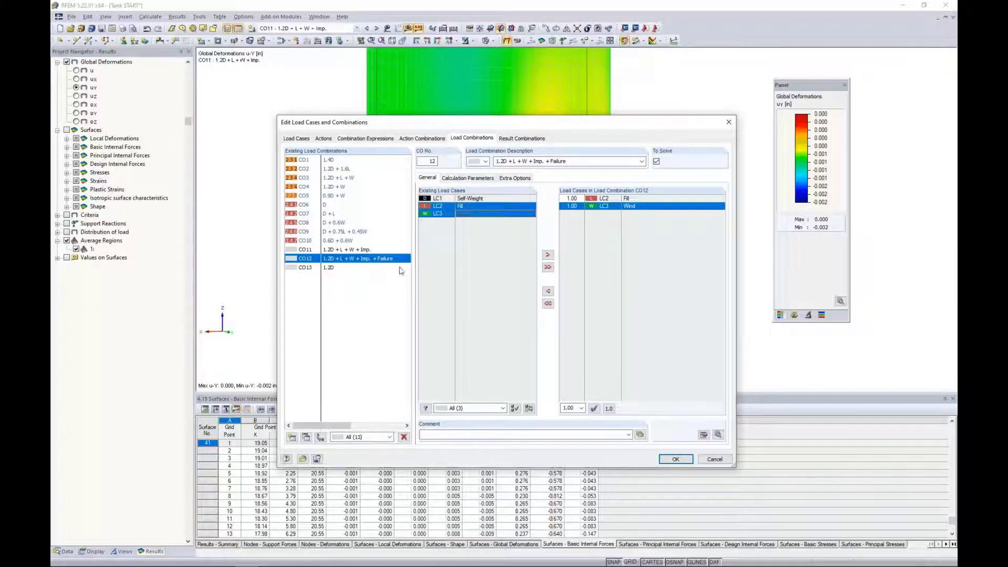
- Apply the load combination changes, accepting deletion of the existing results, and switch to the results of the Tank FINISH model
left_click(674, 459)
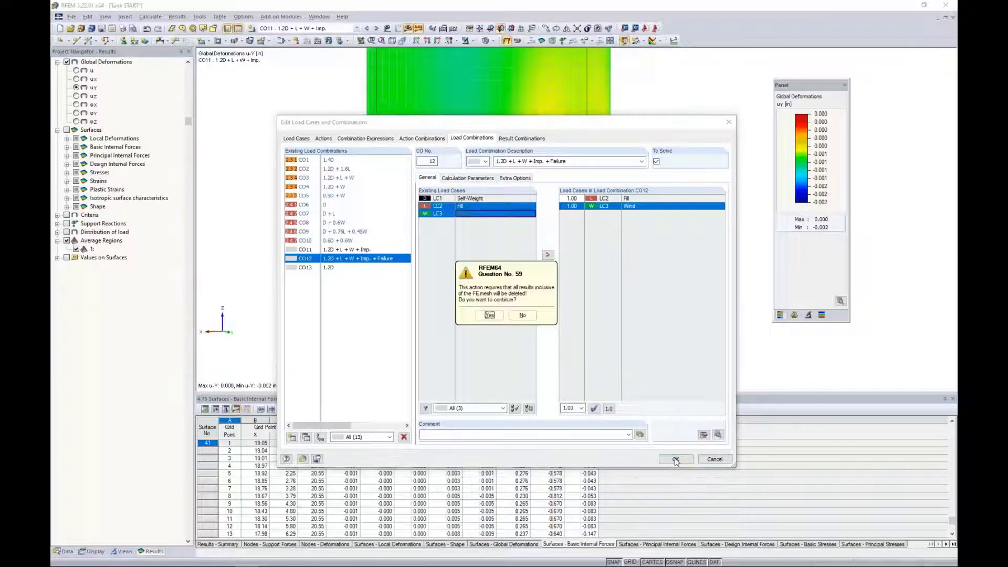
left_click(489, 315)
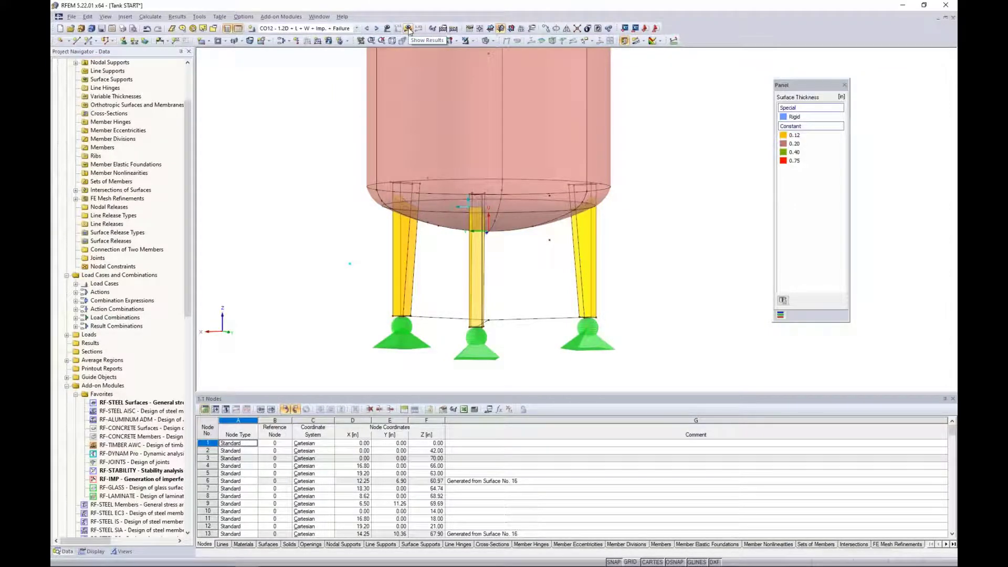
left_click(319, 16)
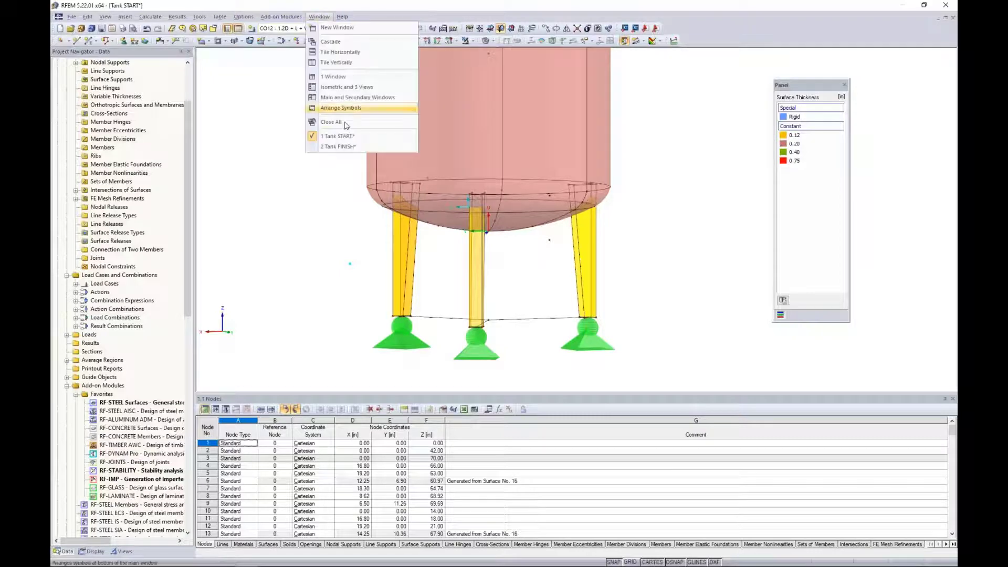
left_click(338, 146)
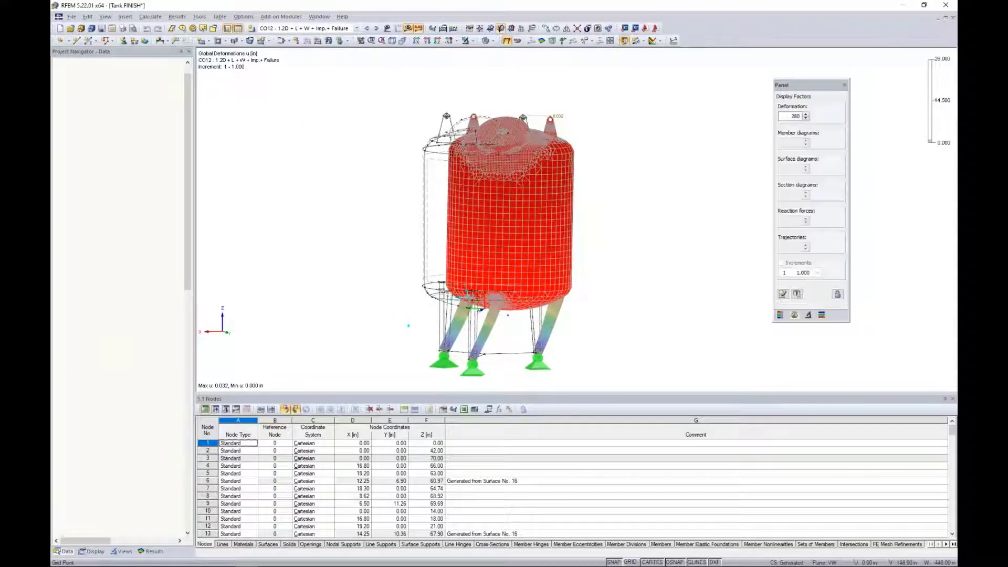
left_click(153, 551)
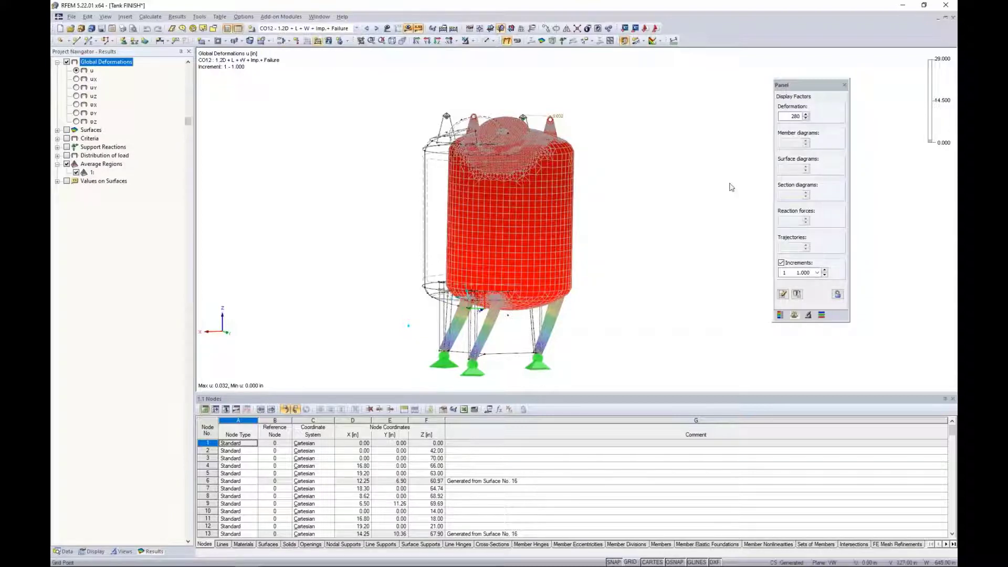
- Toggle the load increment display for CO12, leave it enabled, then set the deformation display factor to 30 and lock it
left_click(781, 264)
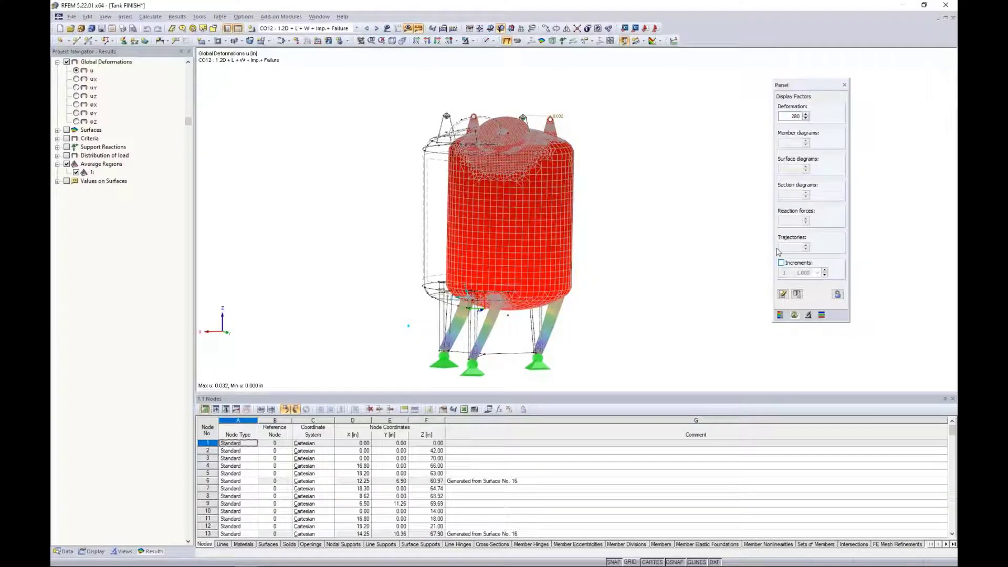
left_click(782, 264)
left_click(781, 264)
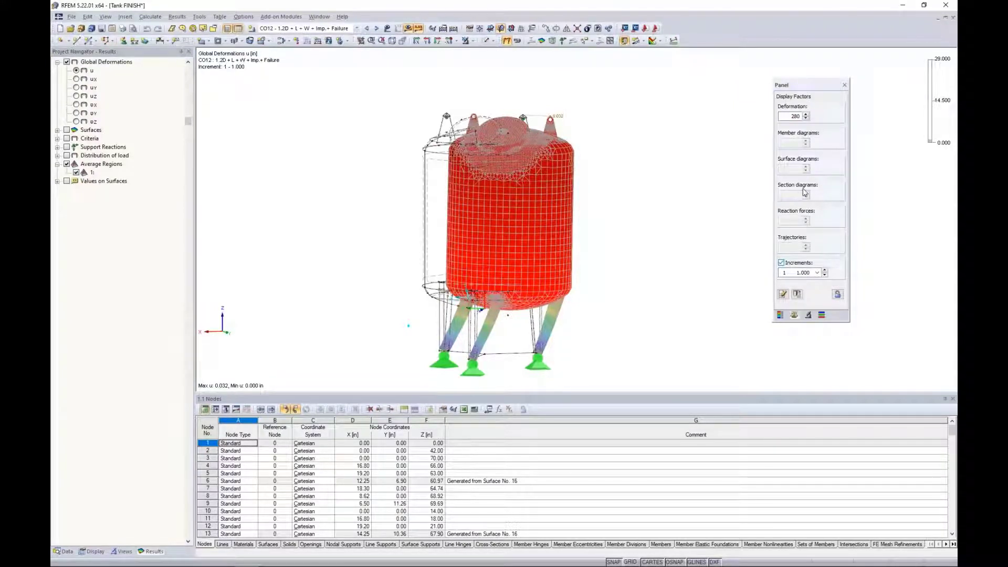
left_click_drag(789, 116, 835, 118)
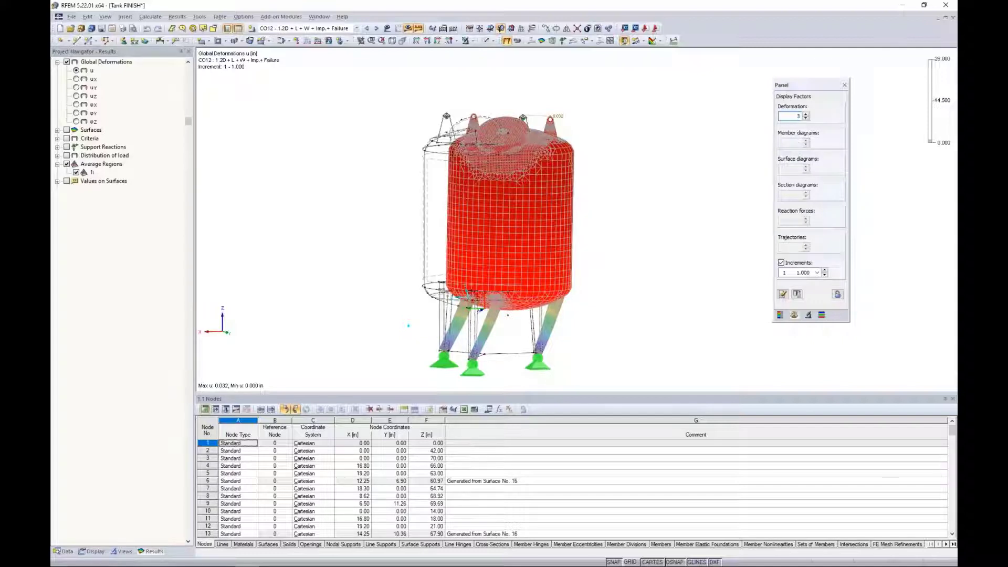
type("30")
key("Return")
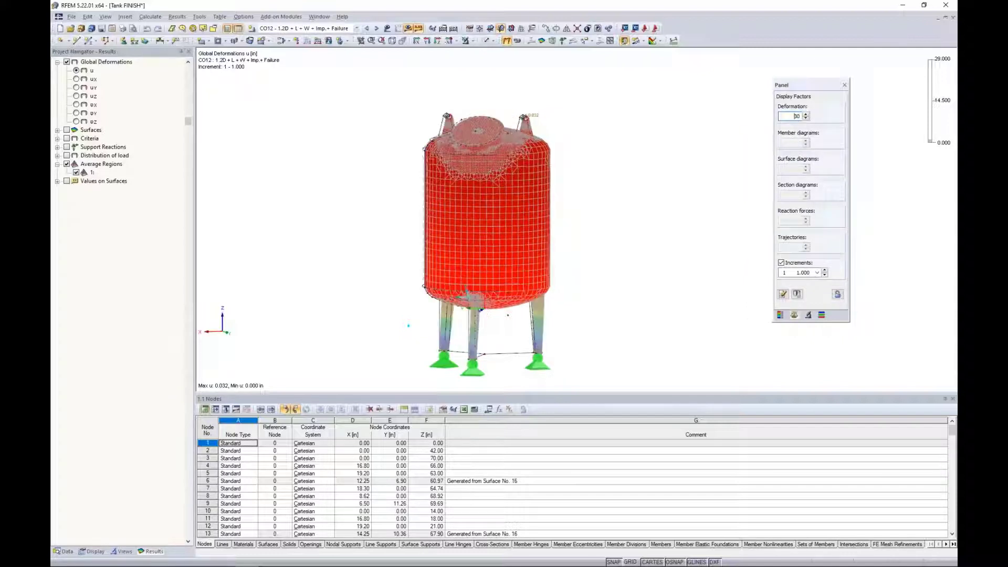
left_click(837, 295)
scroll(485, 257, "up", 3)
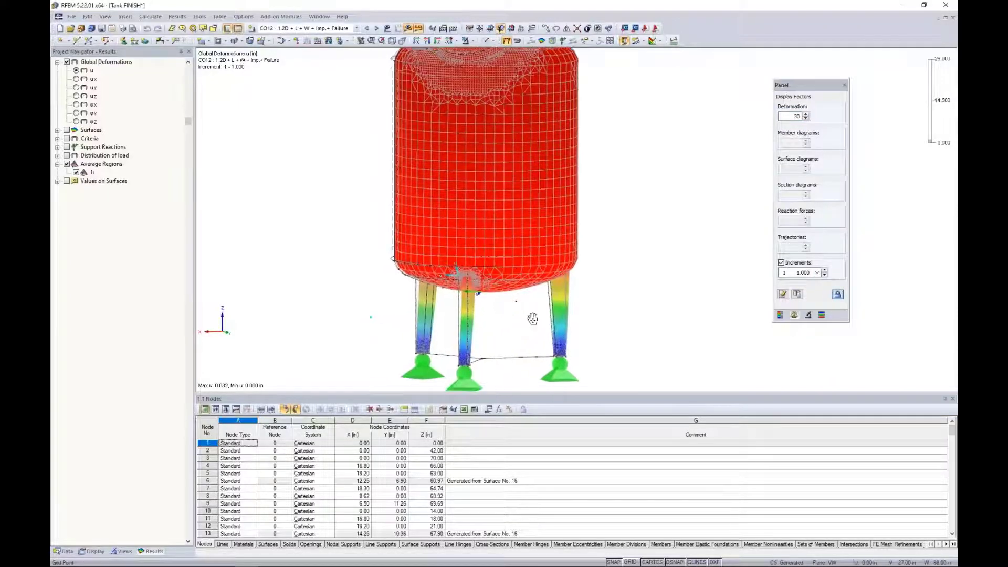
- Try displaying the FE mesh on surfaces, then restore the mesh display on surface results
left_click(92, 552)
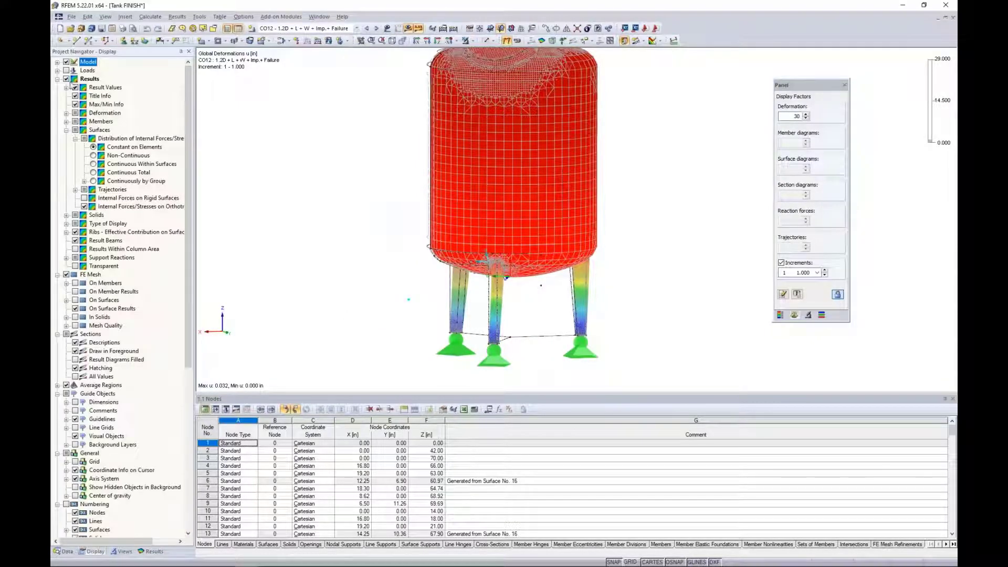
left_click(57, 79)
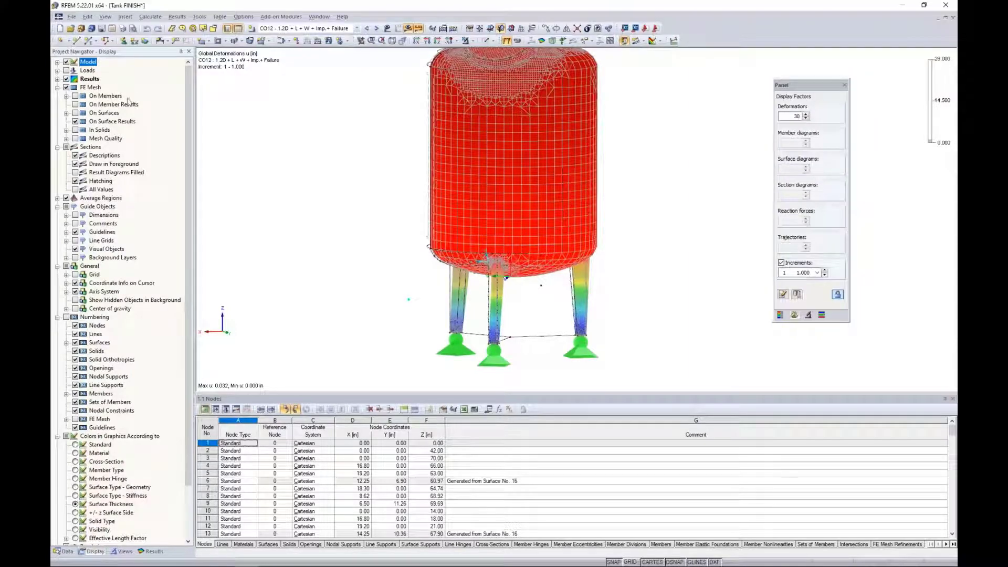
left_click(75, 113)
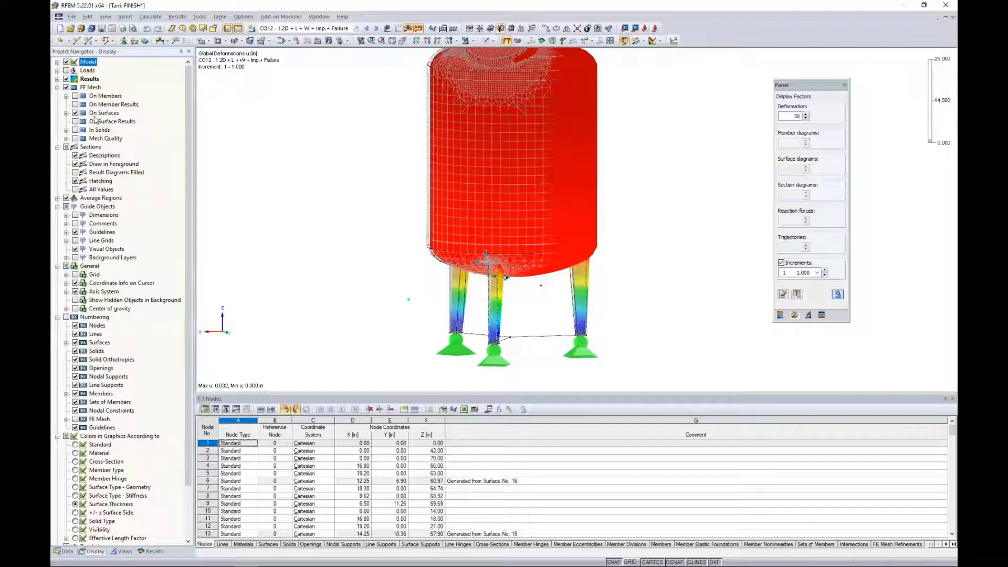
left_click(75, 113)
left_click(75, 121)
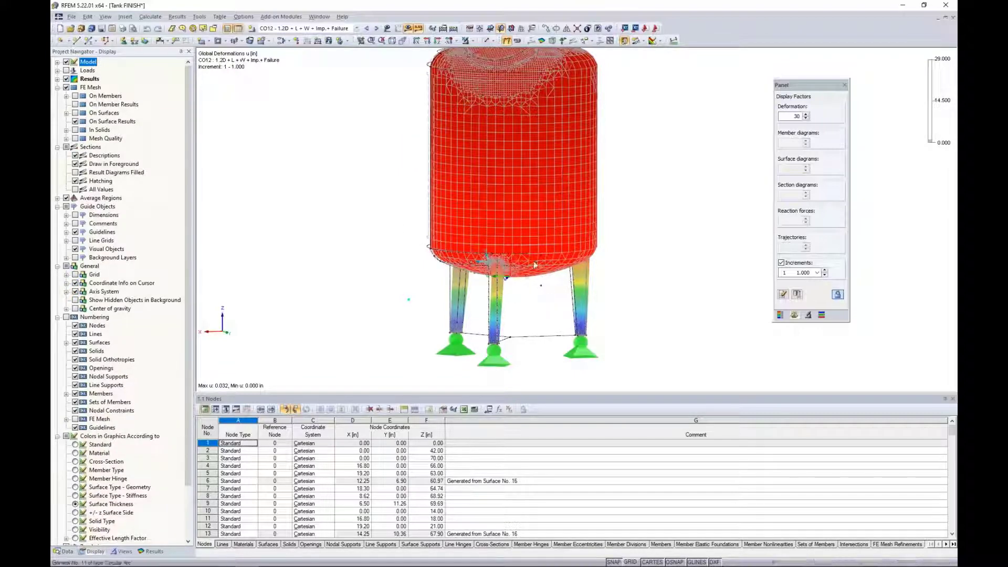
scroll(523, 308, "up", 2)
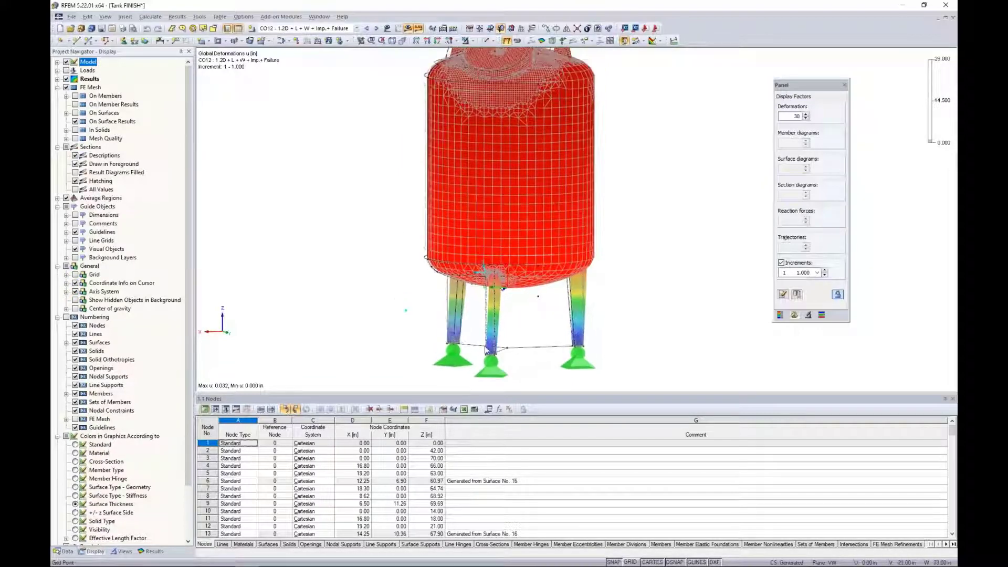
- Step through the global deformations of CO12 from load increment 1 to 15 and examine the deformed legs up close
left_click(151, 551)
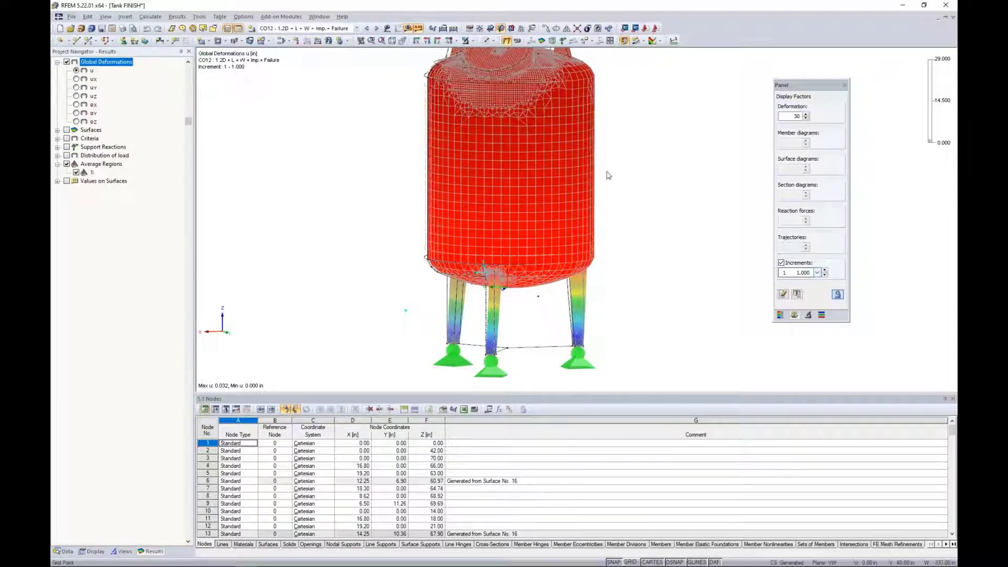
scroll(607, 179, "down", 1)
middle_click_drag(608, 179, 600, 197)
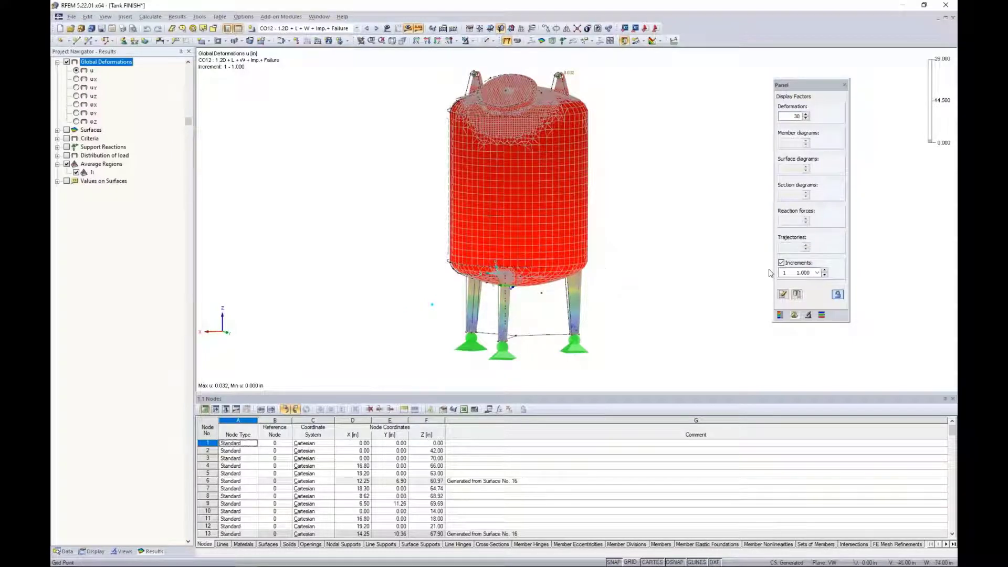
left_click(826, 270)
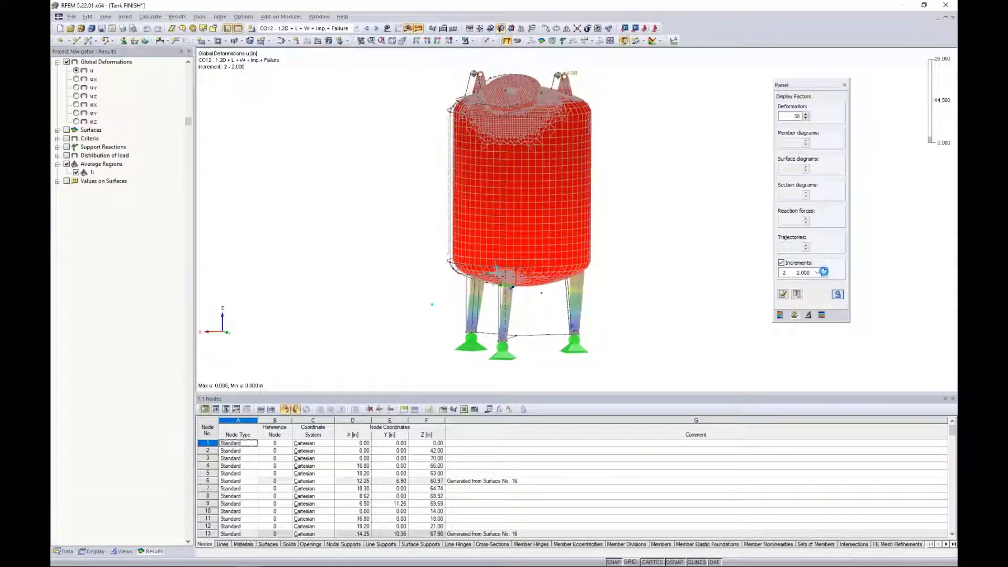
left_click(825, 270)
left_click(825, 270)
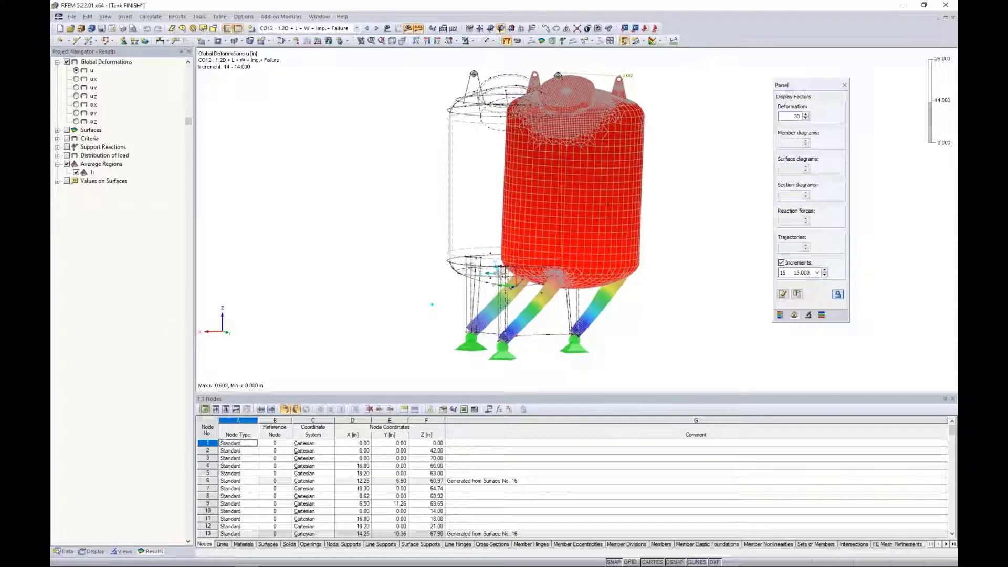
scroll(578, 315, "up", 5)
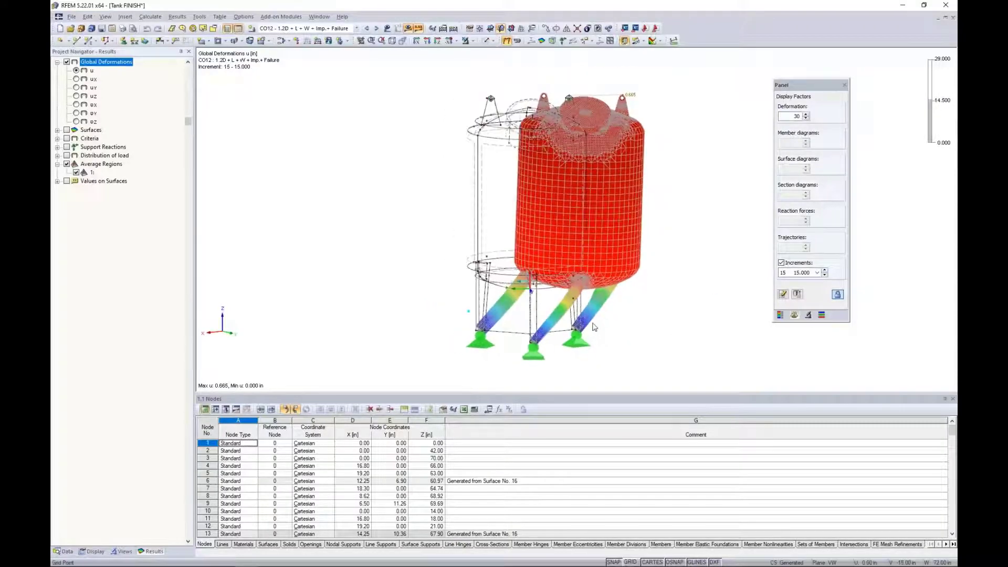
middle_click_drag(584, 301, 599, 265, "ctrl")
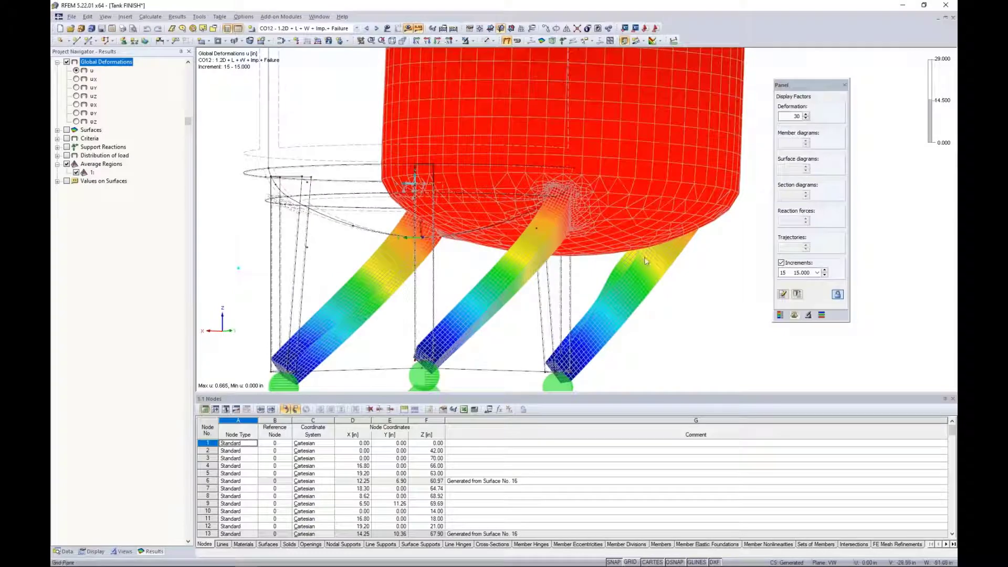
- Isolate one buckling leg with Visibility by Selected Objects and examine its deformed shape from several angles
left_click(659, 349)
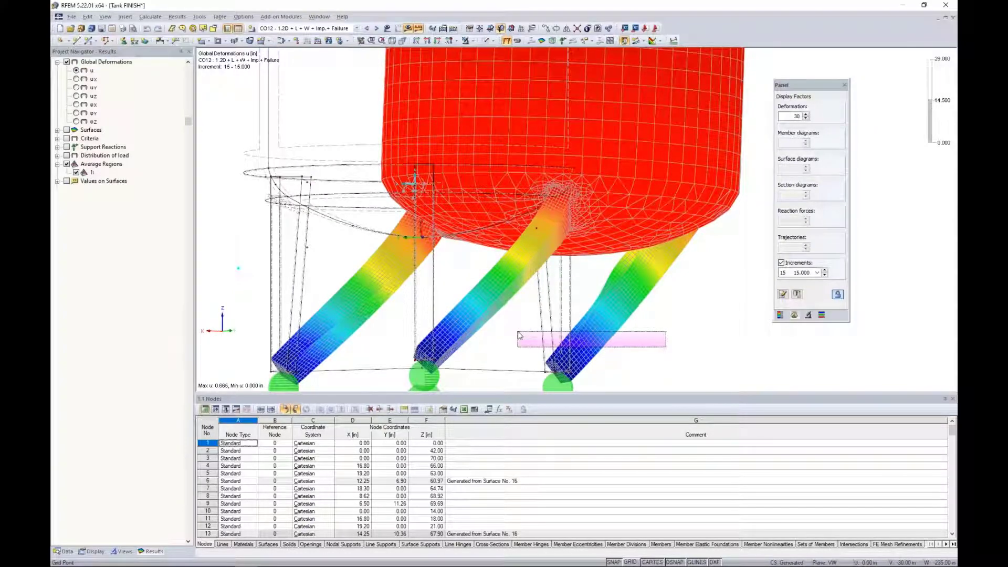
left_click(563, 226)
left_click(472, 41)
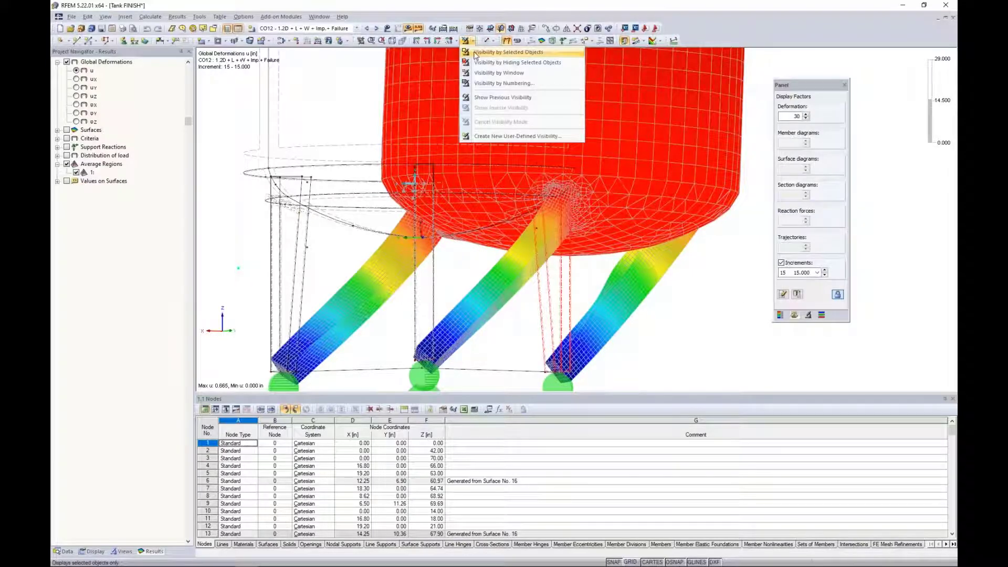
left_click(475, 52)
middle_click_drag(503, 174, 548, 320, "ctrl")
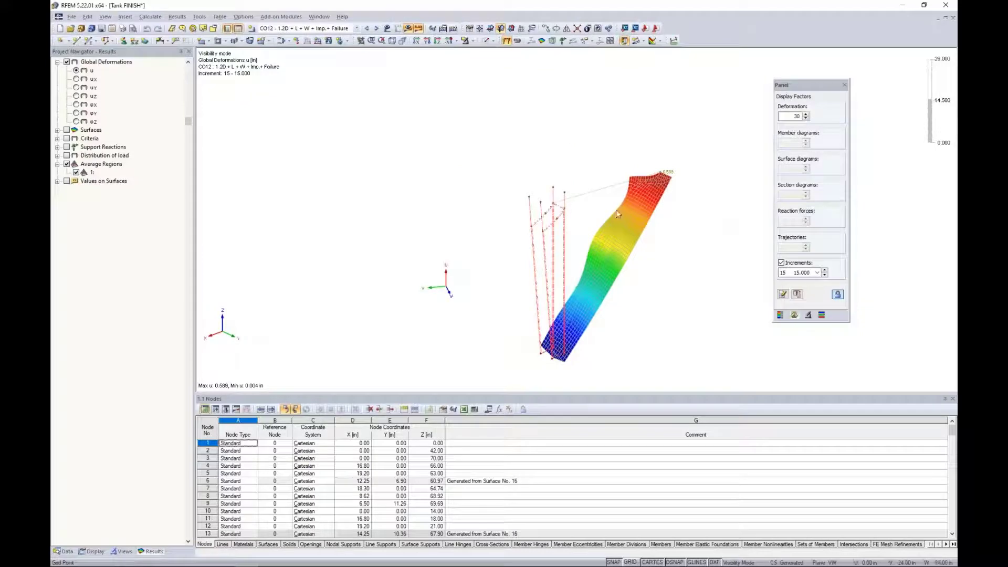
middle_click_drag(594, 279, 725, 252, "ctrl")
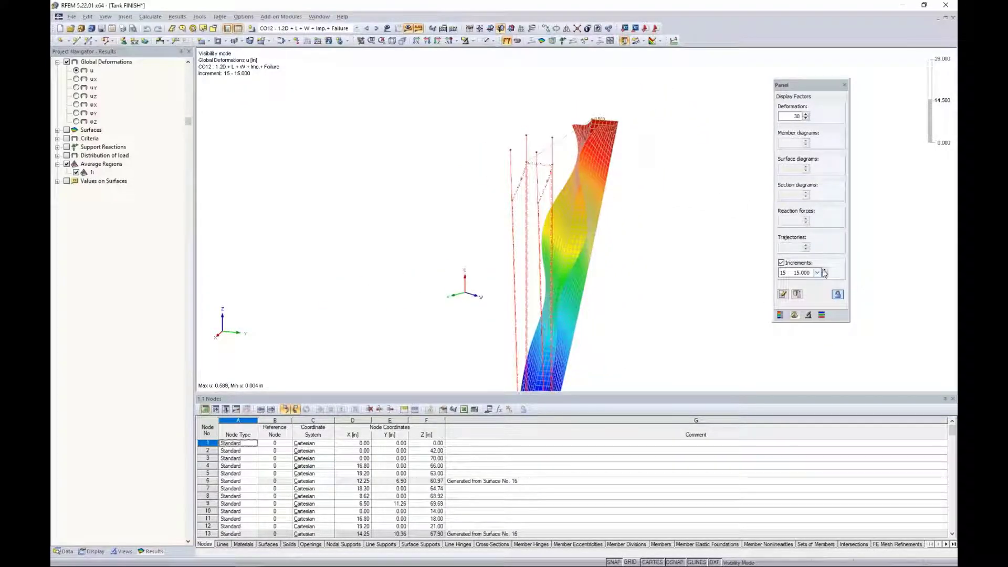
- Advance the isolated leg's deformation to load increment 19, then cancel visibility mode to show the whole tank
left_click(824, 270)
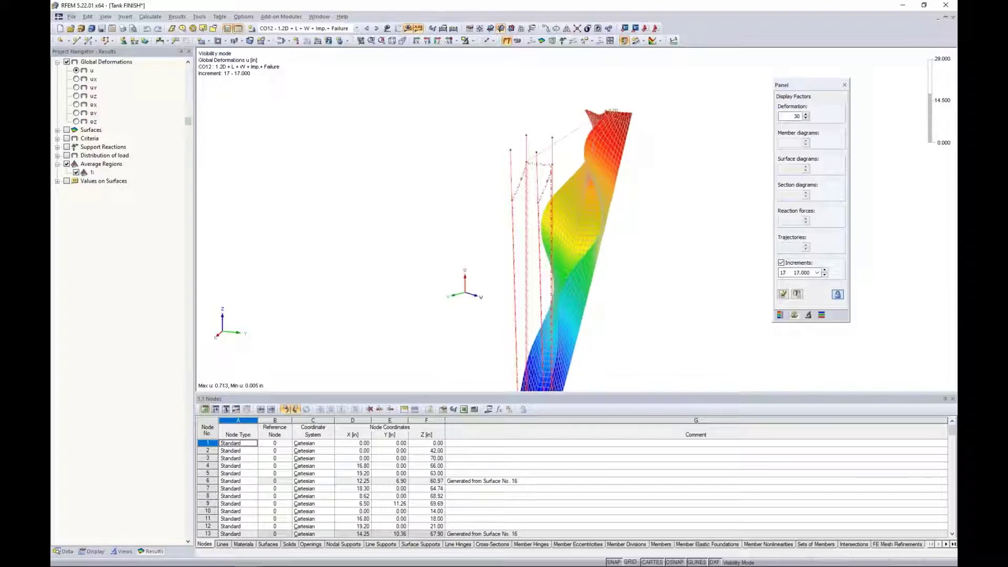
left_click(824, 270)
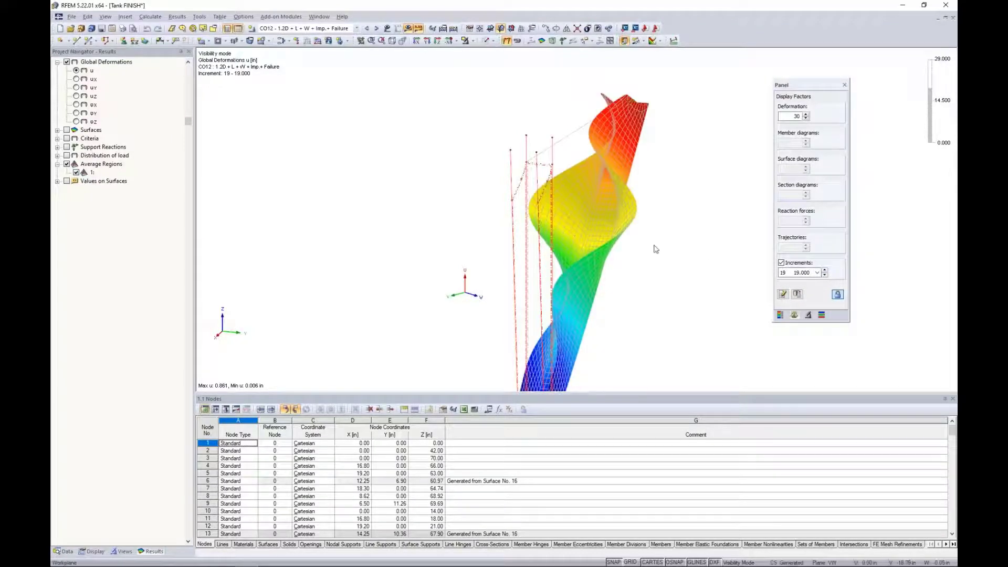
scroll(673, 251, "down", 3)
middle_click_drag(673, 251, 520, 137, "ctrl")
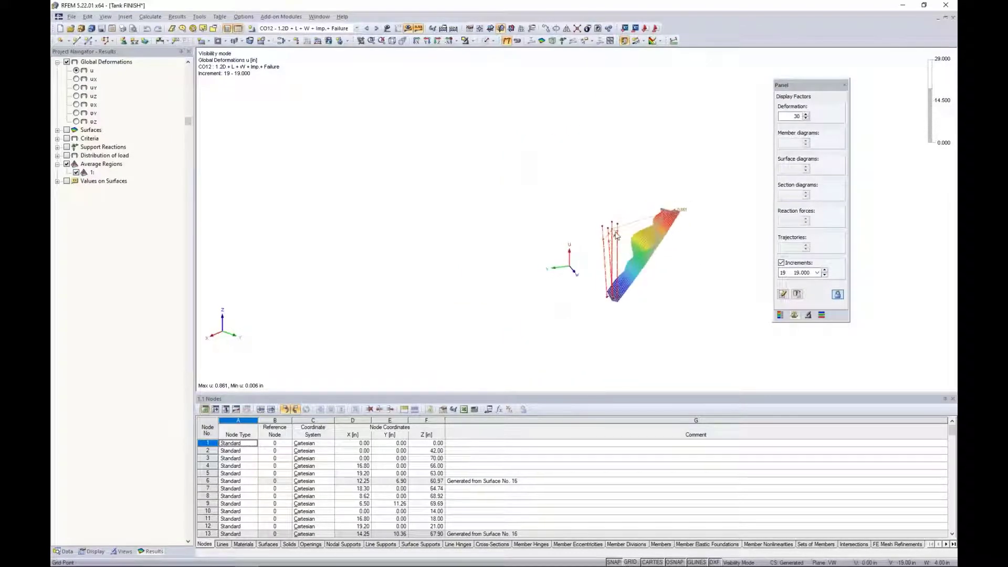
left_click(472, 41)
left_click(496, 125)
middle_click_drag(441, 202, 425, 213)
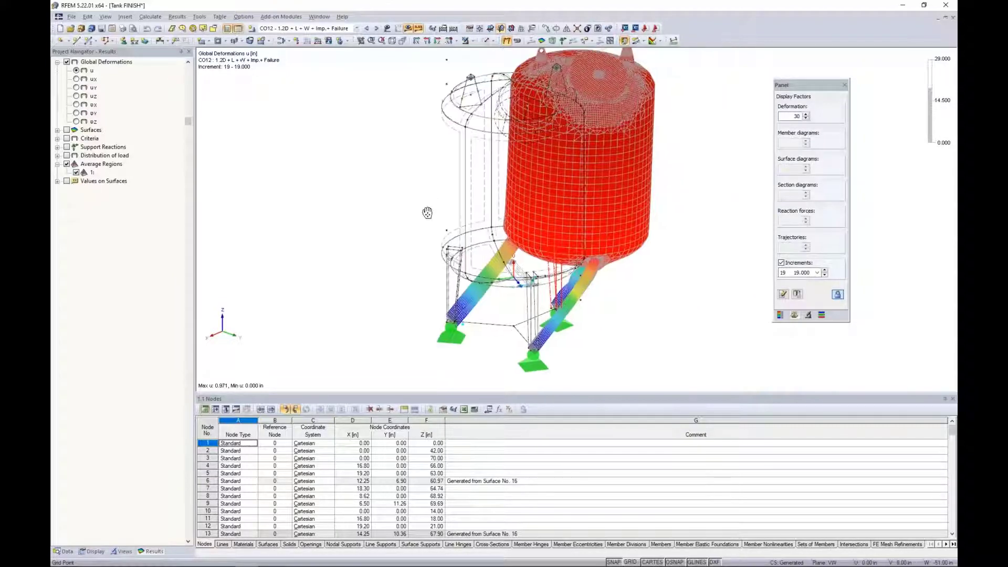
- Step the whole tank's deformation forward from load increment 19 to 29 to examine how the legs fail
left_click(824, 271)
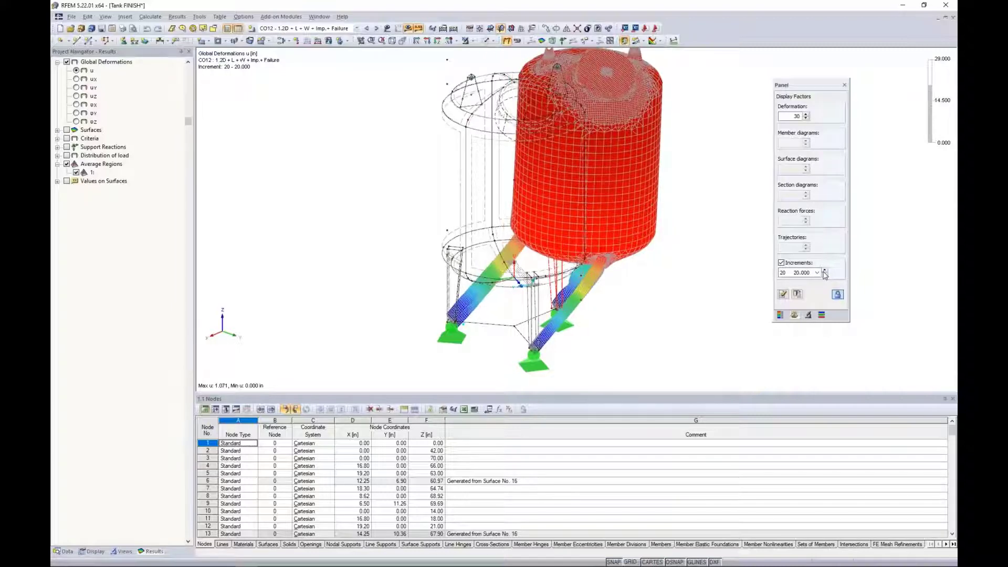
left_click(824, 271)
left_click(824, 271)
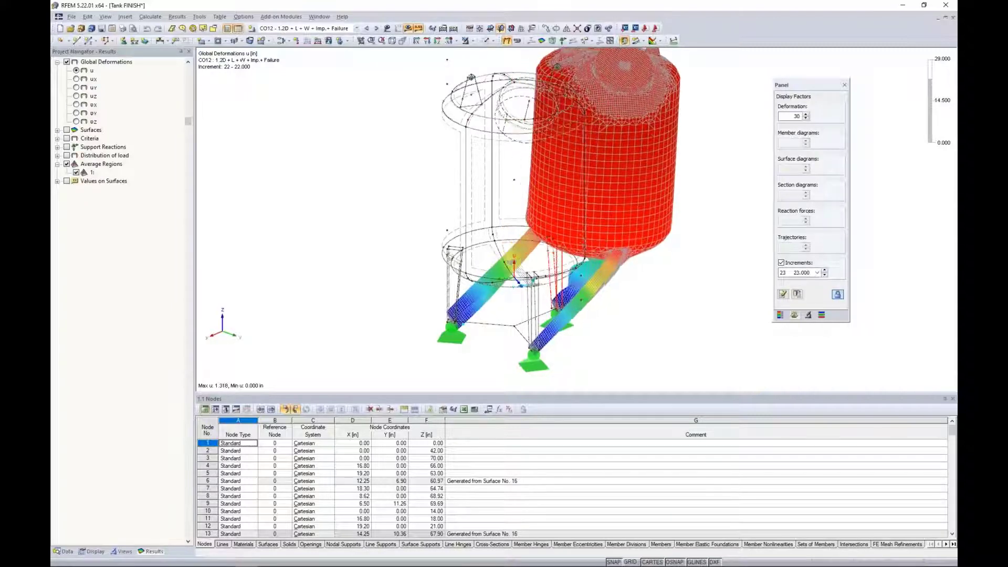
left_click(824, 271)
middle_click_drag(680, 284, 576, 278, "ctrl")
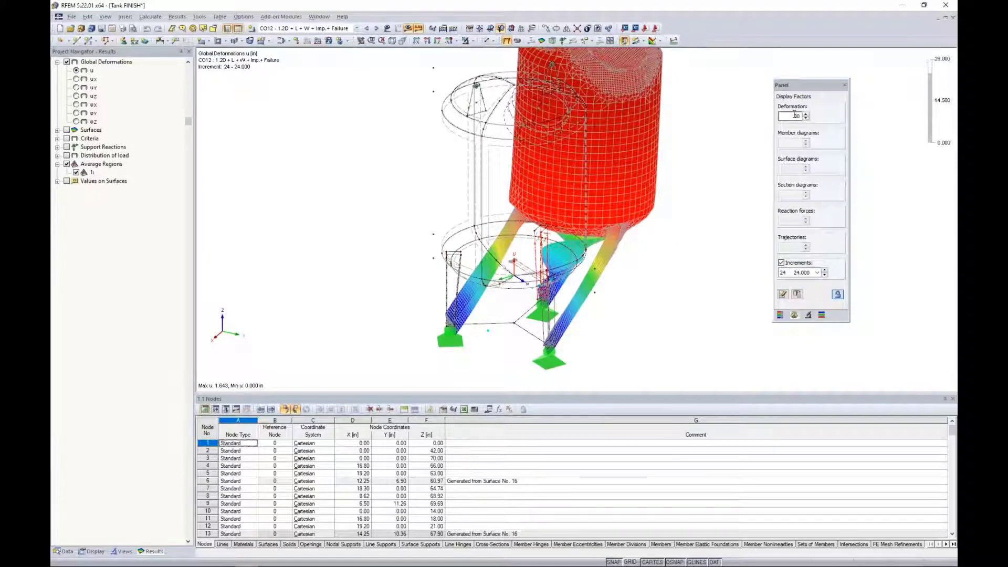
left_click(824, 270)
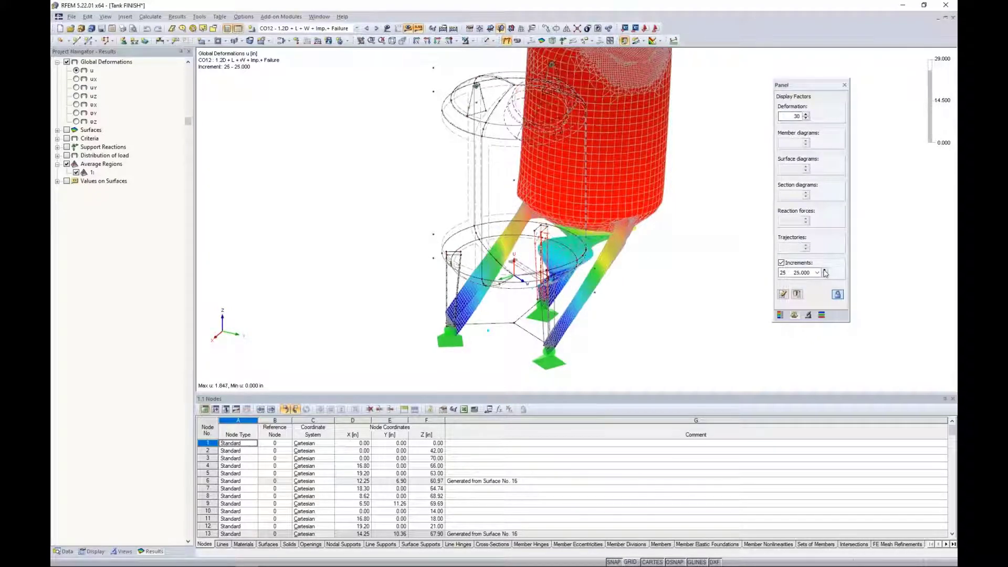
left_click(824, 270)
left_click(824, 270)
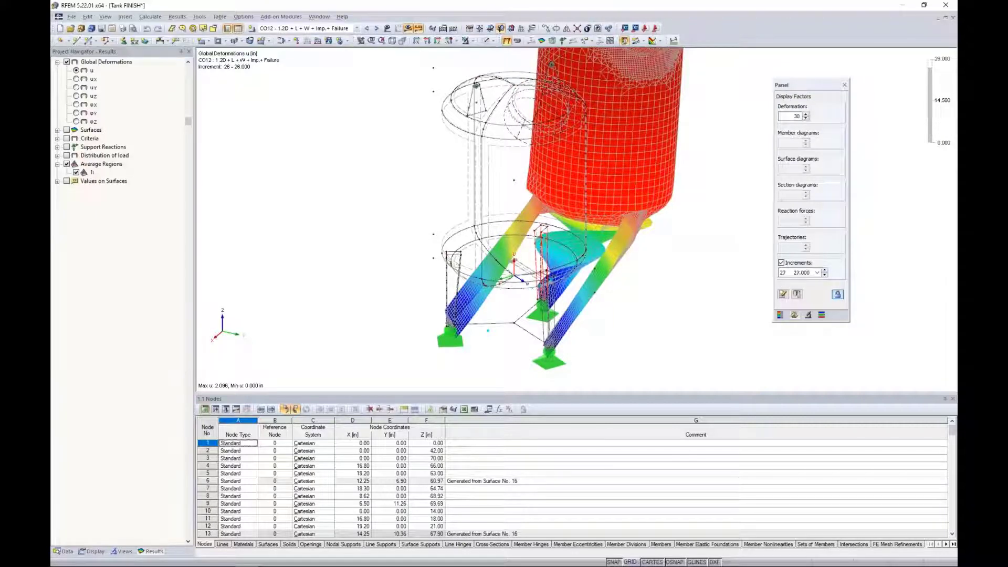
left_click(825, 270)
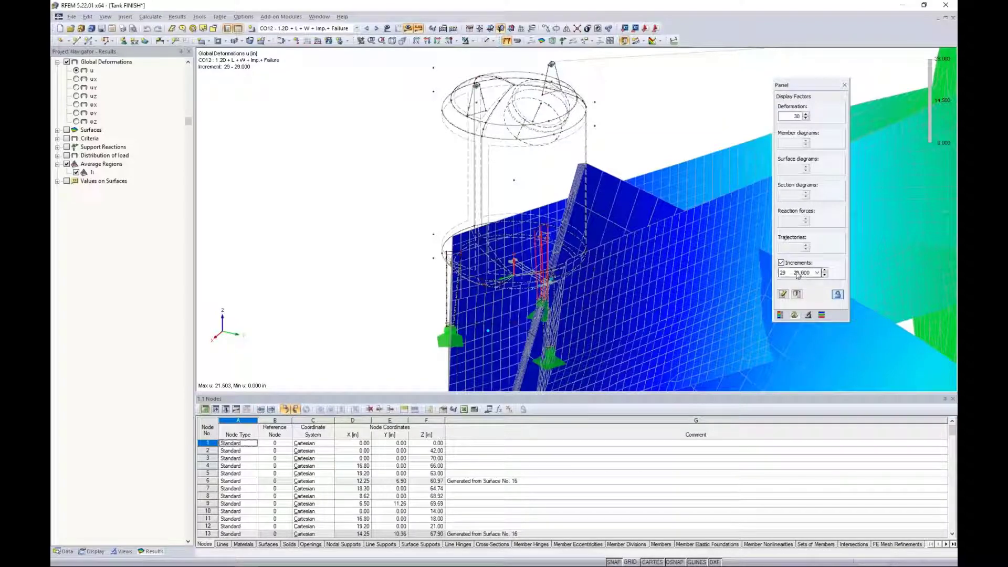
- Step the CO12 deformations back to load increment 28 and set the deformation display factor to 10 to examine the whole tank
left_click(824, 275)
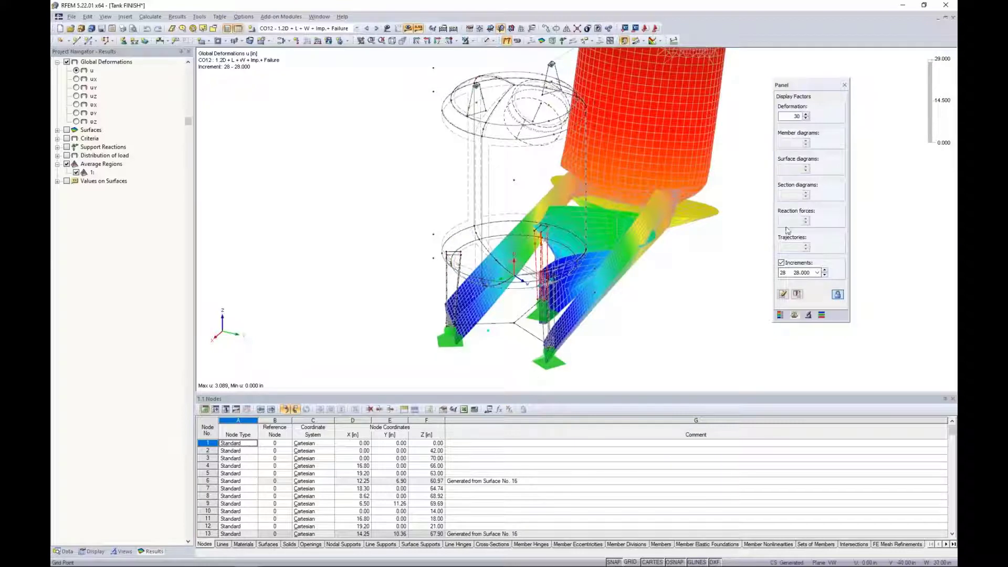
double_click(797, 116)
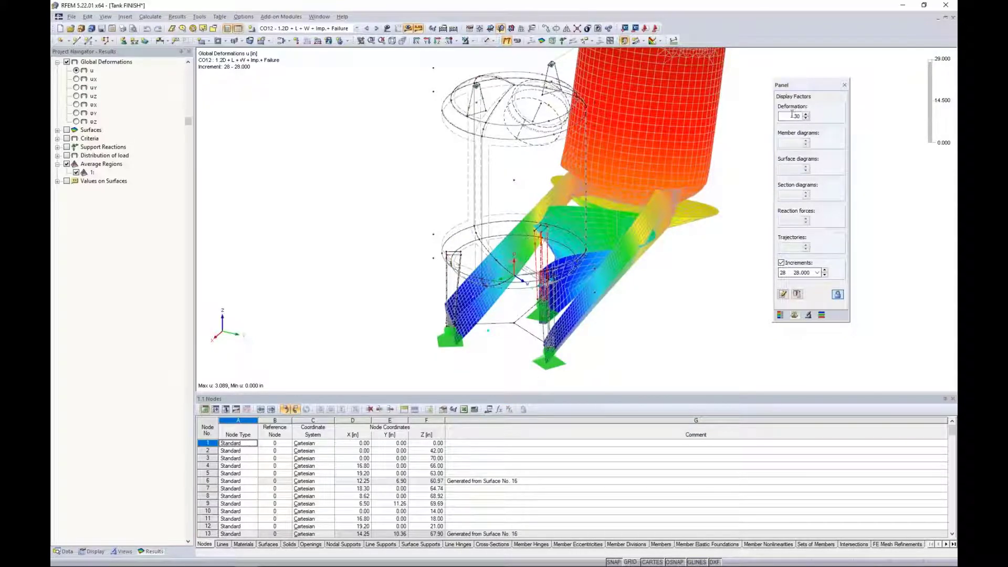
key("BackSpace")
type("10")
key("Return")
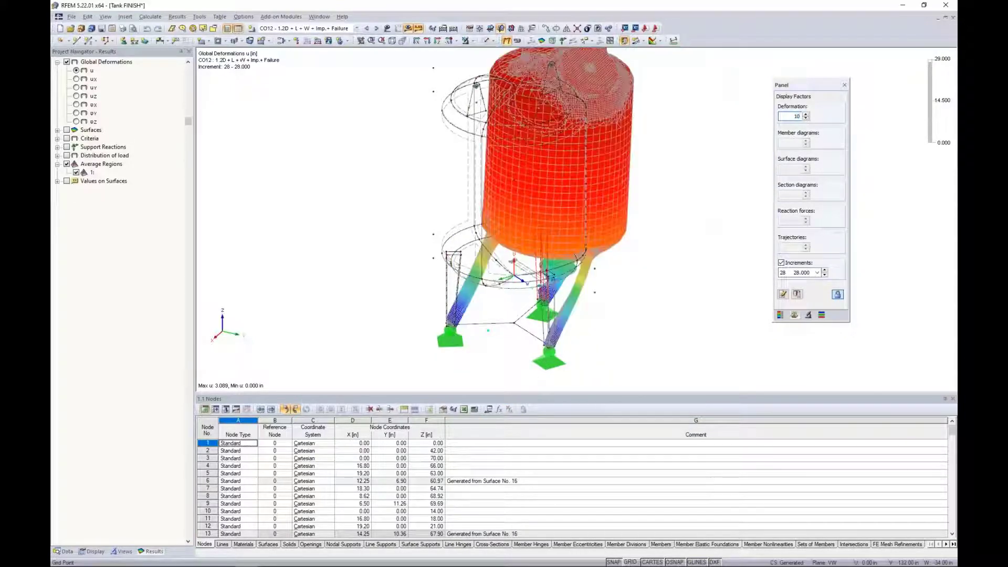
middle_click_drag(496, 72, 475, 206, "ctrl")
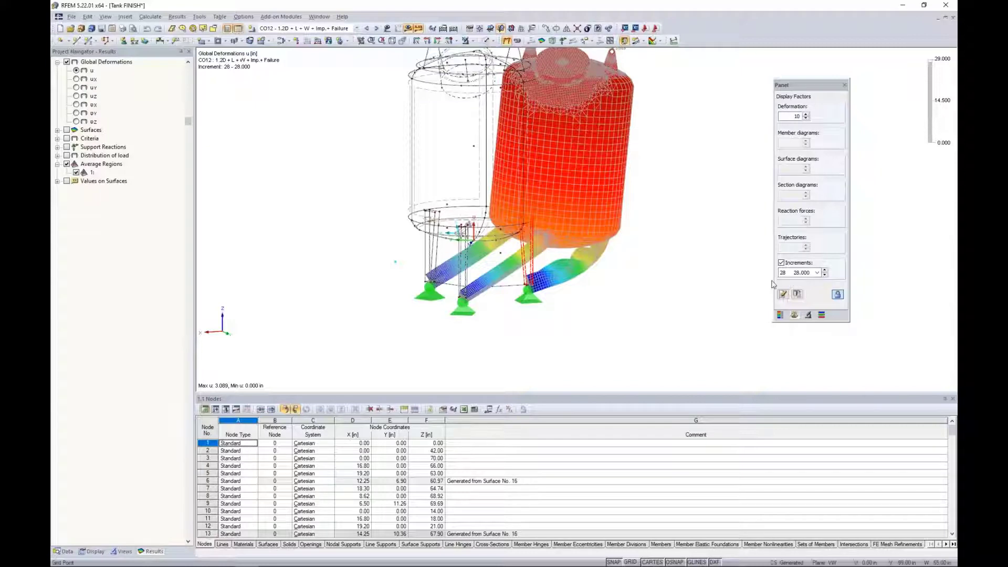
- Switch to the running PowerPoint slide show of the Plate and Shell Webinar and advance to the More Information slide
key("super+Tab")
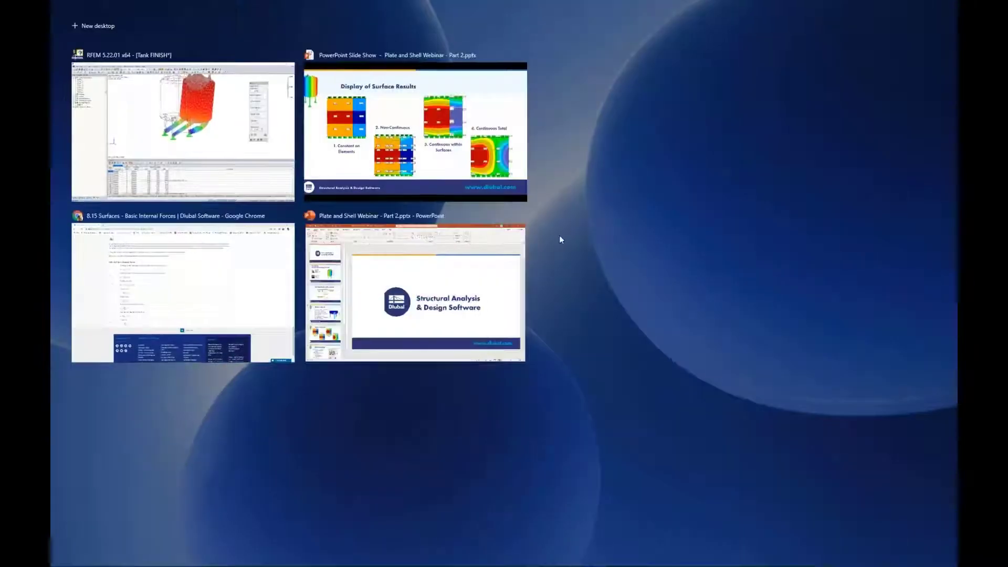
left_click(418, 141)
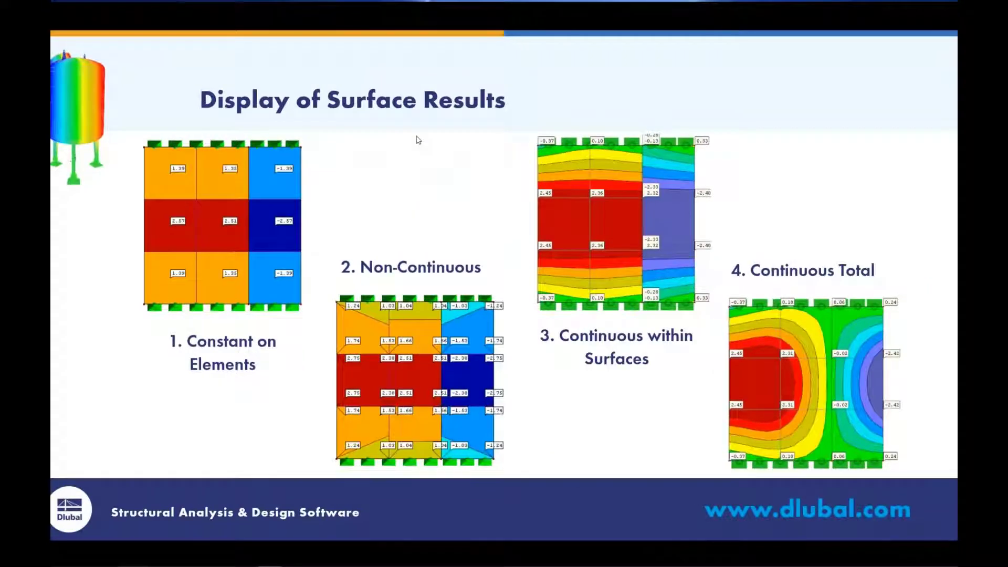
key("Right")
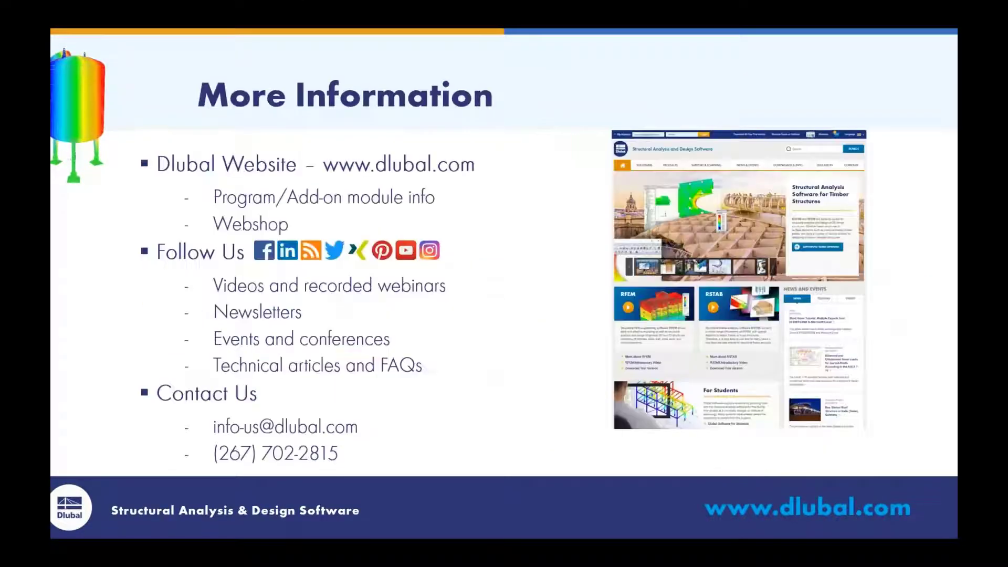